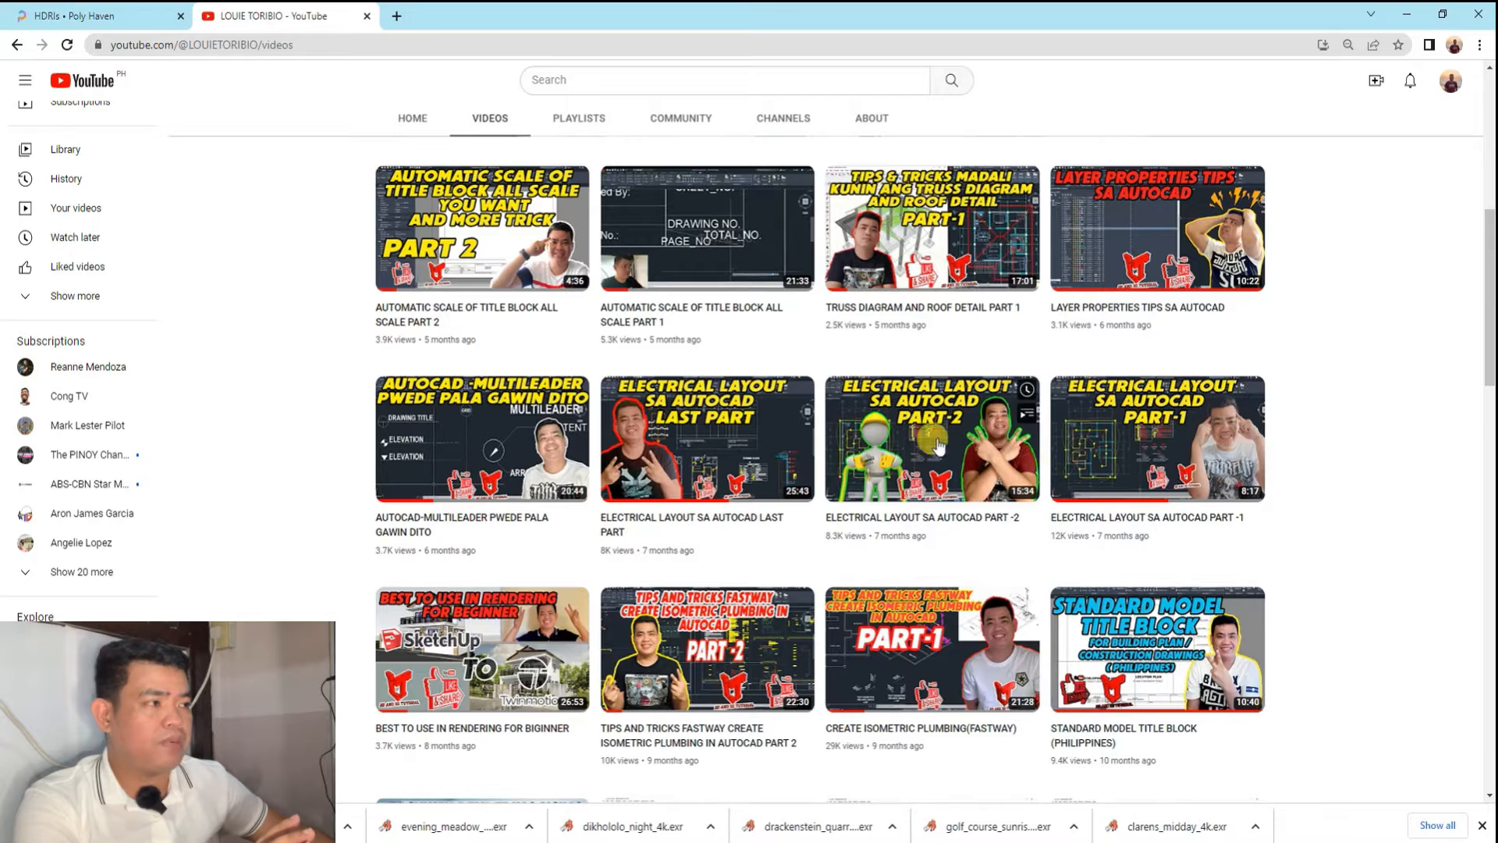
Browse the channel's uploads and open the video "V-RAY RENDER TUTORIAL (VOL.1) CREATE ROAD".
mouse_move(700, 439)
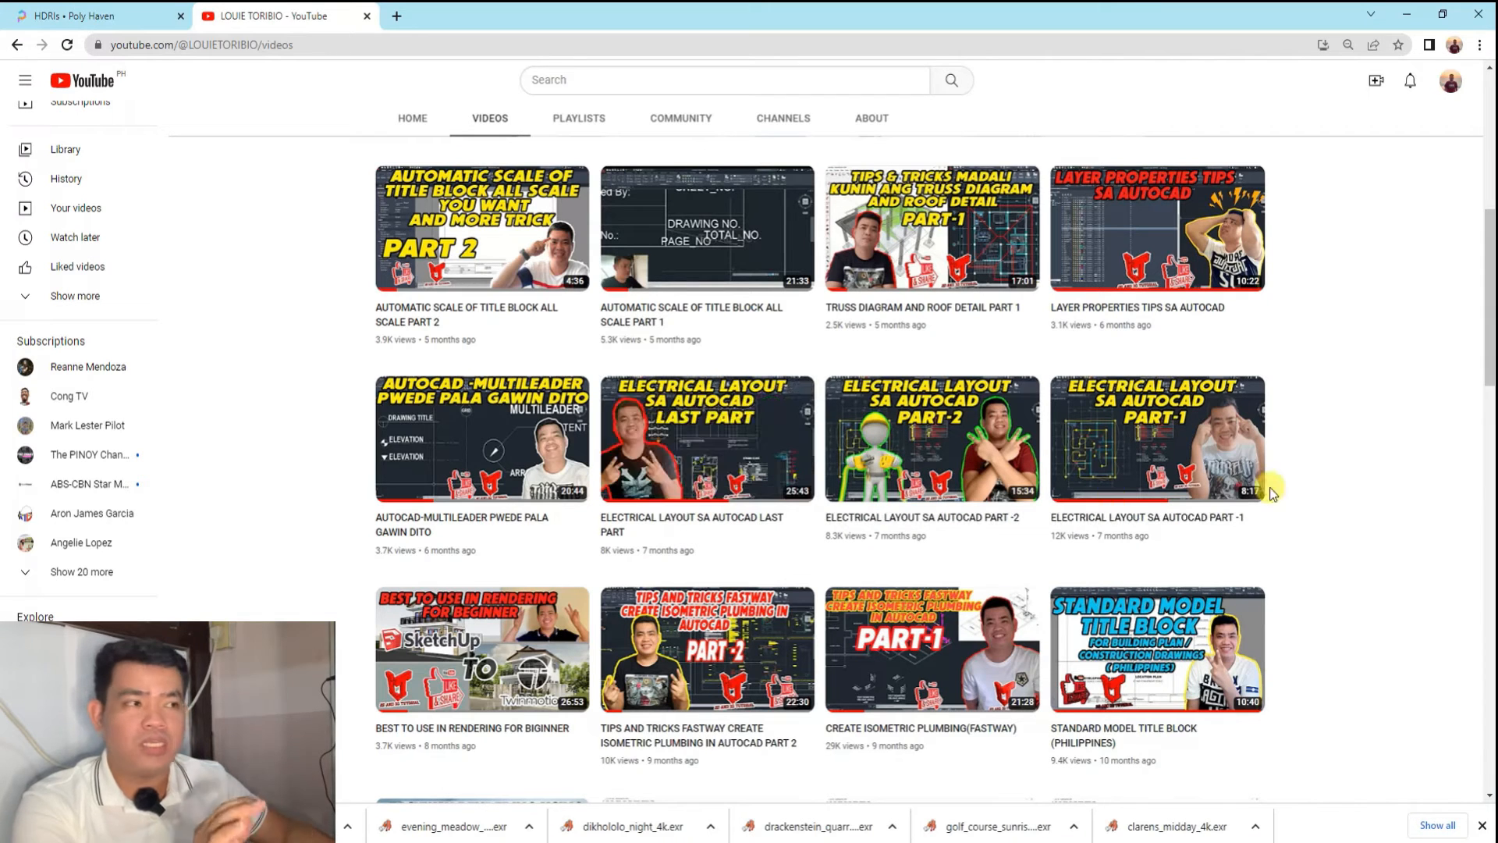
scroll(533, 490, up, 7)
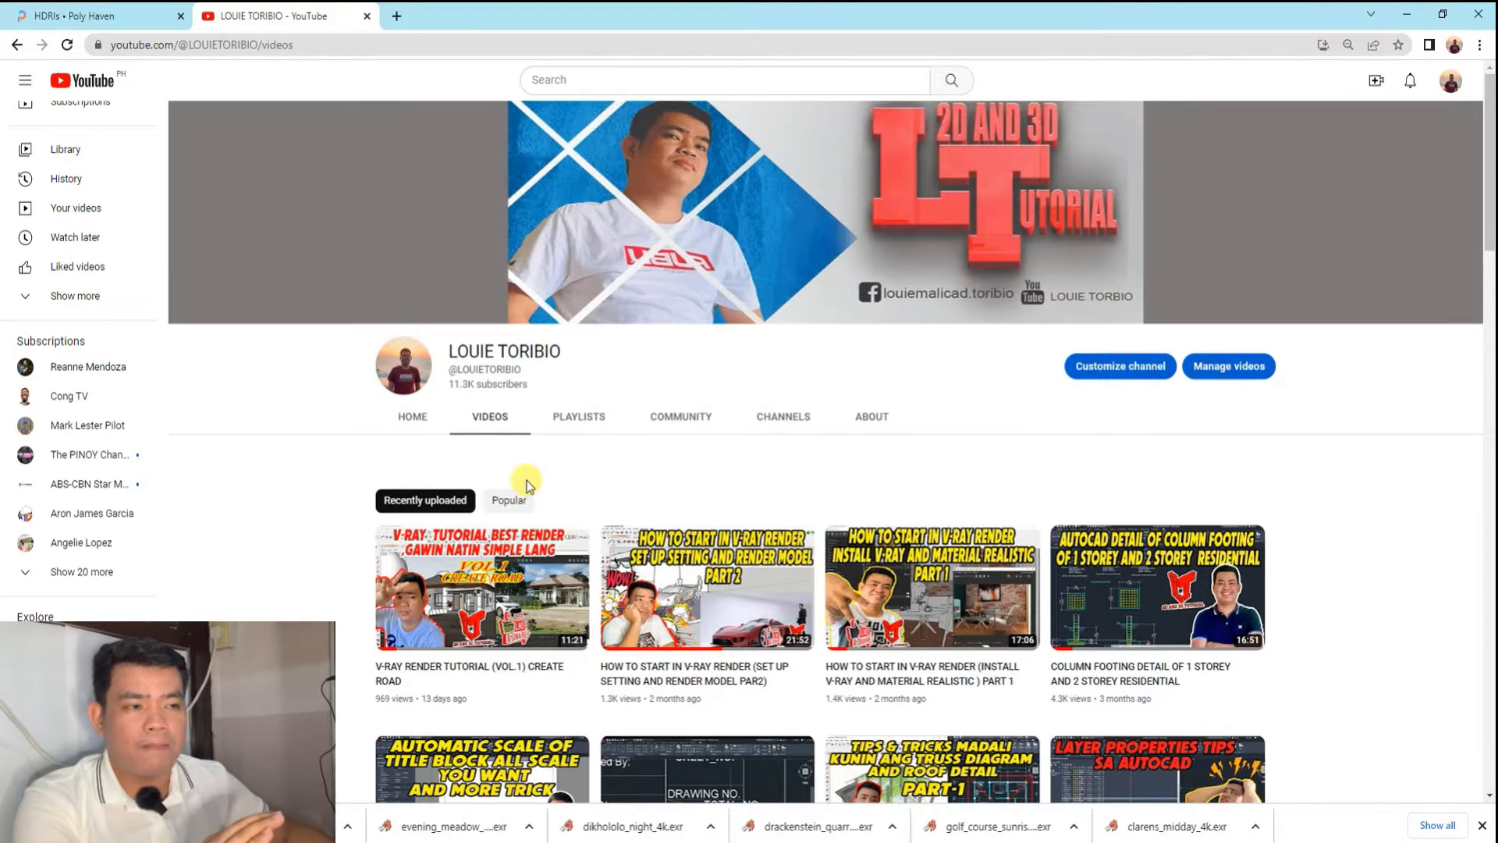
scroll(527, 480, down, 1)
mouse_move(476, 540)
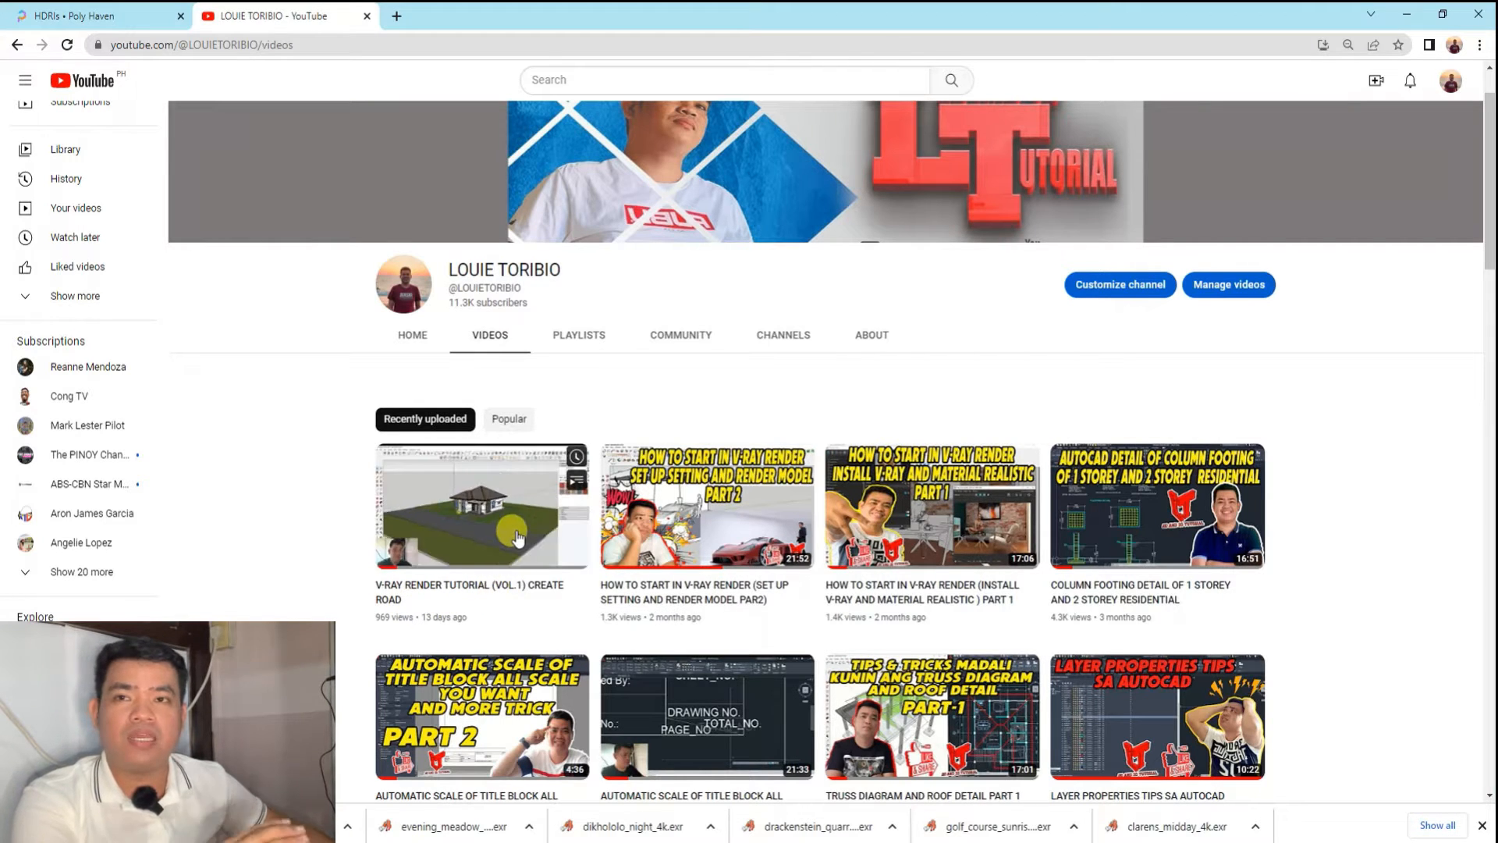
click(484, 494)
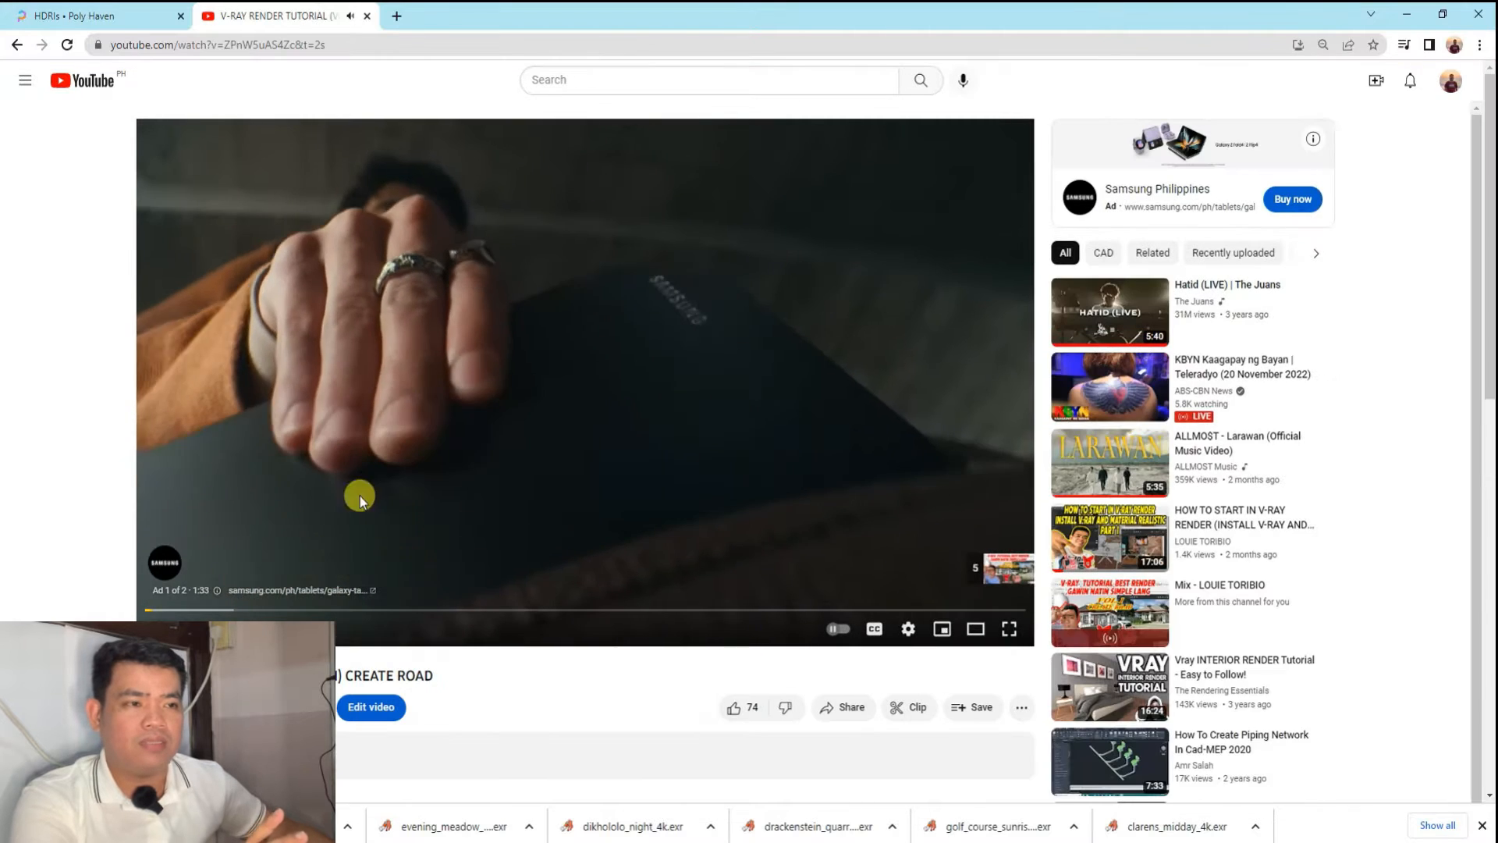
Expand the video's description, pause the playback and switch to the bungalow house model in SketchUp.
scroll(247, 597, down, 3)
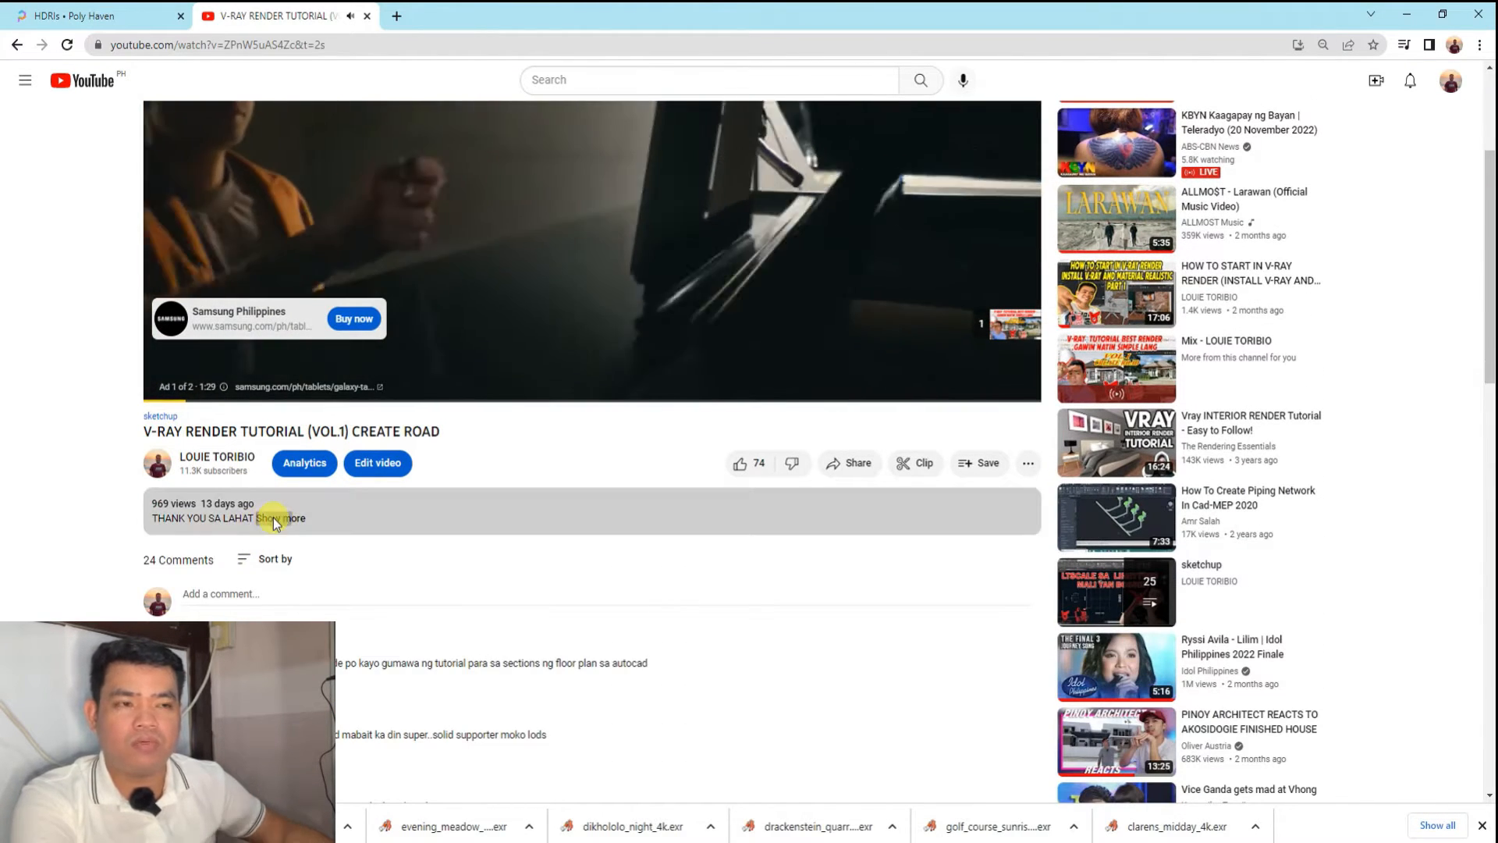
click(274, 518)
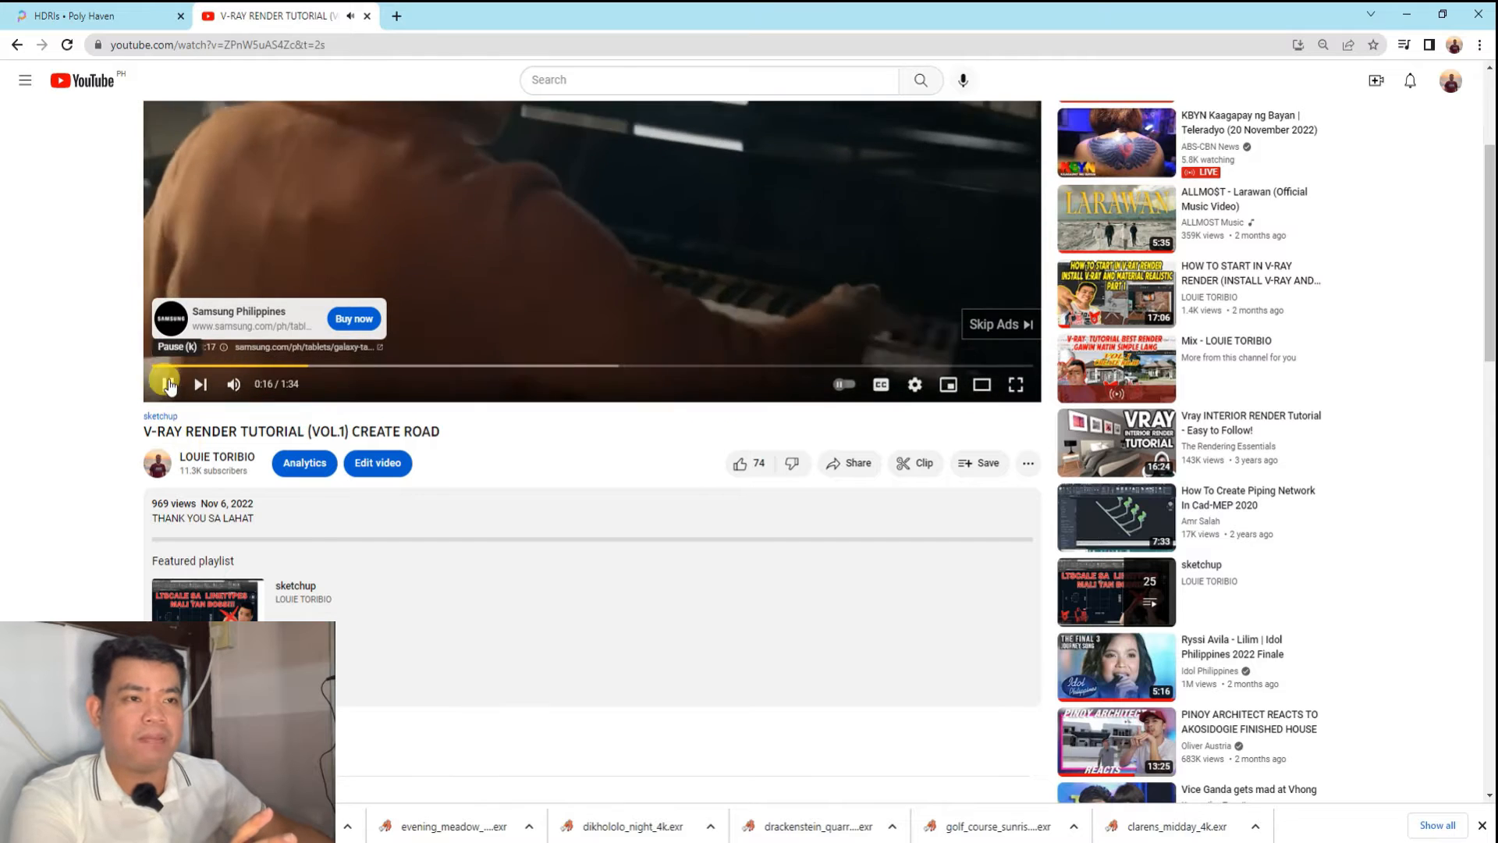
click(167, 384)
click(1407, 25)
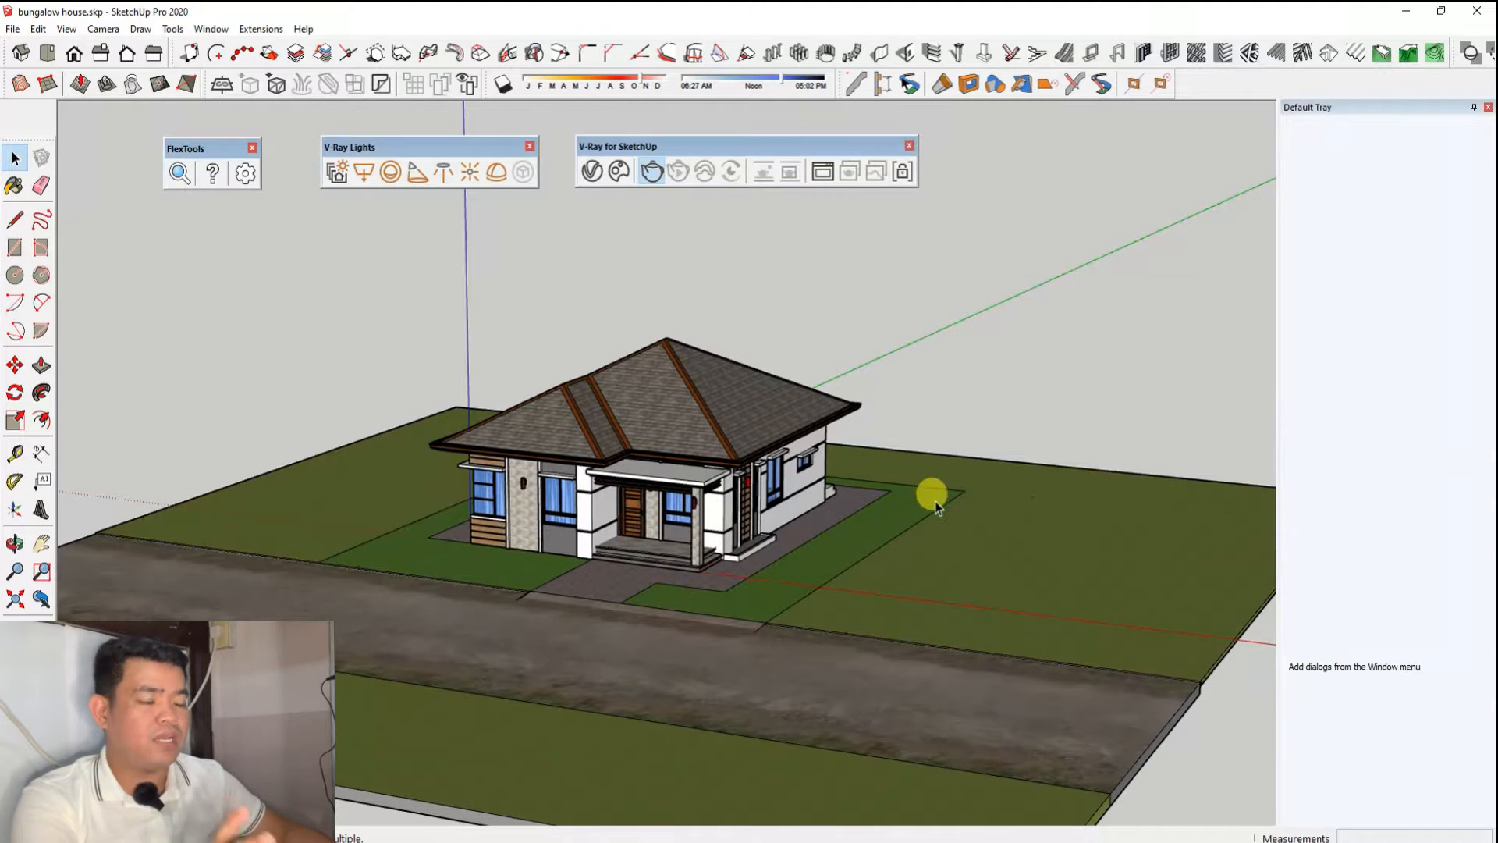
Examine the bungalow, its lot and the road from several angles, ending with an eye-level view of the front corner.
scroll(638, 519, down, 2)
scroll(638, 550, up, 1)
middle_drag(638, 552, 579, 617)
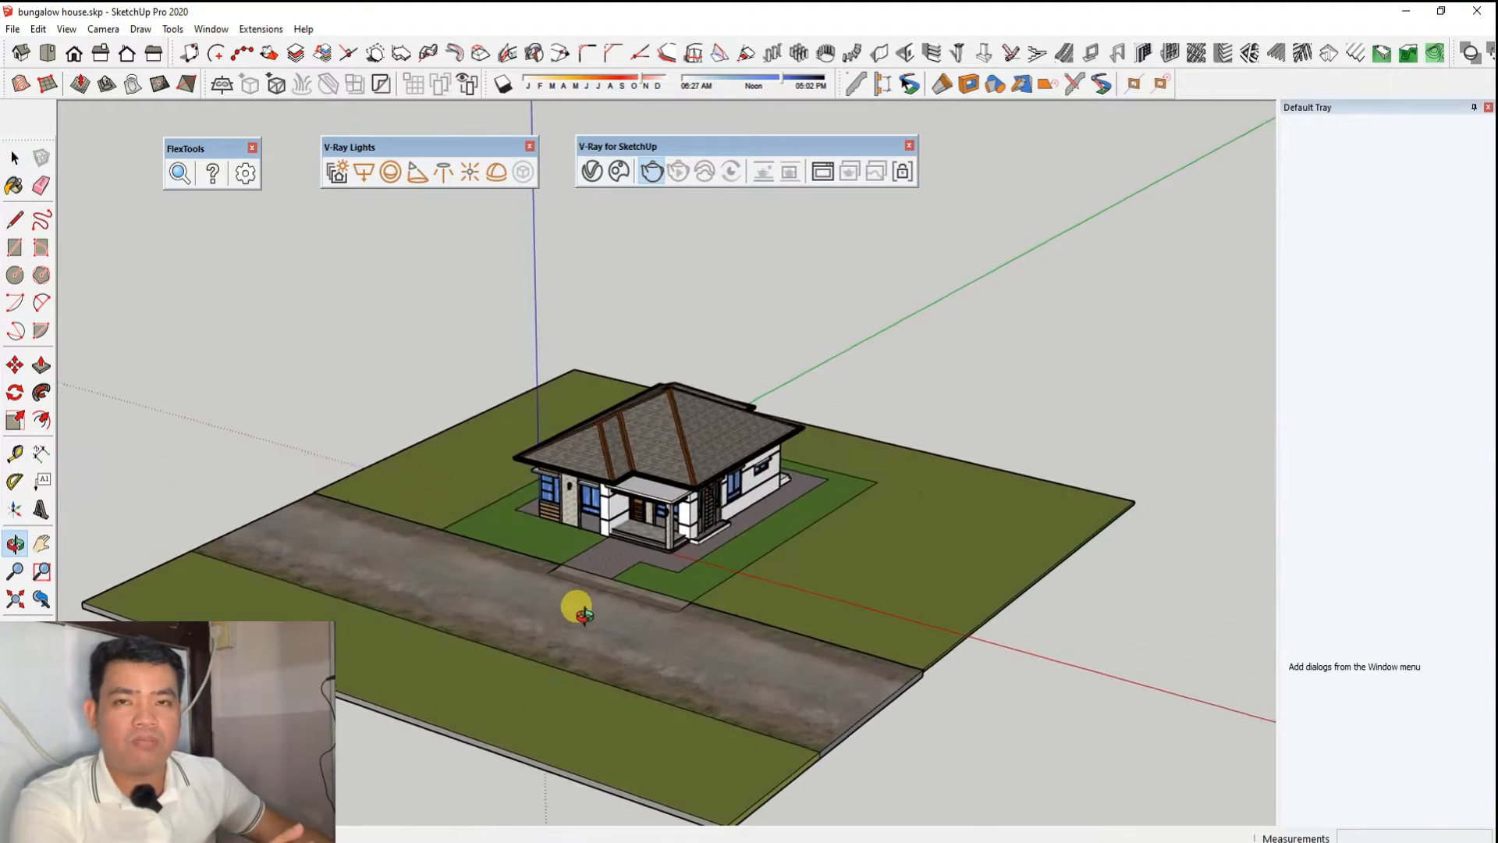
scroll(666, 492, up, 1)
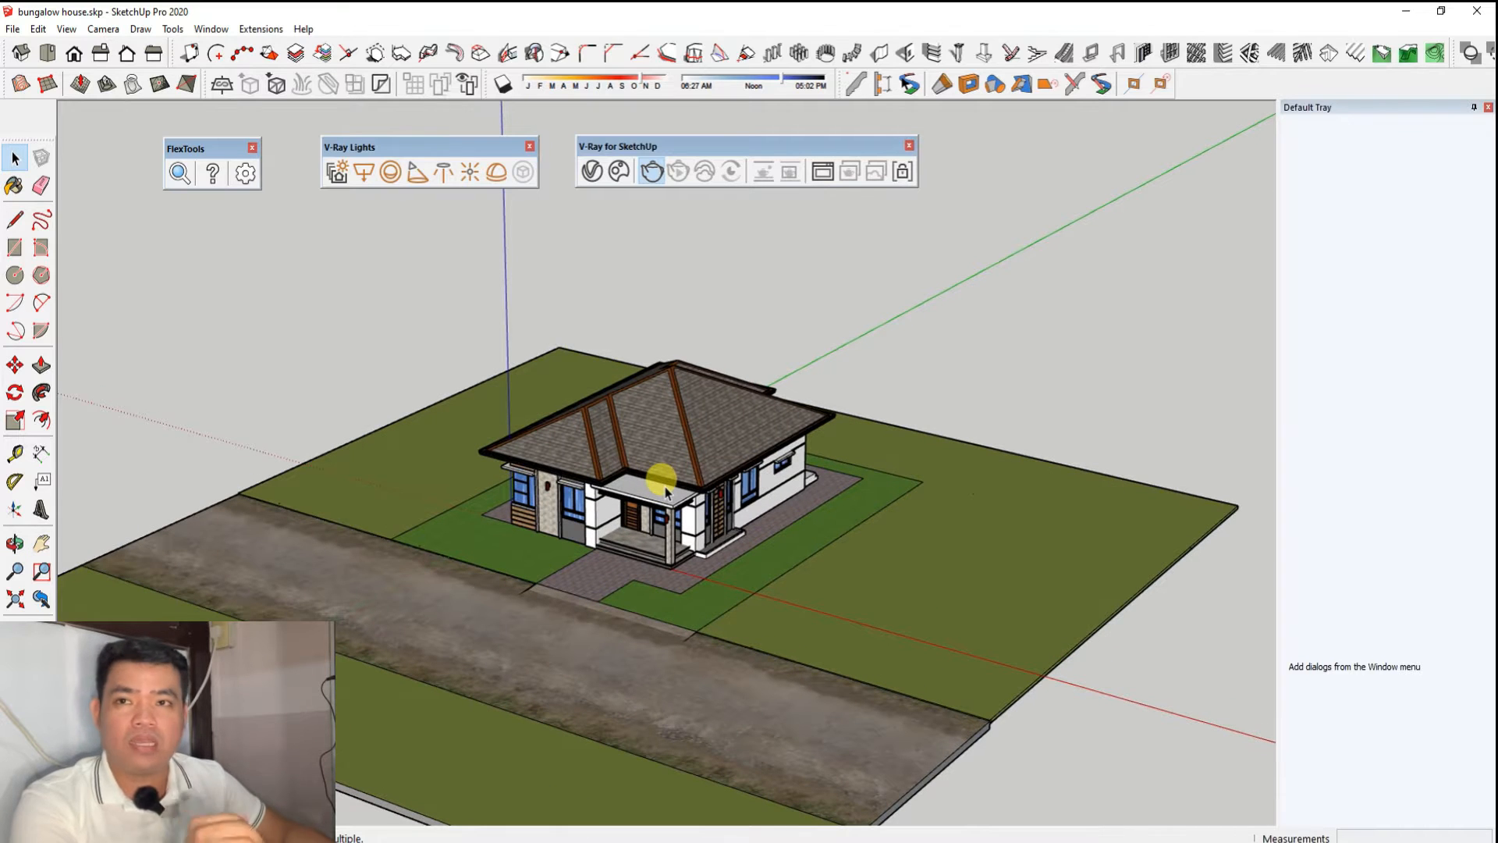
scroll(665, 492, up, 2)
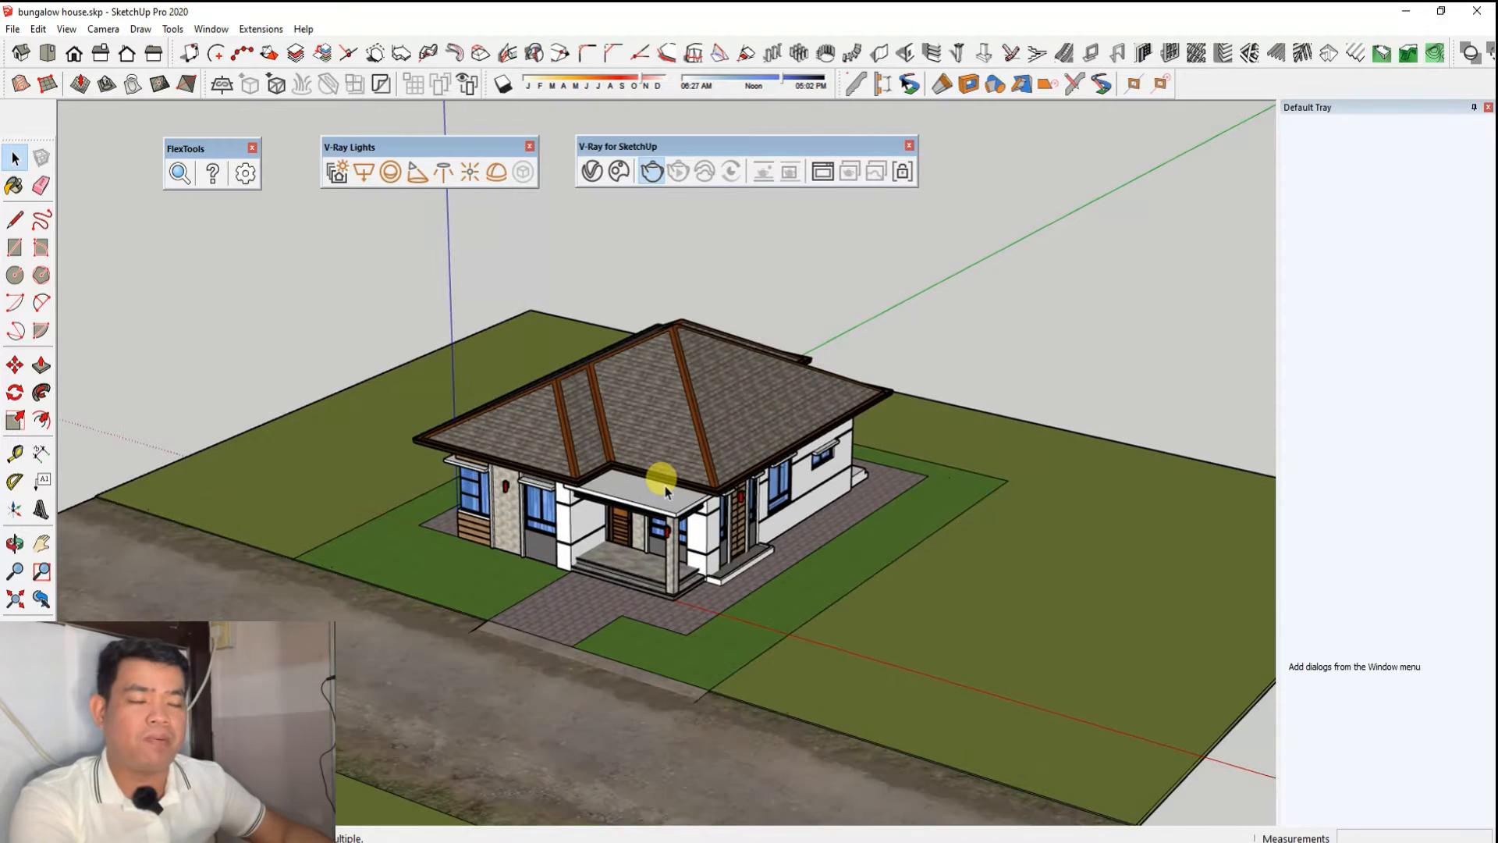
scroll(666, 492, down, 3)
mouse_move(605, 564)
middle_down()
mouse_move(765, 541)
mouse_move(495, 525)
middle_up()
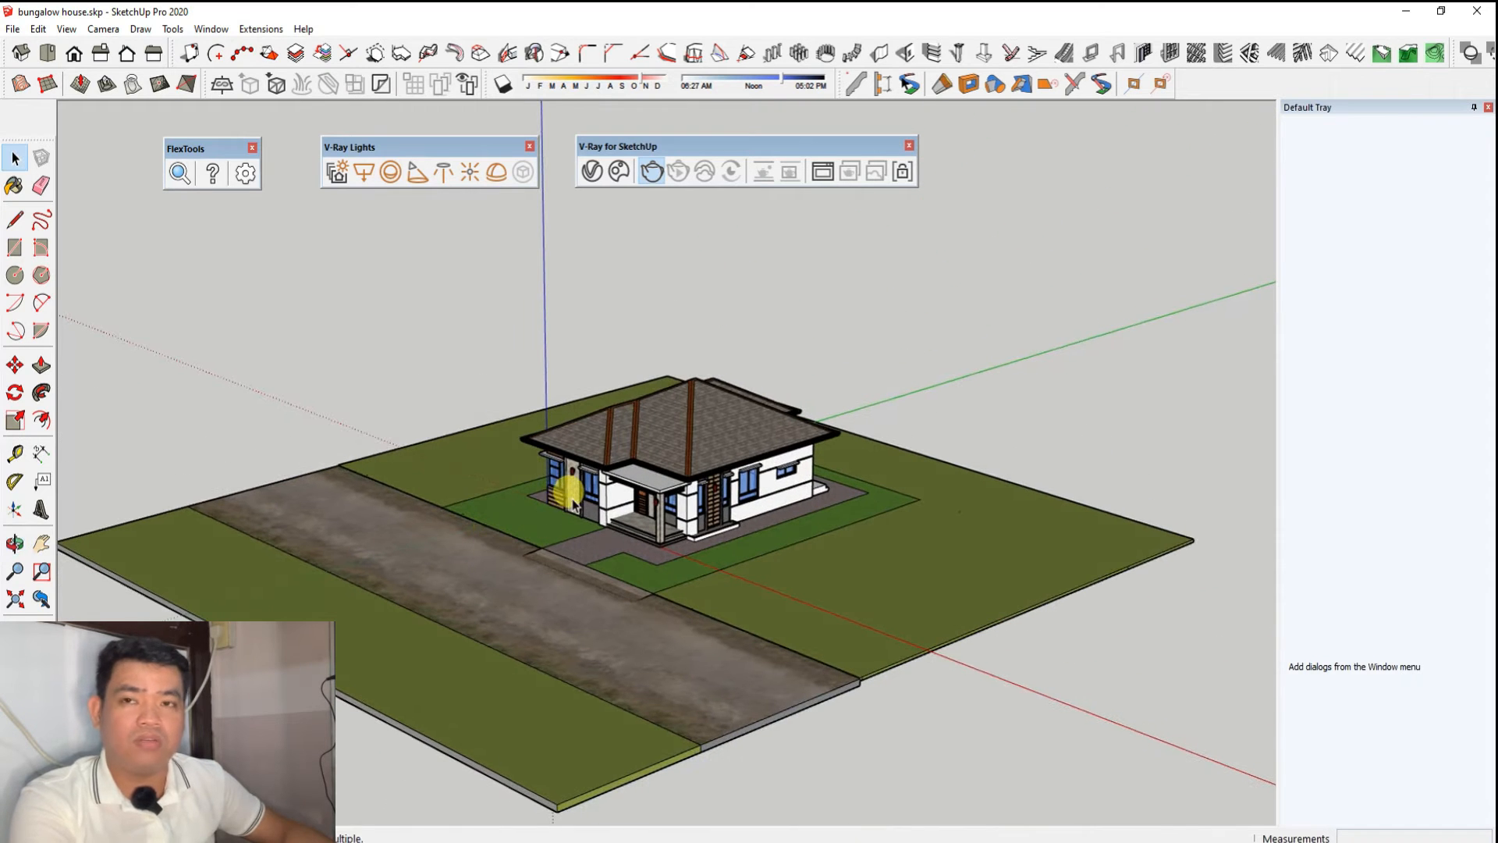
scroll(618, 428, up, 4)
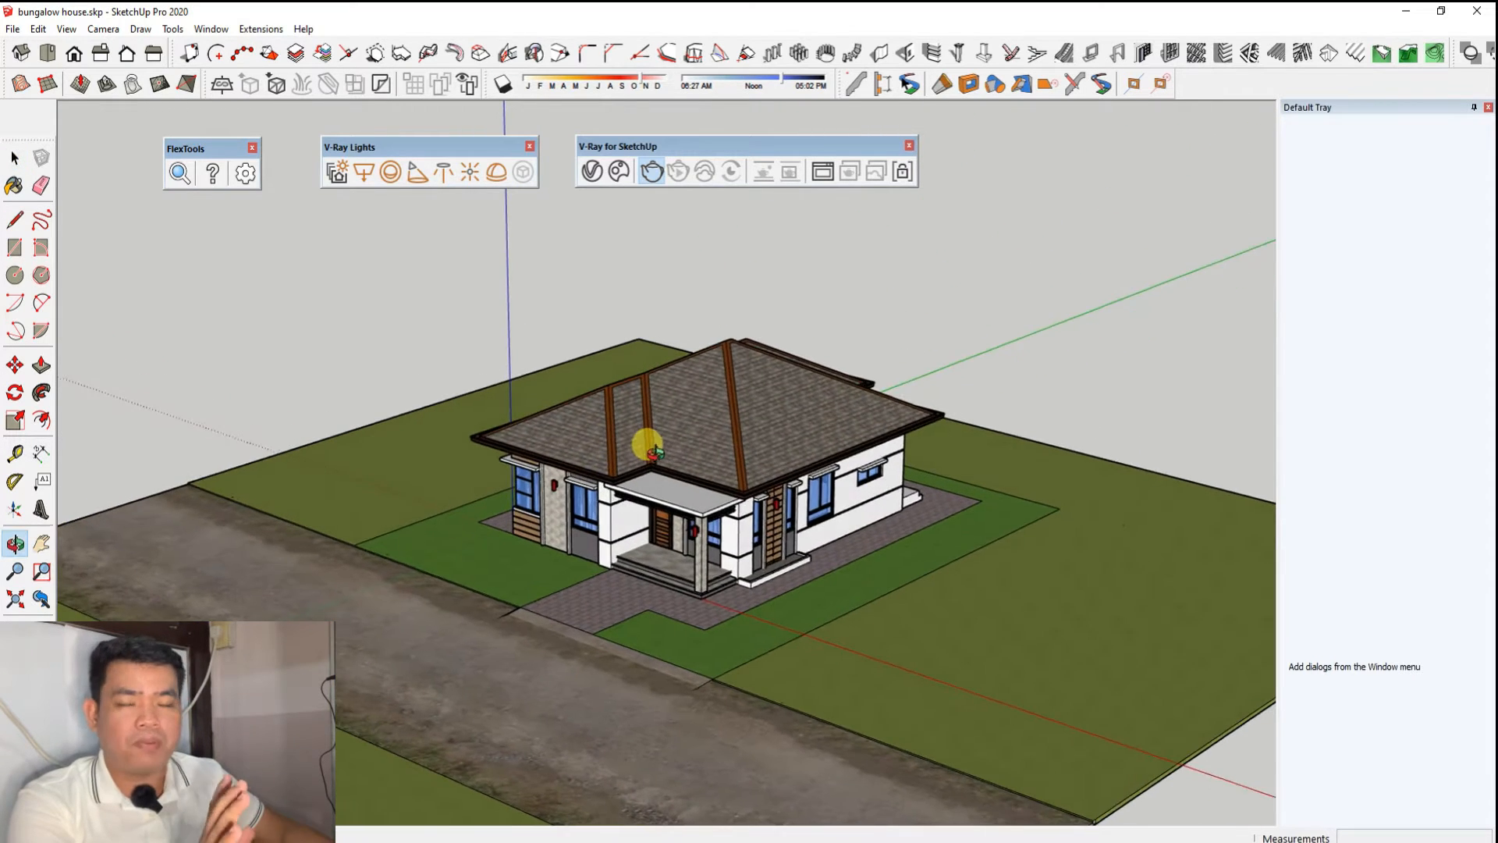
middle_drag(646, 435, 780, 442)
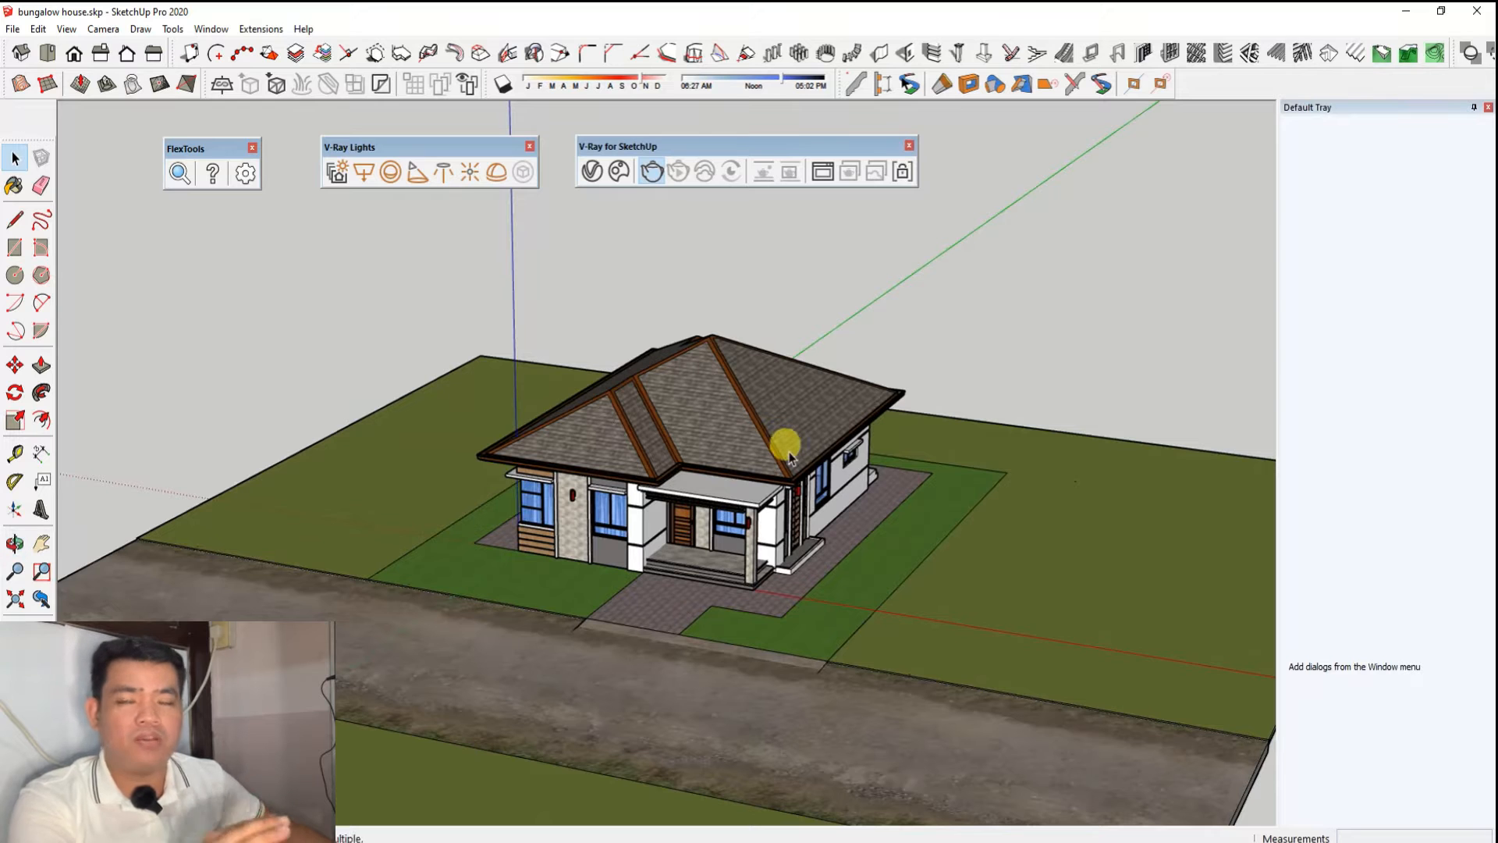
scroll(788, 456, up, 2)
scroll(952, 719, down, 2)
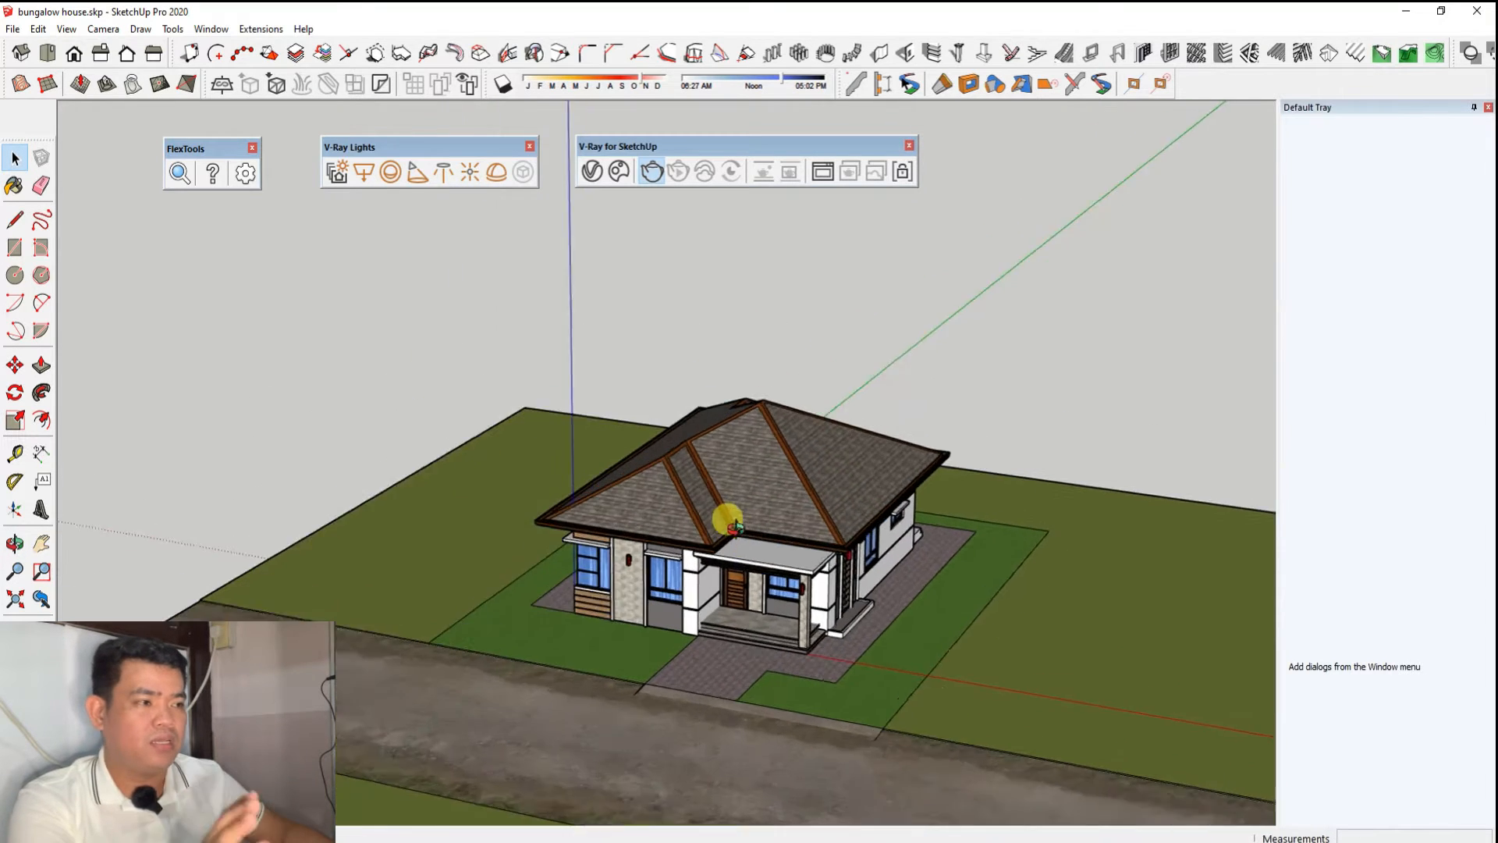
scroll(729, 525, up, 1)
mouse_move(729, 526)
middle_down()
mouse_move(693, 448)
mouse_move(749, 484)
mouse_move(735, 549)
mouse_move(750, 518)
middle_up()
scroll(748, 475, up, 2)
scroll(765, 484, down, 2)
scroll(747, 511, up, 1)
scroll(751, 518, down, 1)
scroll(751, 521, down, 1)
scroll(775, 597, up, 1)
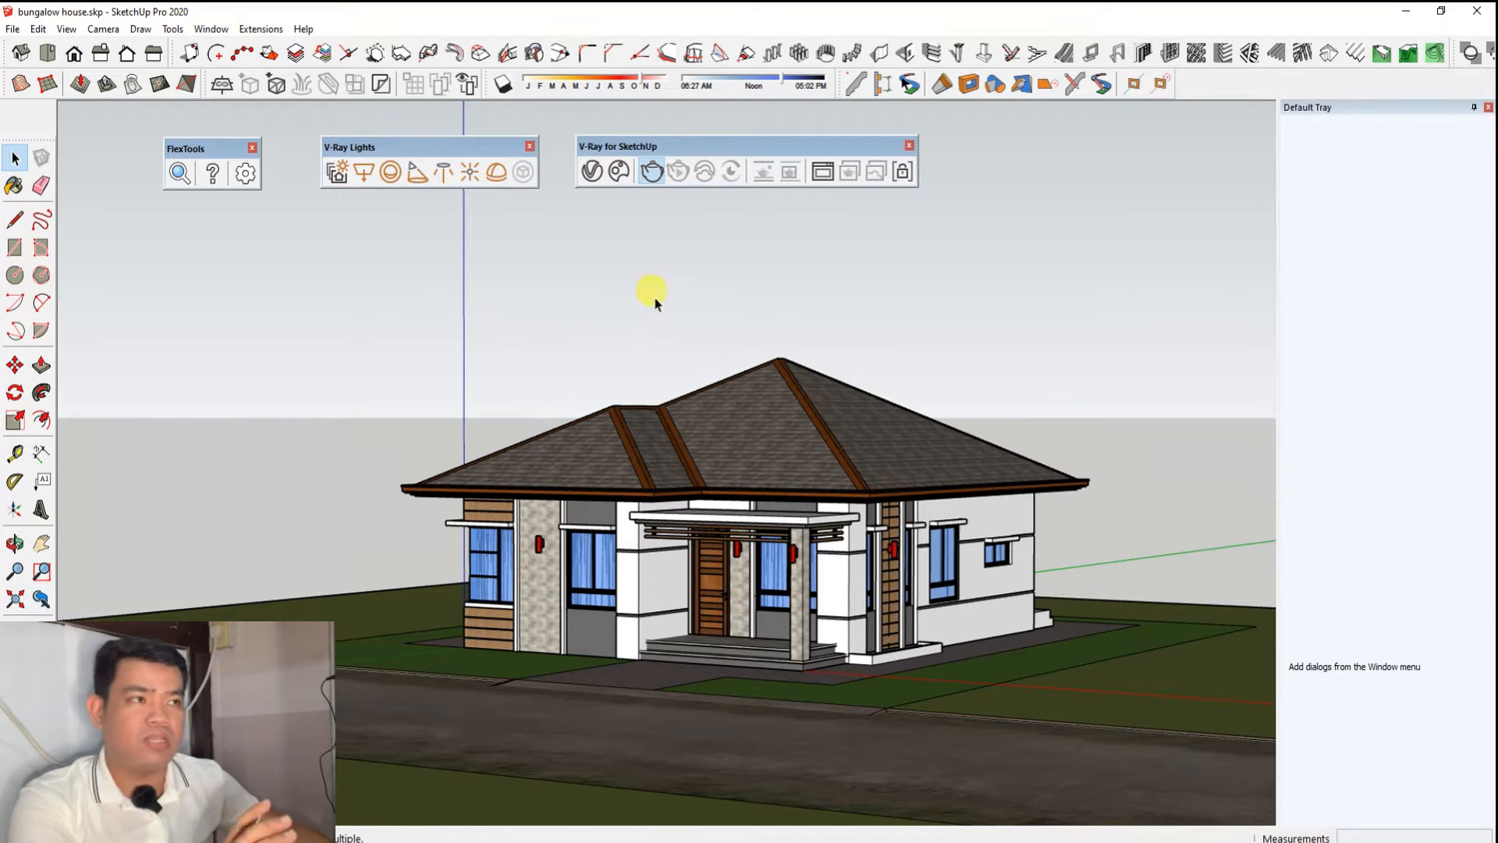
Run a V-Ray test render of the eye-level view, inspect the image and close the frame buffer.
click(651, 172)
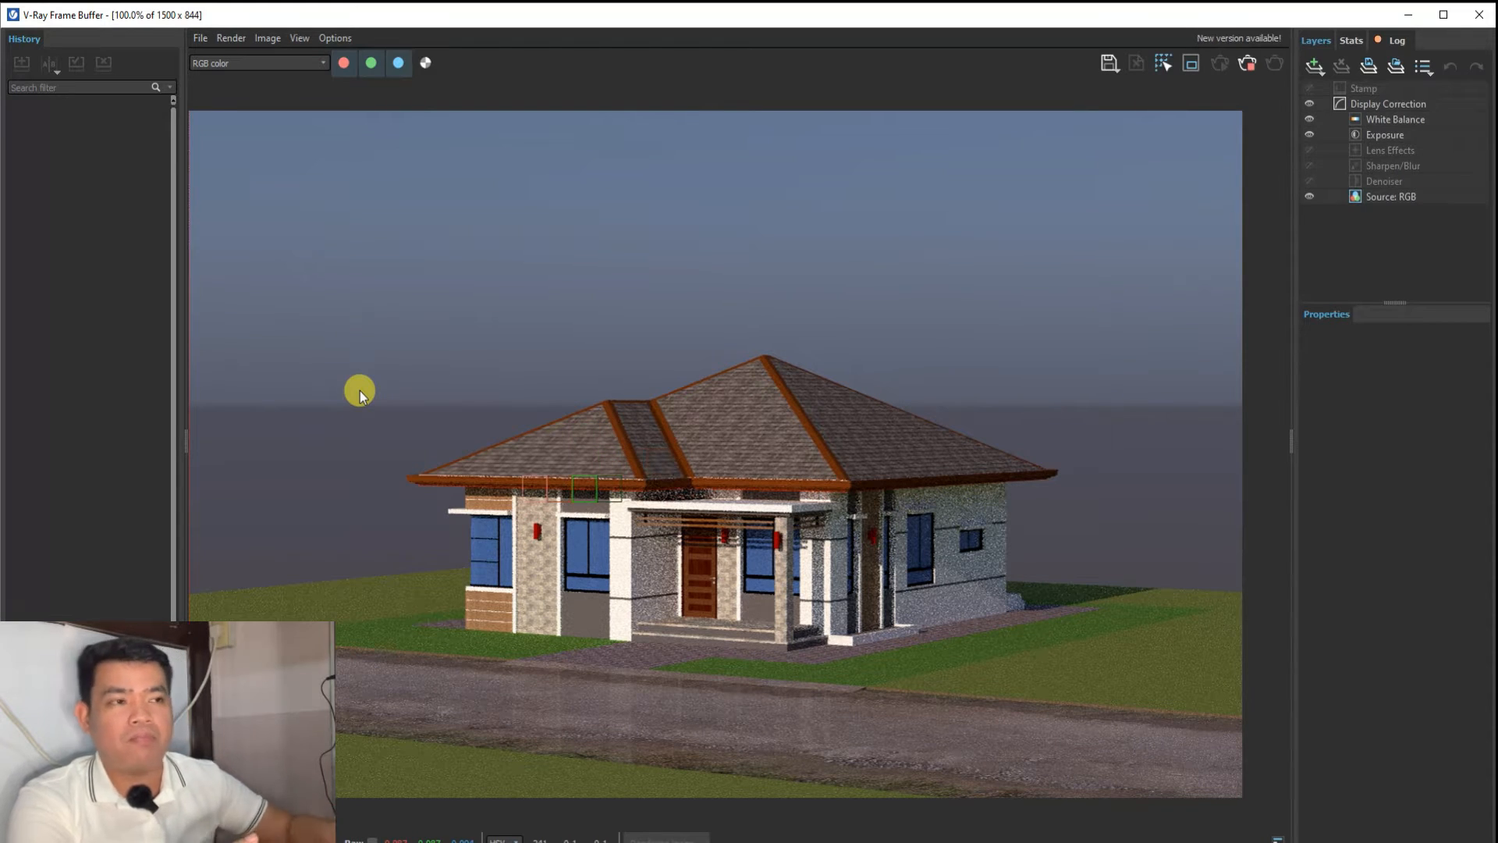
scroll(480, 372, up, 3)
scroll(522, 453, down, 3)
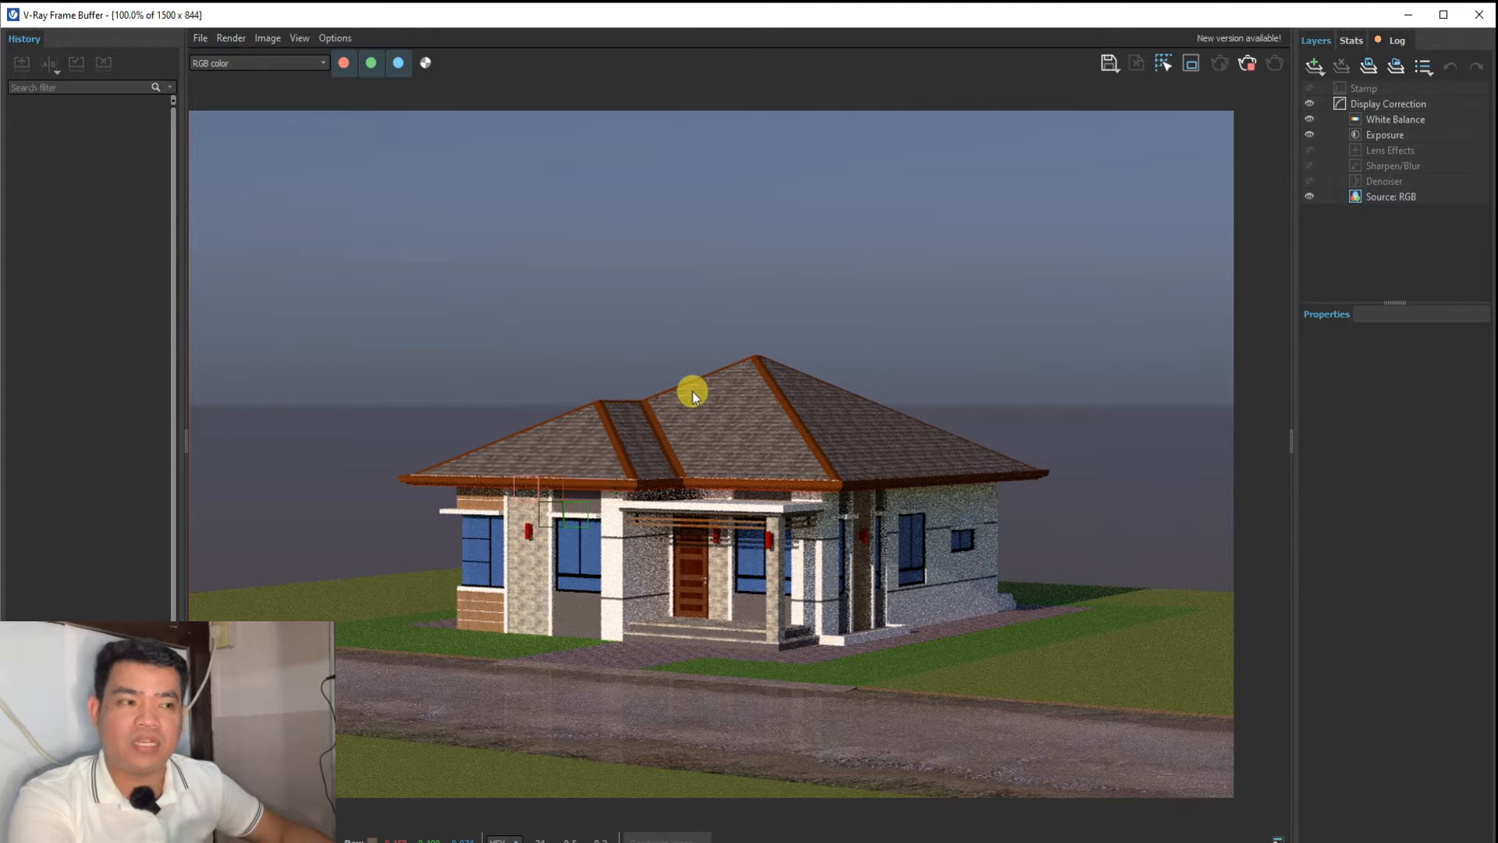
click(1481, 14)
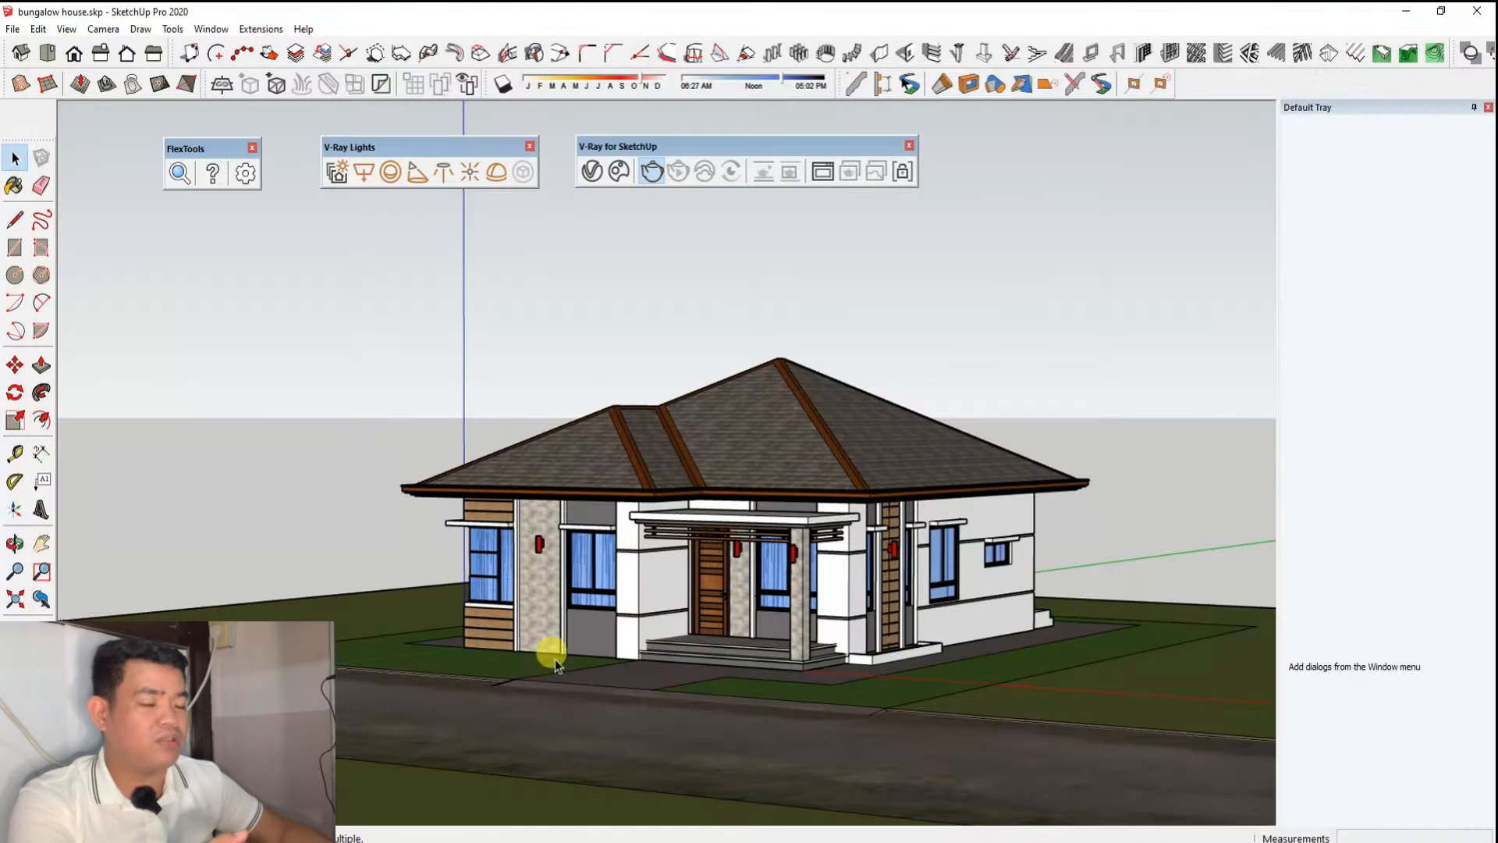
Frame the house's front corner from a closer, low eye-level viewpoint, centred in the view.
scroll(468, 613, up, 3)
middle_drag(682, 636, 702, 635)
middle_drag(763, 563, 722, 638)
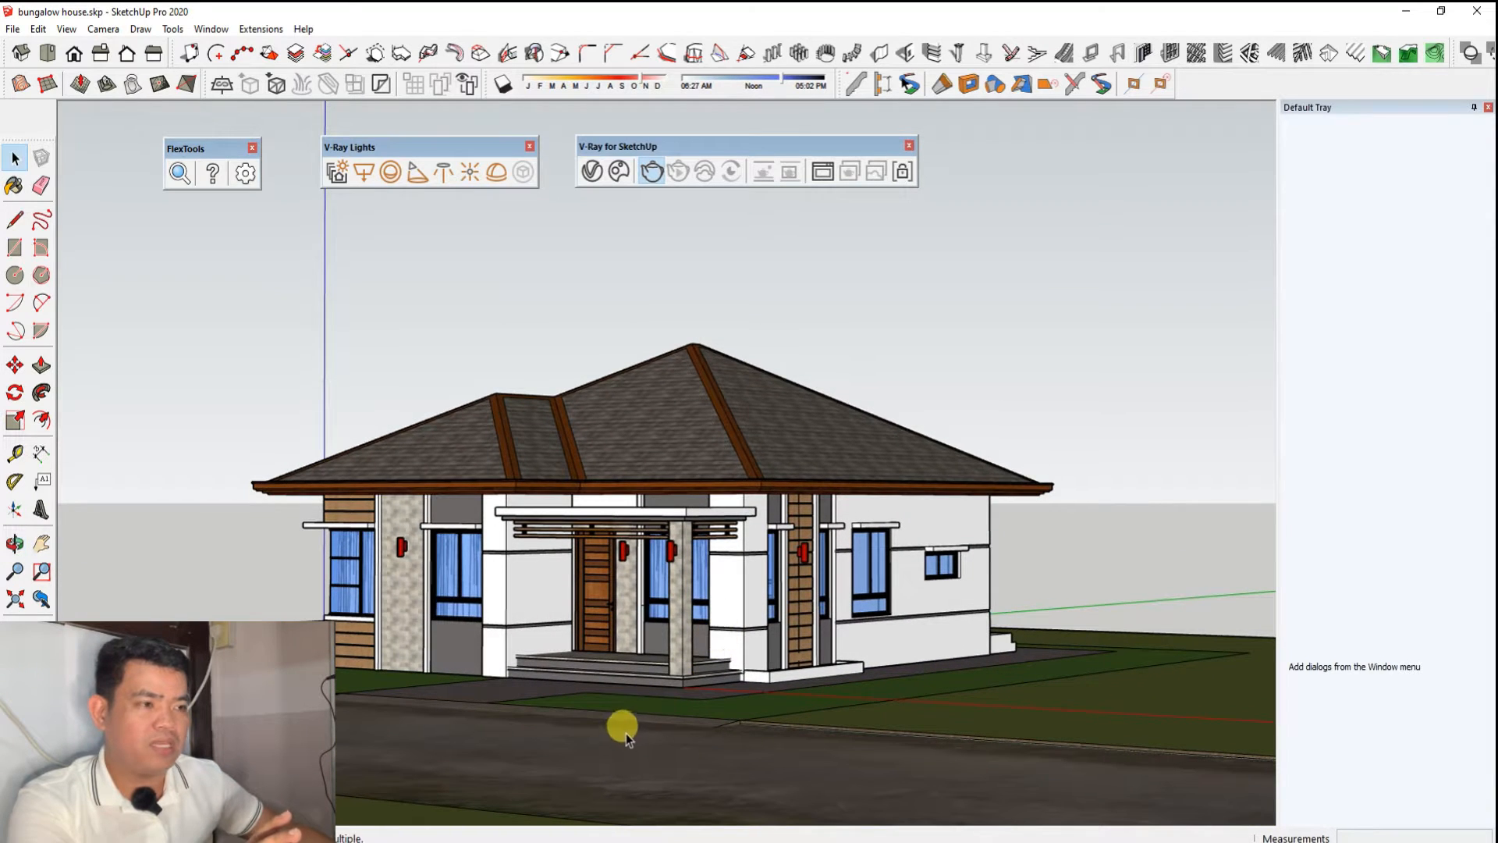
mouse_move(669, 684)
middle_down()
mouse_move(702, 684)
mouse_move(688, 683)
middle_up()
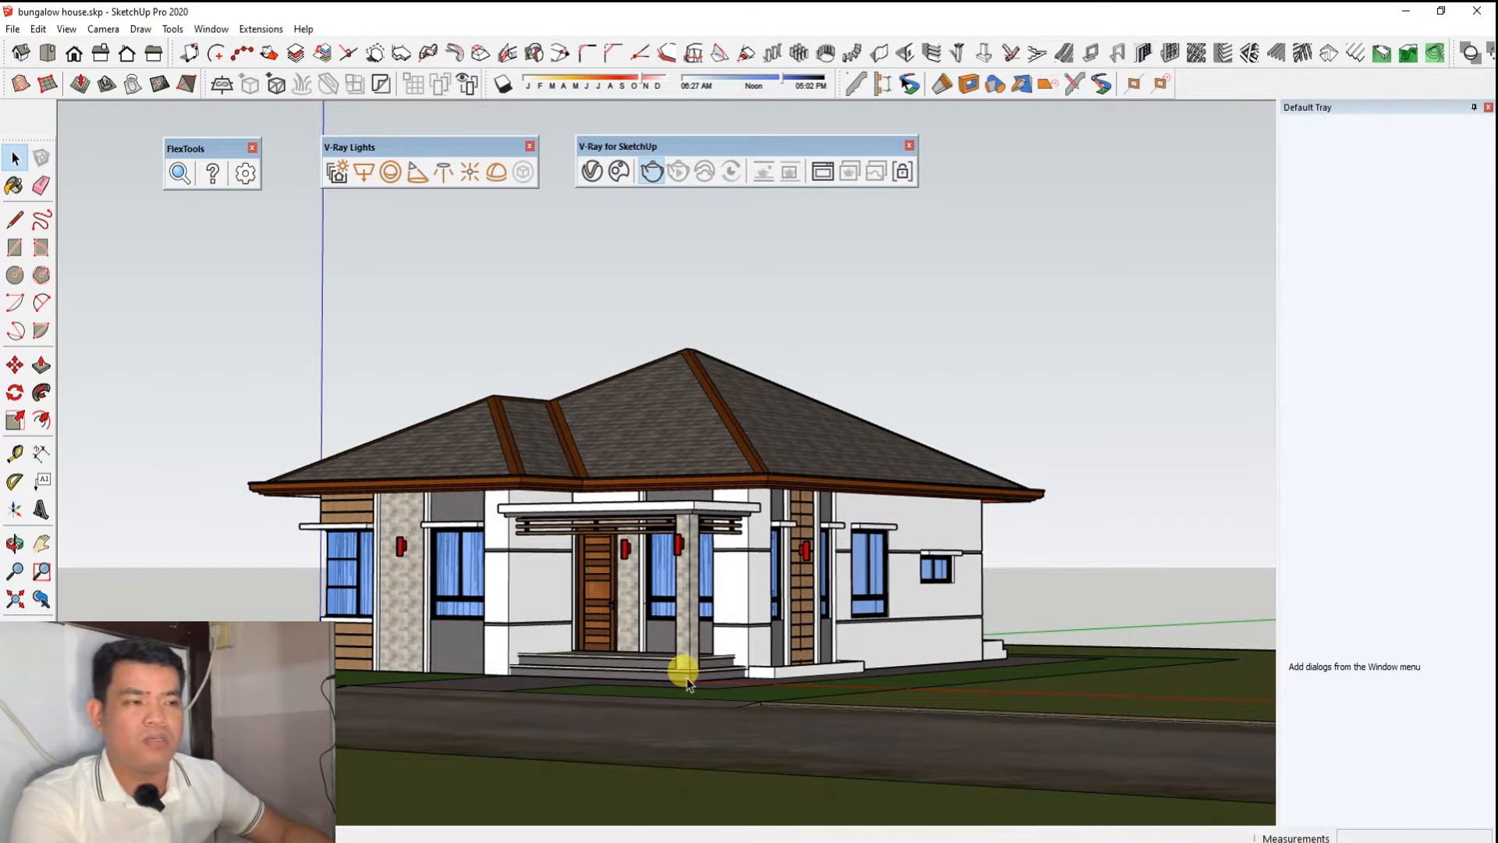
click(43, 544)
drag(626, 602, 664, 665)
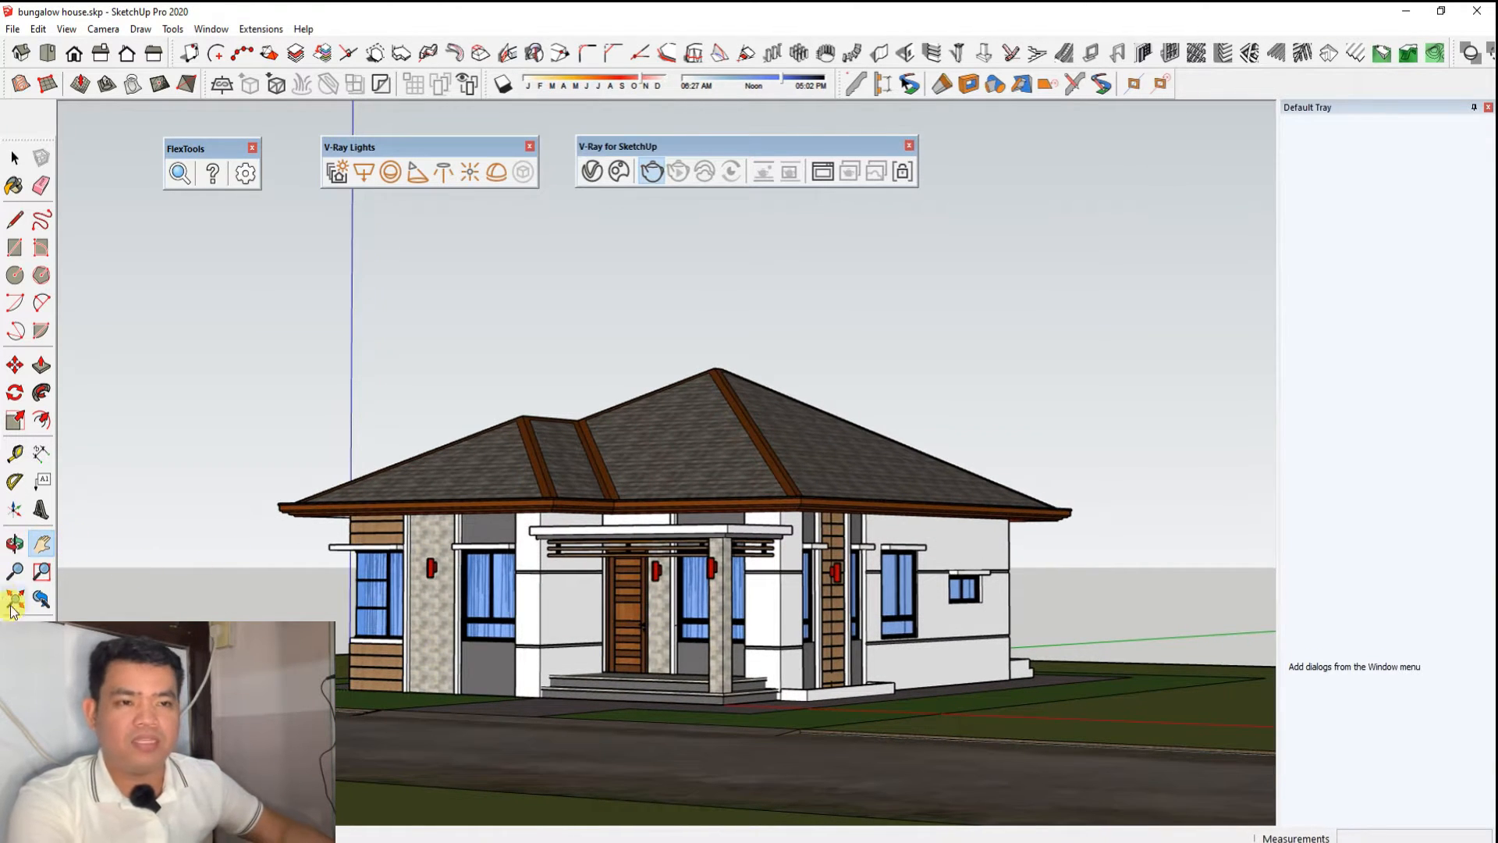
Narrow the camera's field of view to about 16.56 degrees and turn the viewpoint slightly around the front porch.
click(16, 573)
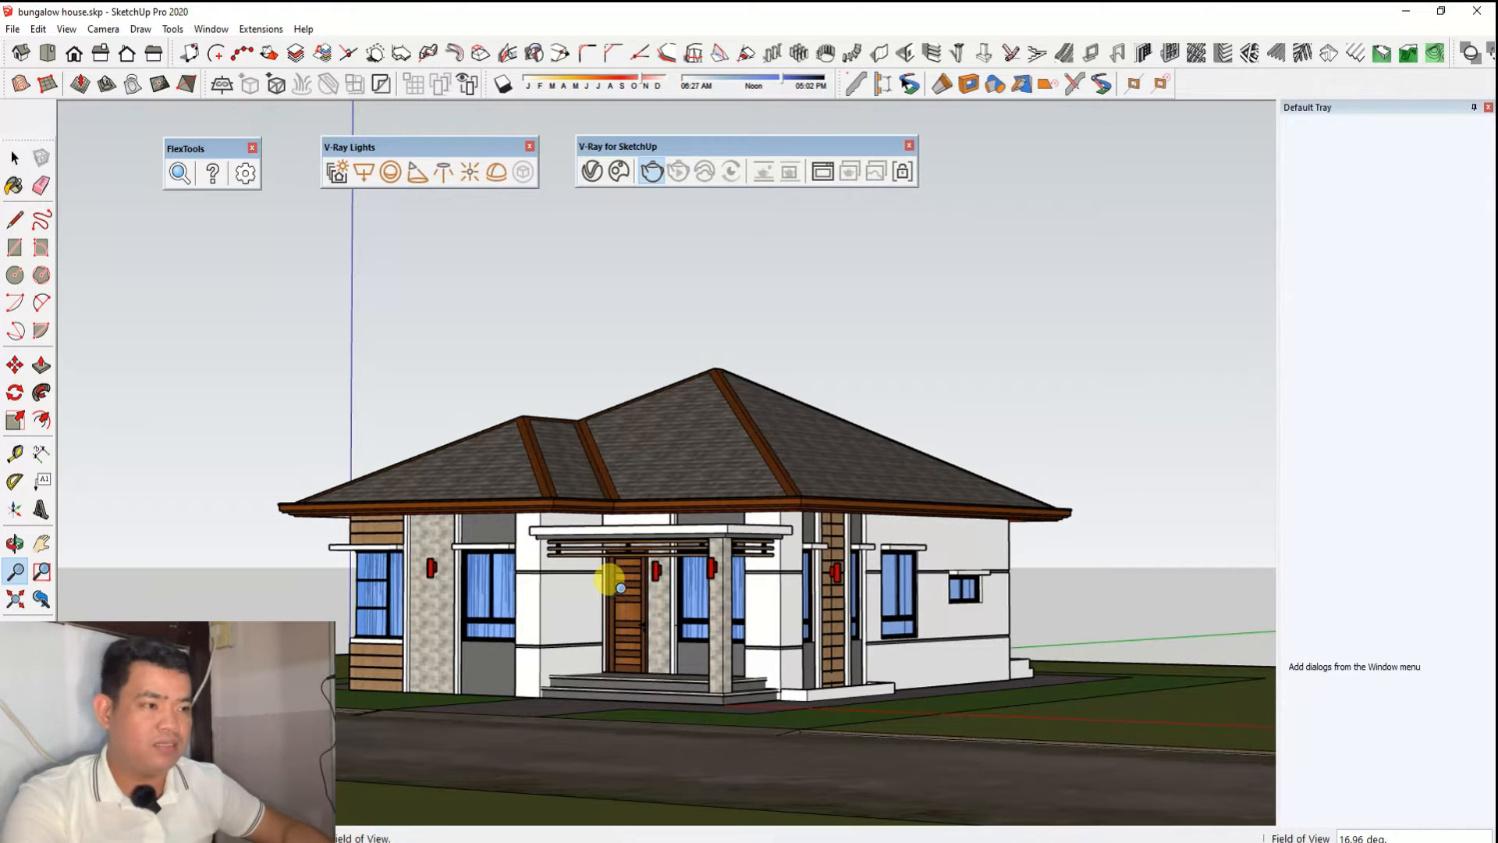
shift+drag(621, 586, 706, 598)
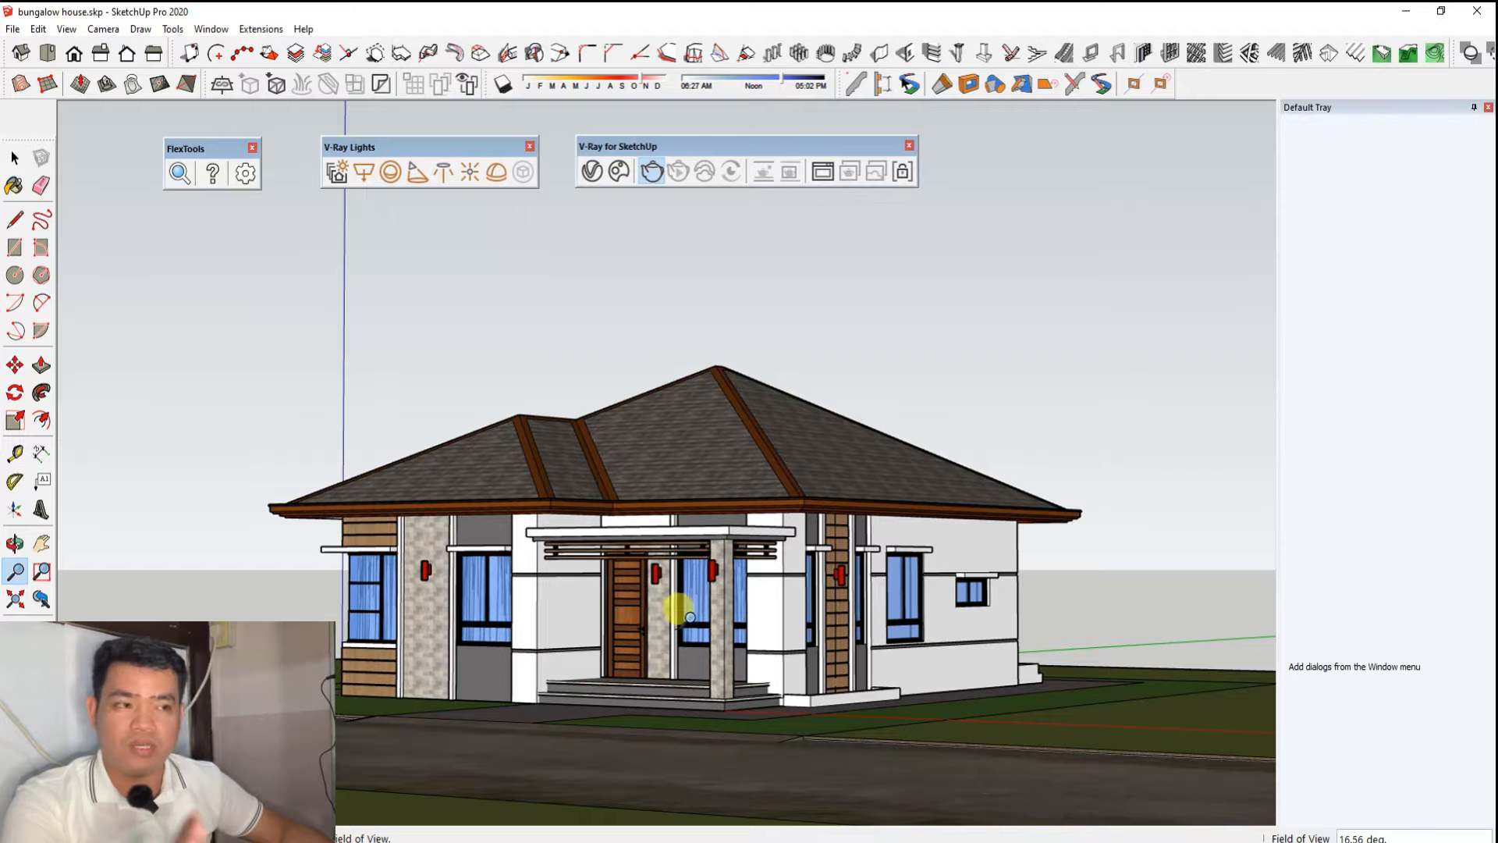
middle_drag(608, 649, 702, 700)
key(z)
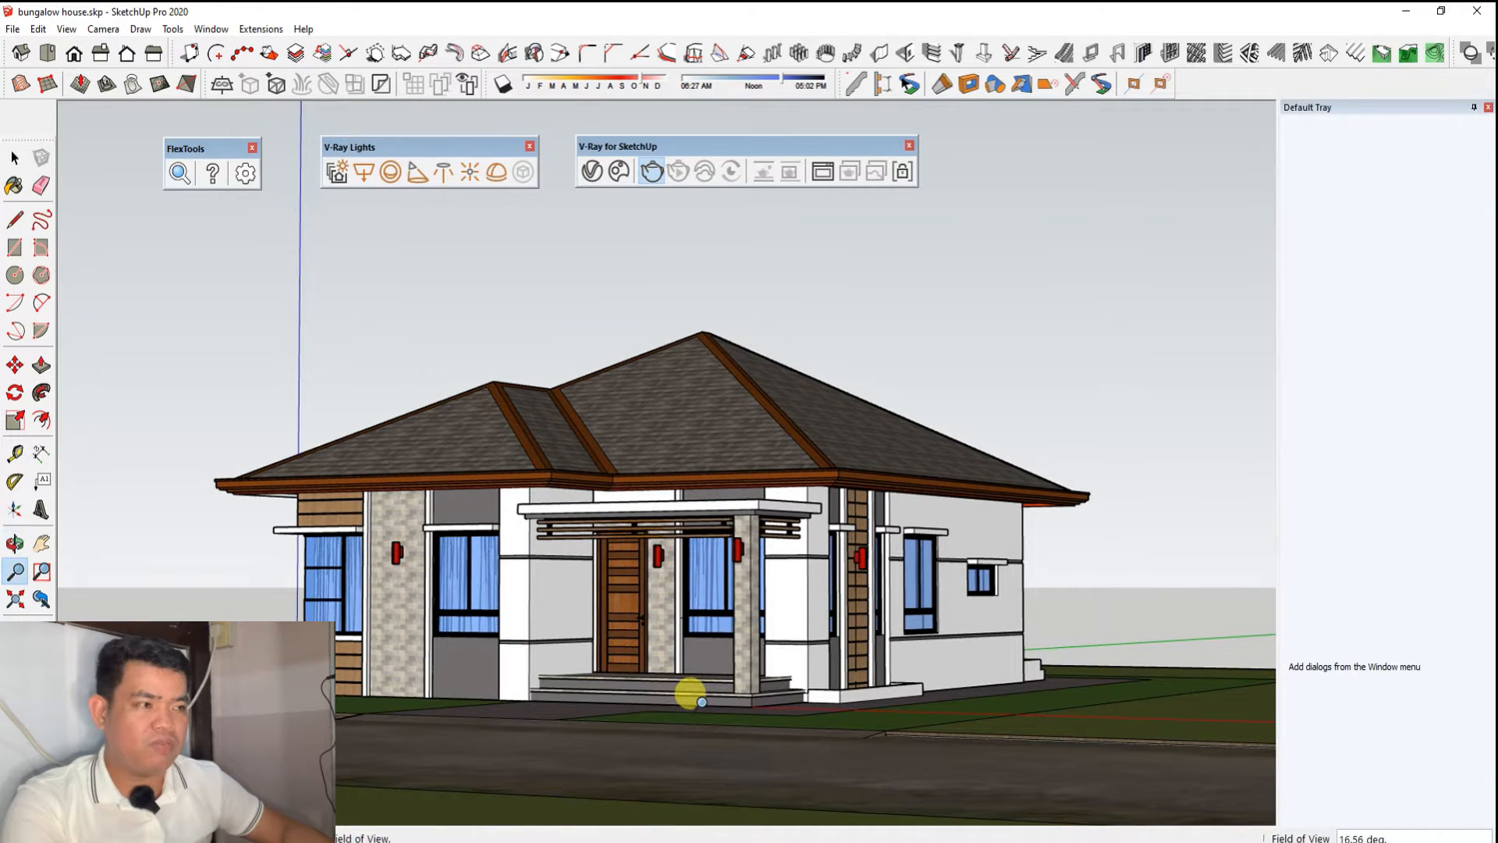
Switch the camera to two-point perspective and enlarge the house with a field of view of about 13.76 degrees, keeping it centred.
click(101, 30)
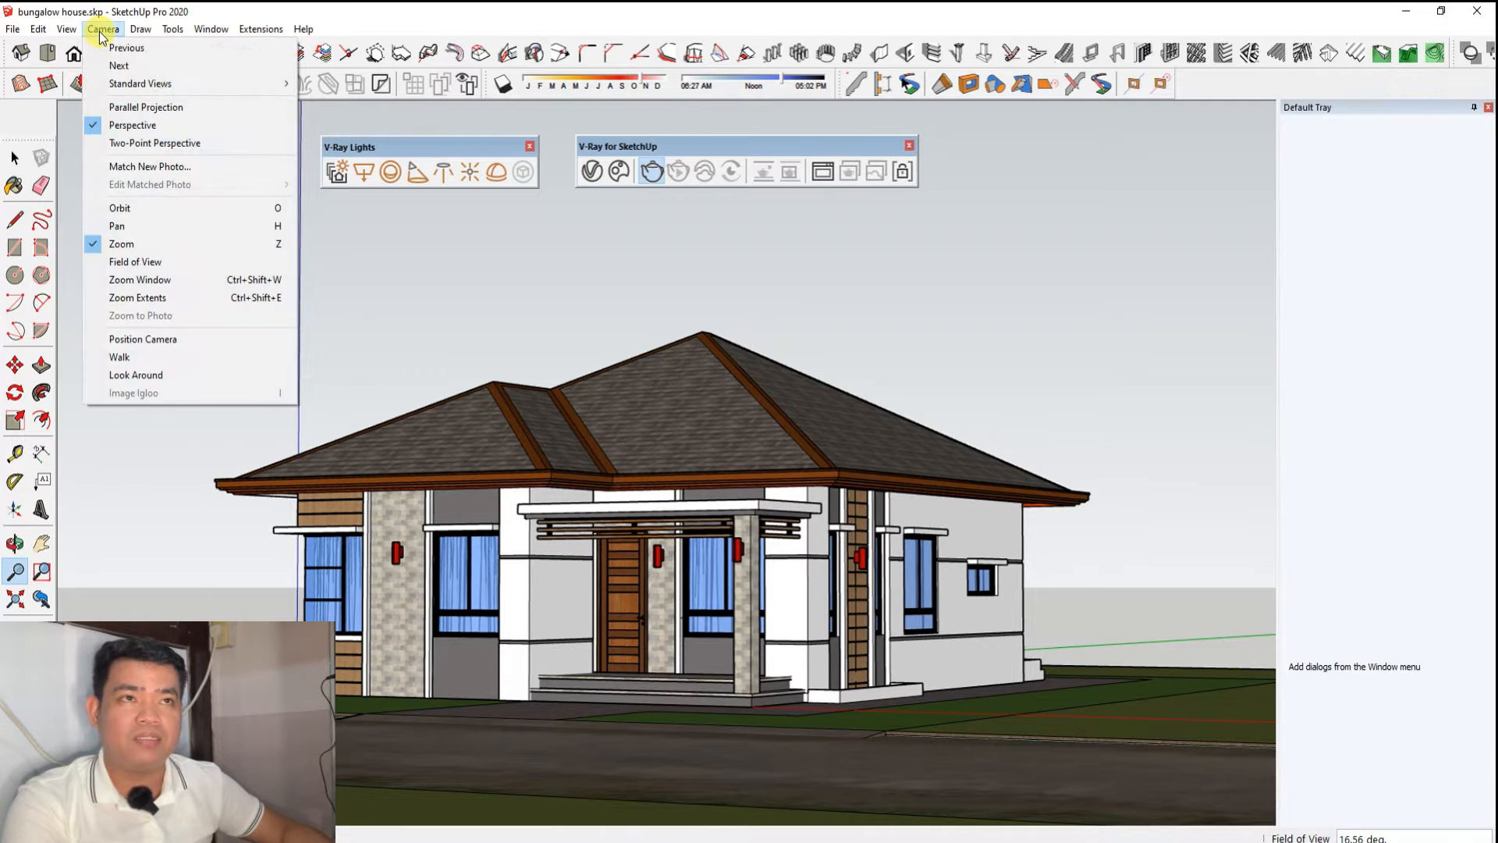
click(134, 145)
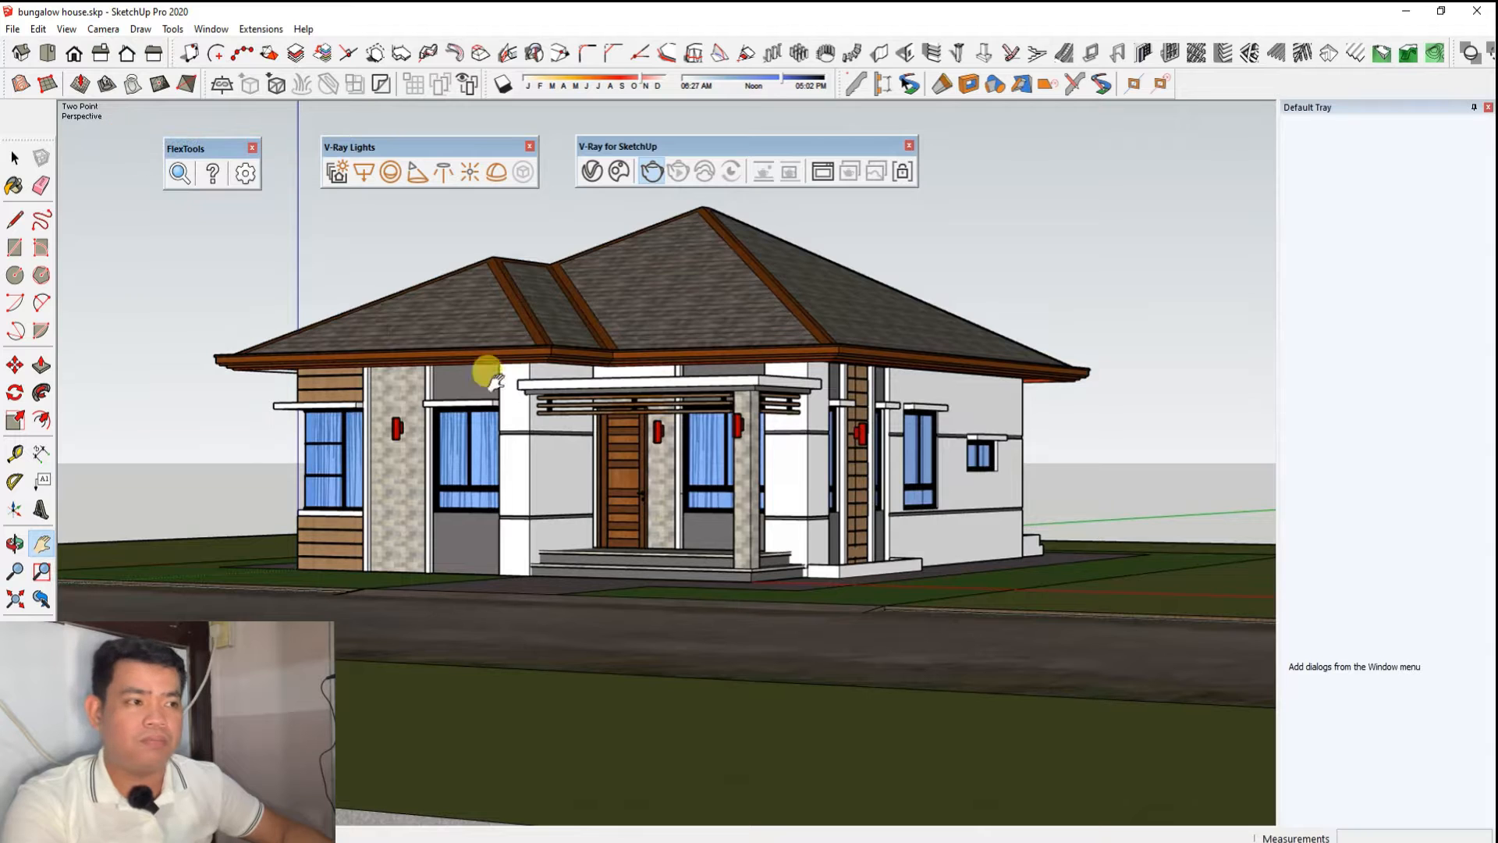
click(16, 574)
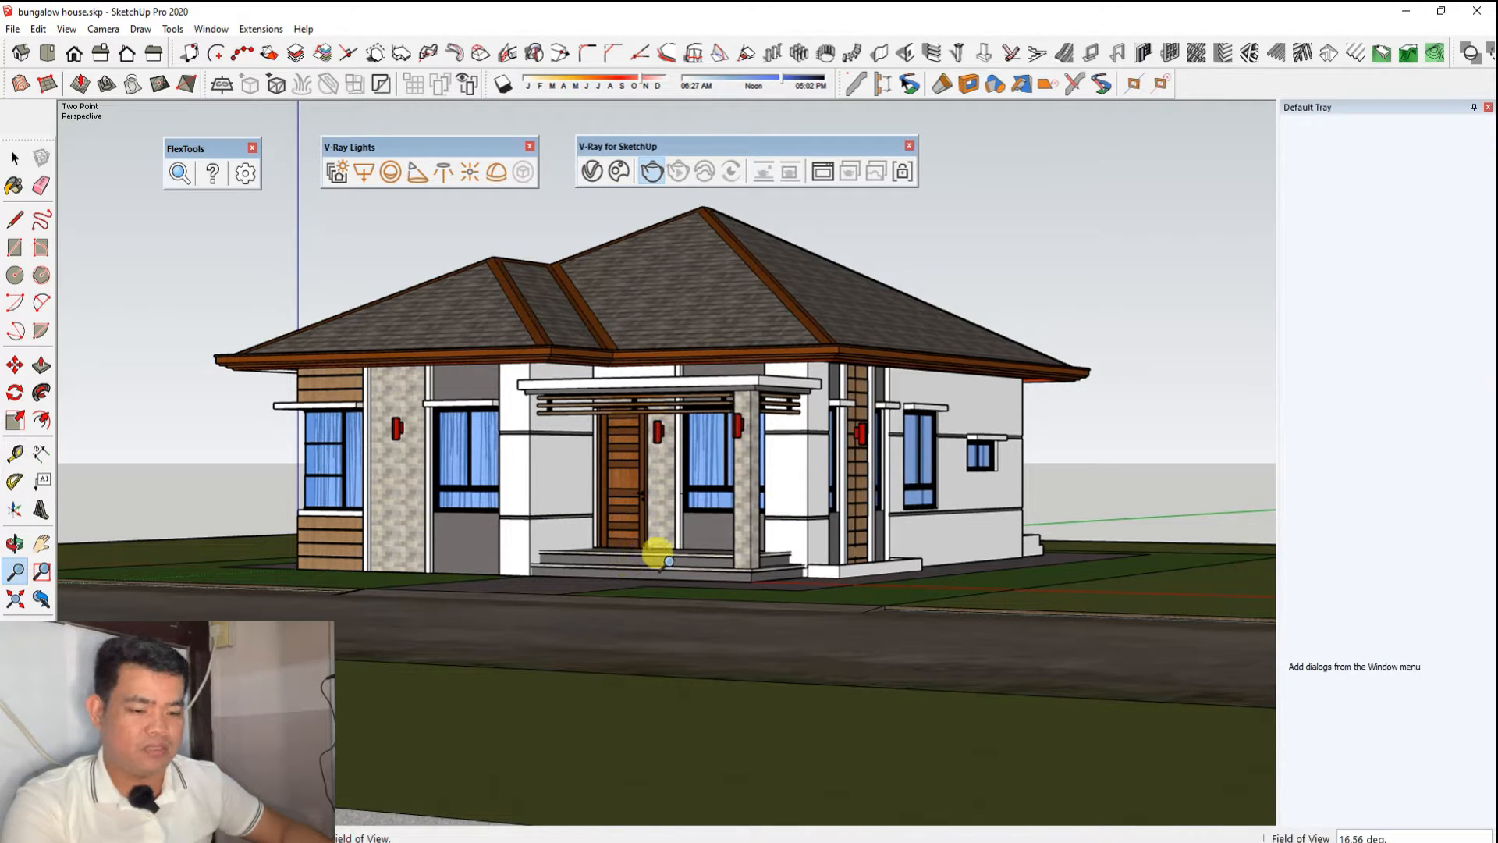
drag(702, 512, 716, 454)
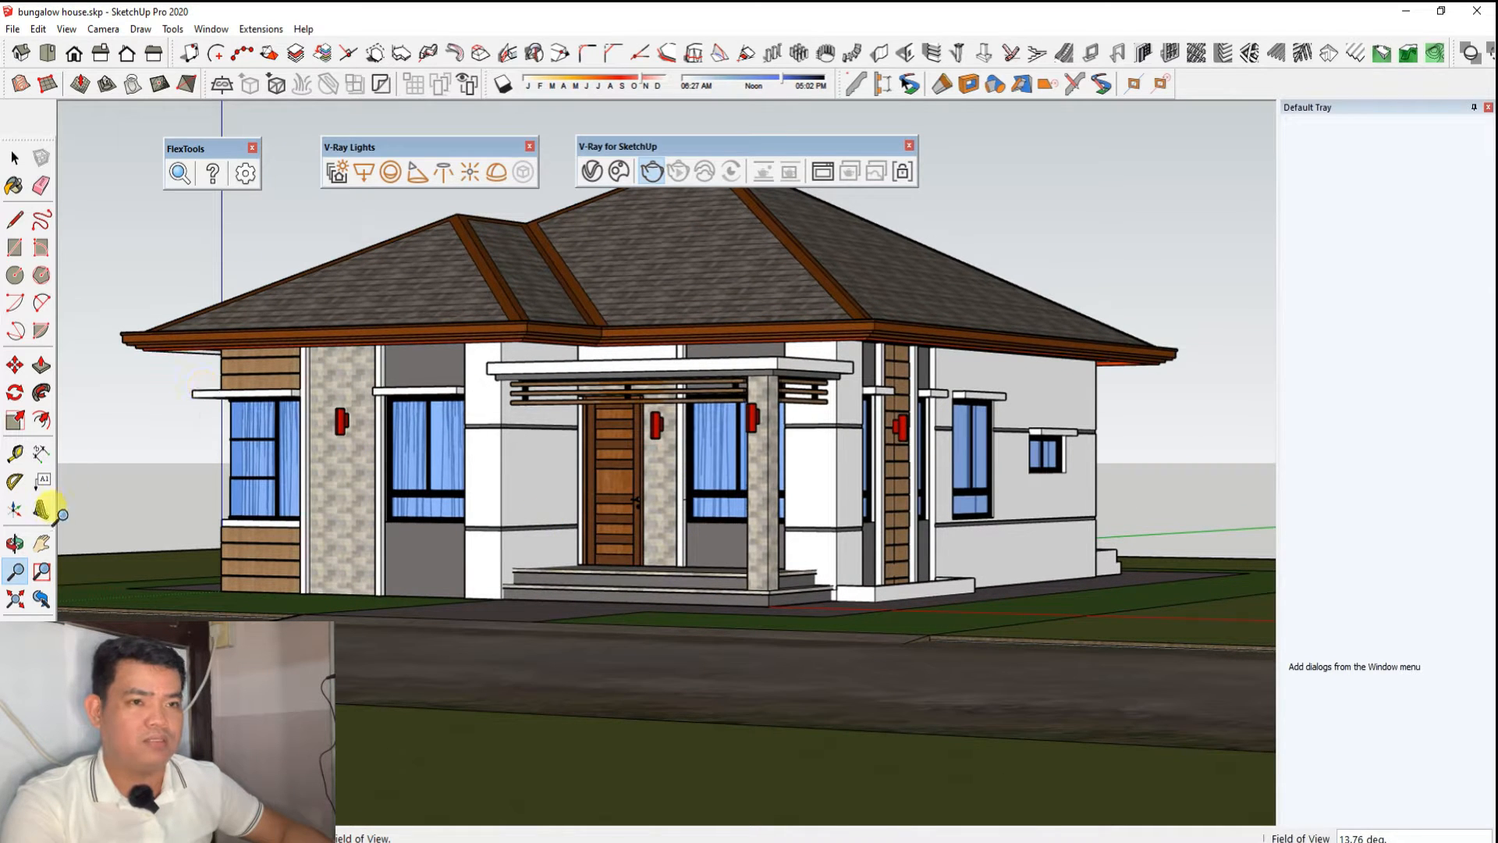
click(43, 544)
mouse_move(595, 502)
mouse_down()
mouse_move(595, 518)
mouse_move(575, 518)
mouse_move(585, 529)
mouse_up()
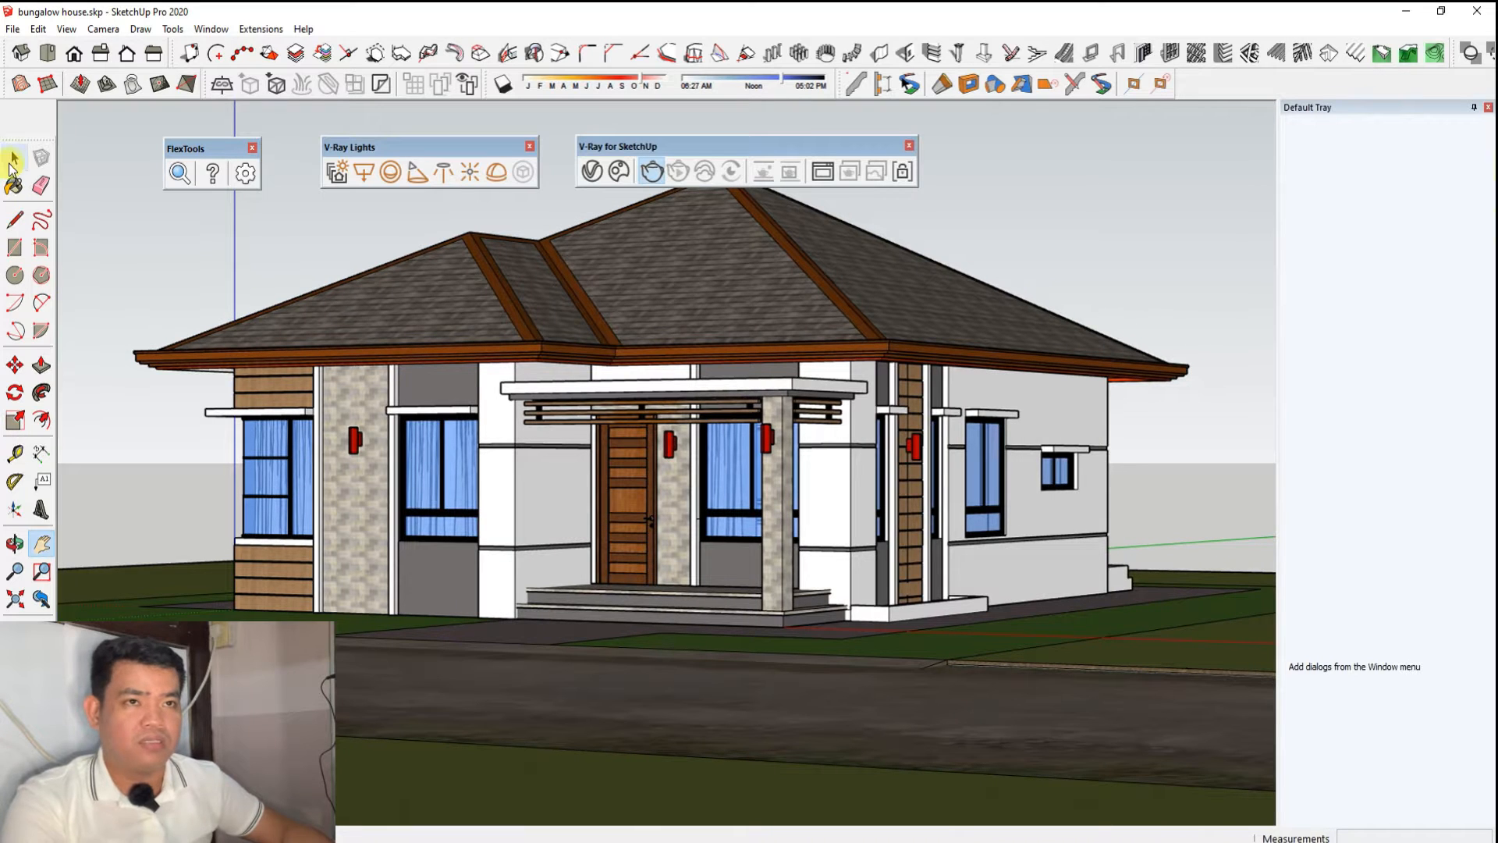
Reapply two-point perspective and save the framed front view as a new scene.
click(100, 29)
click(92, 140)
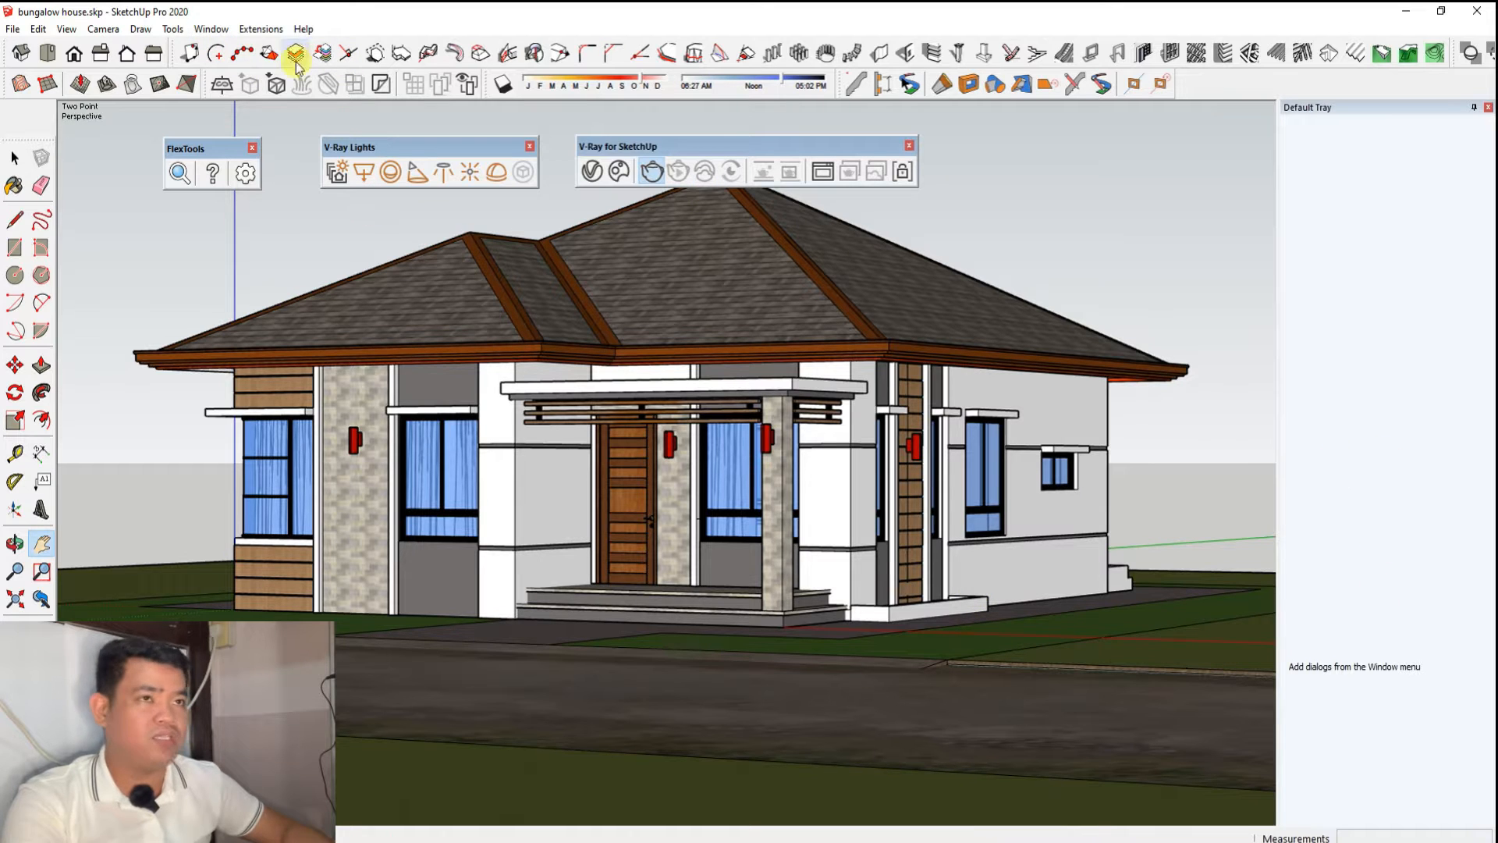
click(212, 29)
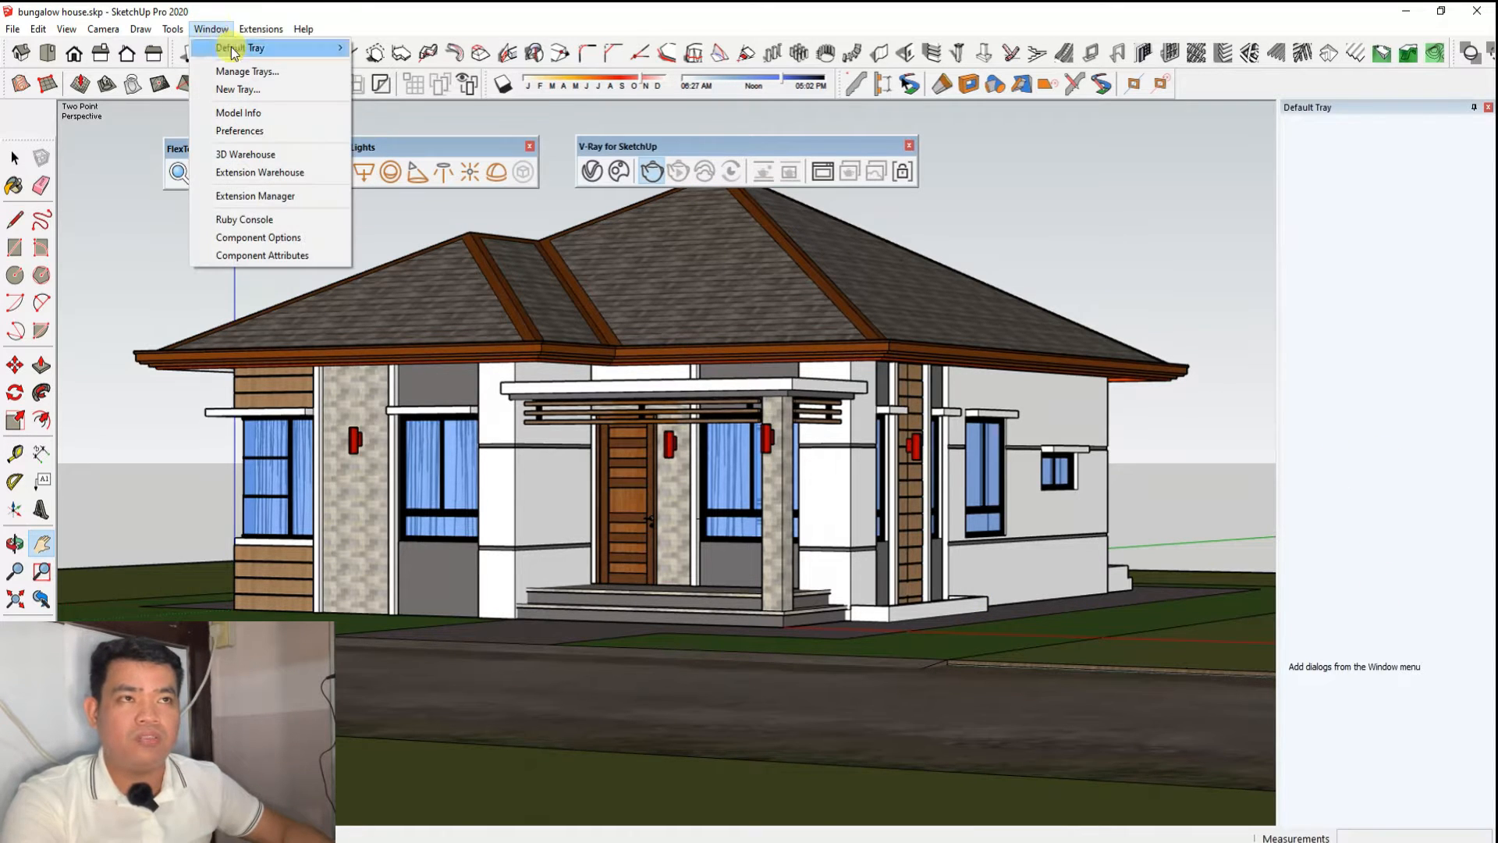
mouse_move(233, 53)
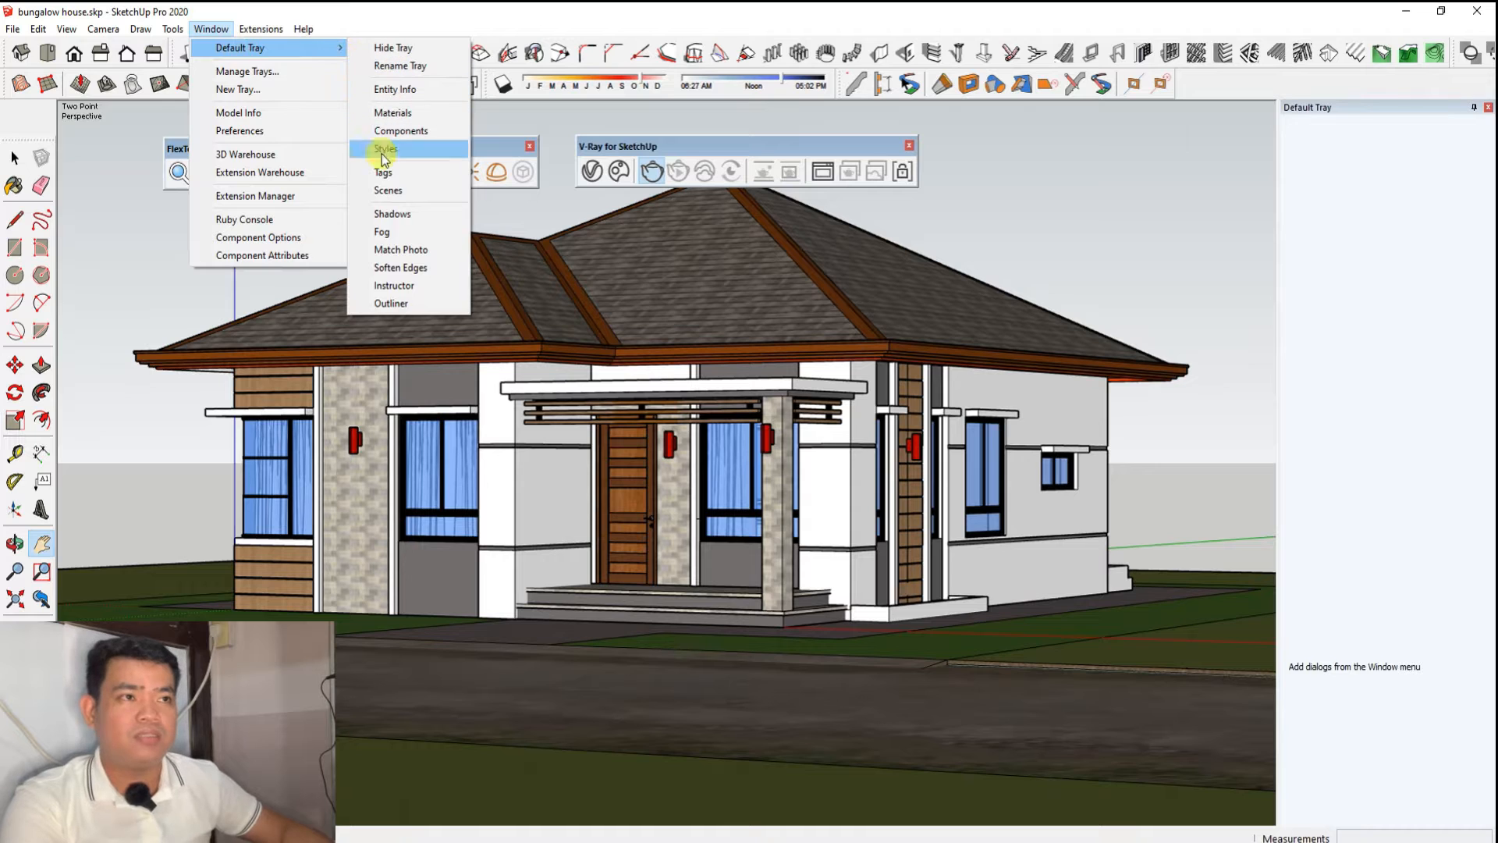
click(387, 190)
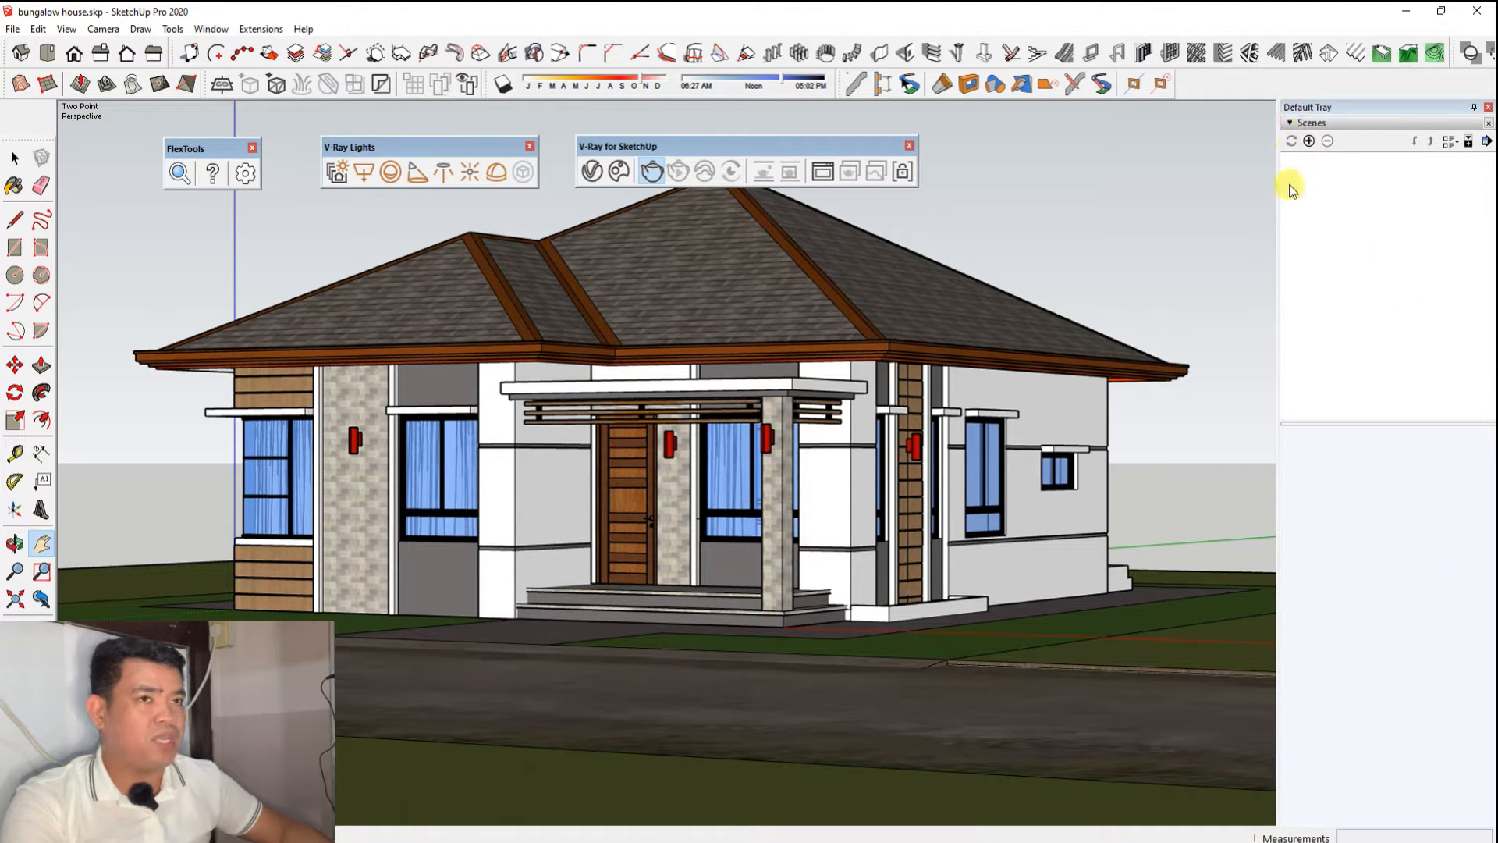
click(1309, 142)
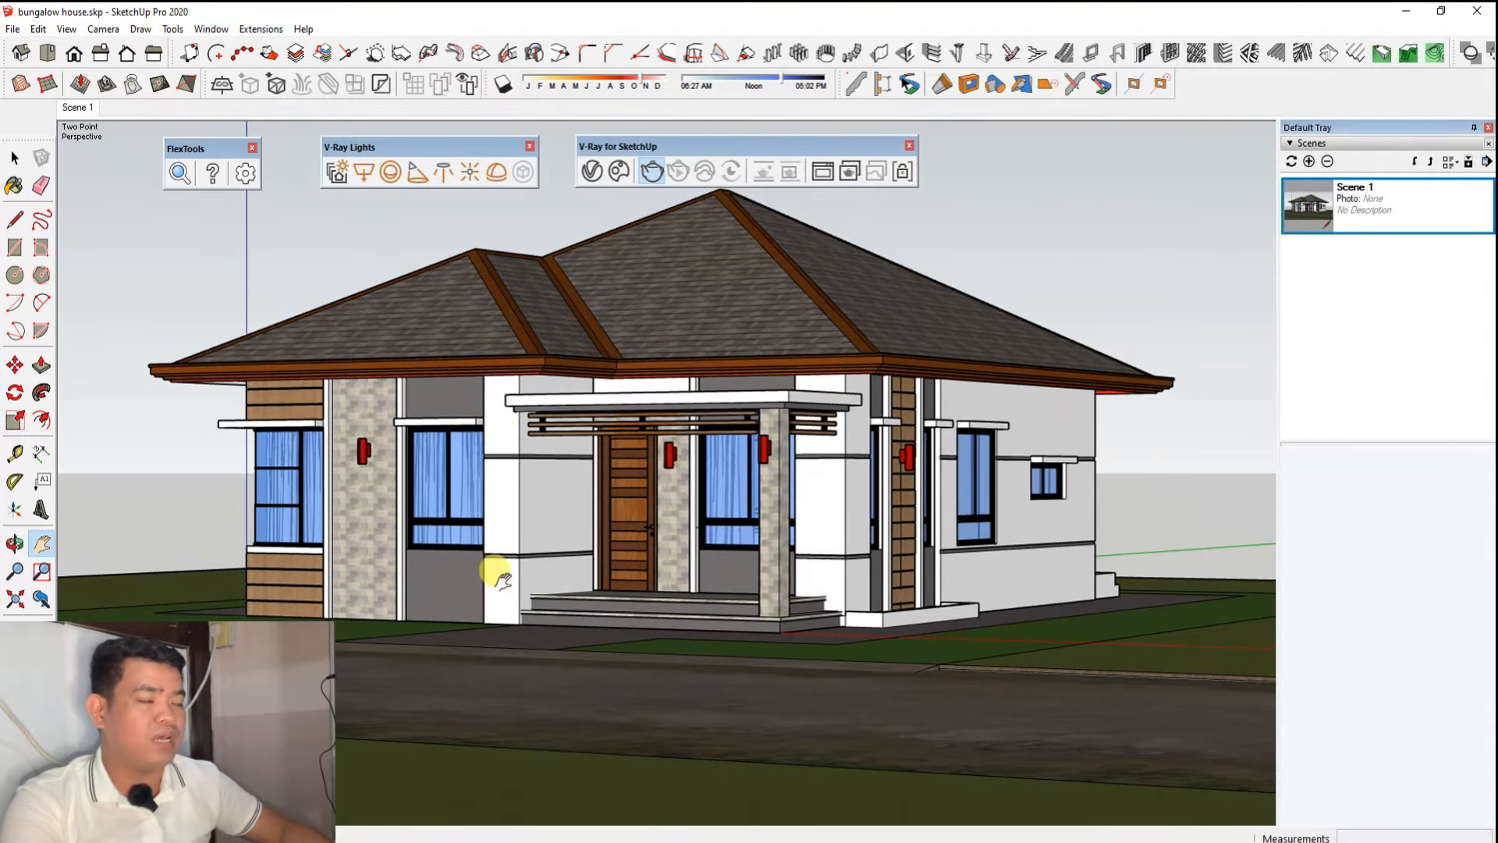
Inspect the house from the side and the front with free orbit views, and restore the saved Scene 1 view.
middle_drag(539, 714, 460, 716)
scroll(748, 610, up, 3)
shift+middle_drag(747, 610, 876, 612)
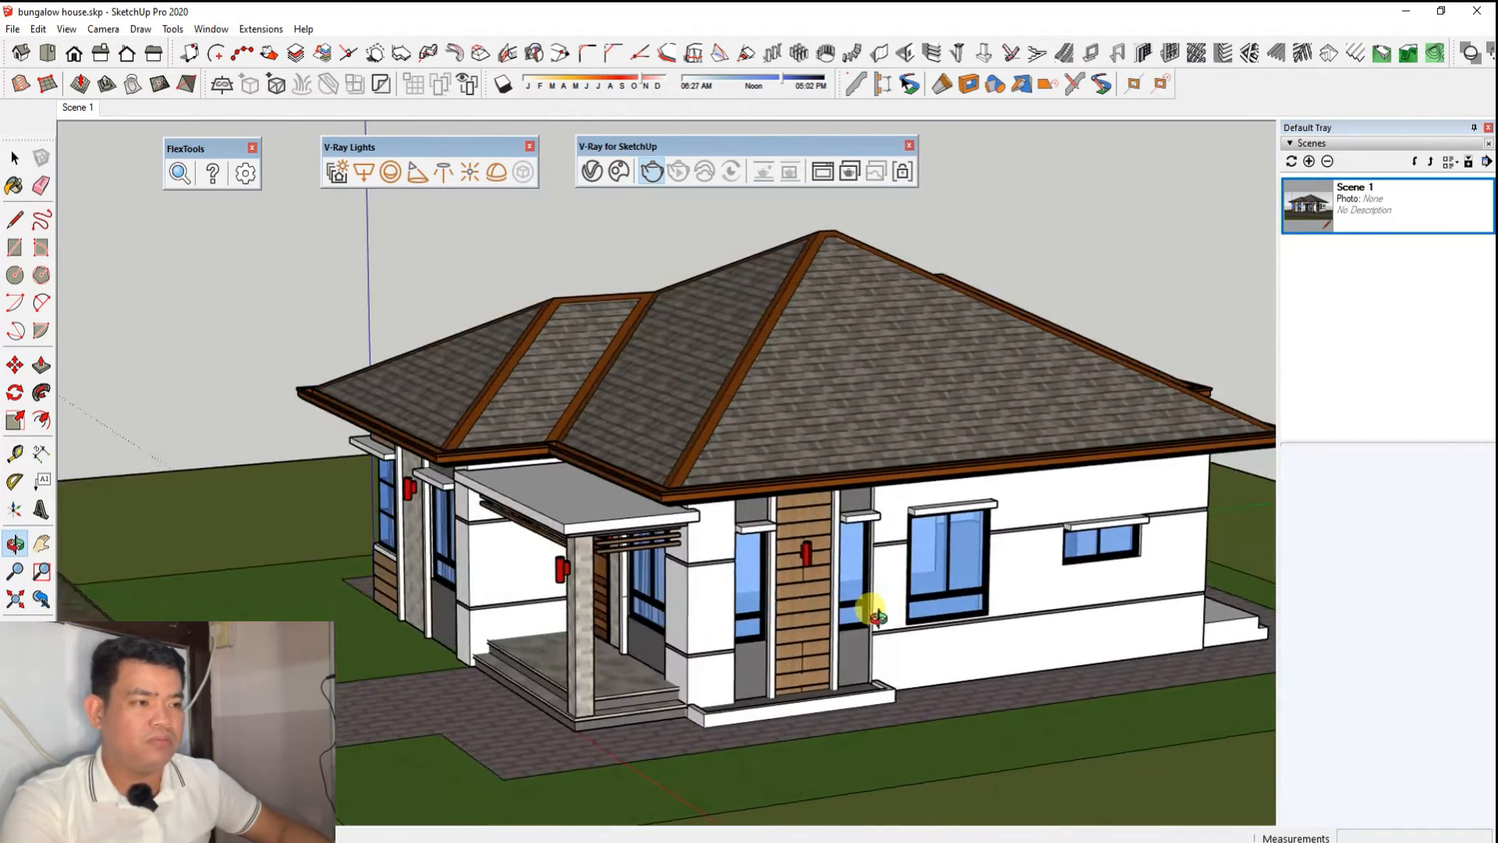
scroll(700, 627, up, 2)
shift+middle_drag(701, 627, 735, 639)
scroll(689, 649, up, 3)
scroll(890, 585, down, 2)
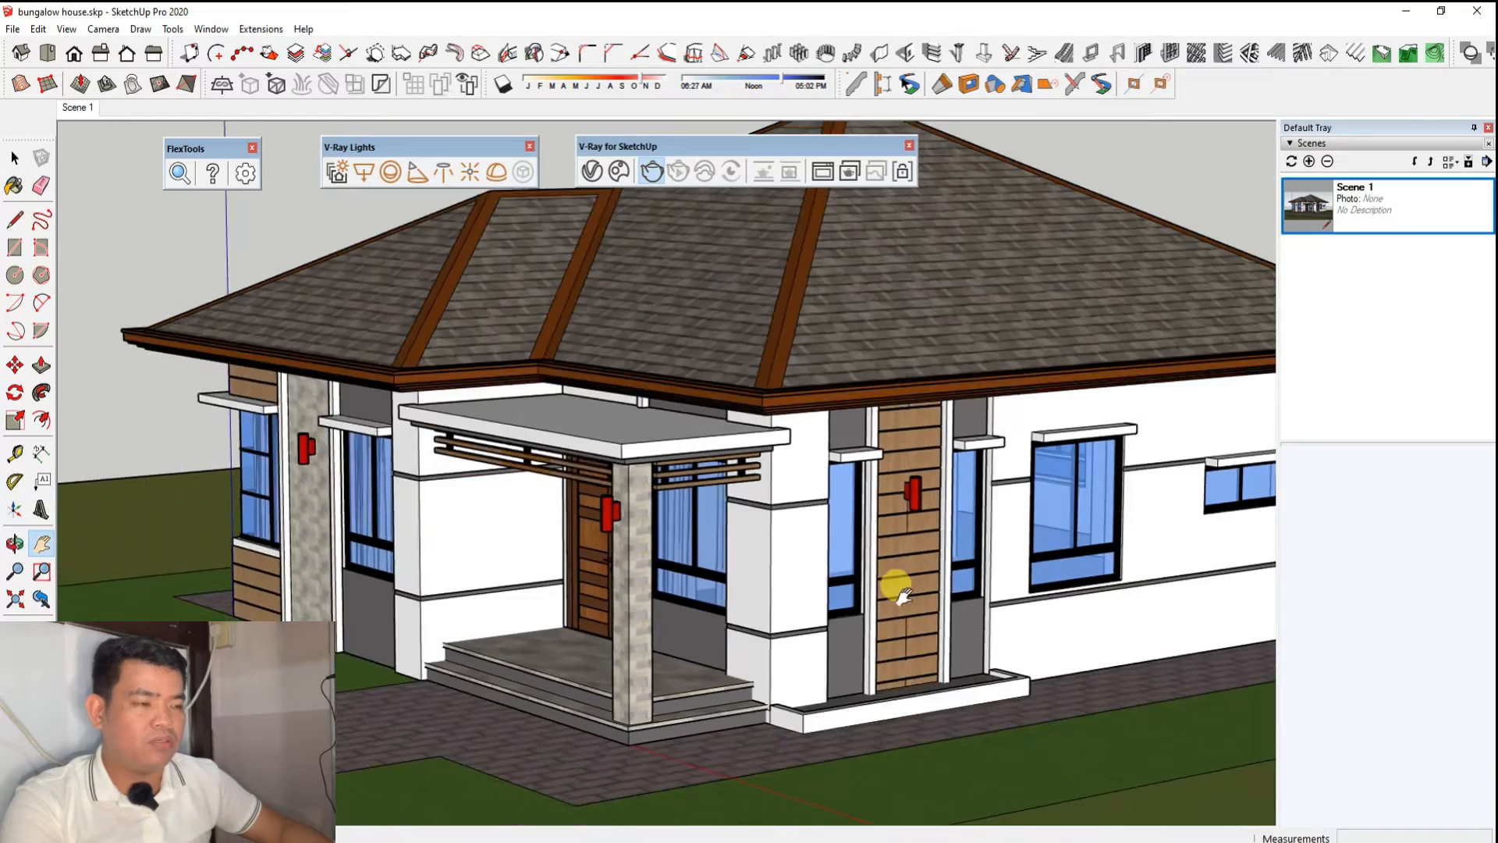
shift+middle_drag(893, 585, 921, 595)
scroll(558, 540, down, 1)
middle_drag(557, 540, 911, 581)
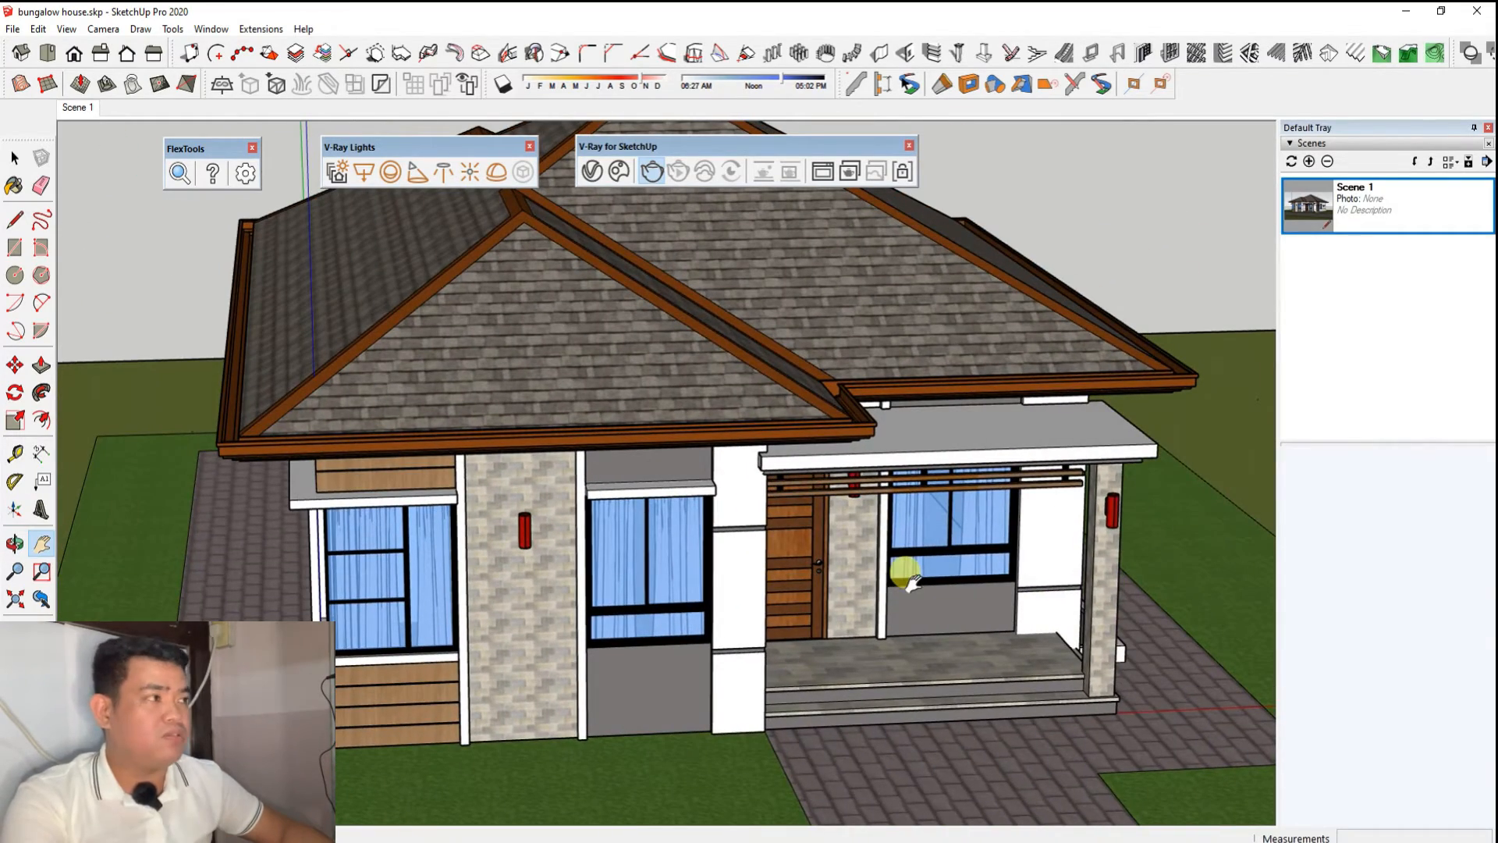
double_click(1306, 210)
click(1304, 209)
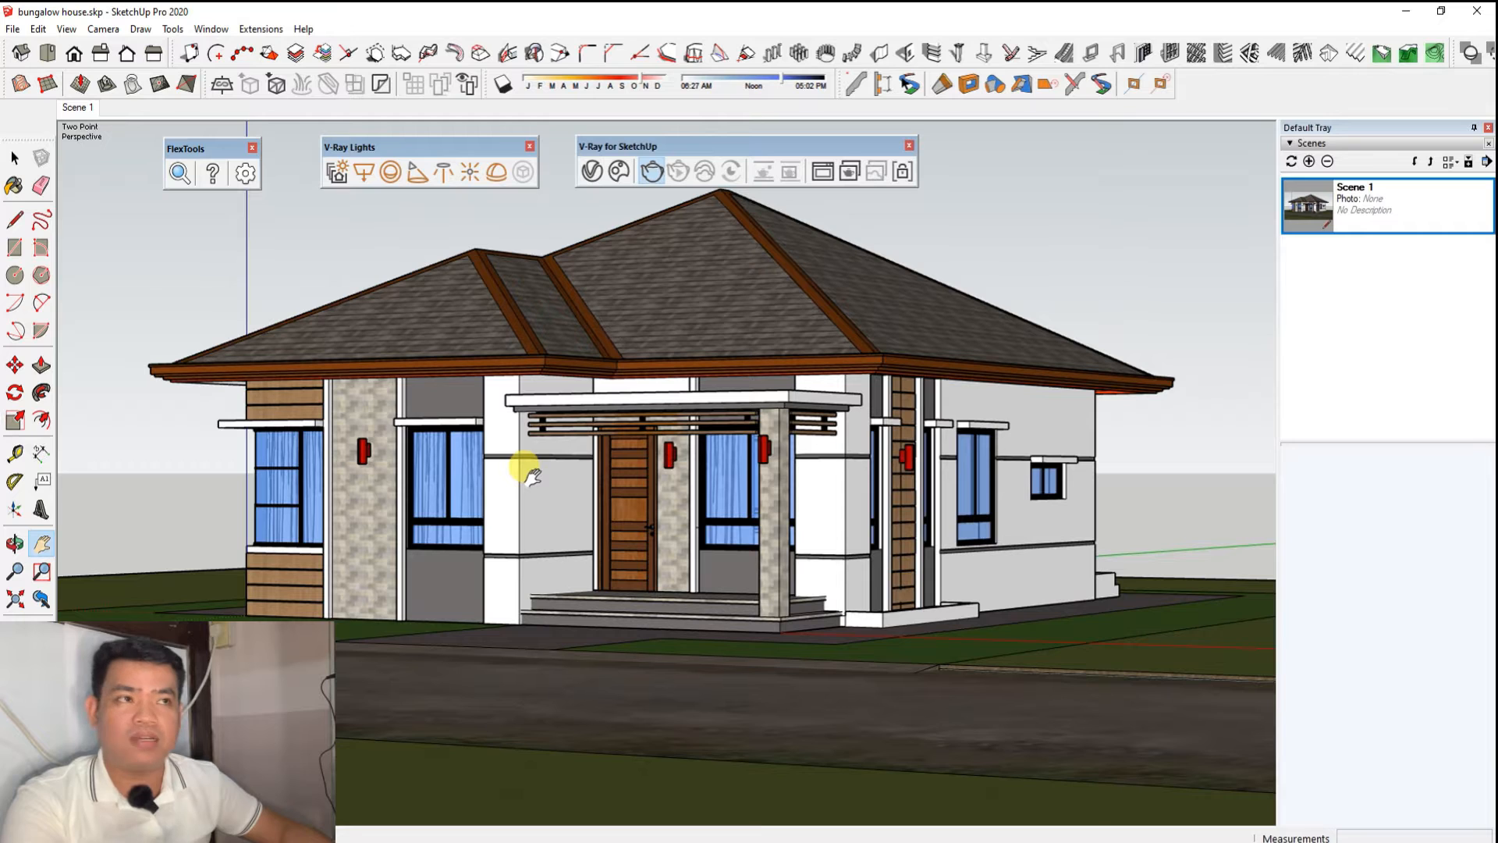
Place a V-Ray dome light on the paved walkway in front of the porch.
click(496, 173)
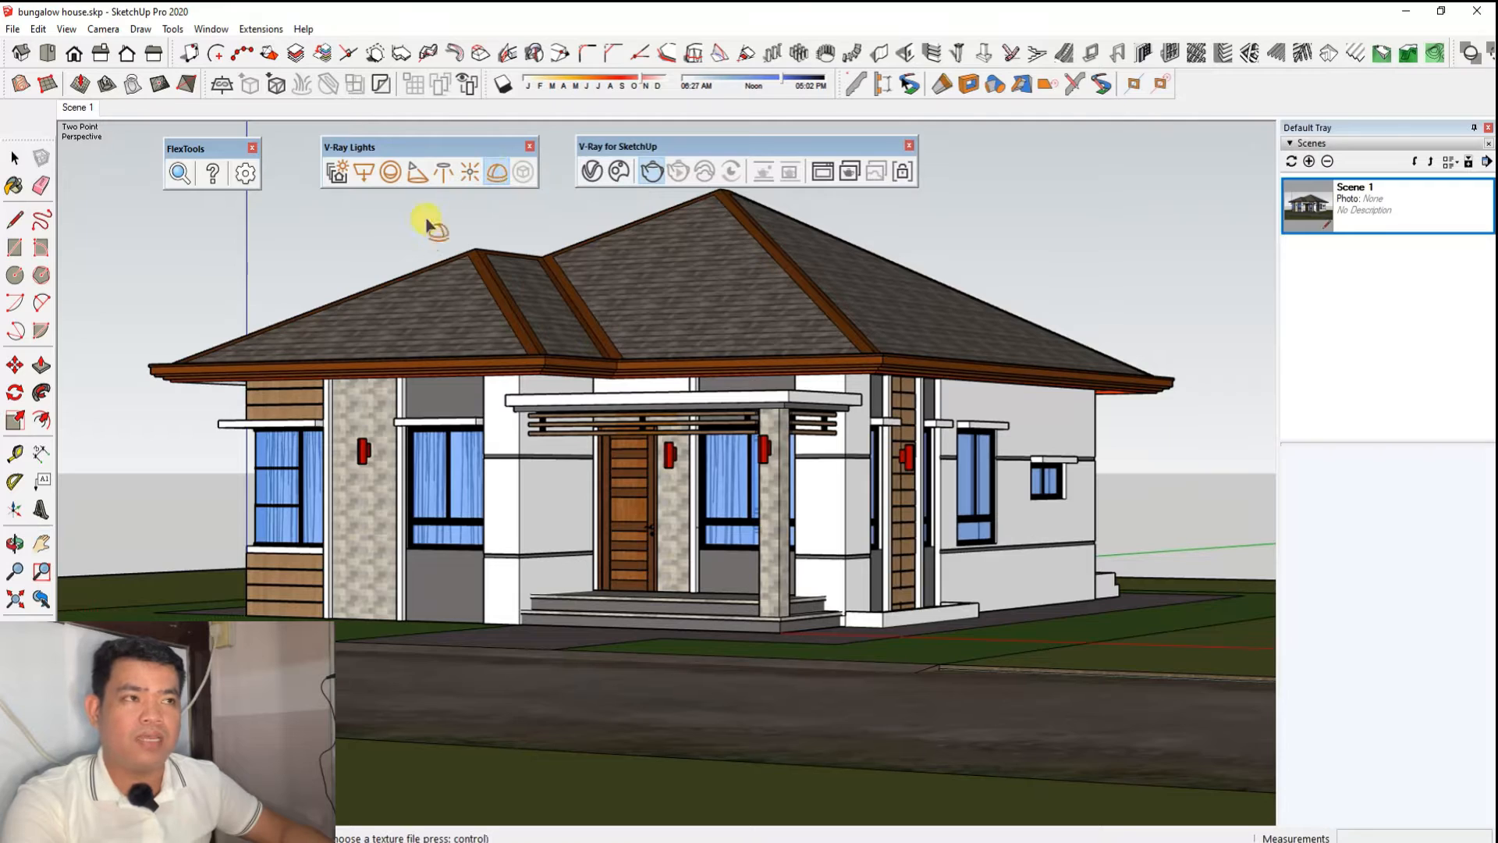
scroll(519, 555, down, 1)
scroll(519, 555, down, 2)
middle_drag(522, 551, 606, 646)
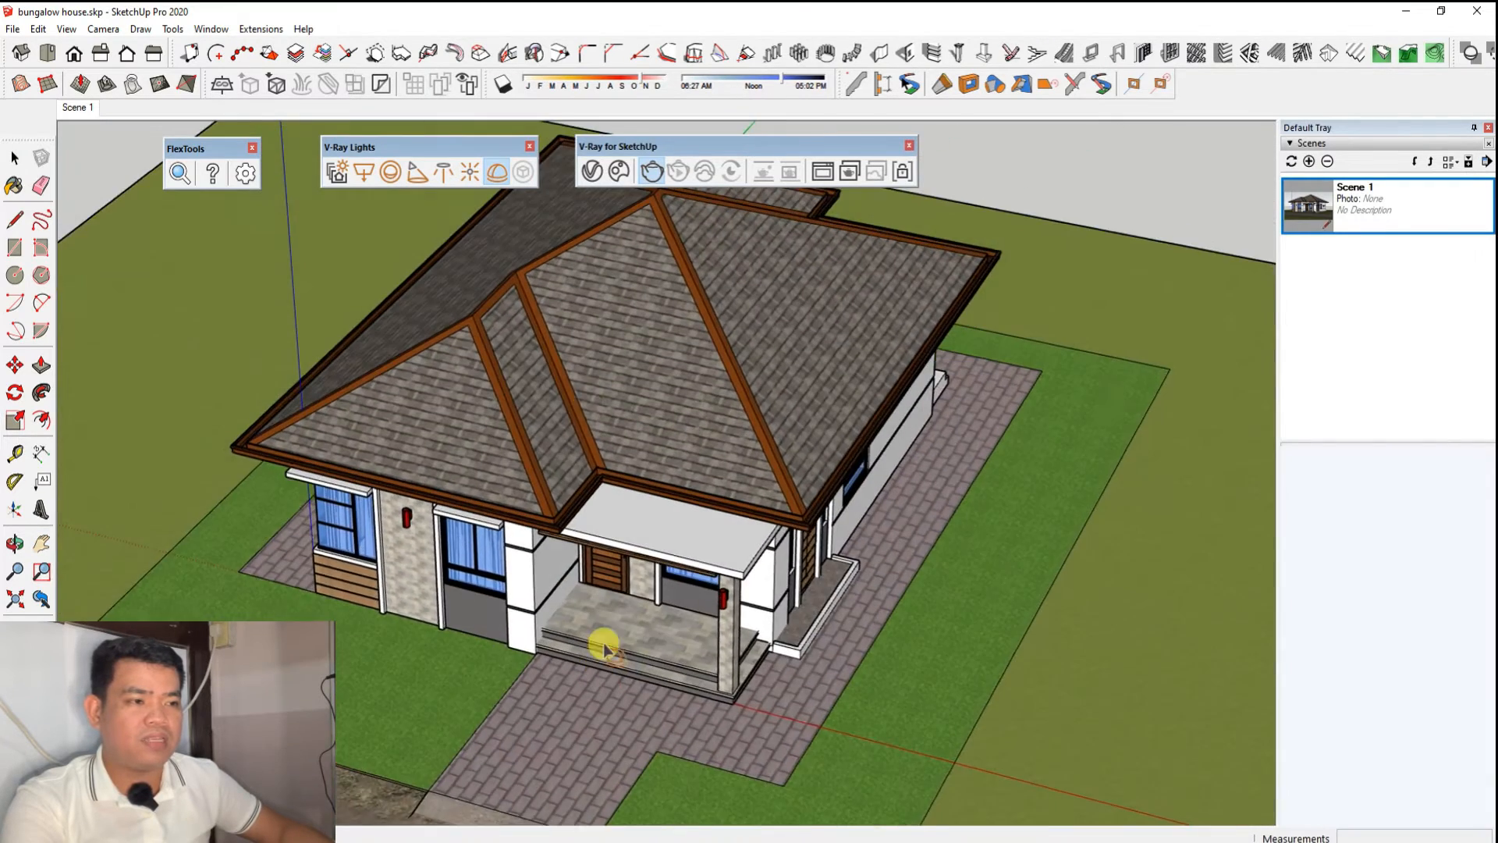
scroll(585, 388, down, 1)
scroll(541, 638, up, 1)
scroll(542, 638, up, 2)
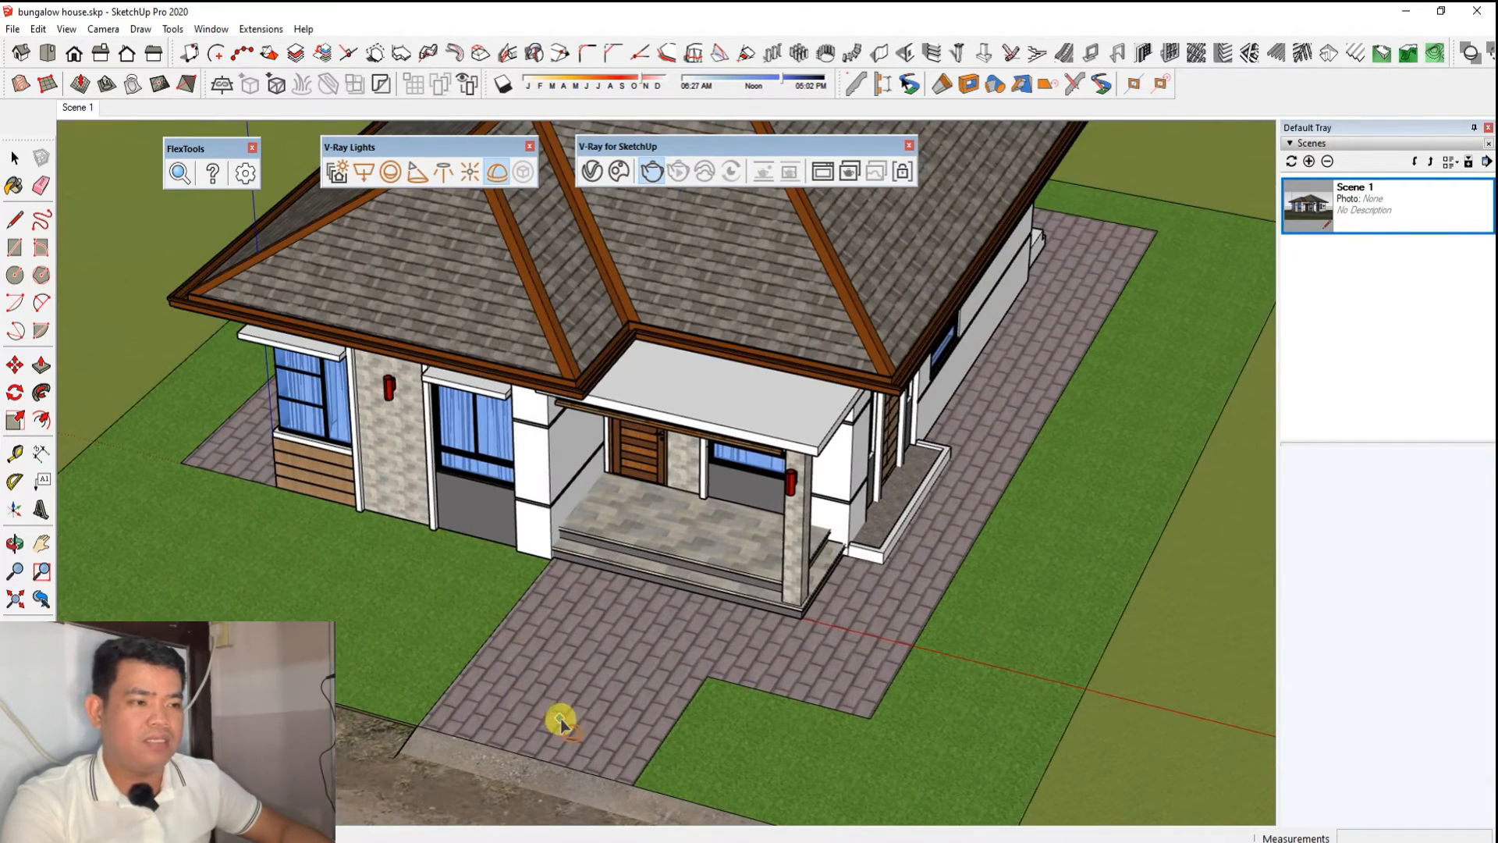
click(559, 714)
Check the dome light on the walkway up close and return to the saved Scene 1 view.
scroll(656, 411, down, 1)
scroll(610, 620, up, 2)
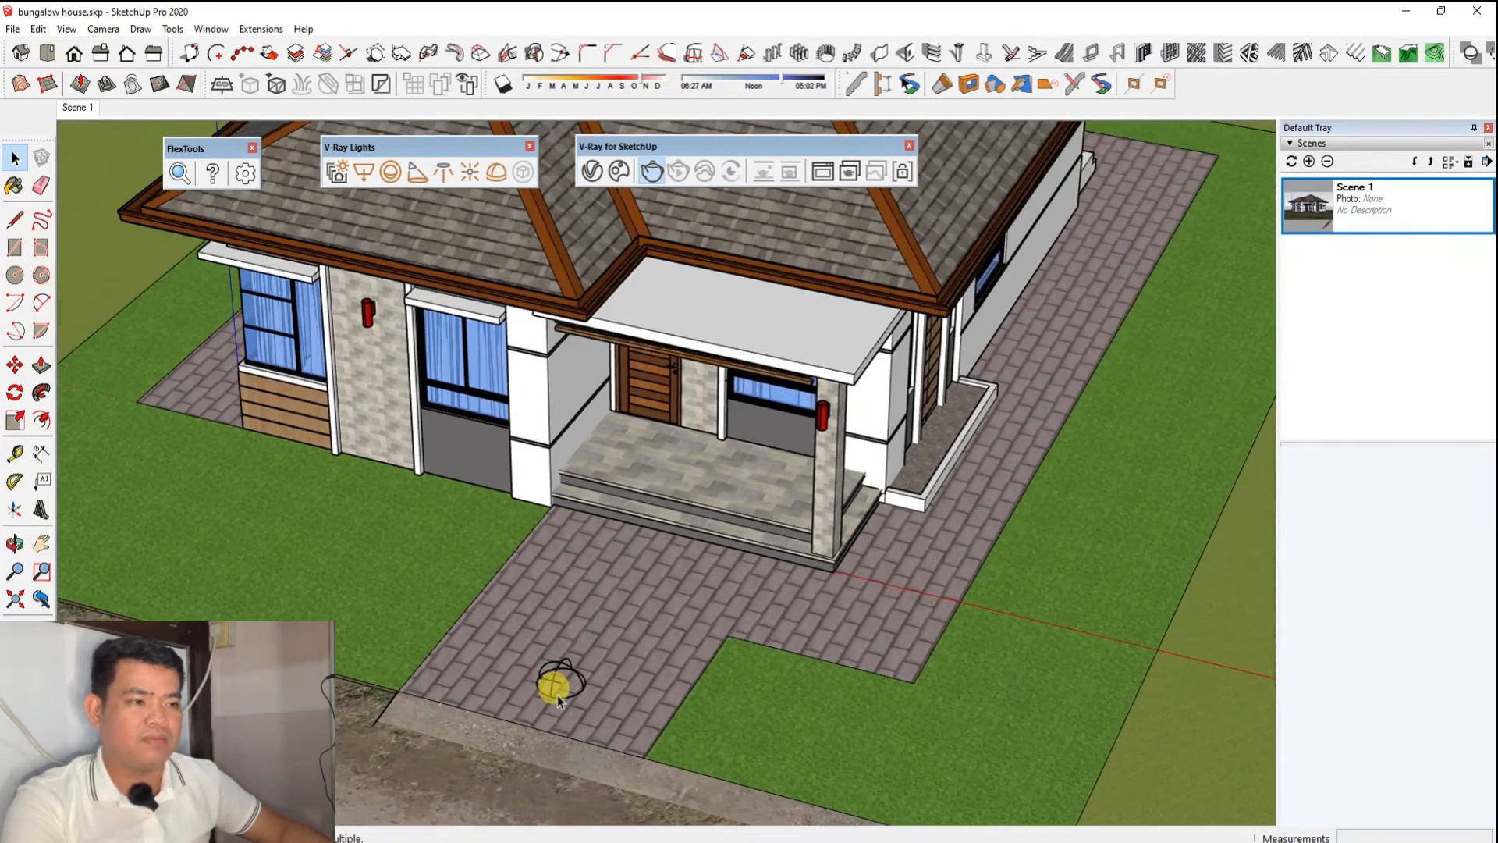
scroll(557, 692, up, 2)
middle_drag(547, 687, 555, 654)
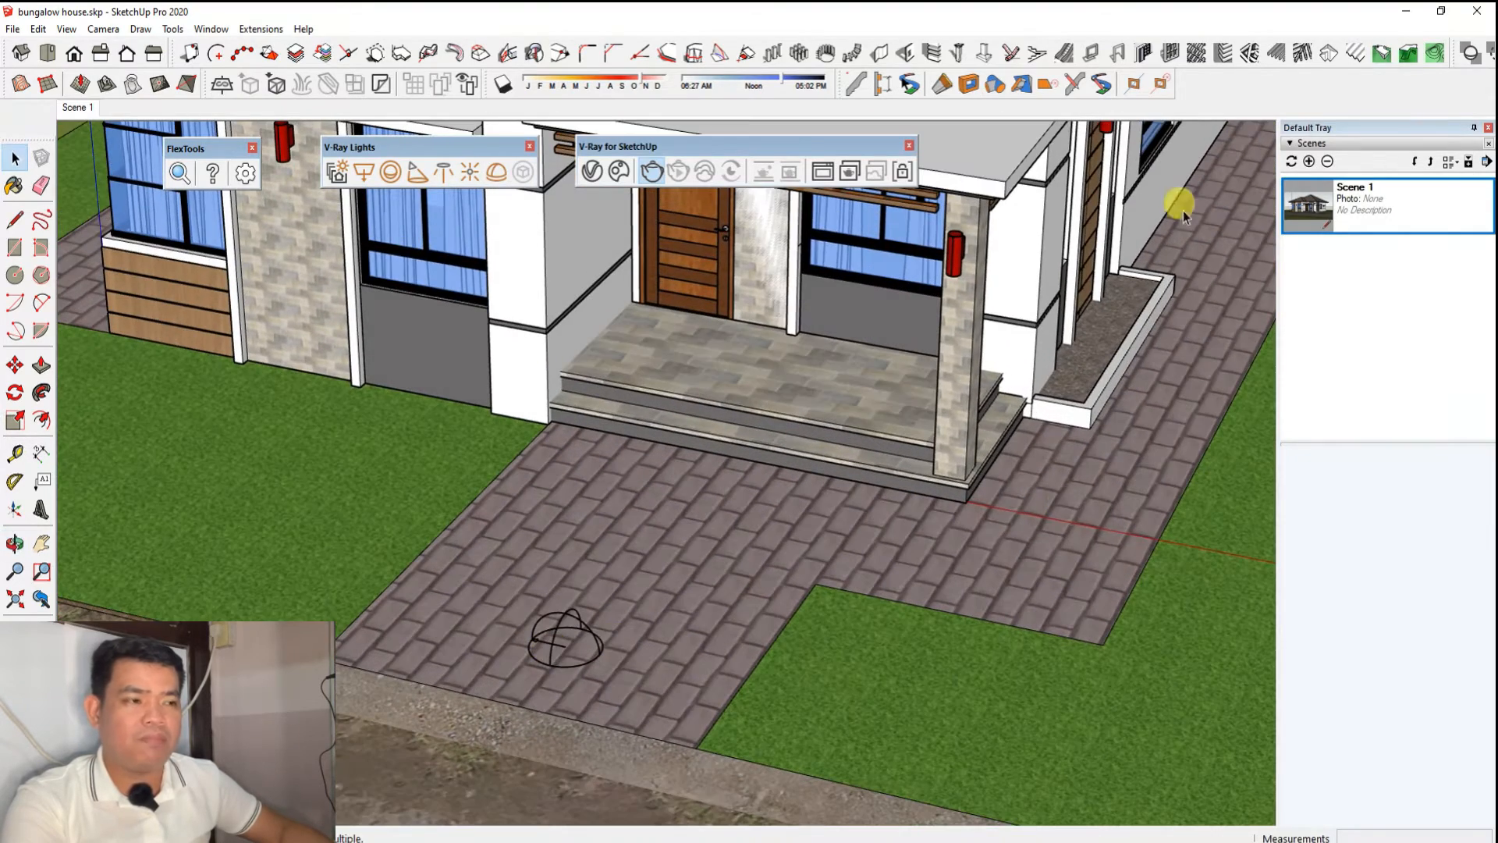
click(1304, 201)
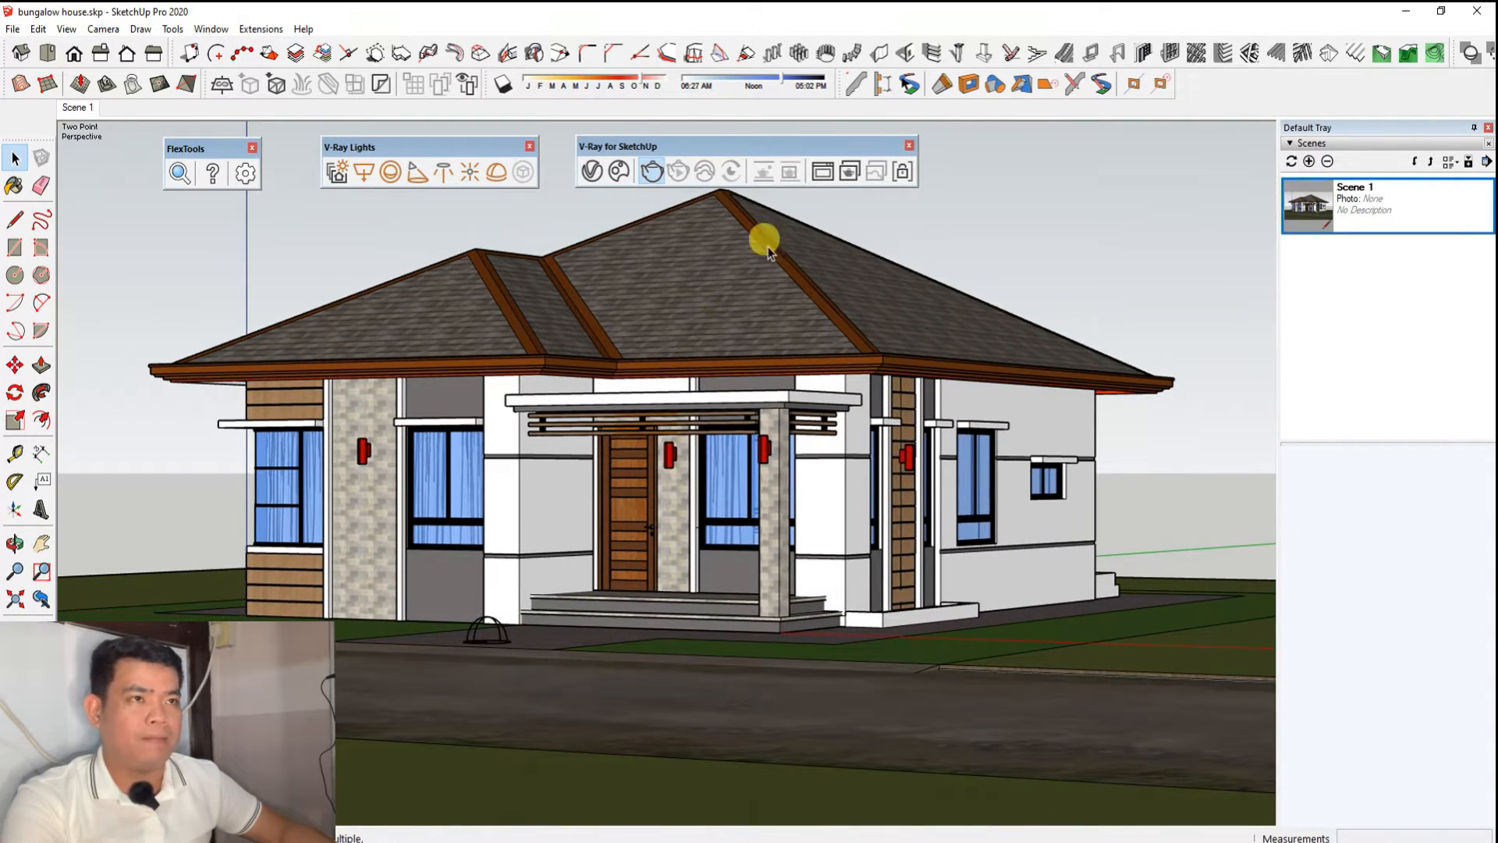
Open the light assets in the V-Ray Asset Editor and turn off the SunLight.
click(592, 170)
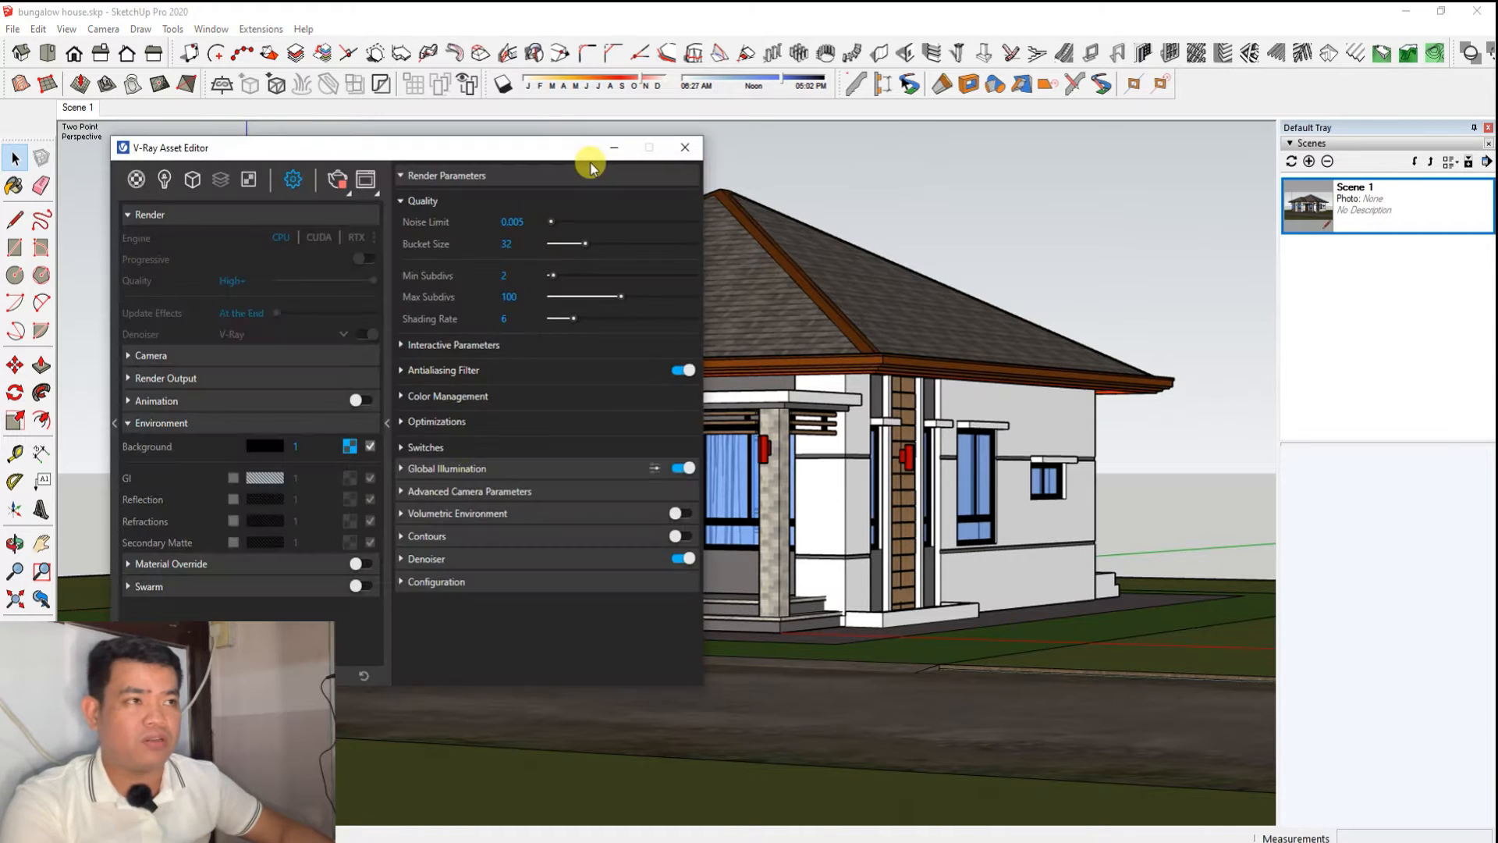
click(388, 425)
drag(202, 151, 220, 178)
click(153, 208)
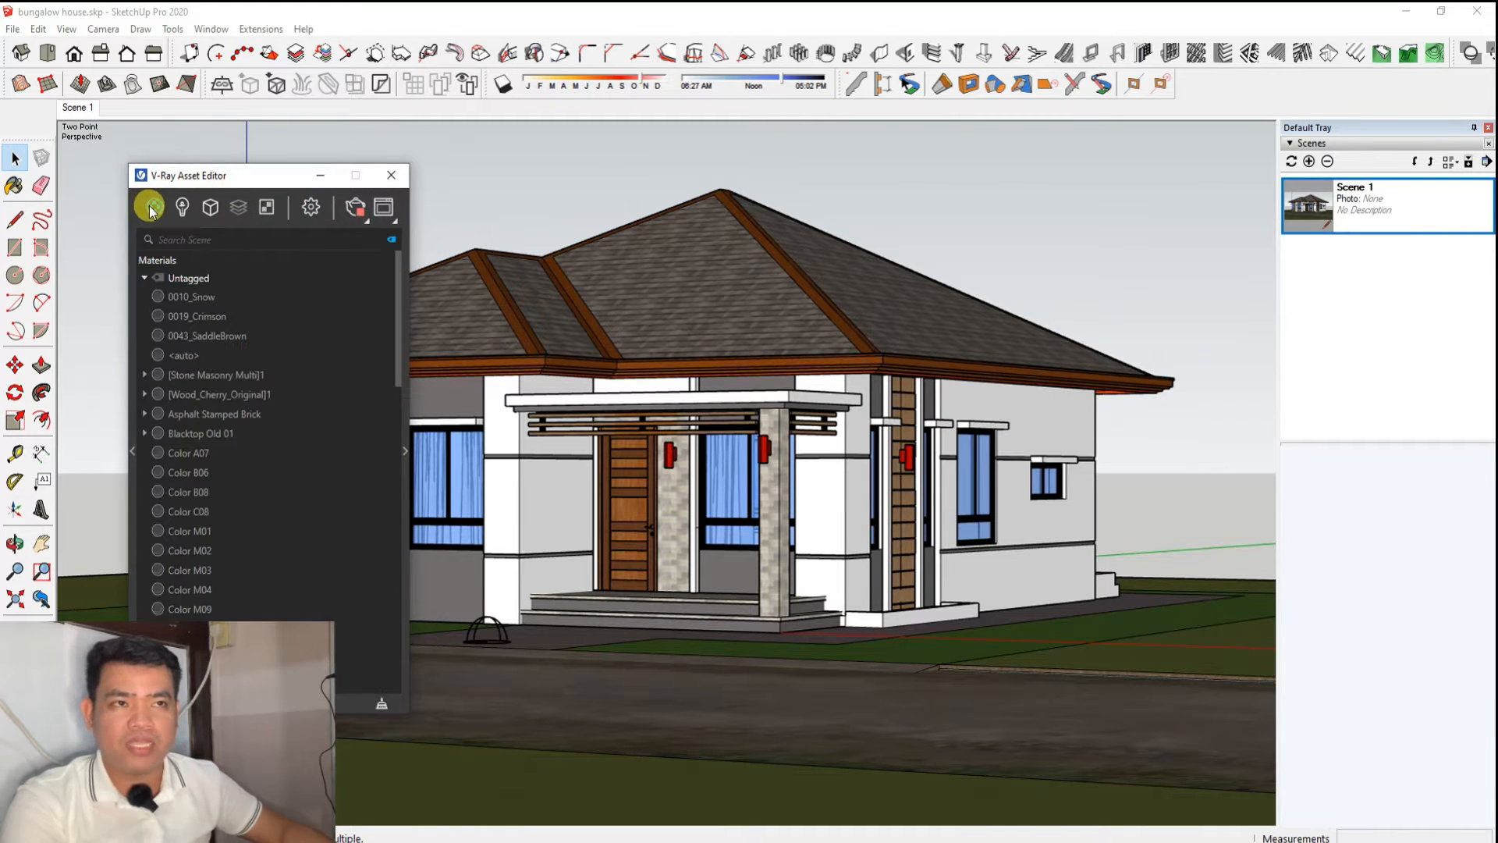
click(182, 207)
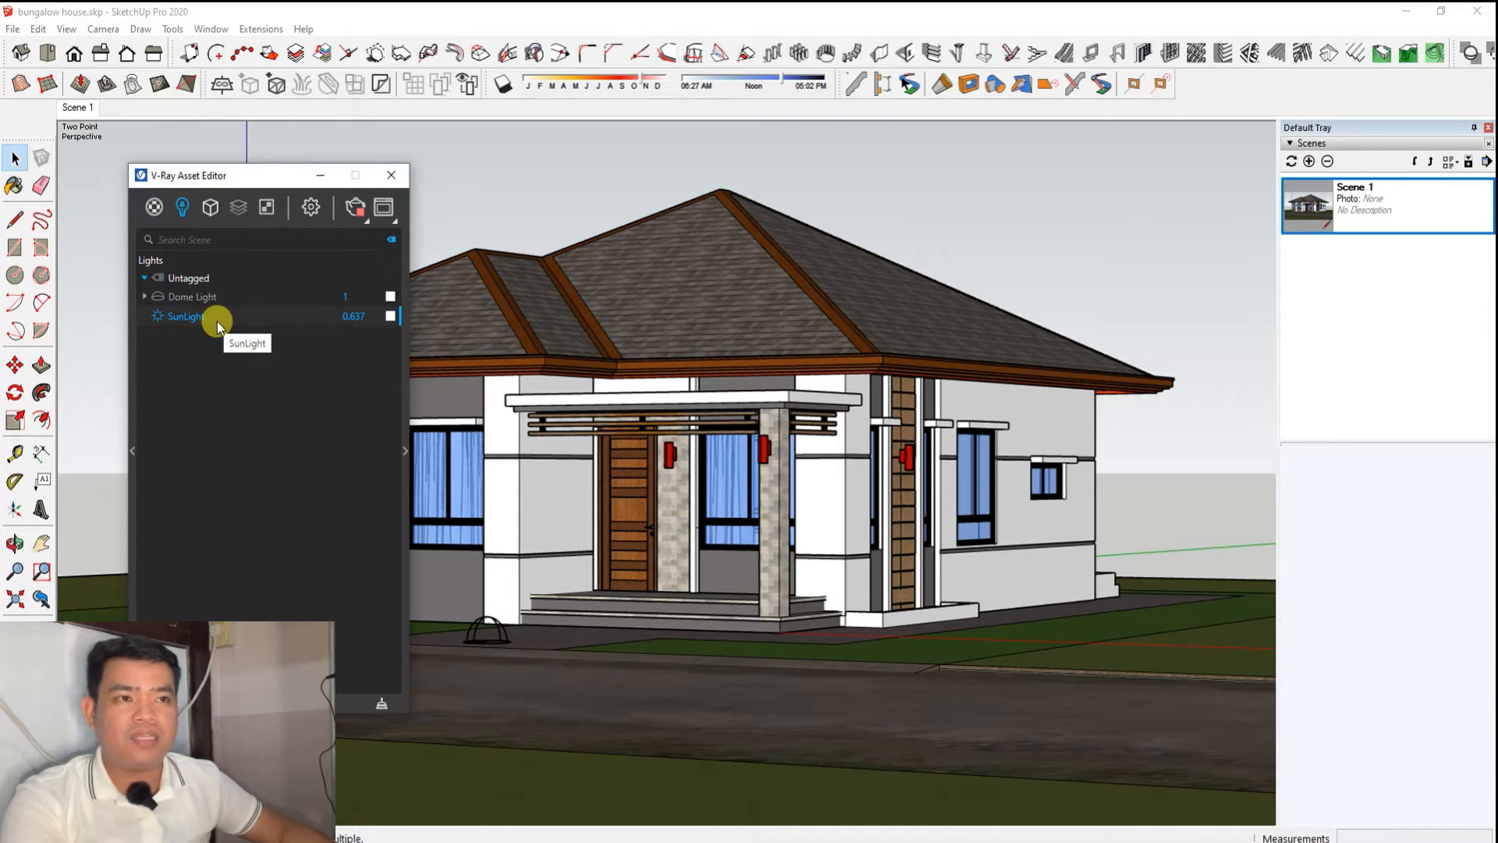
click(405, 454)
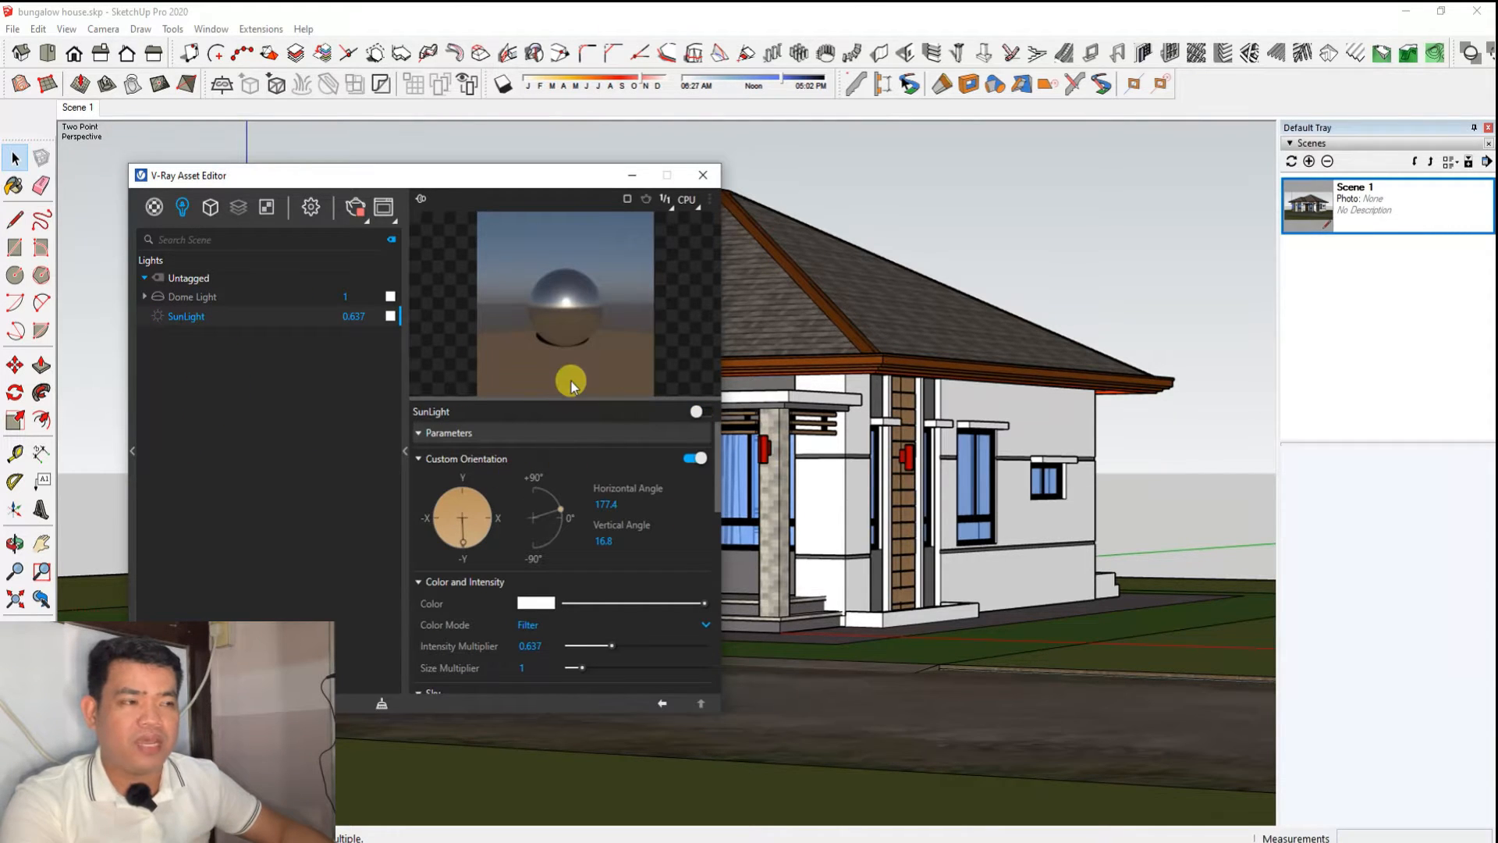
Disable the environment background in V-Ray's render settings and open the Dome Light among the light assets.
click(314, 209)
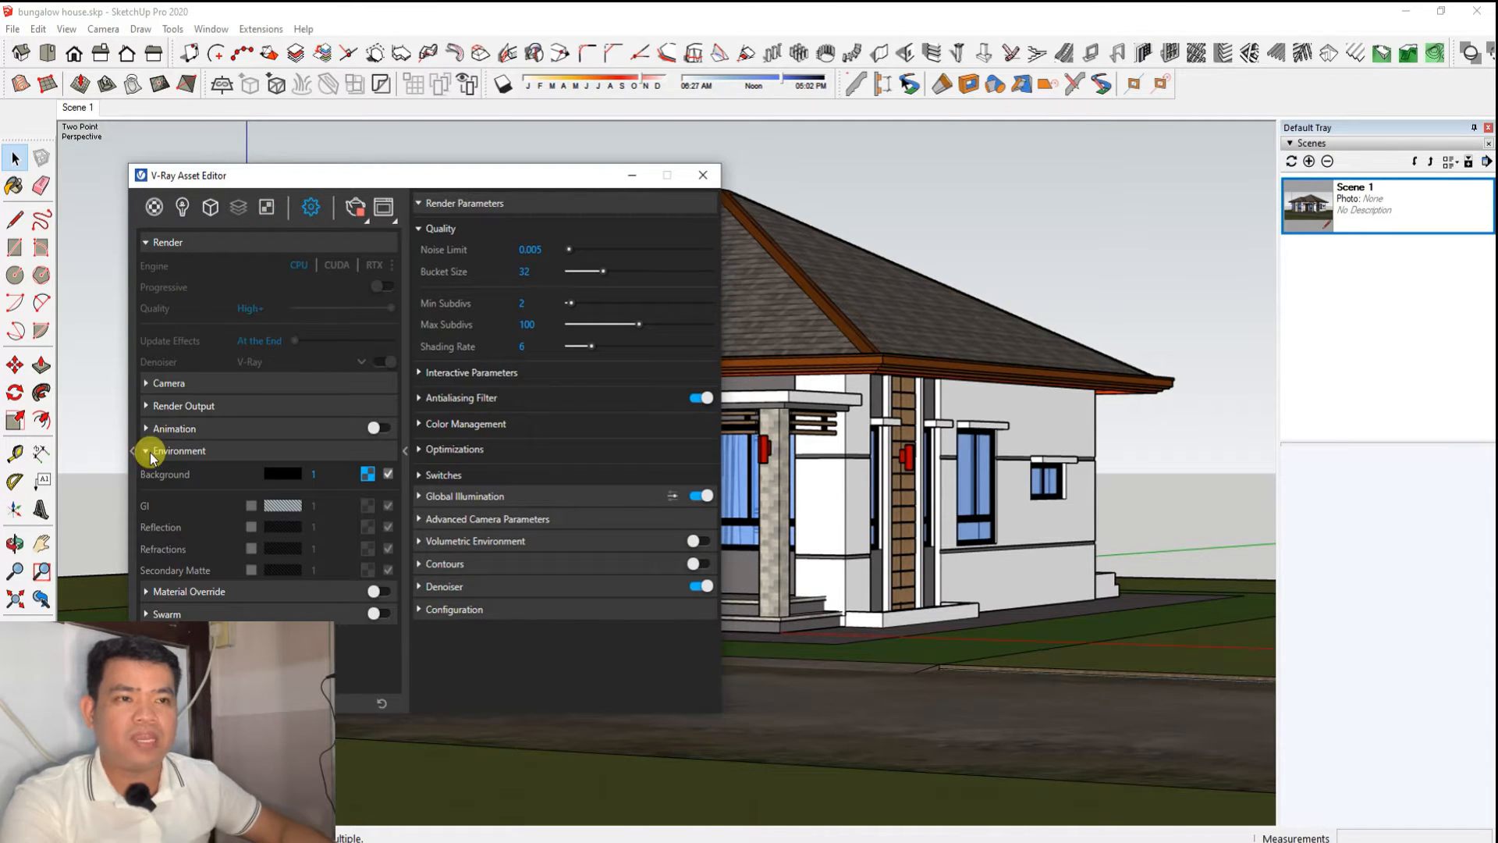
click(144, 242)
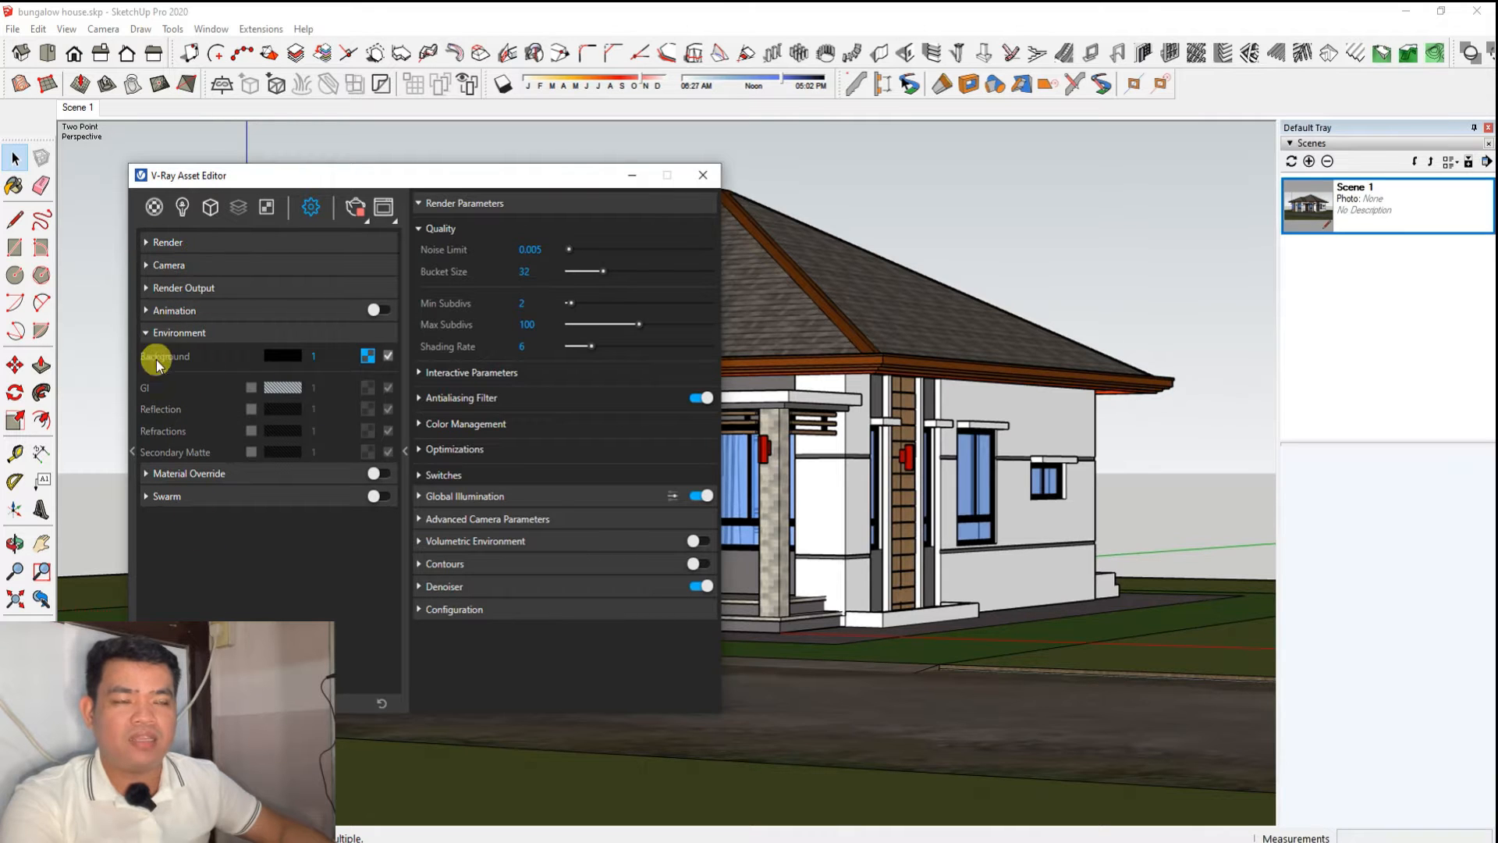
click(159, 334)
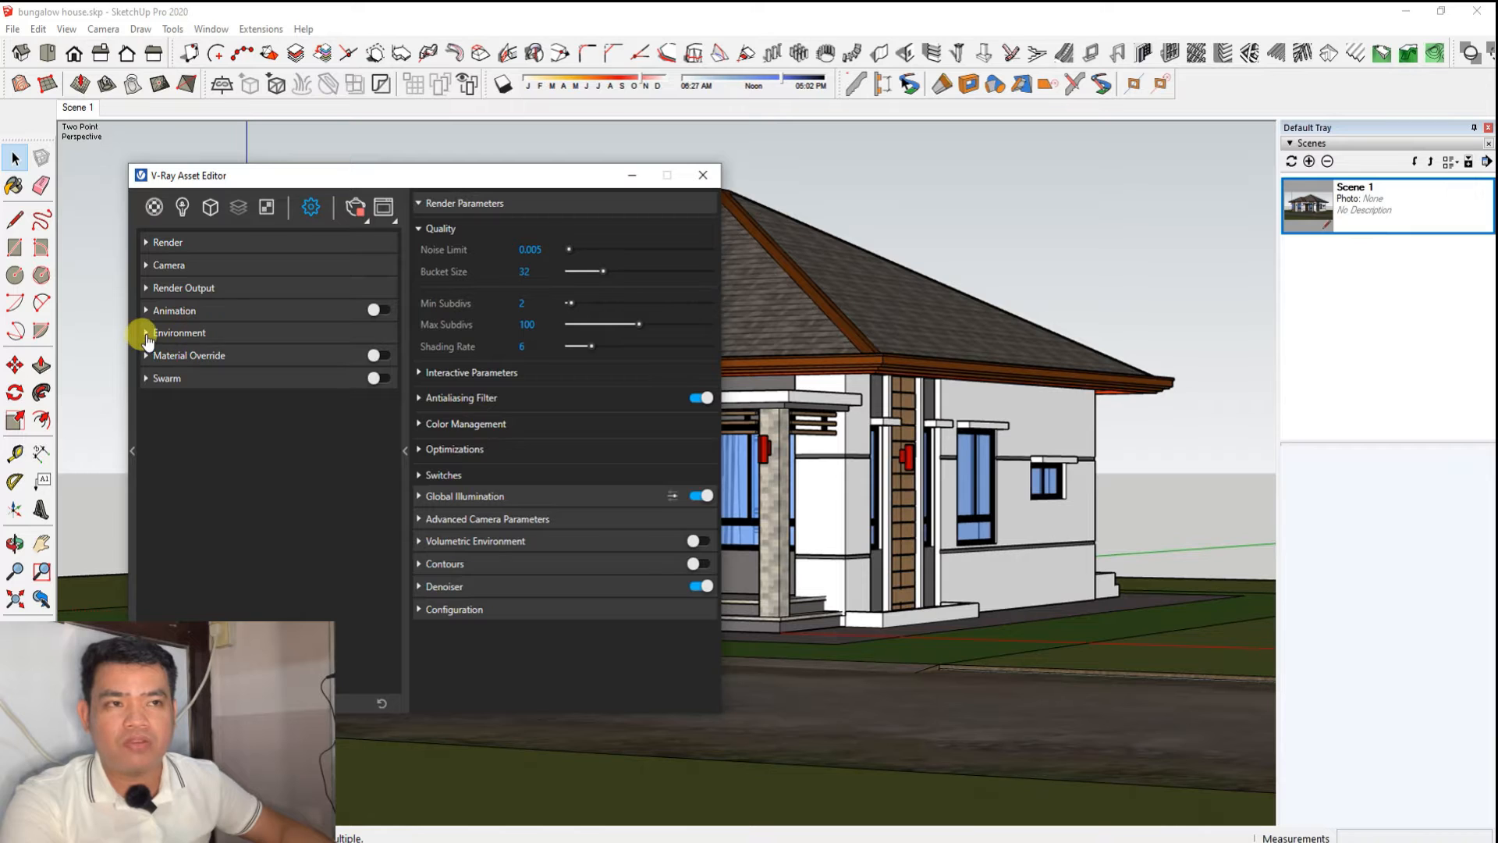
click(149, 339)
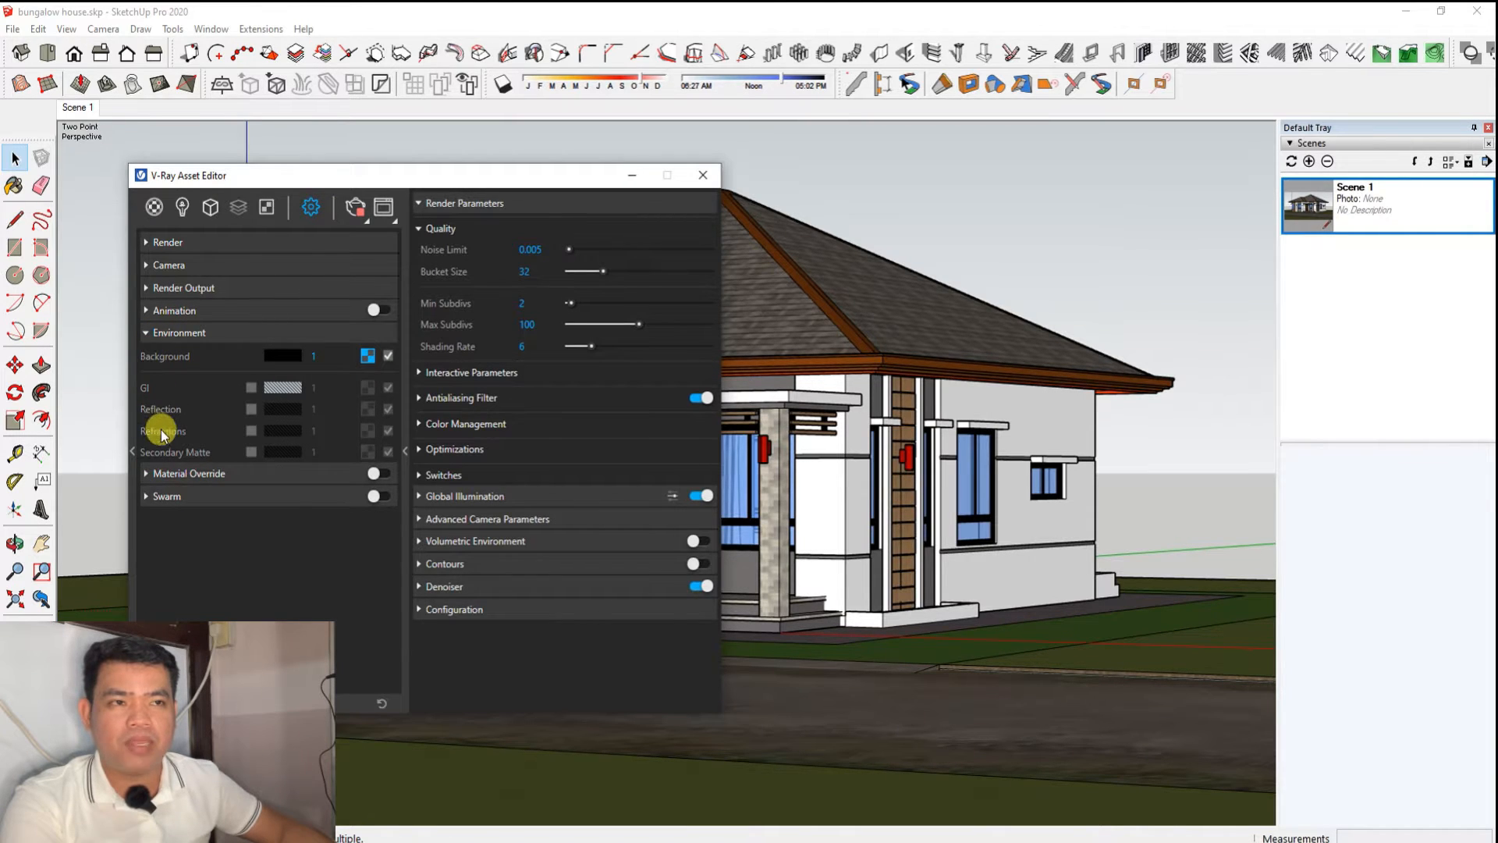
click(389, 357)
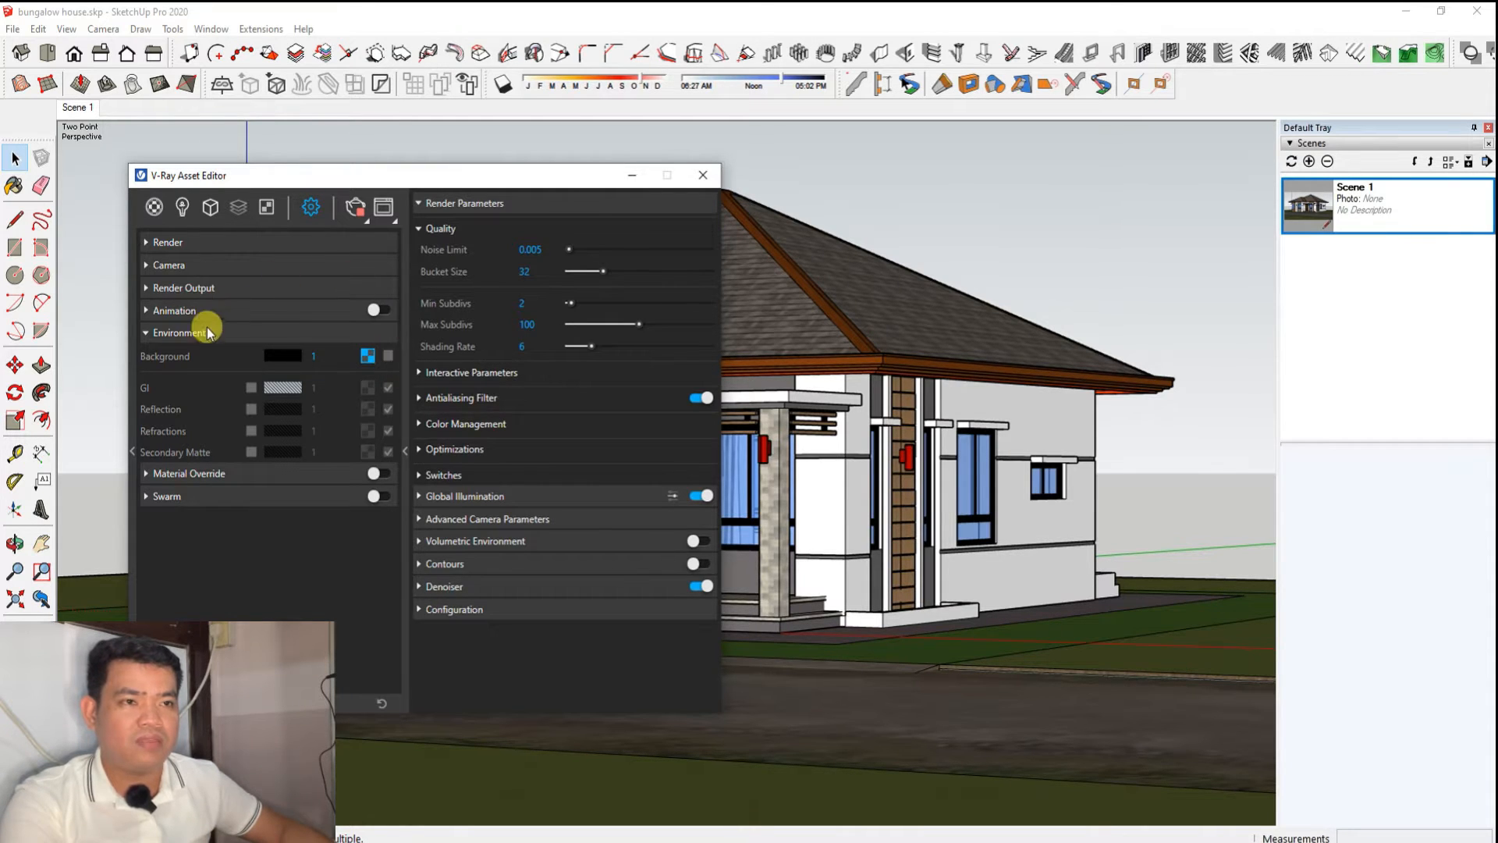
click(147, 333)
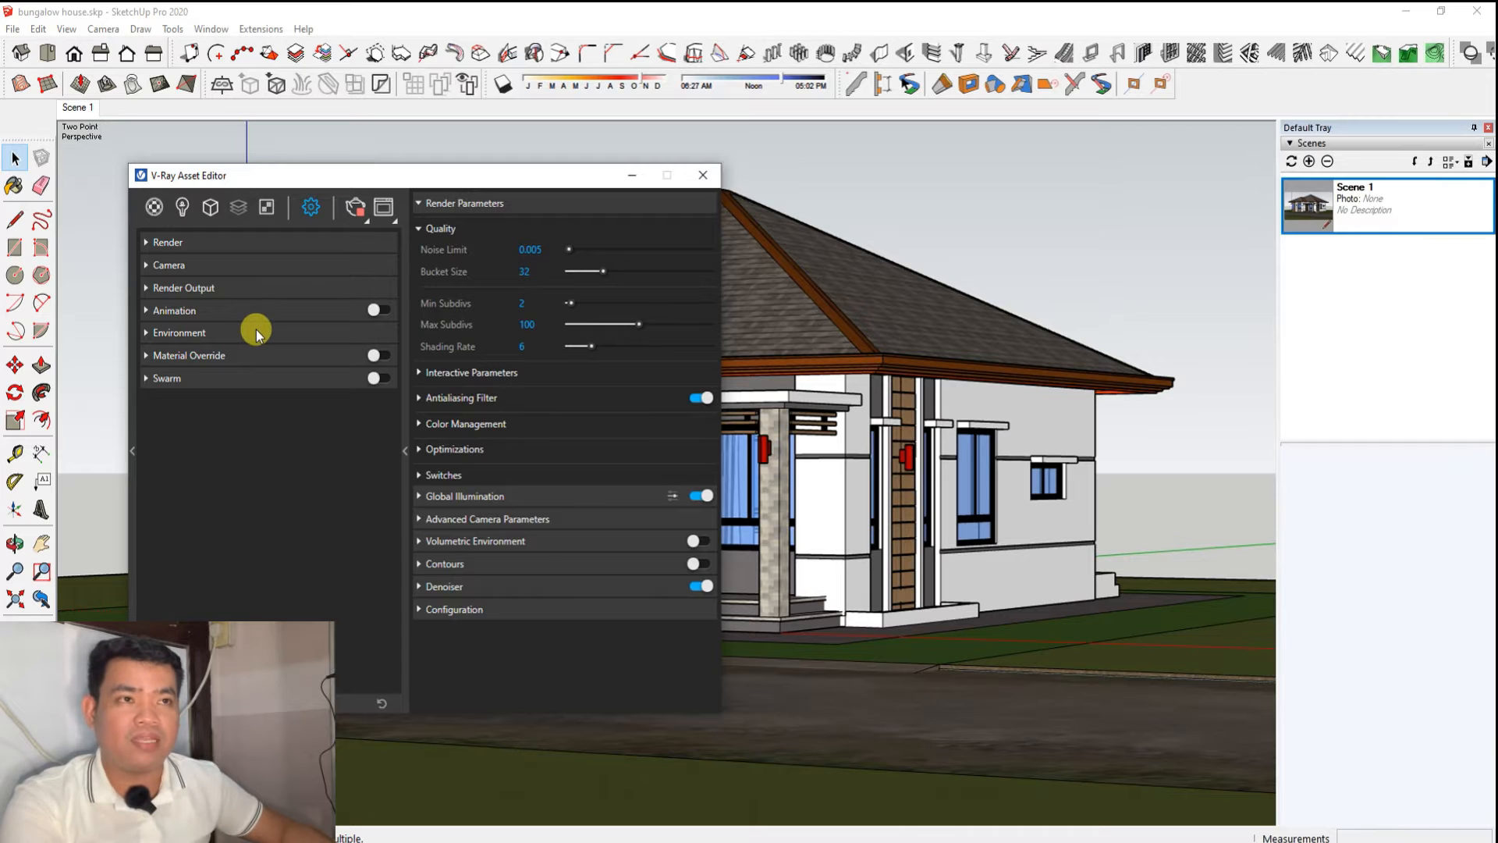
click(182, 209)
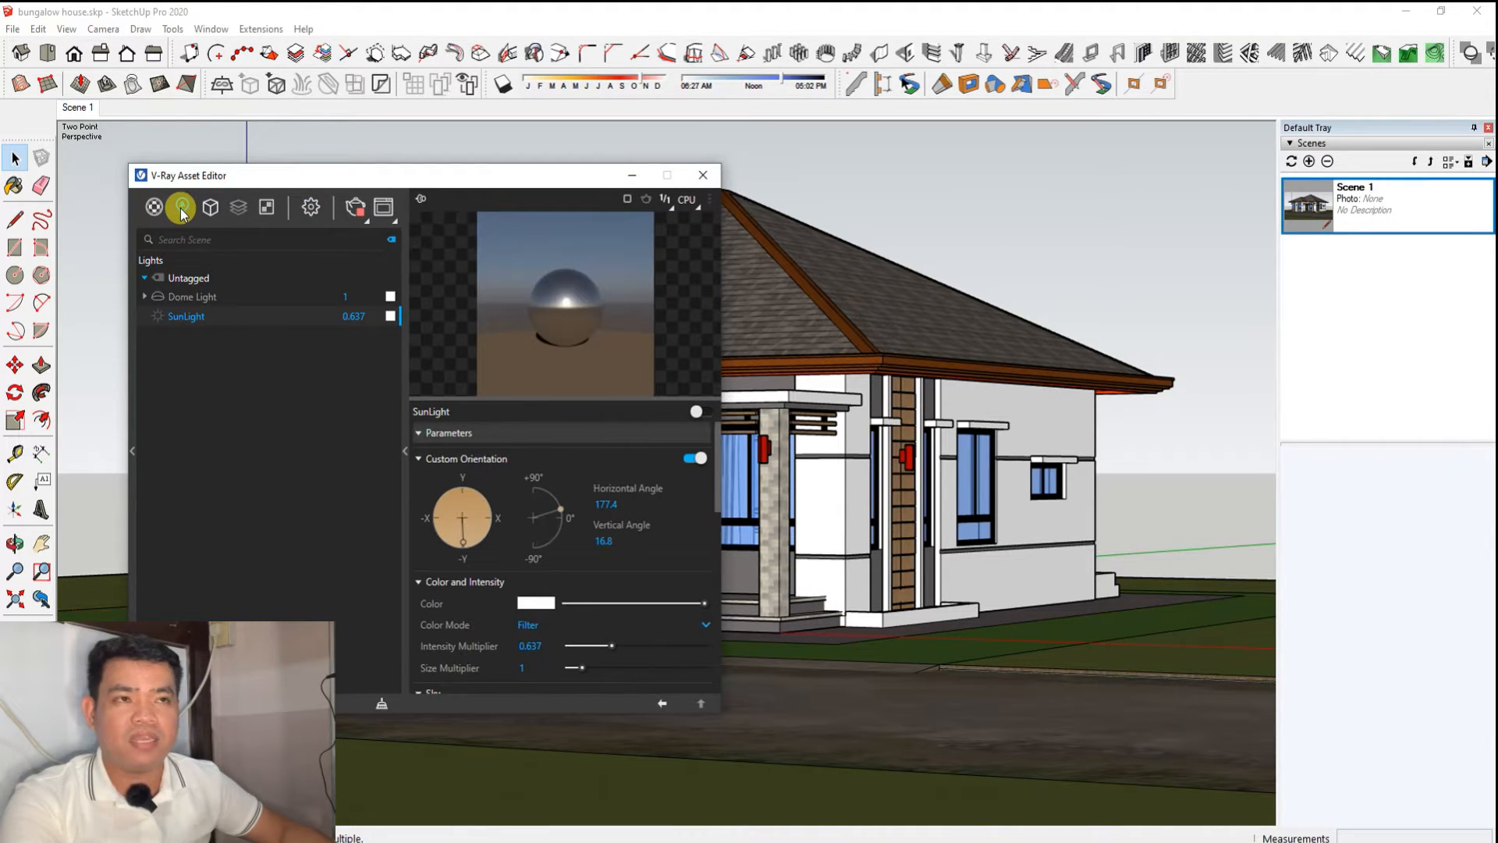
click(191, 297)
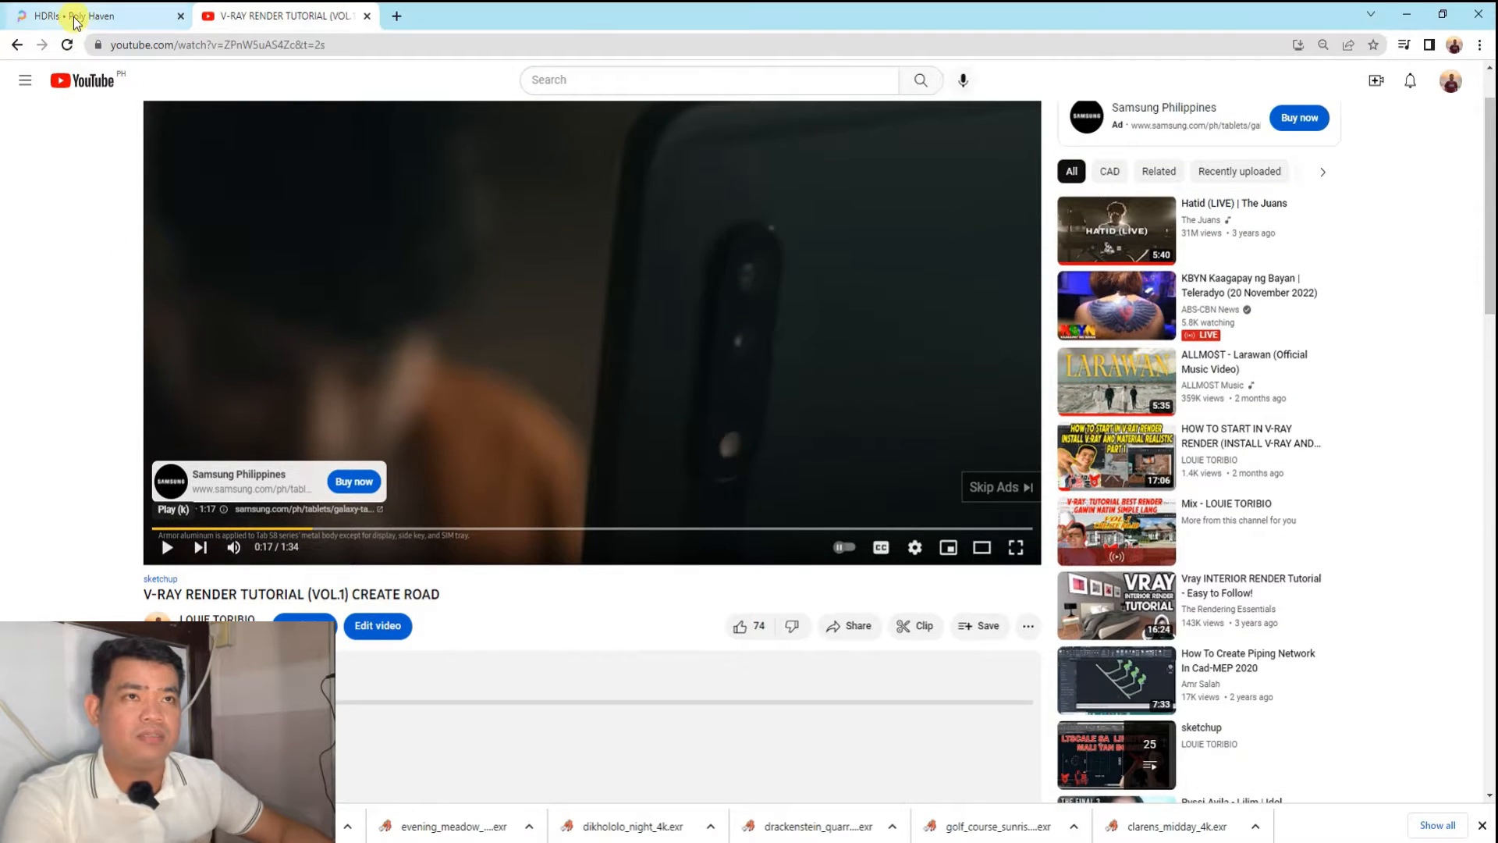
Switch to the browser and open the Nature category of Poly Haven's HDRIs.
click(61, 15)
scroll(353, 512, up, 2)
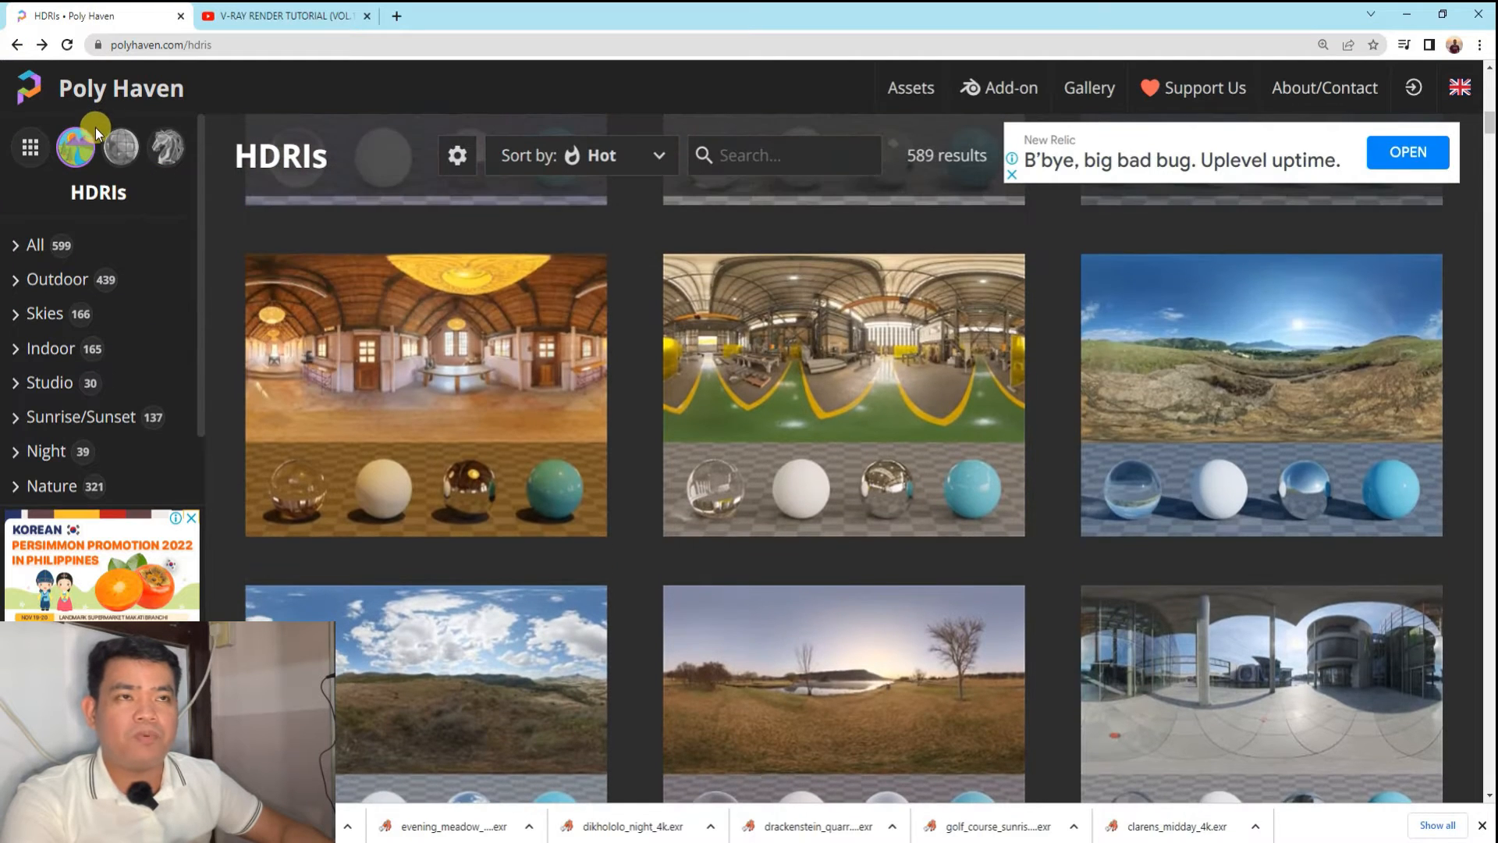
scroll(646, 492, down, 8)
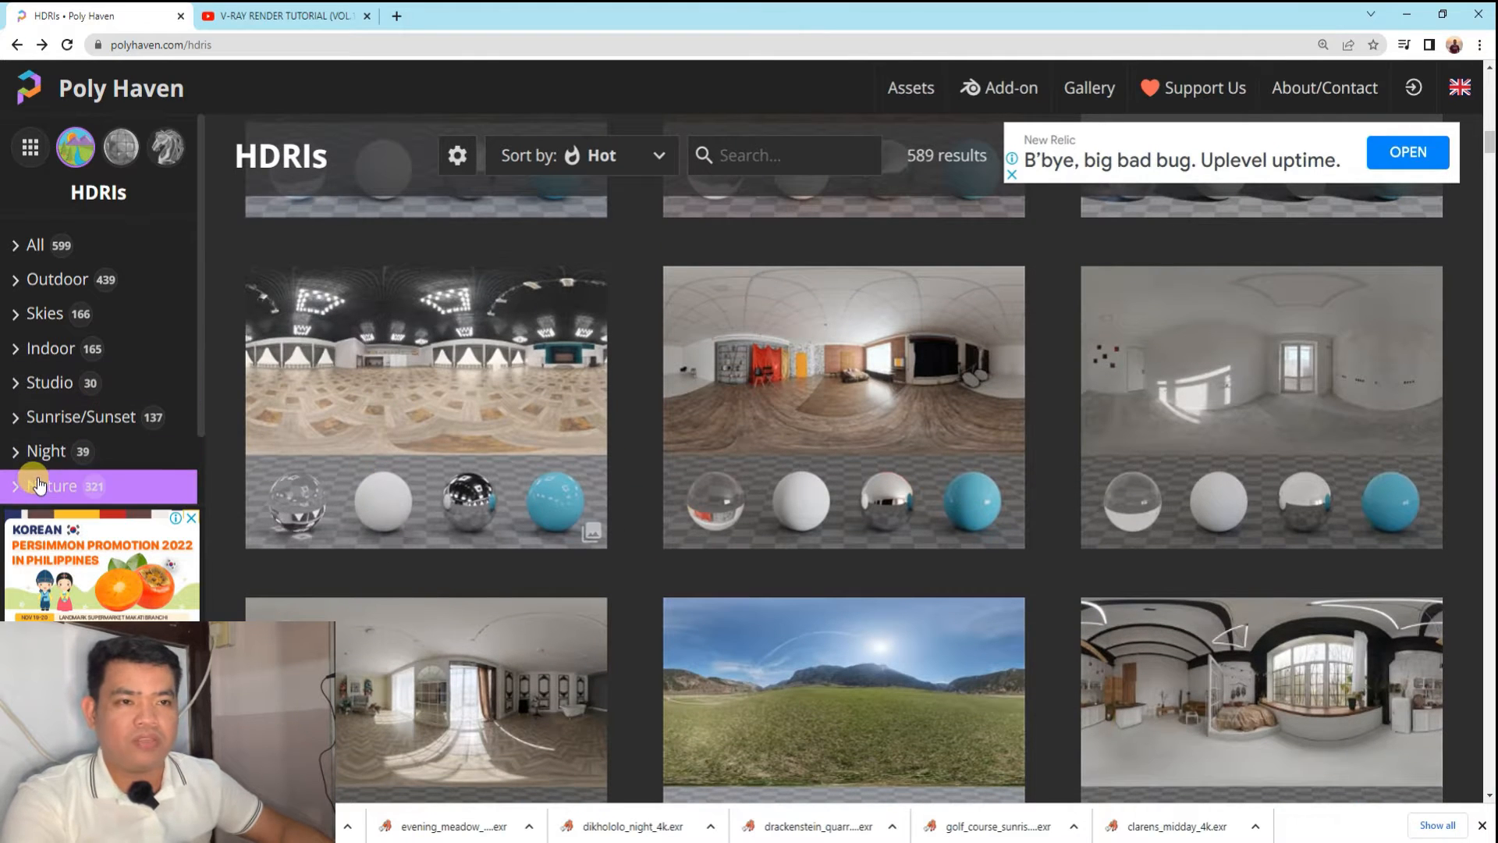
scroll(39, 468, down, 1)
click(53, 404)
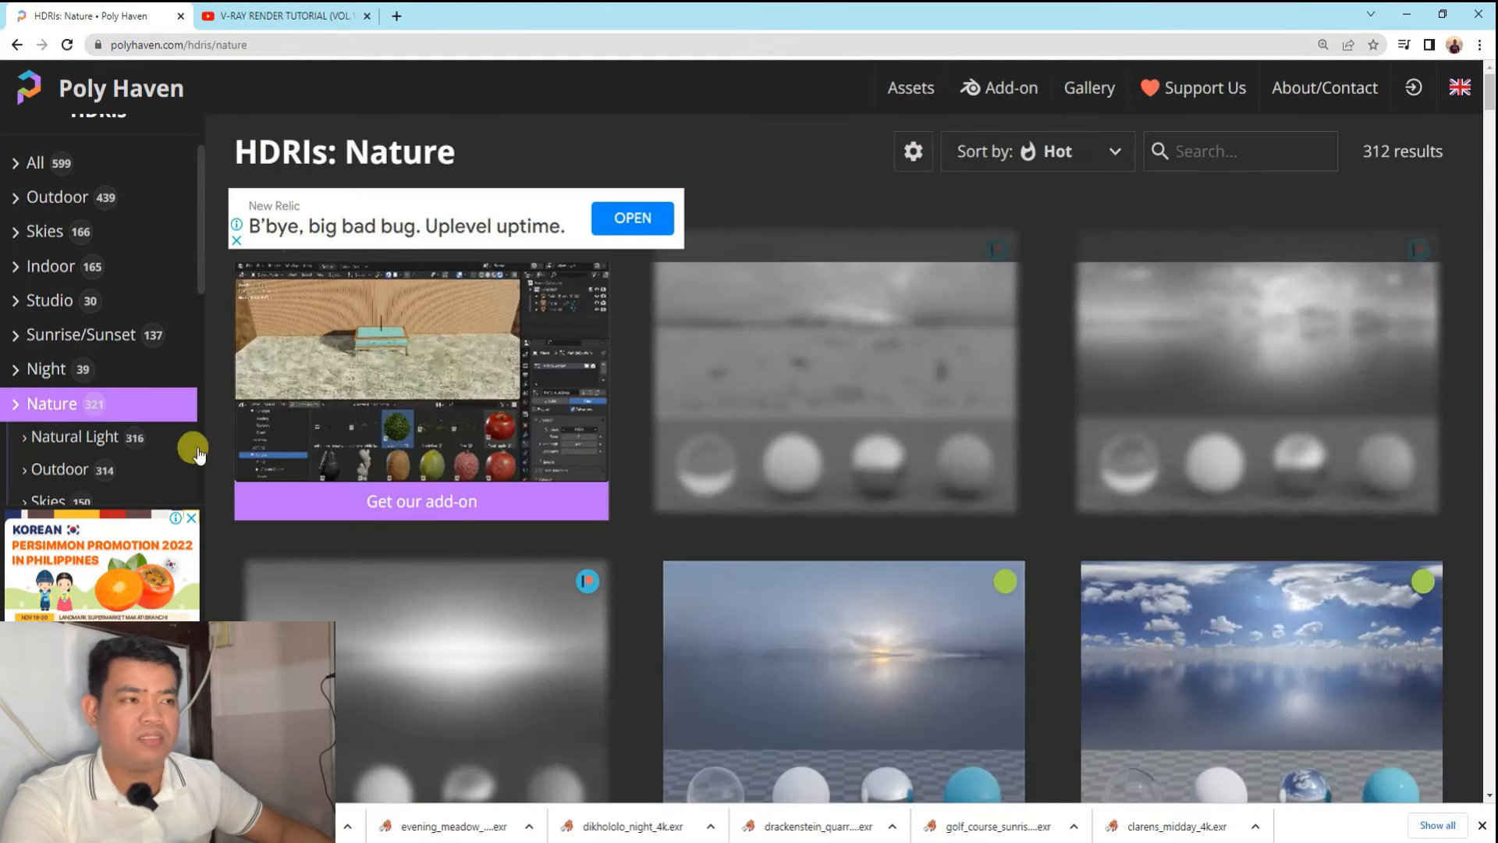
Look through the Nature HDRIs for suitable skies and open the Belfast Sunset (Pure Sky) page.
scroll(648, 620, down, 5)
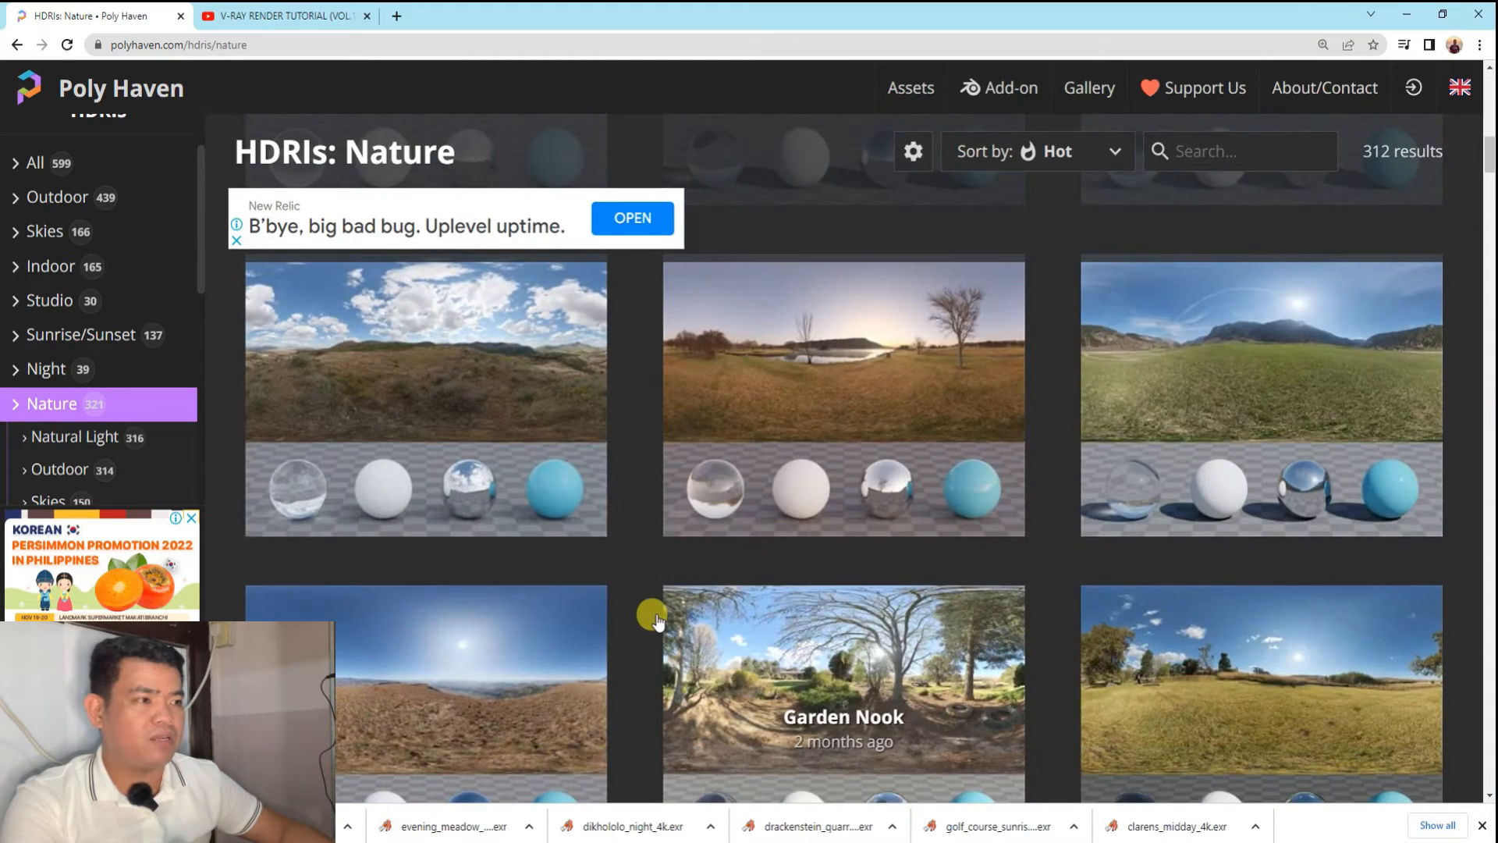
scroll(653, 615, up, 2)
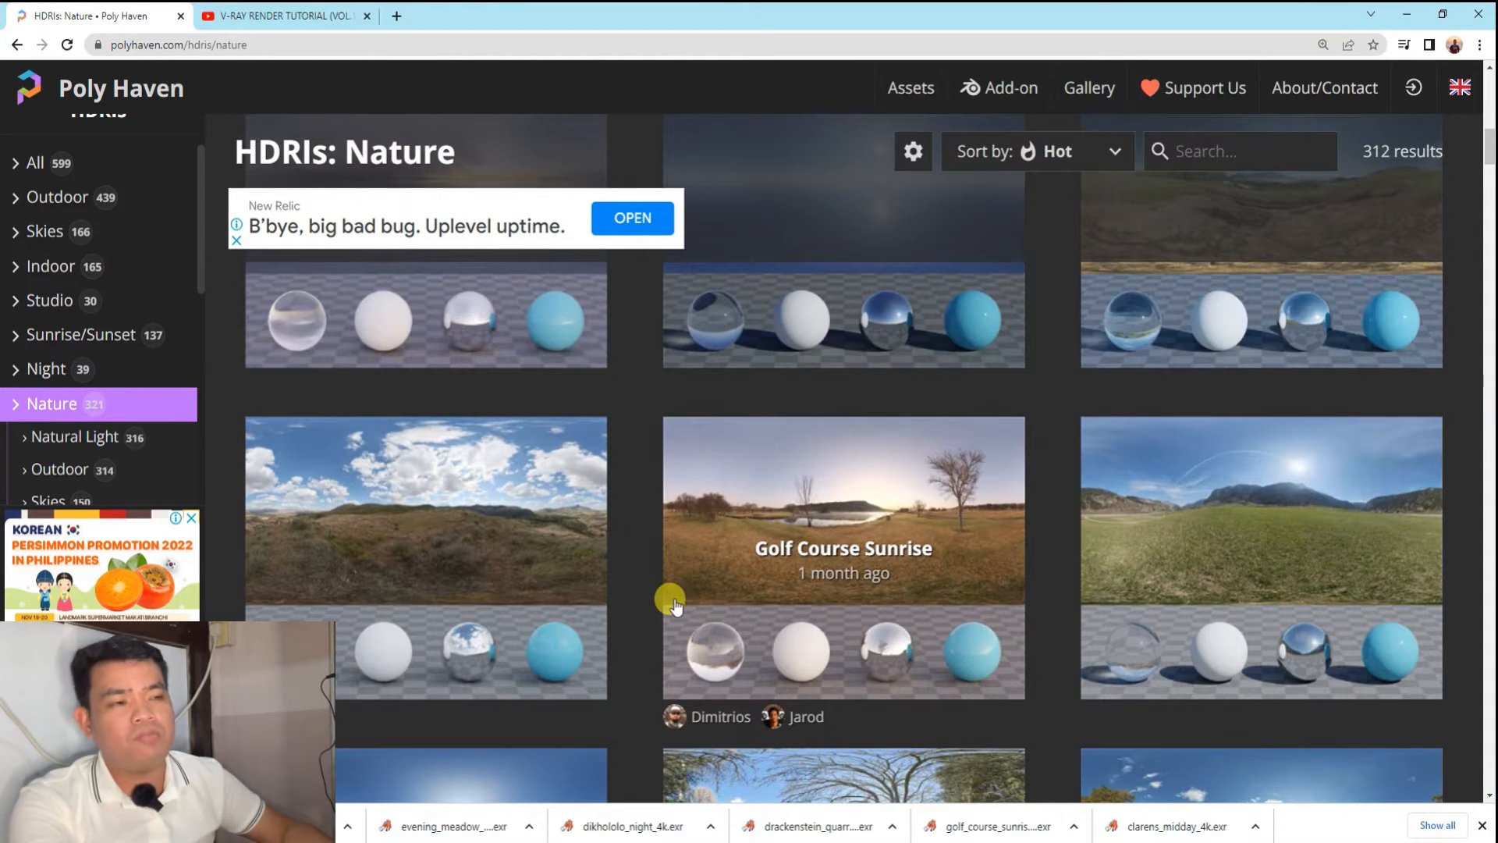
scroll(672, 605, down, 1)
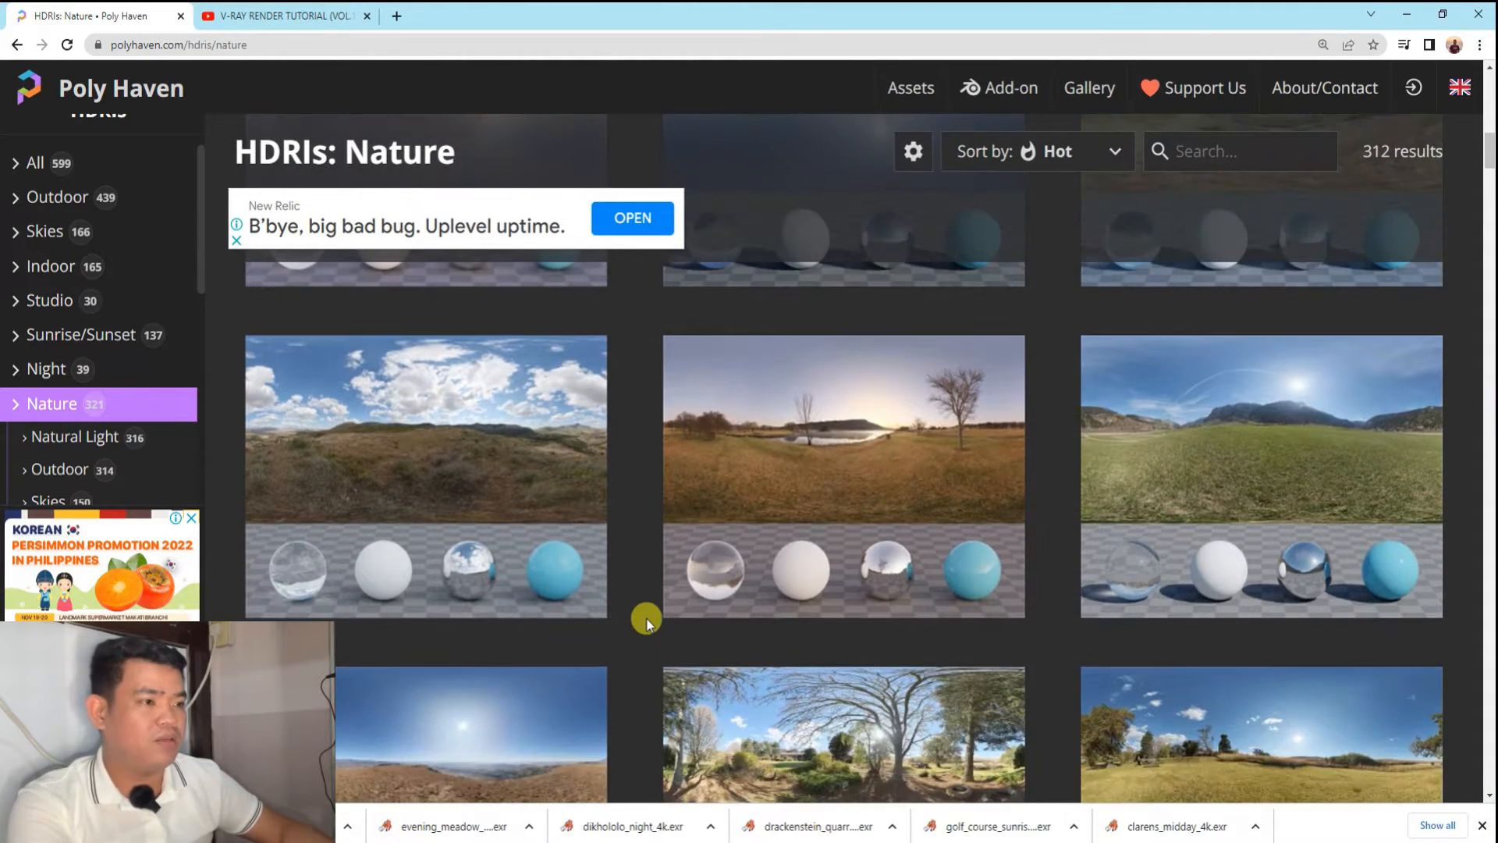
scroll(439, 710, down, 3)
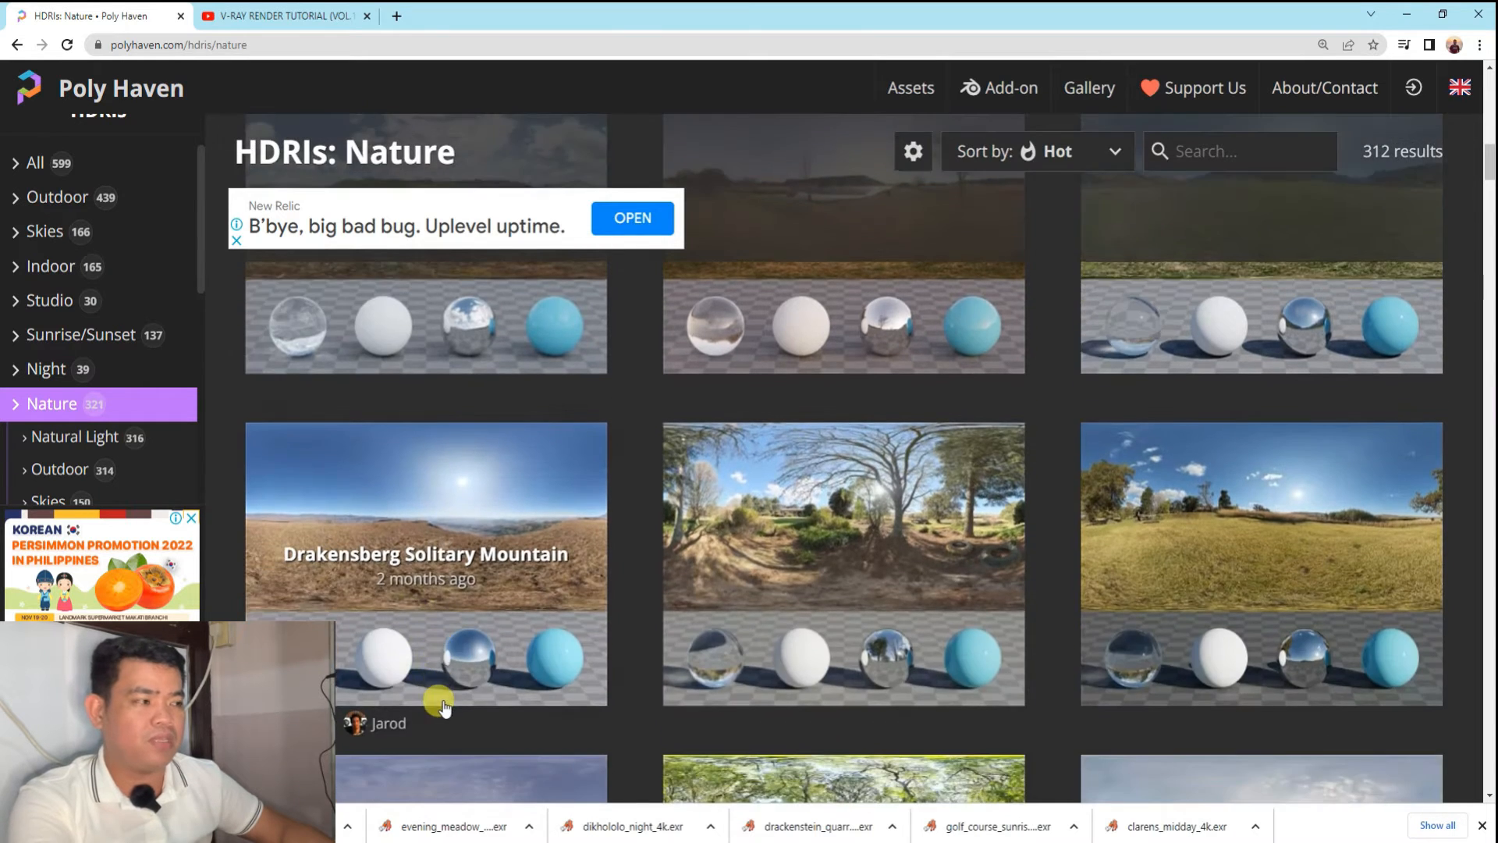
scroll(452, 706, up, 6)
scroll(465, 706, up, 1)
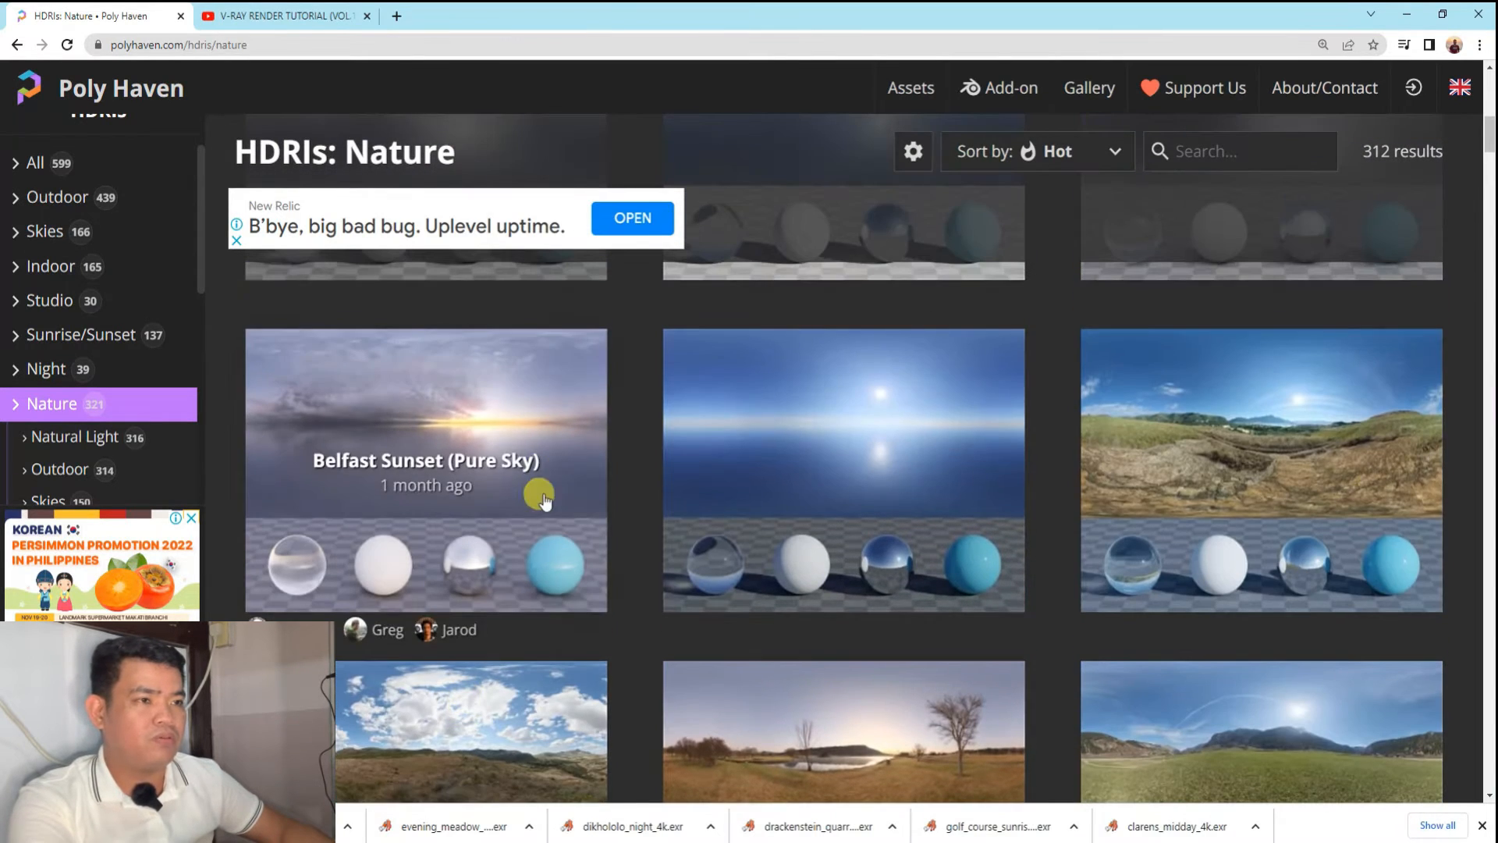
click(522, 429)
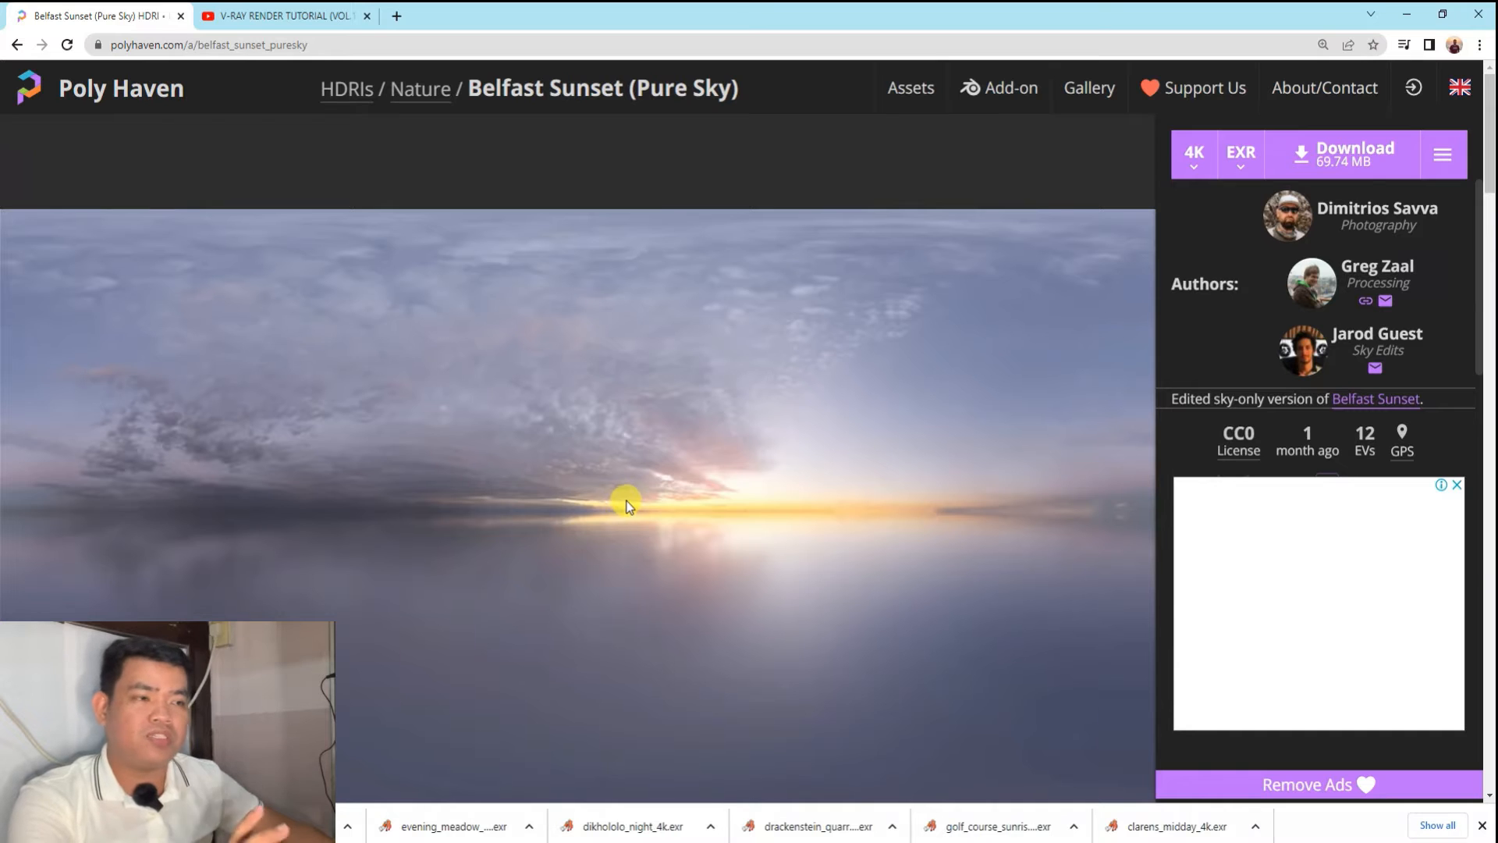
Return to the Nature HDRI list and look over more sky and landscape images.
click(16, 44)
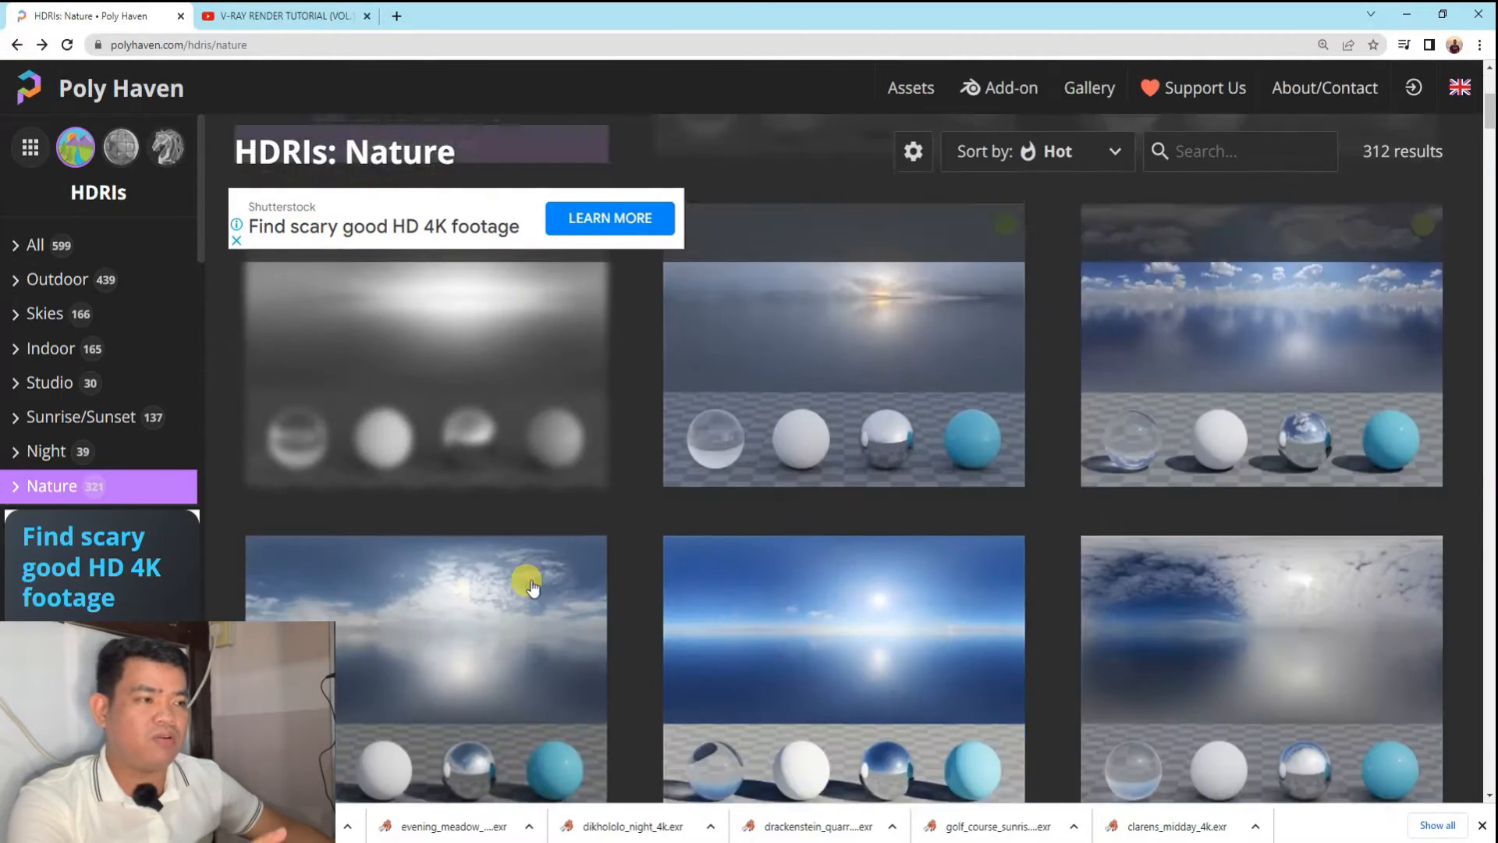
scroll(533, 587, down, 2)
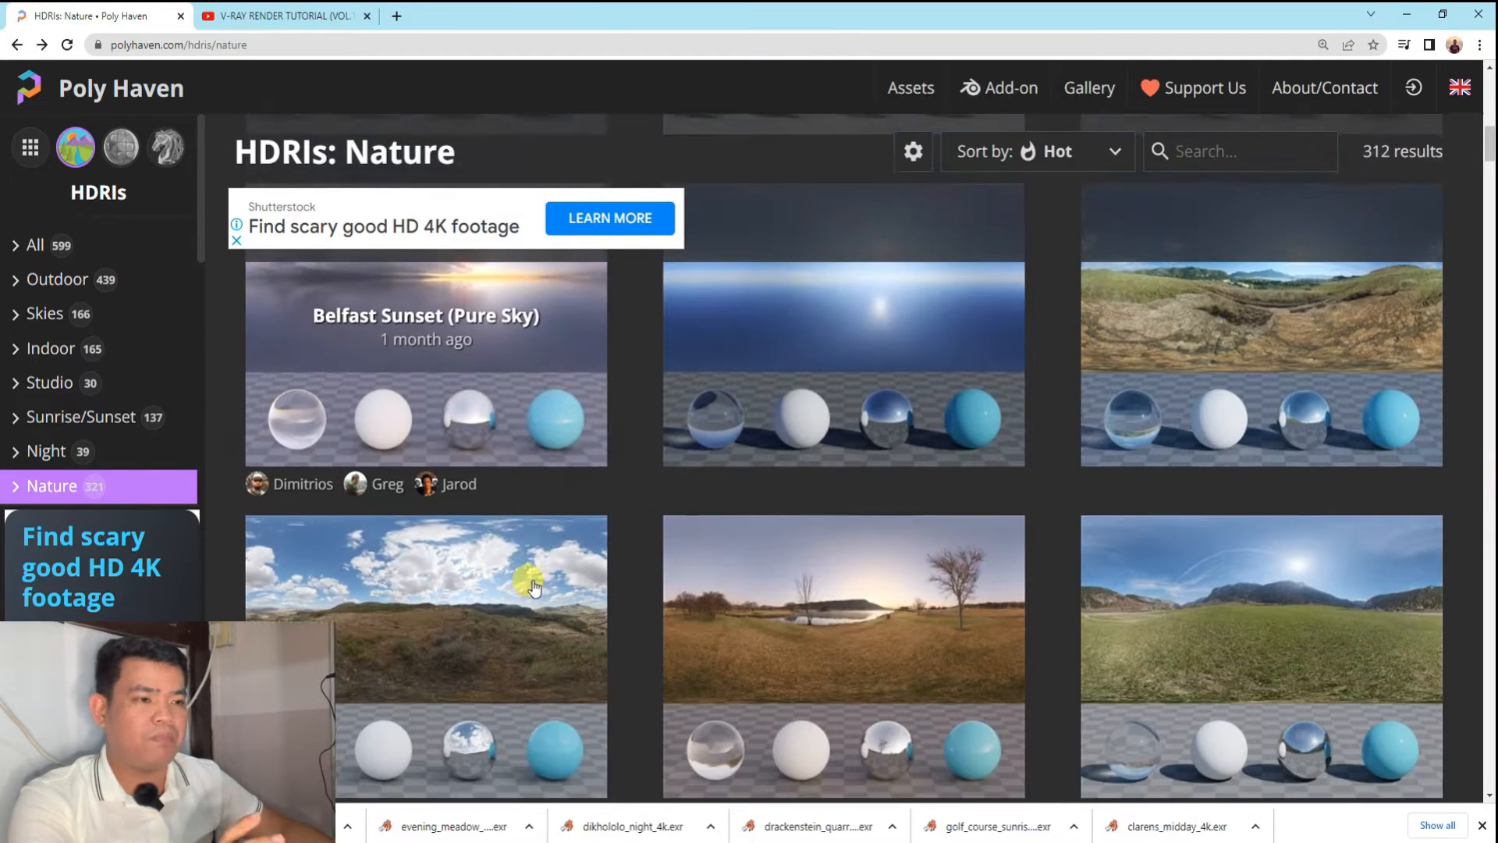
scroll(533, 586, down, 10)
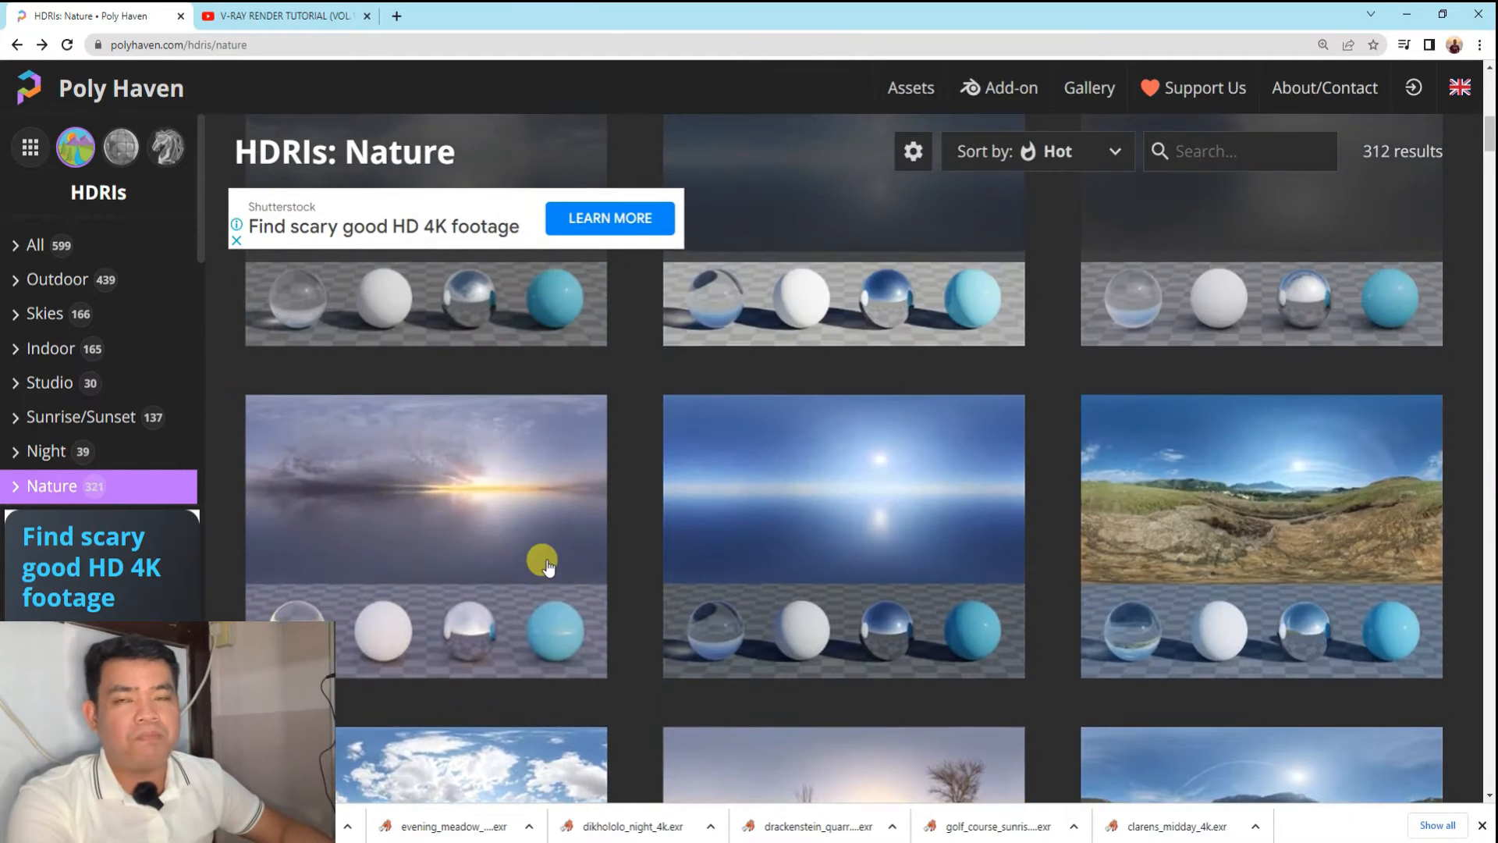
scroll(544, 562, up, 3)
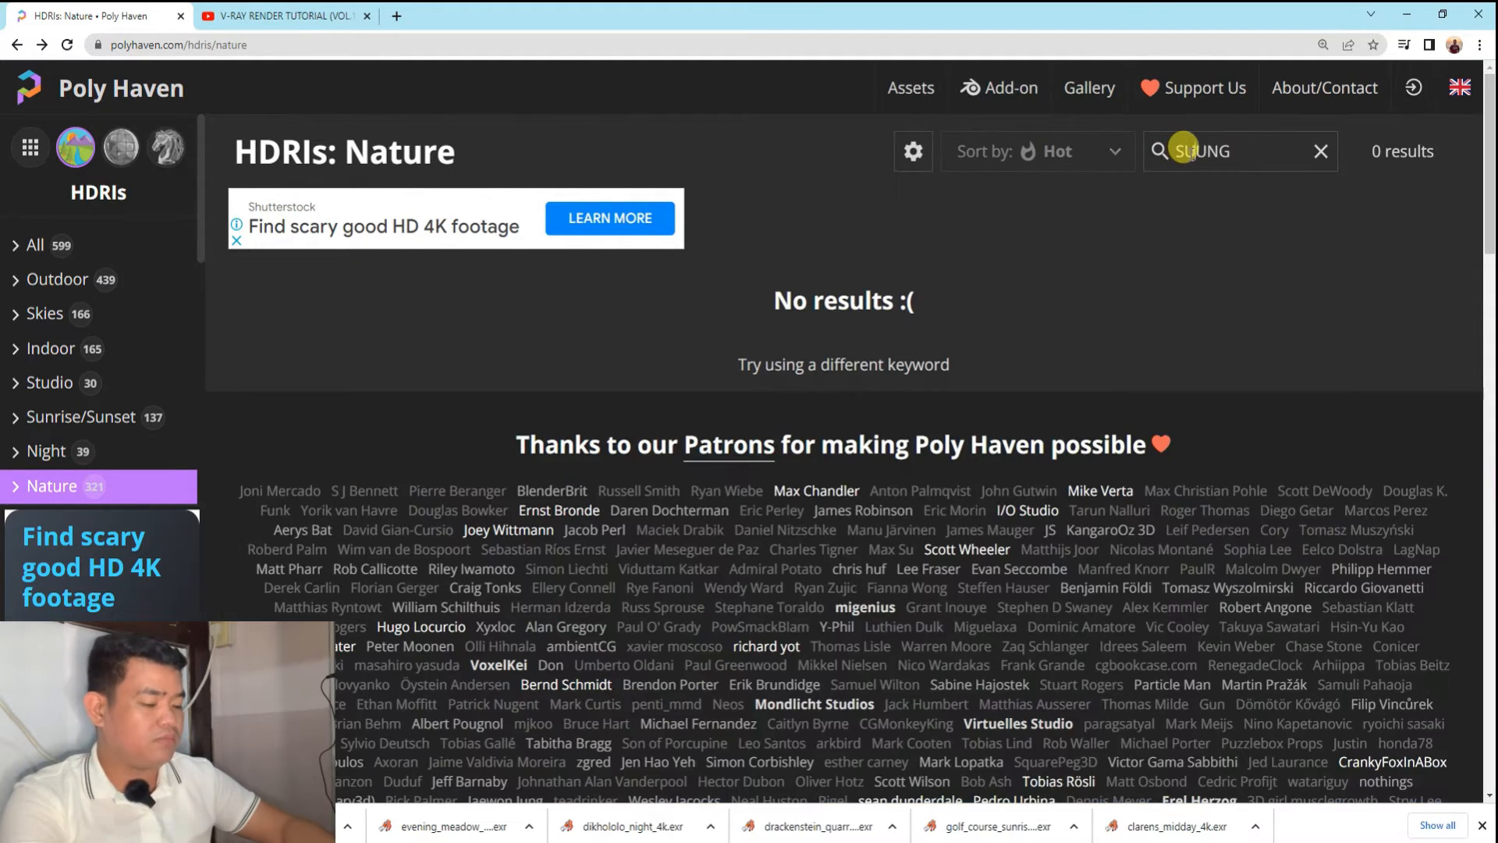
Search the Nature HDRIs for the sunflower image and download the Sunflowers HDRI as a 4K EXR.
key(BackSpace)
key(BackSpace)
key(BackSpace)
key(BackSpace)
key(BackSpace)
text(SLiNG)
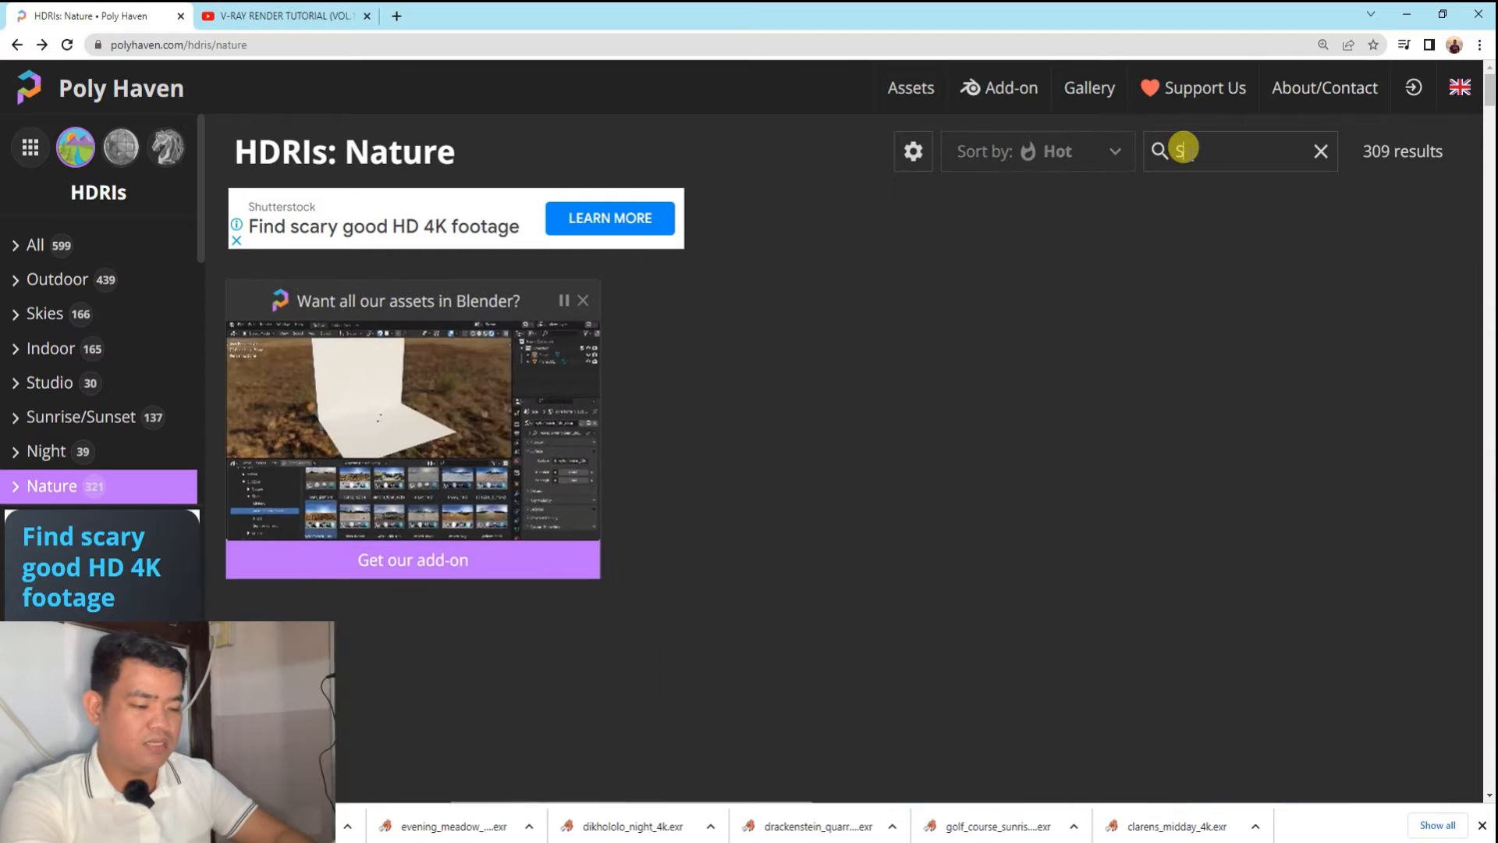
key(BackSpace)
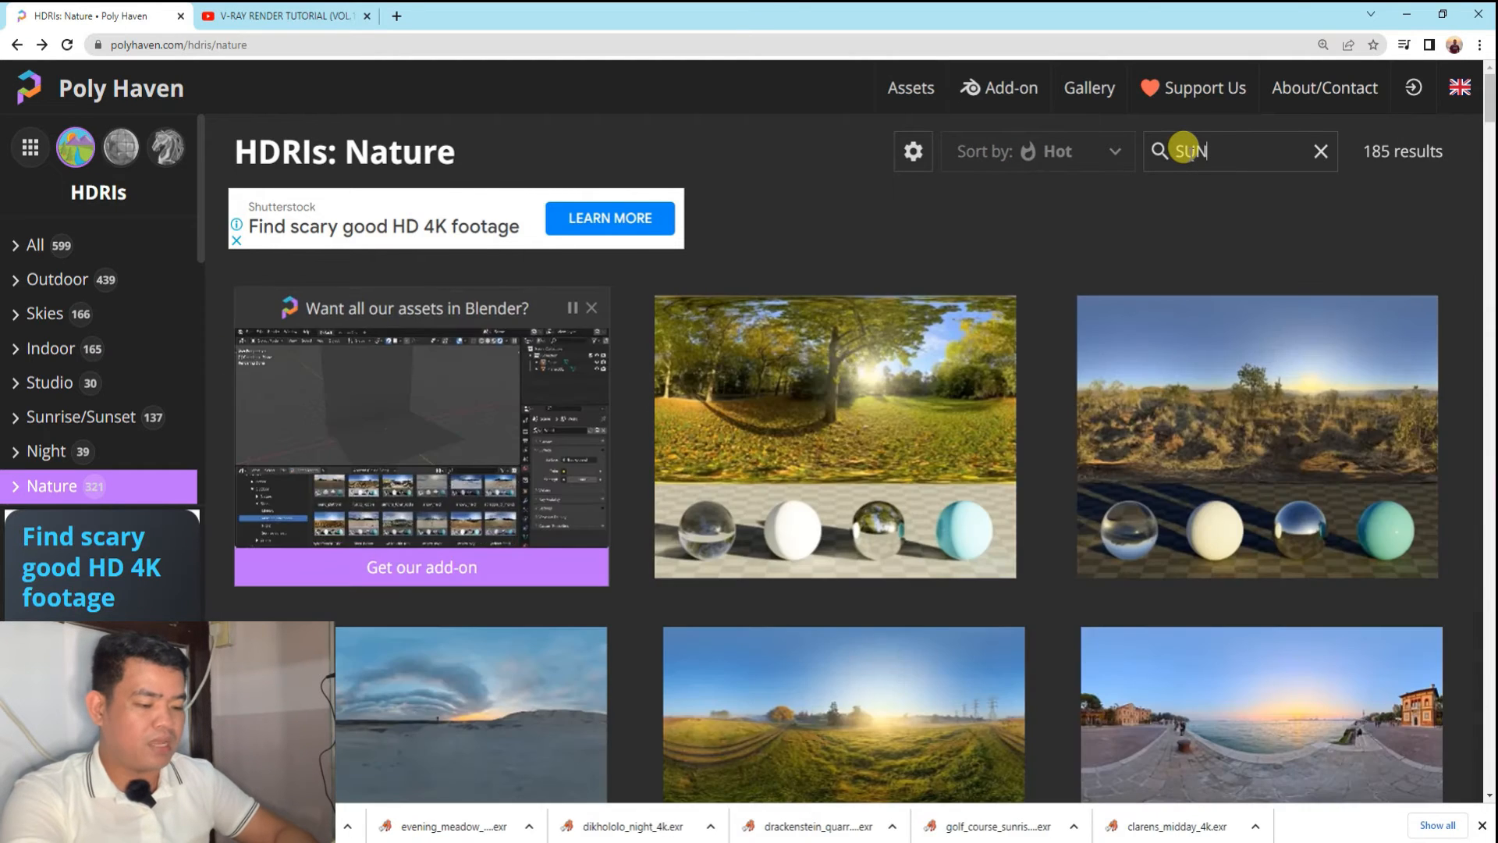
text(FLOVER)
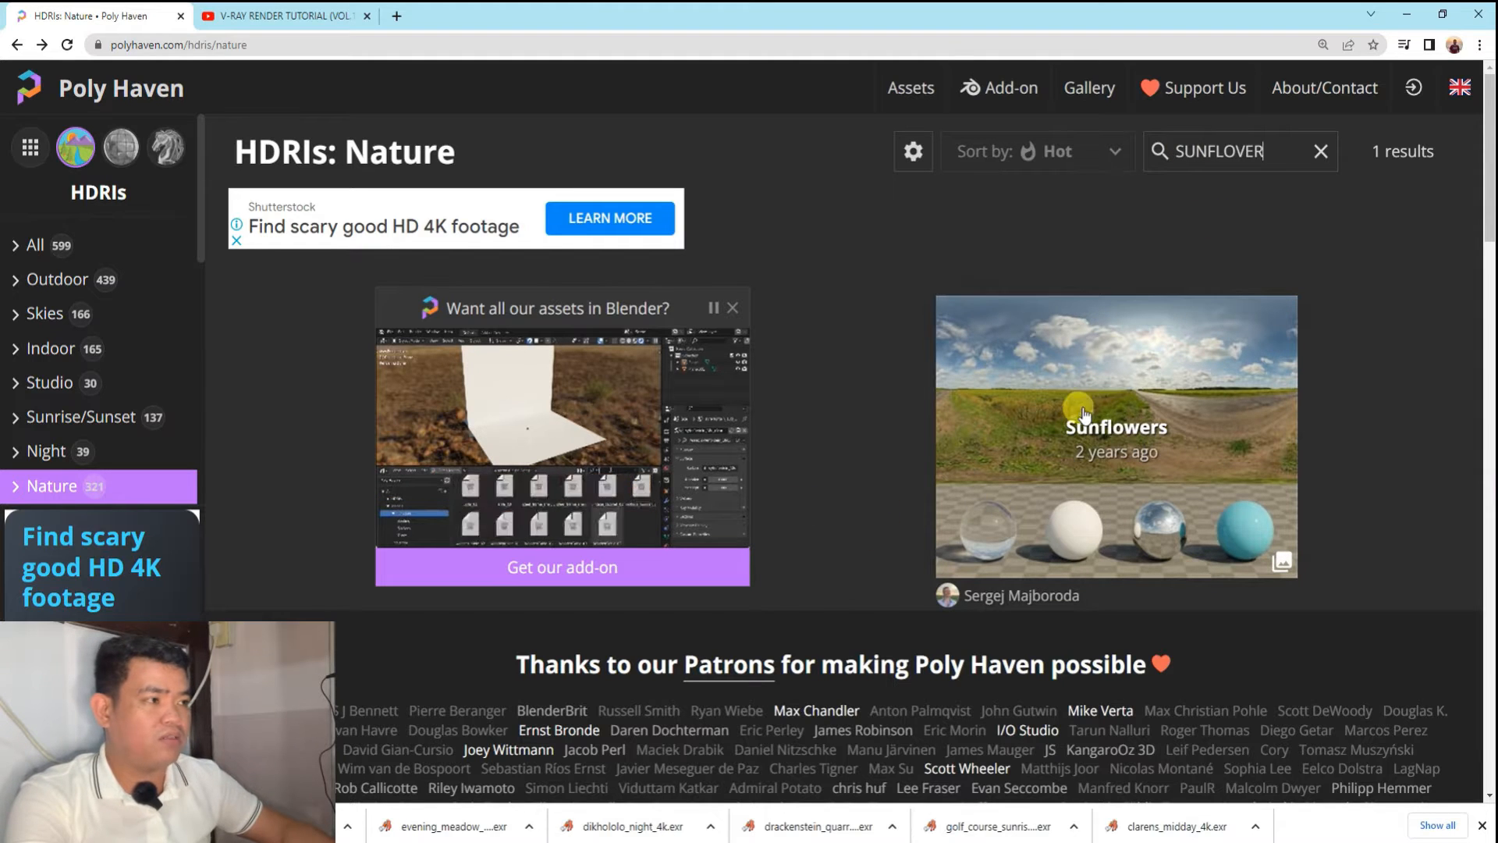
click(1124, 392)
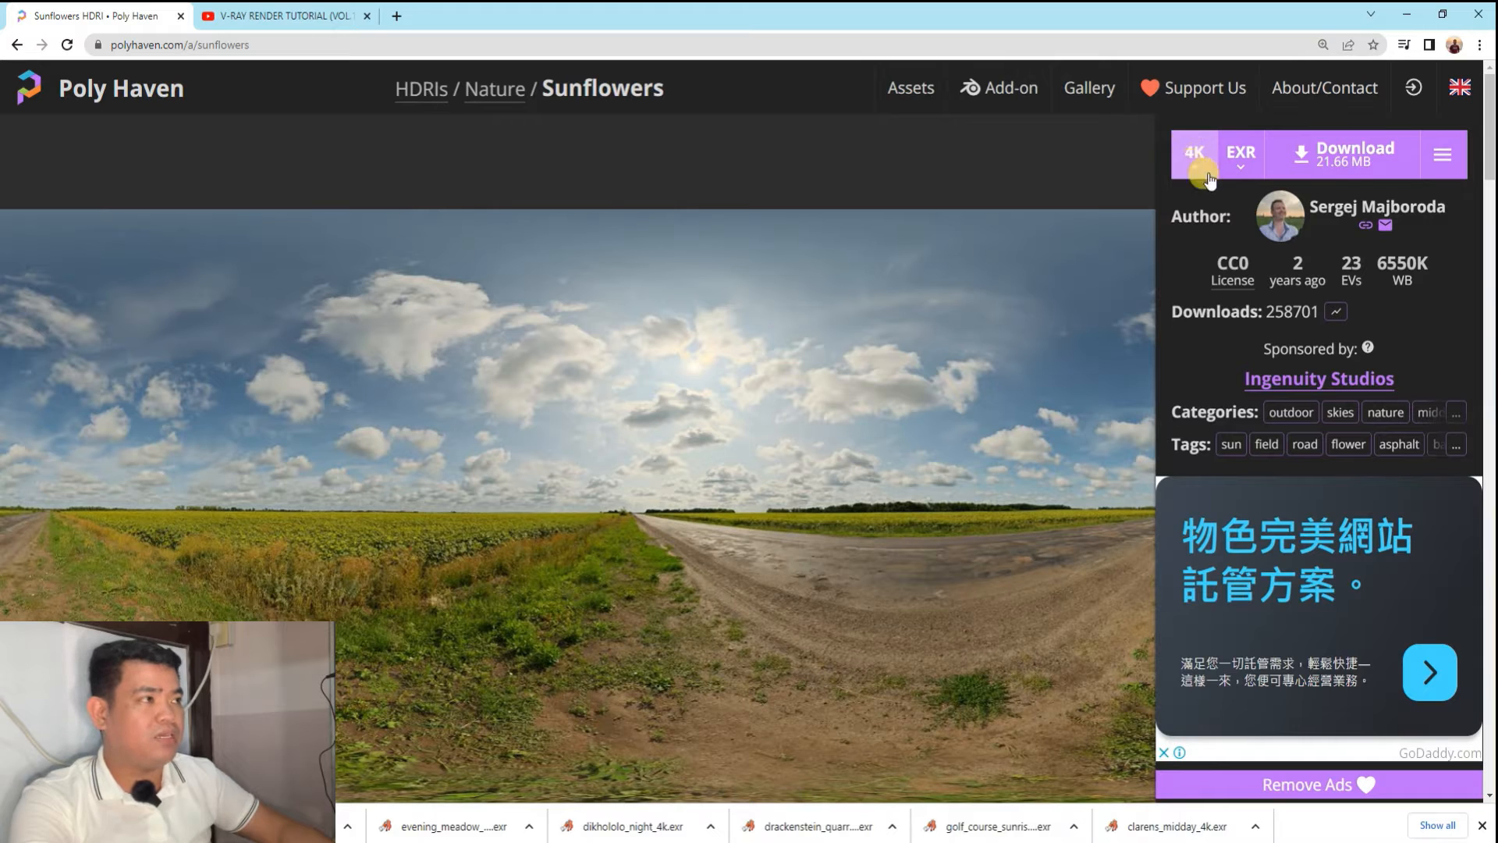
click(1349, 156)
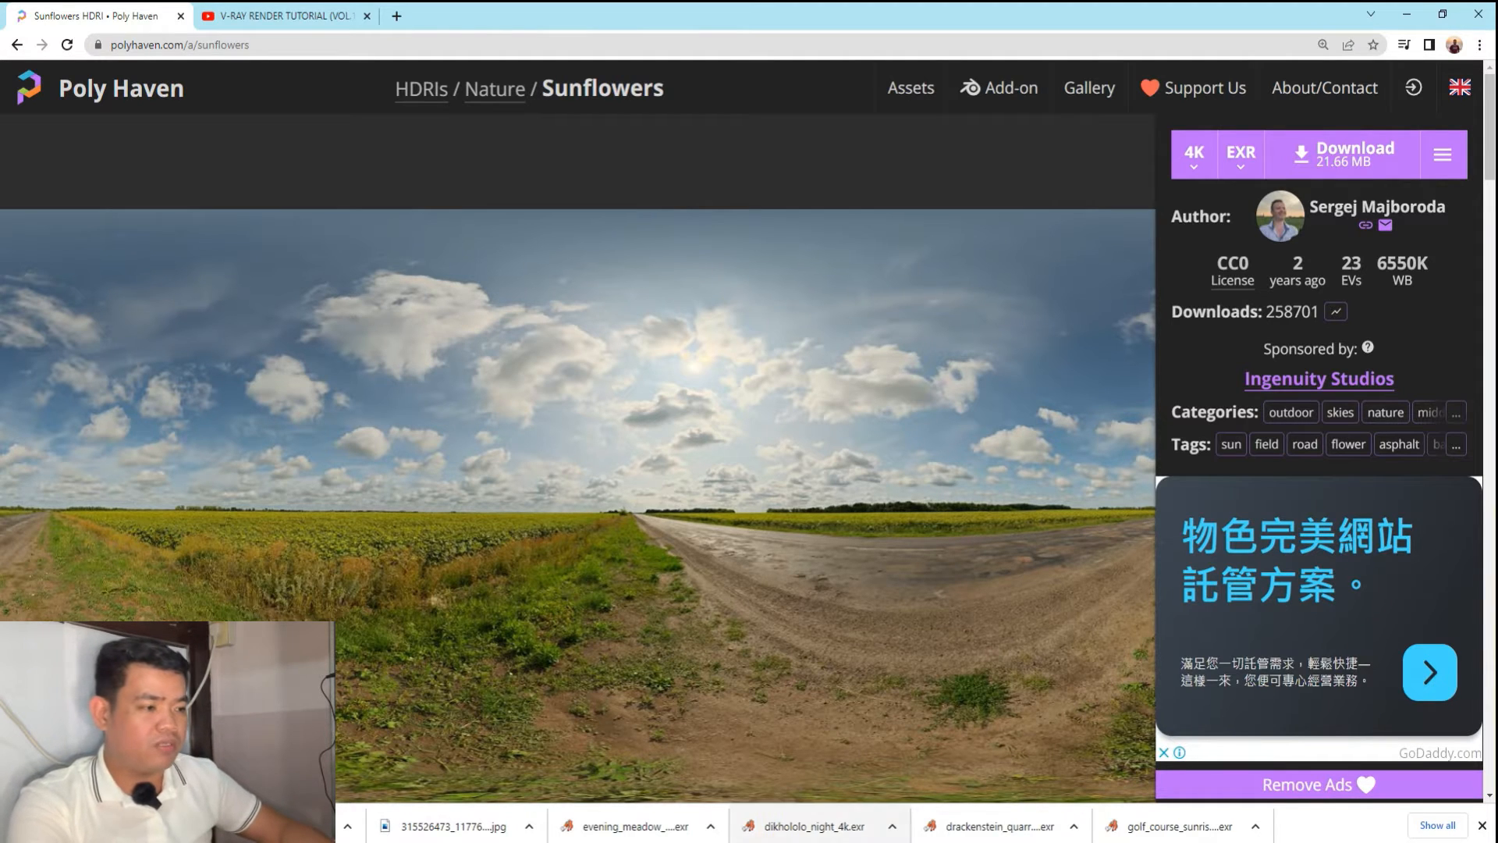
Switch to SketchUp, snap its window to one half of the screen and place the V-Ray Asset Editor over it.
mouse_move(840, 833)
click(771, 811)
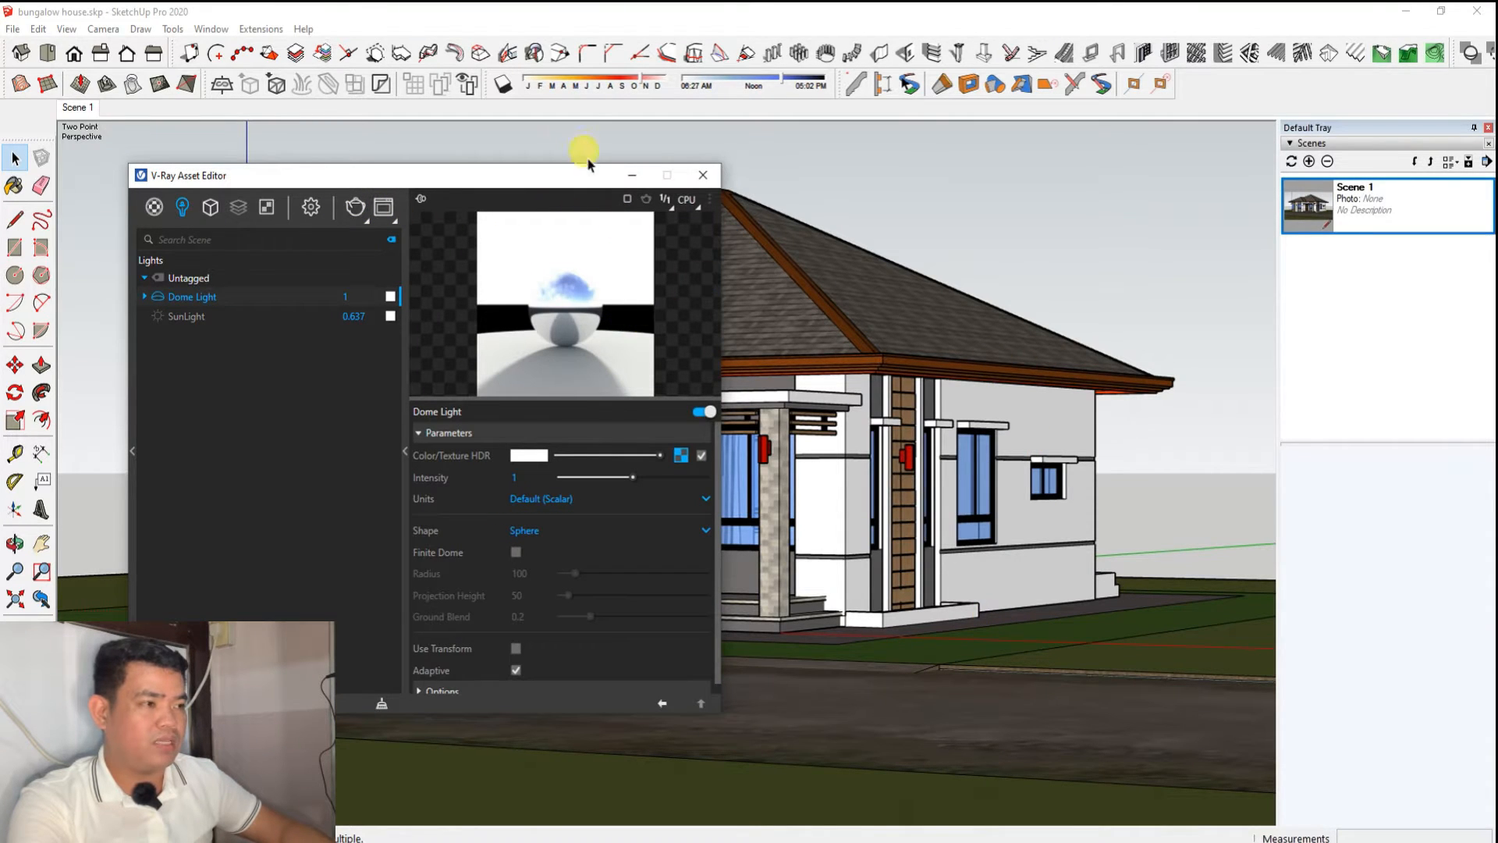
drag(567, 182, 760, 283)
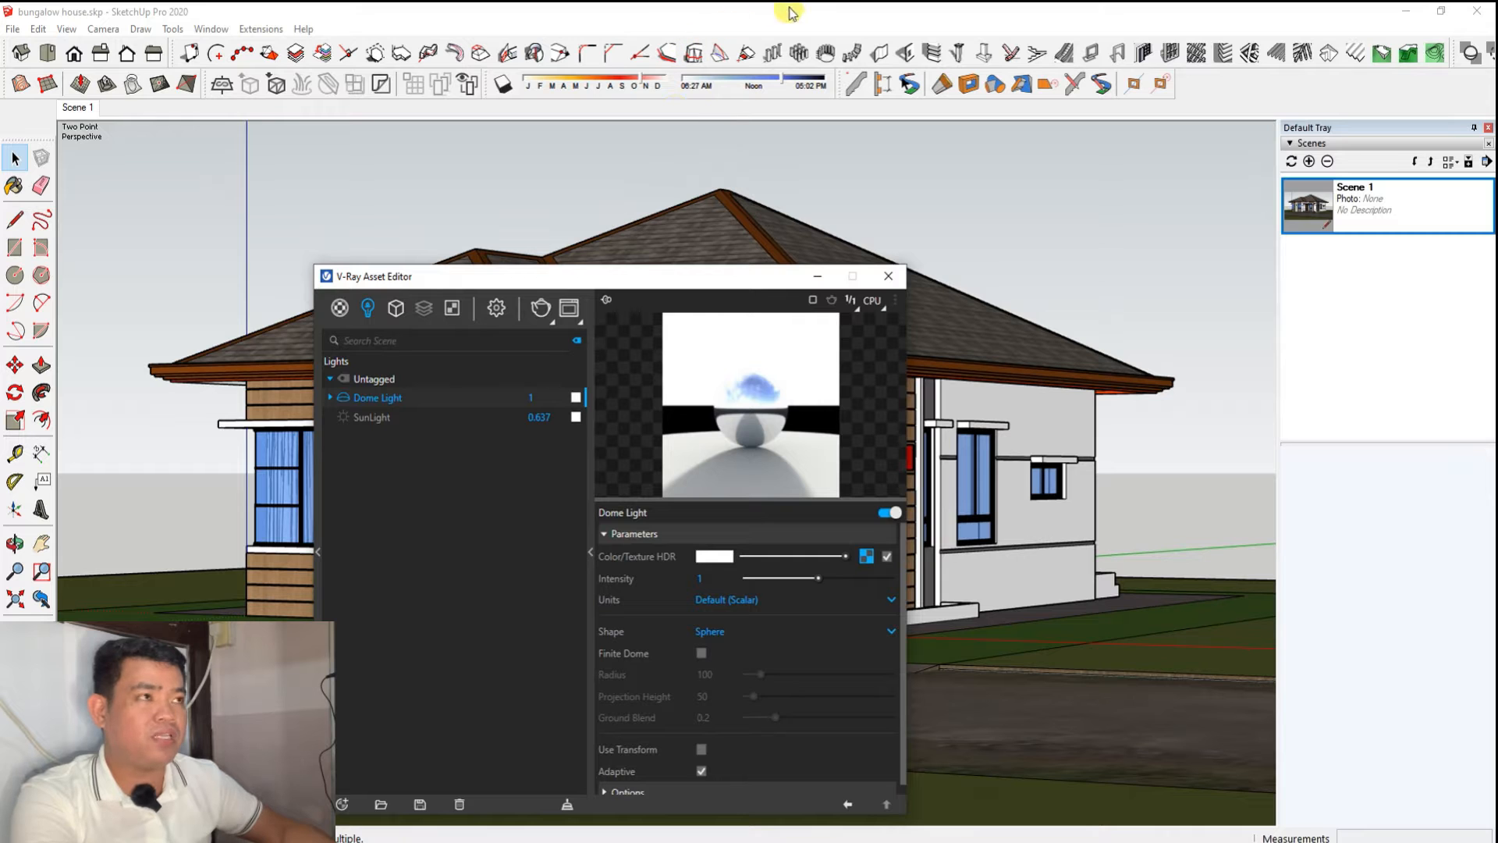
mouse_move(813, 11)
mouse_down()
mouse_move(775, 35)
mouse_move(2, 101)
mouse_up()
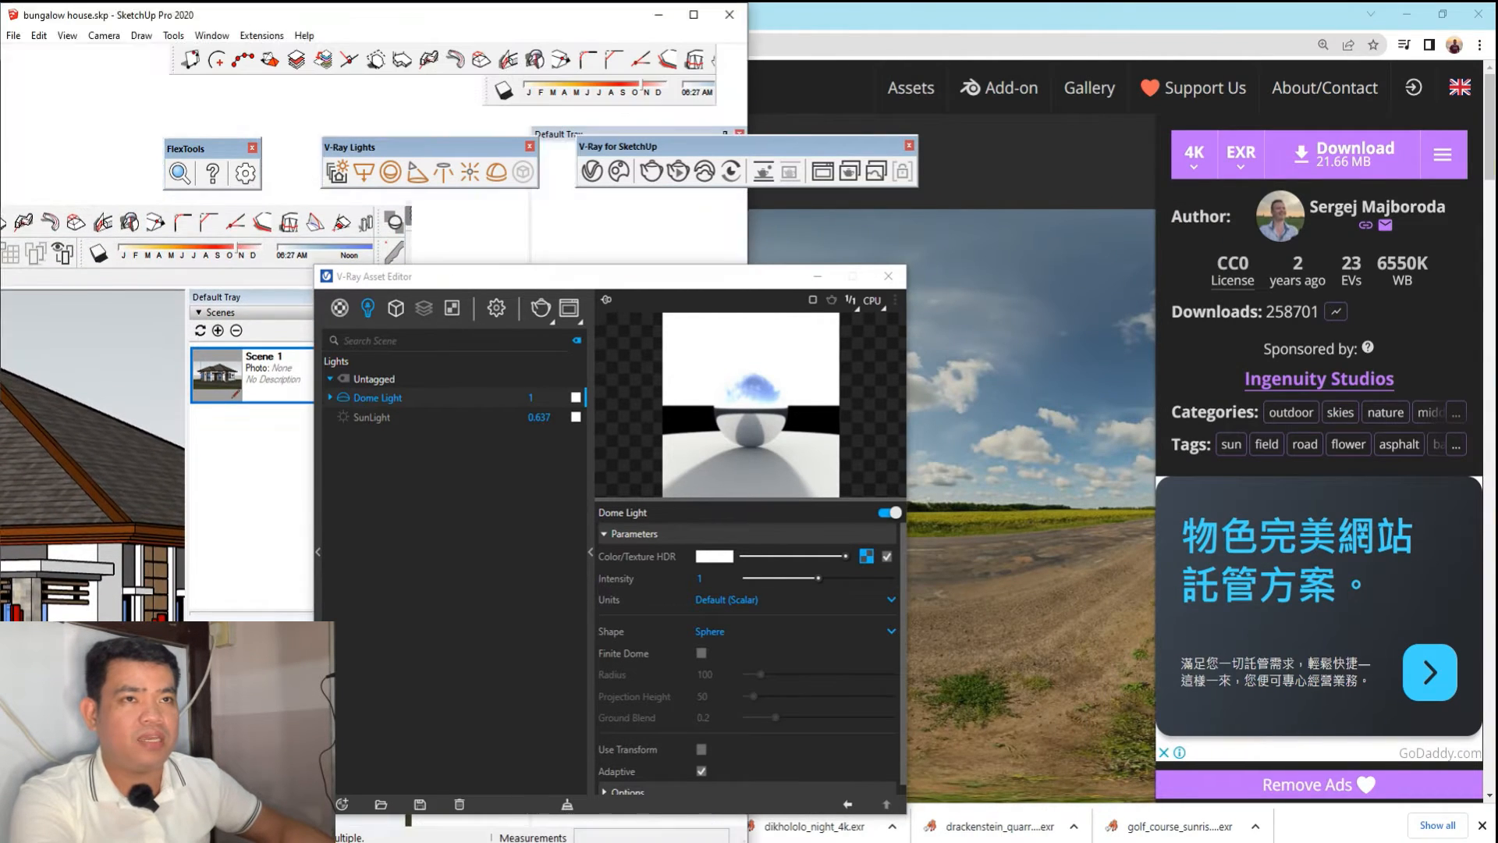
click(736, 375)
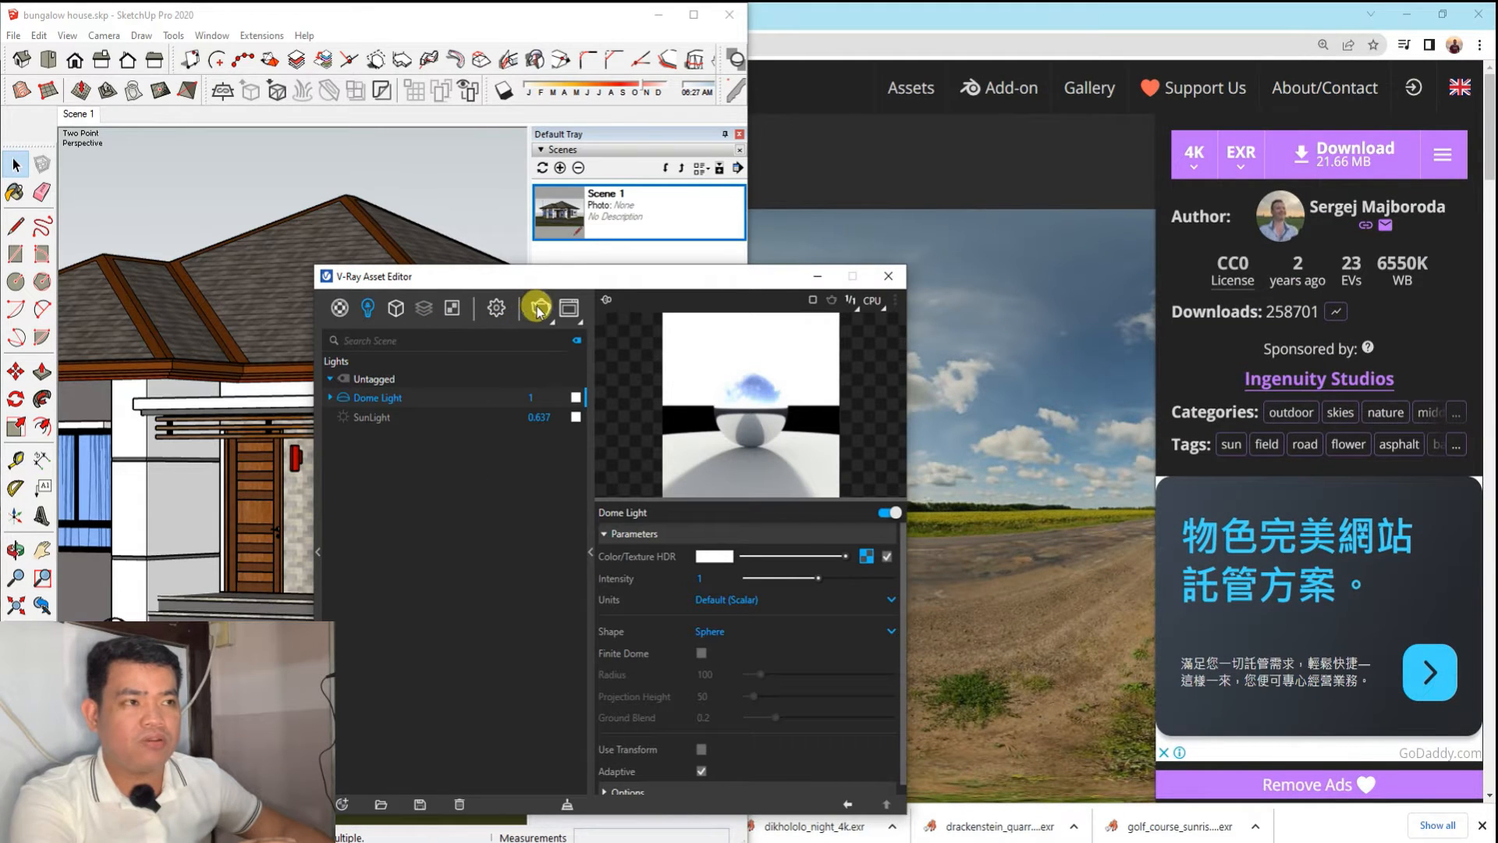
drag(544, 290, 322, 185)
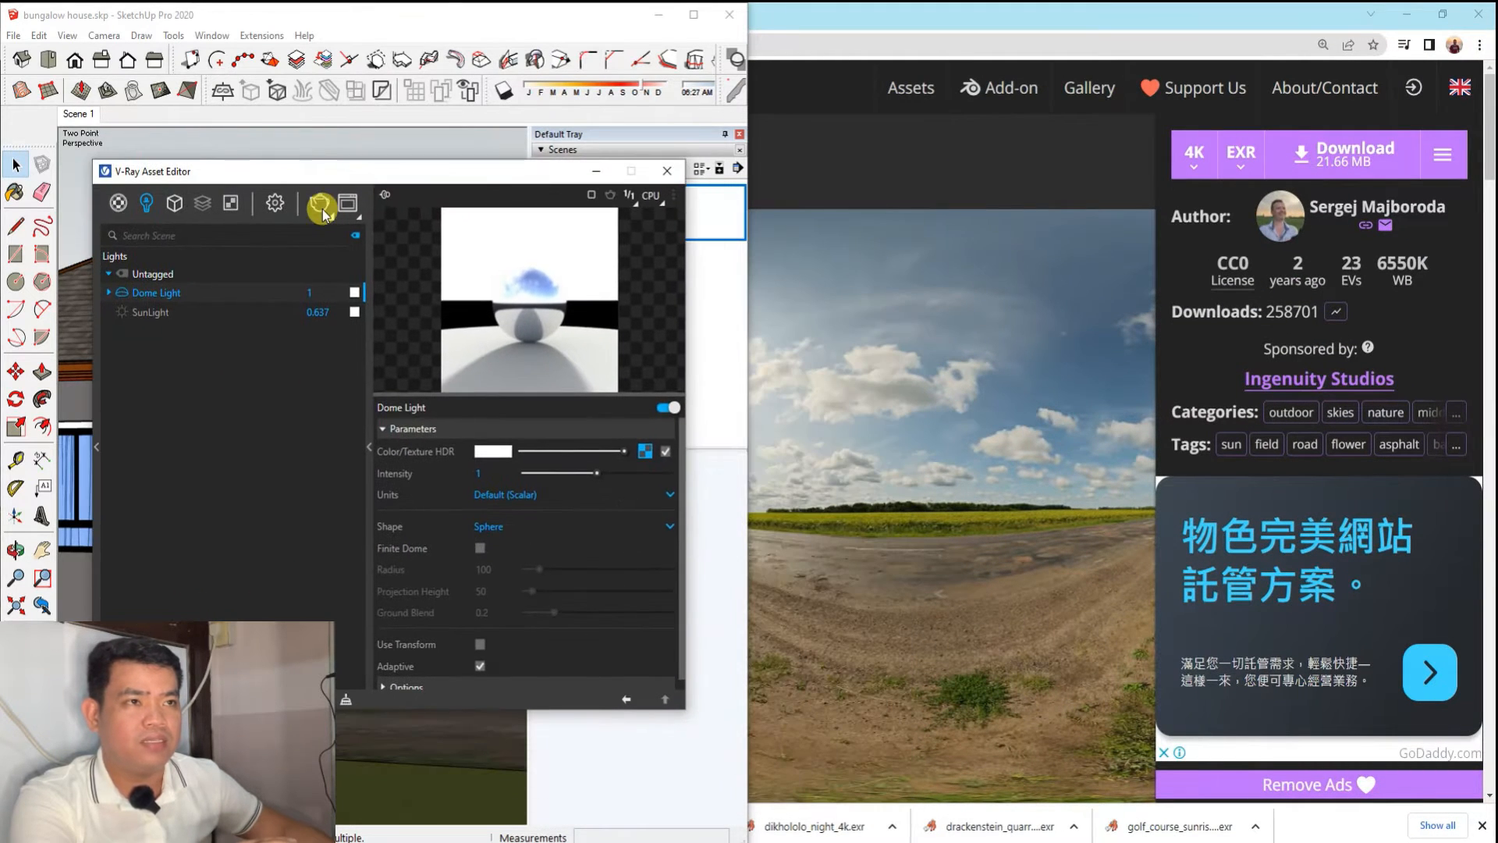
Start an interactive V-Ray render of the bungalow scene.
click(322, 208)
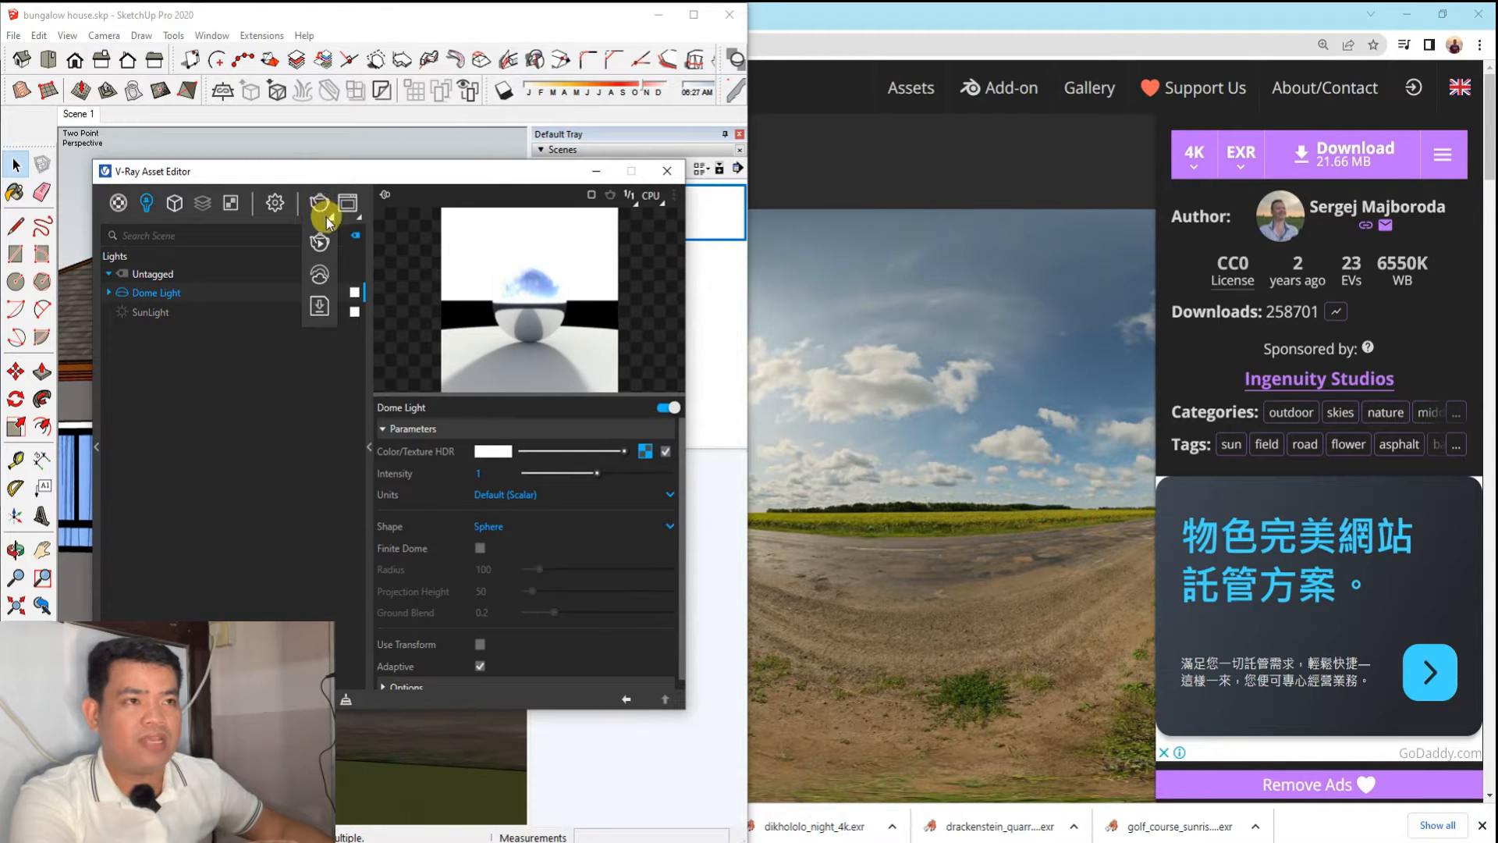
click(318, 243)
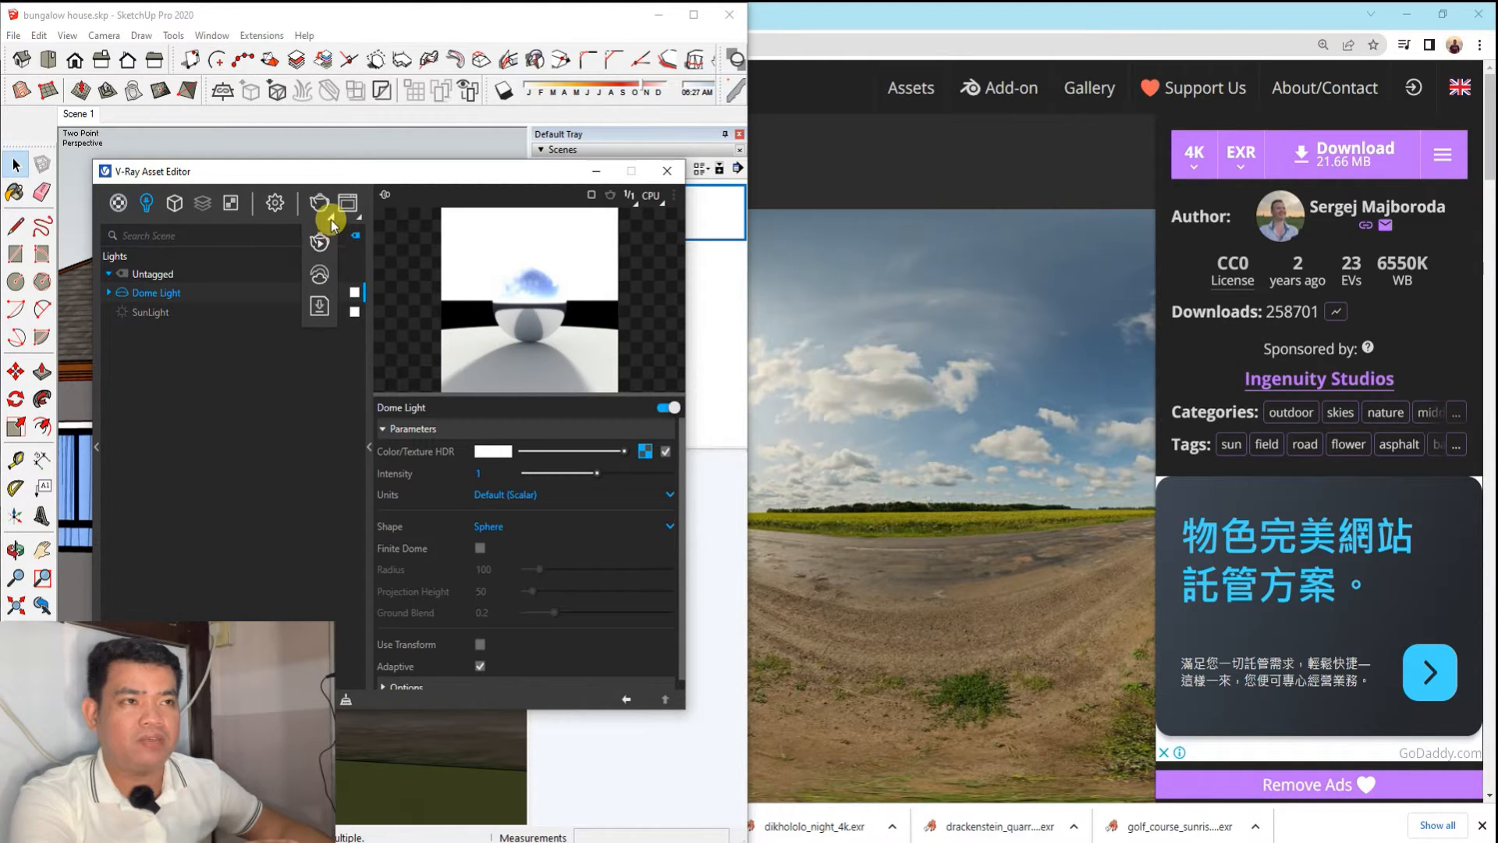
click(331, 223)
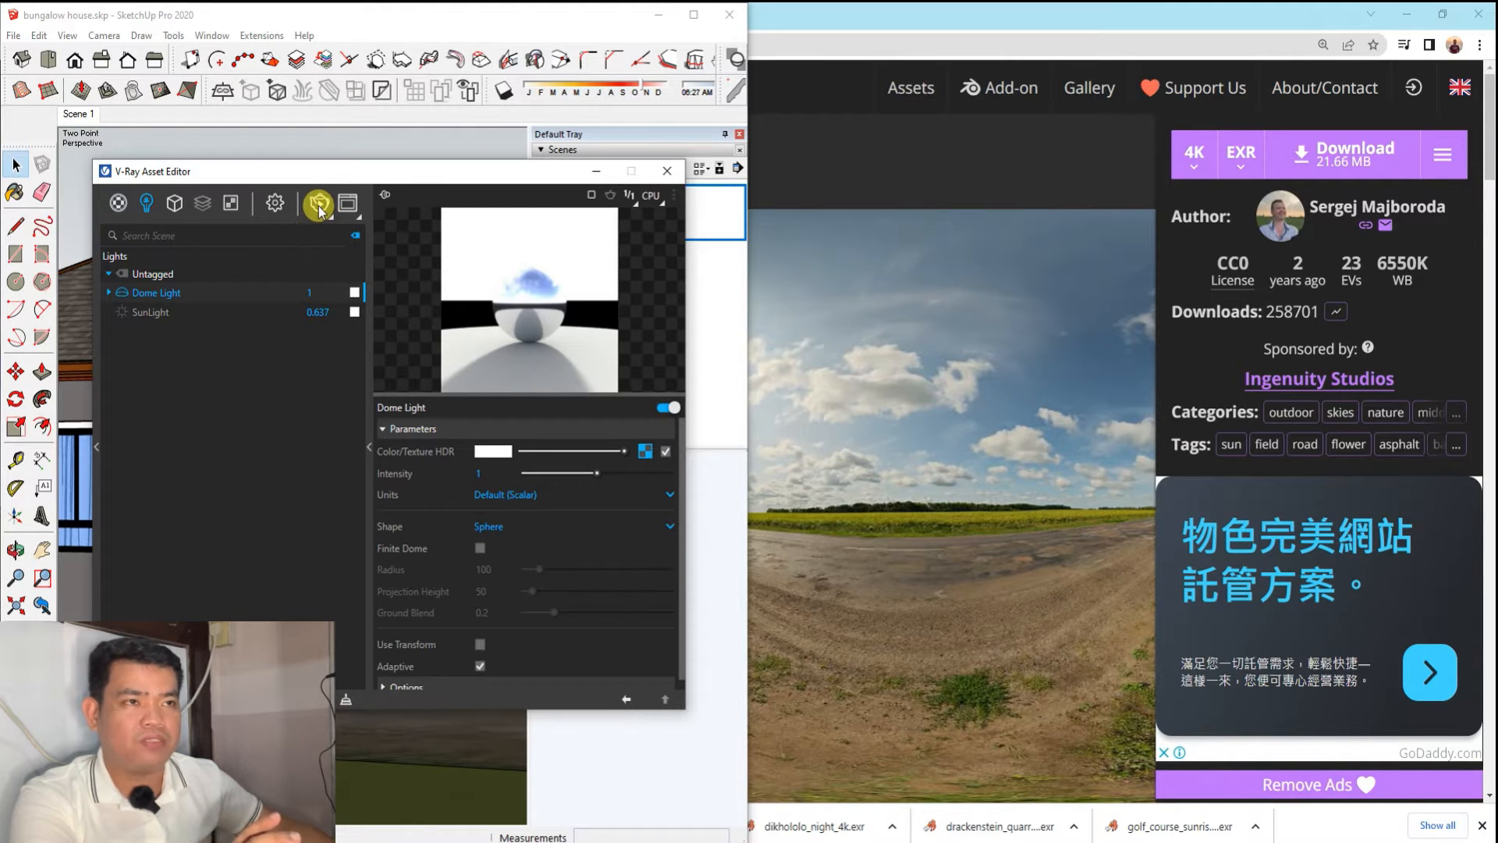
click(319, 205)
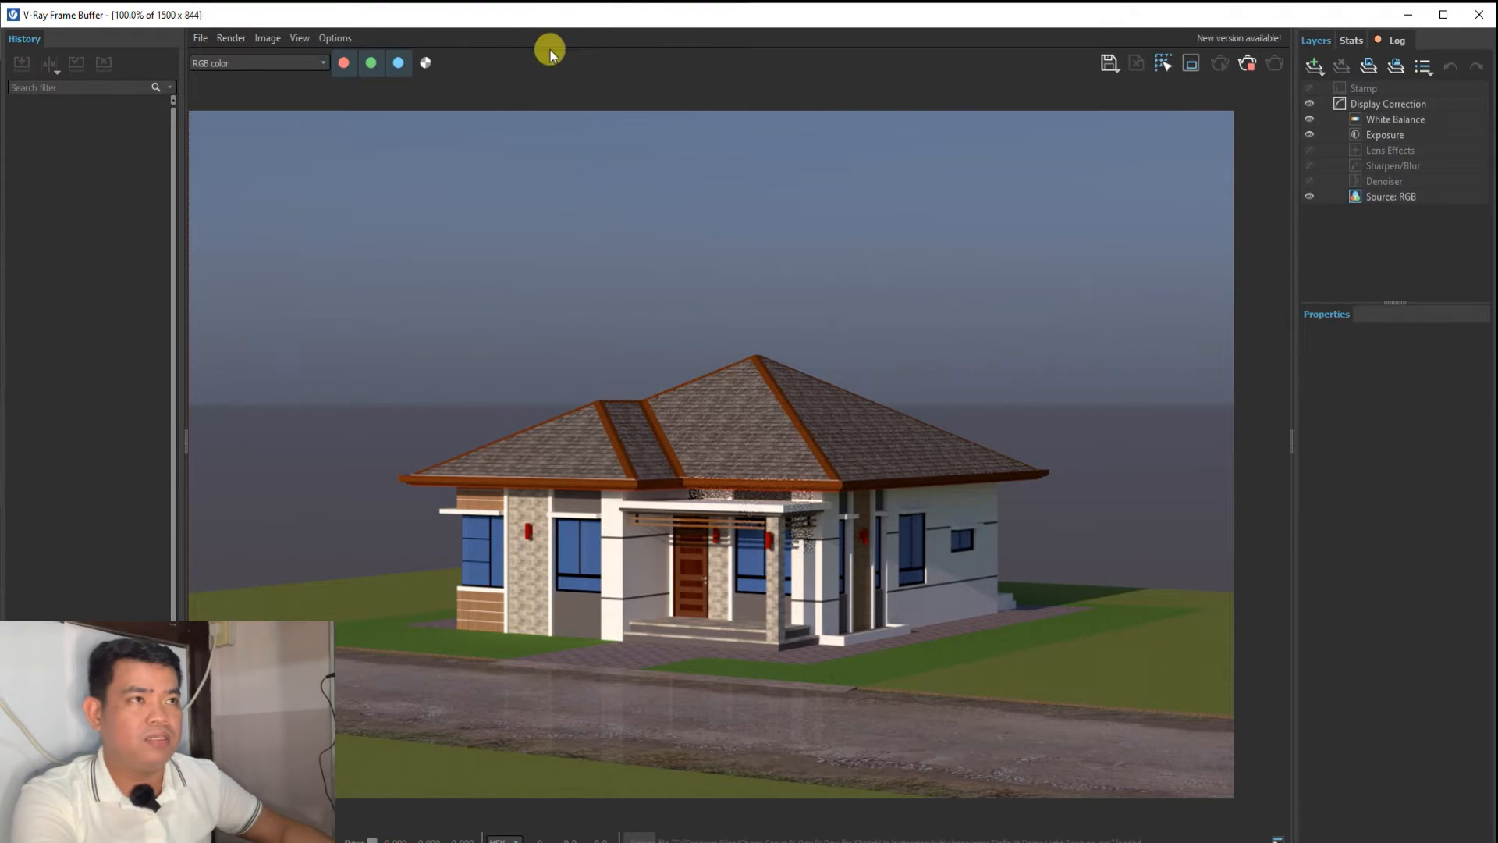
Snap the V-Ray Frame Buffer beside SketchUp, collapse its History and Layers panels and show the whole render at 50%.
mouse_move(561, 13)
mouse_down()
mouse_move(551, 324)
mouse_move(1486, 570)
mouse_move(1482, 598)
mouse_up()
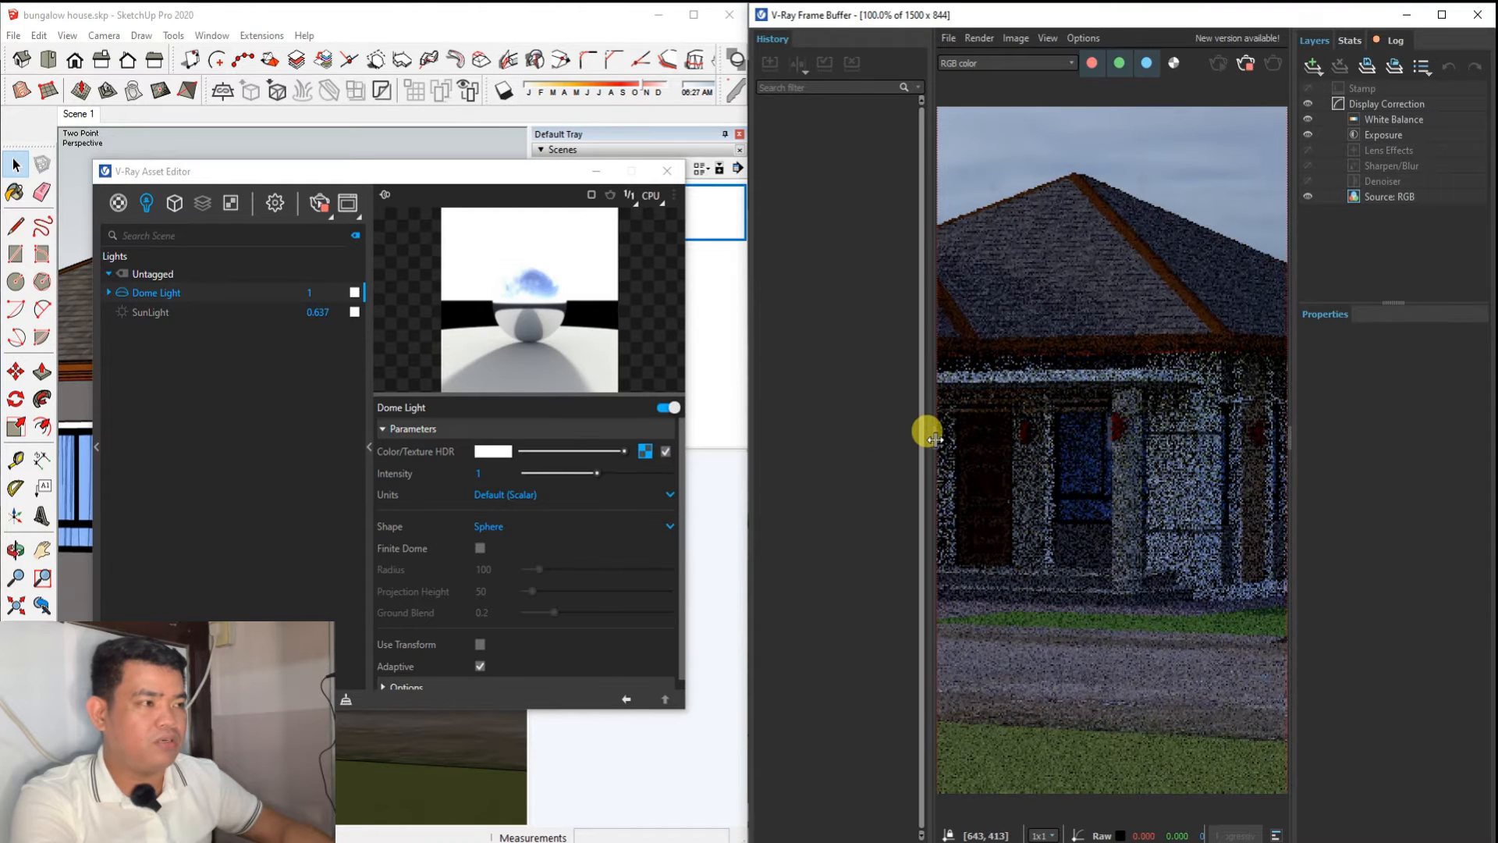
drag(934, 439, 740, 435)
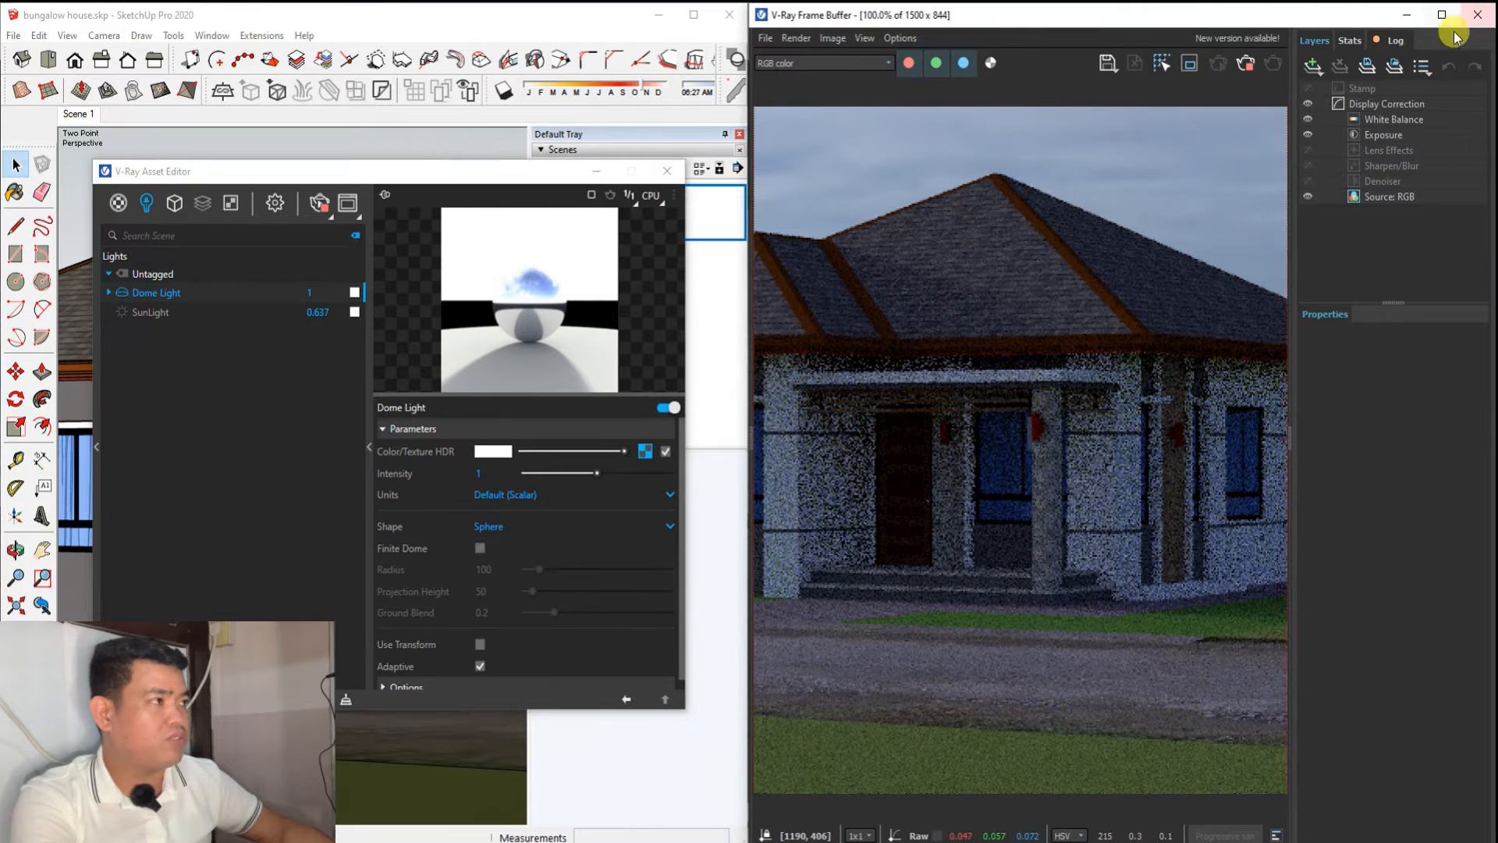
drag(1293, 428, 1486, 485)
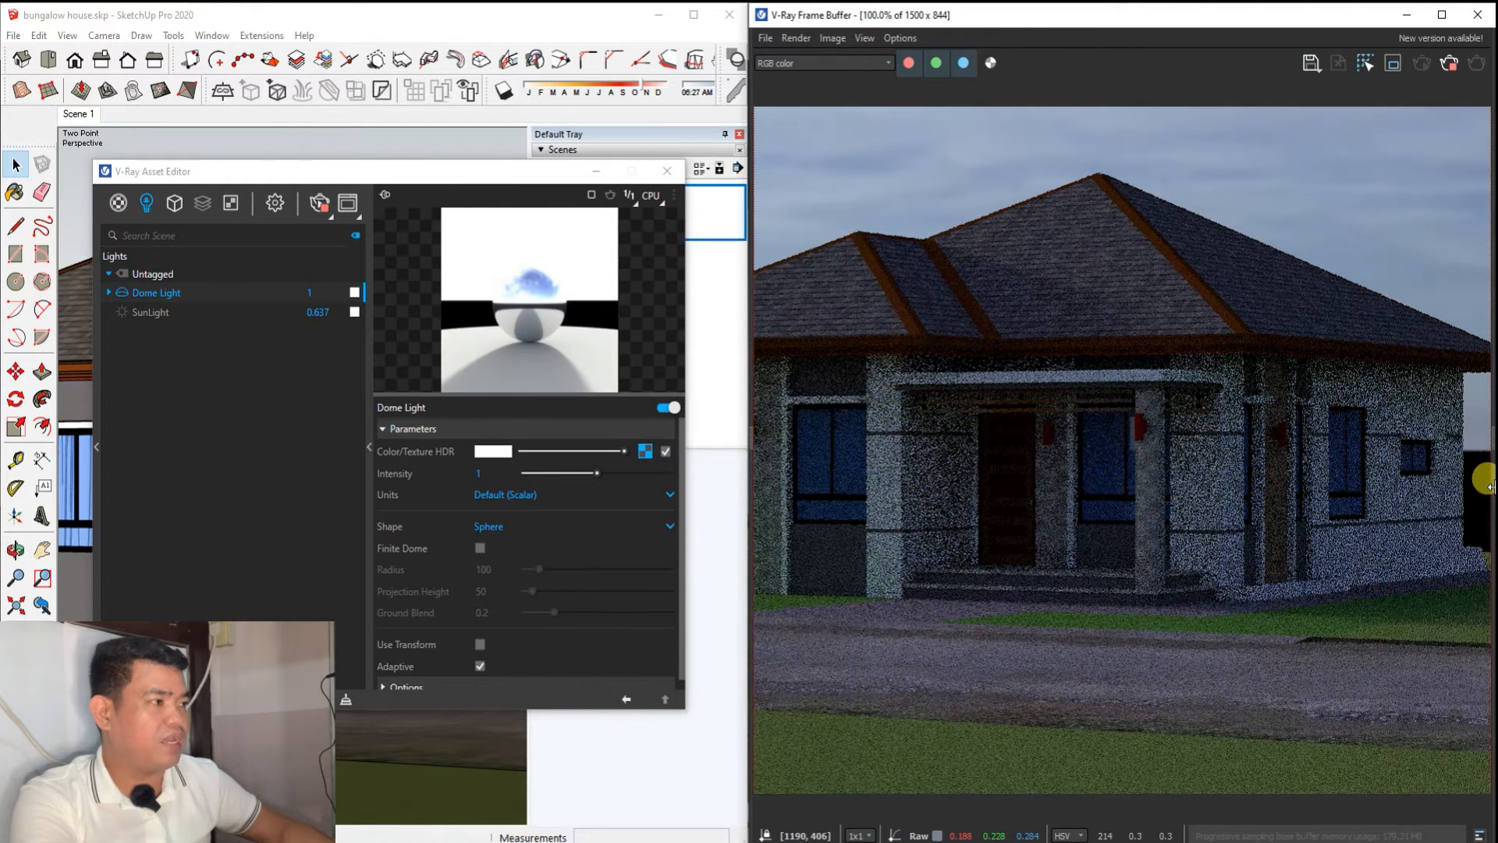
scroll(1150, 657, down, 1)
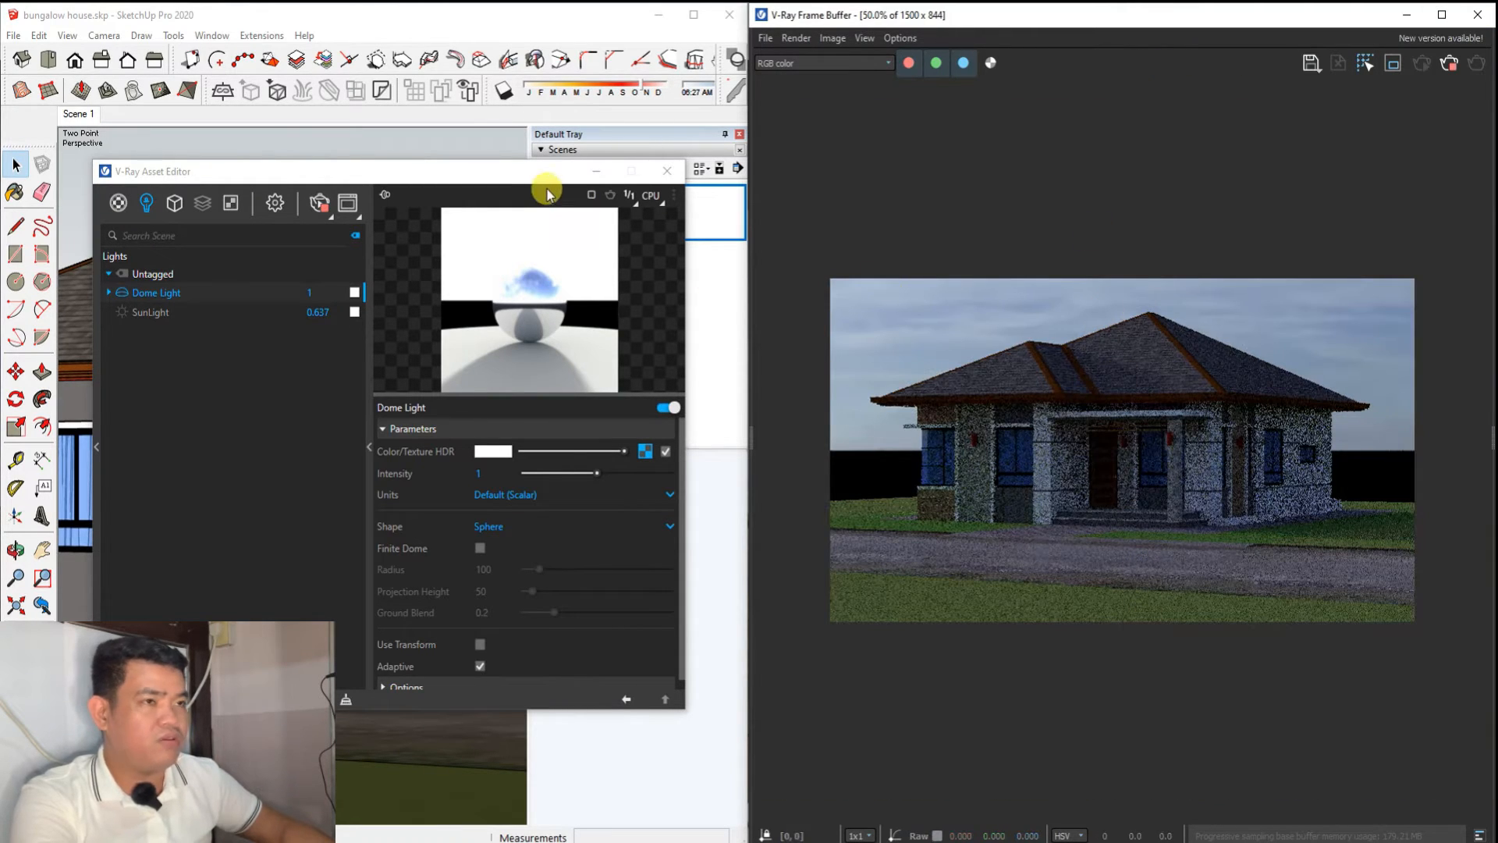
drag(538, 179, 522, 206)
scroll(972, 367, up, 1)
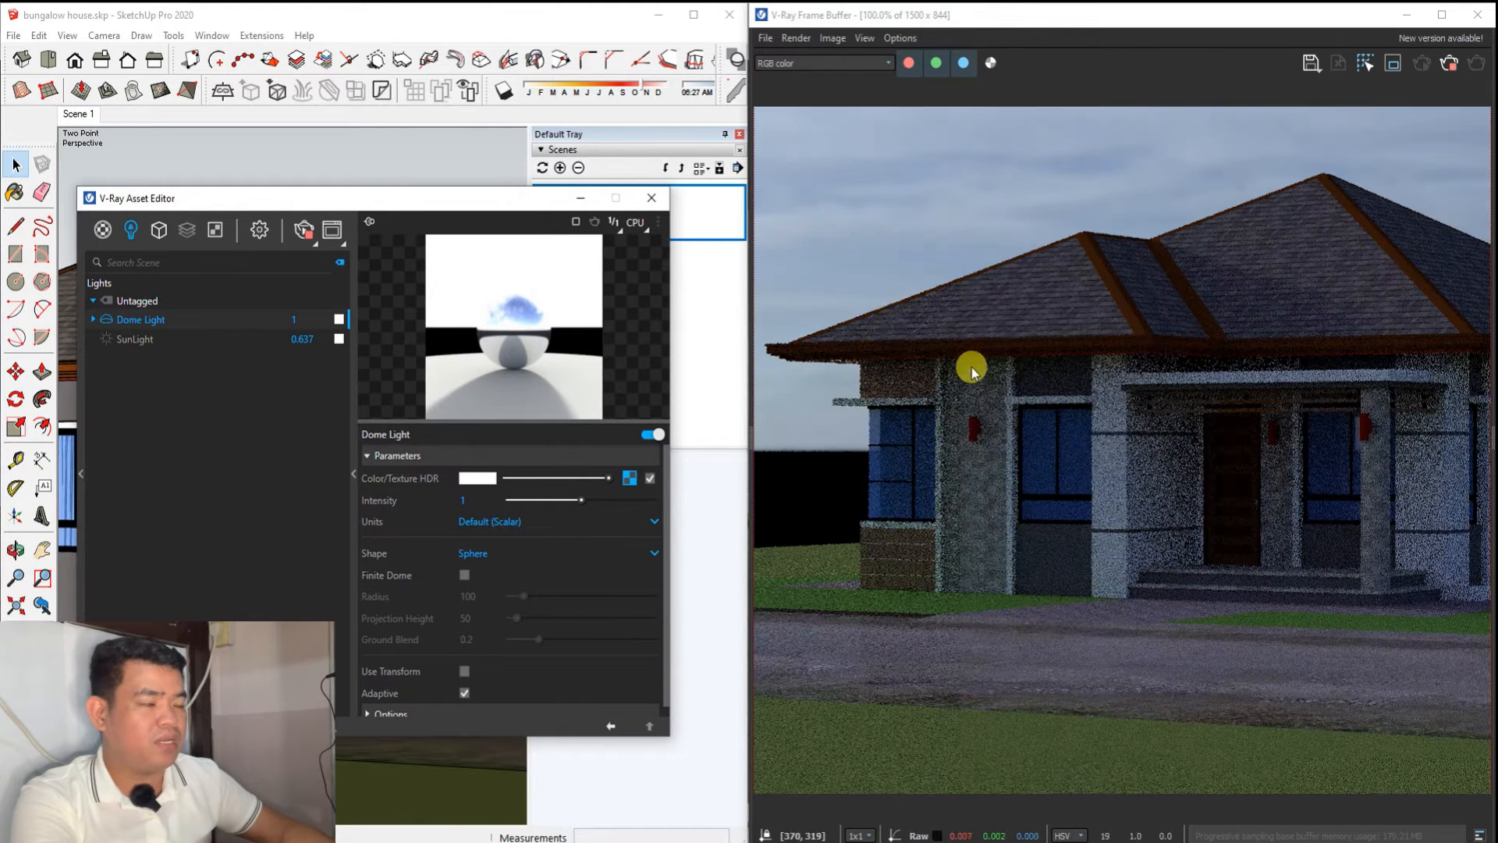
scroll(949, 484, down, 2)
scroll(963, 444, up, 2)
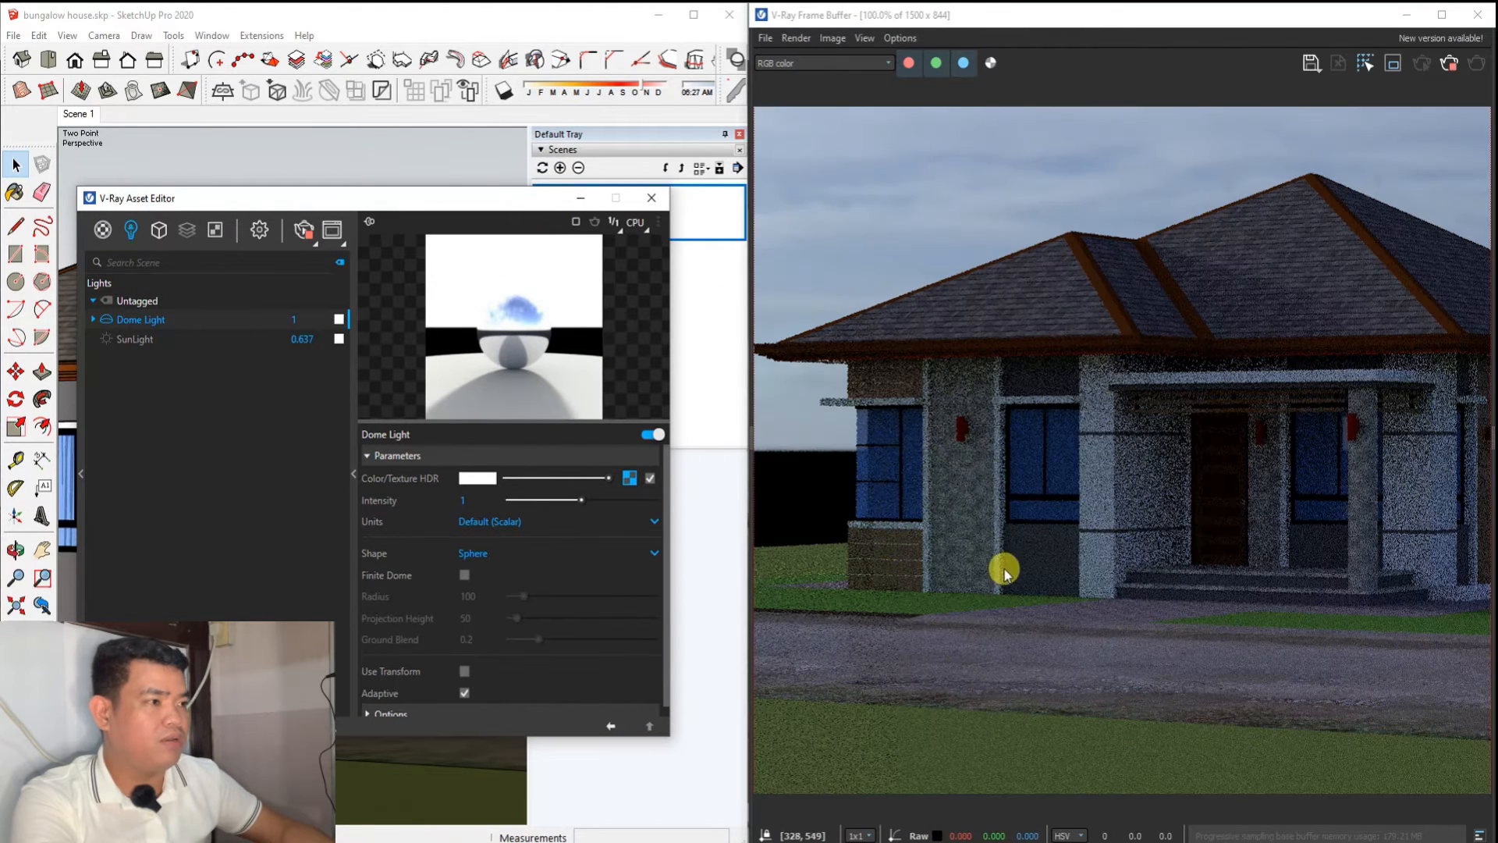
scroll(1004, 569, down, 1)
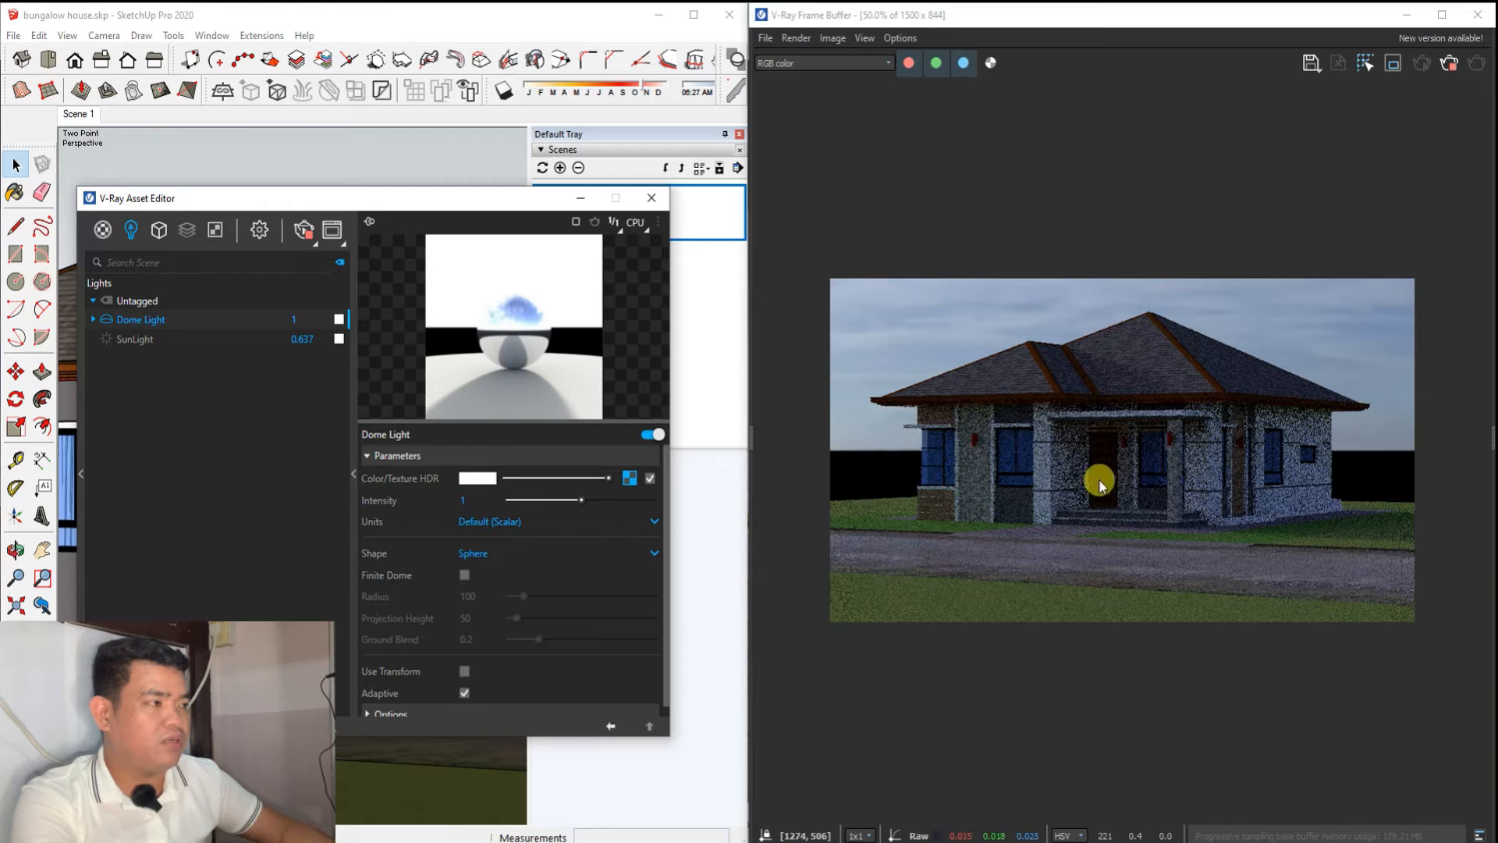
Replace the Dome Light's HDR texture bitmap with sunflowers_4k (1).exr from the Downloads folder and return to the light's parameters.
drag(324, 204, 387, 201)
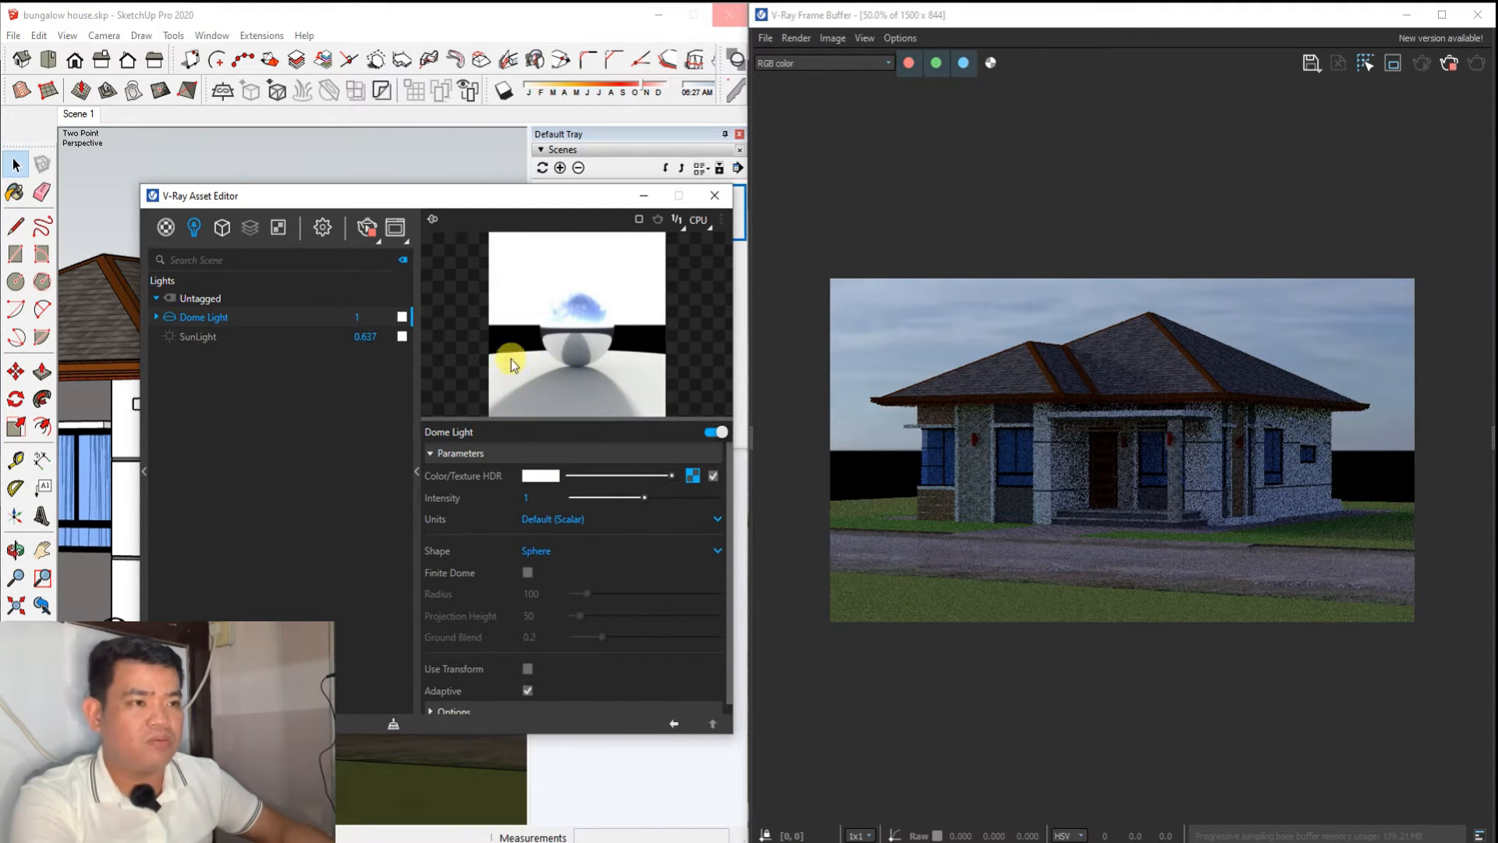
click(692, 475)
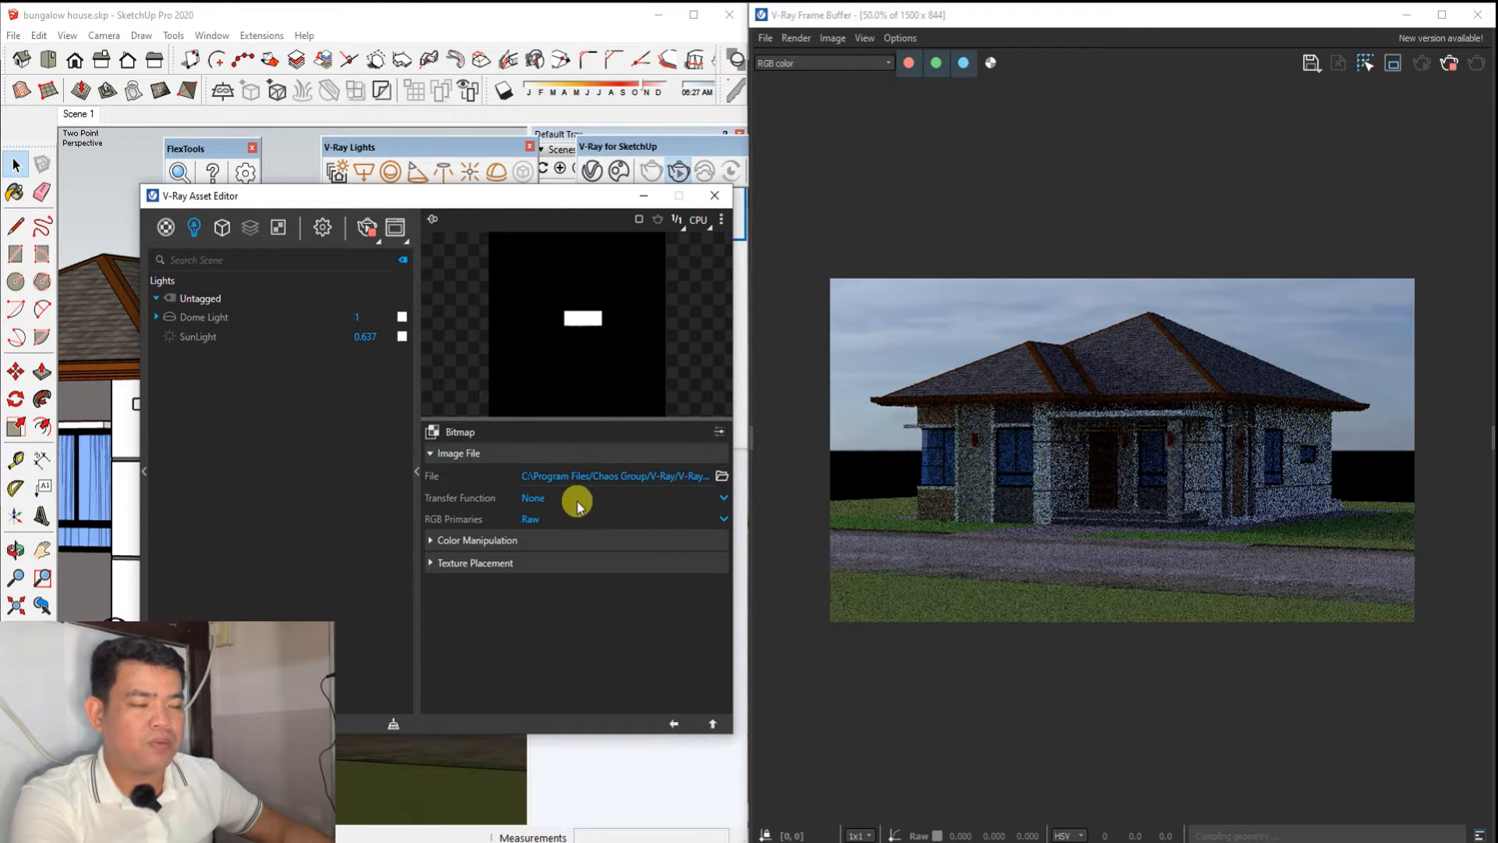
drag(585, 195, 544, 202)
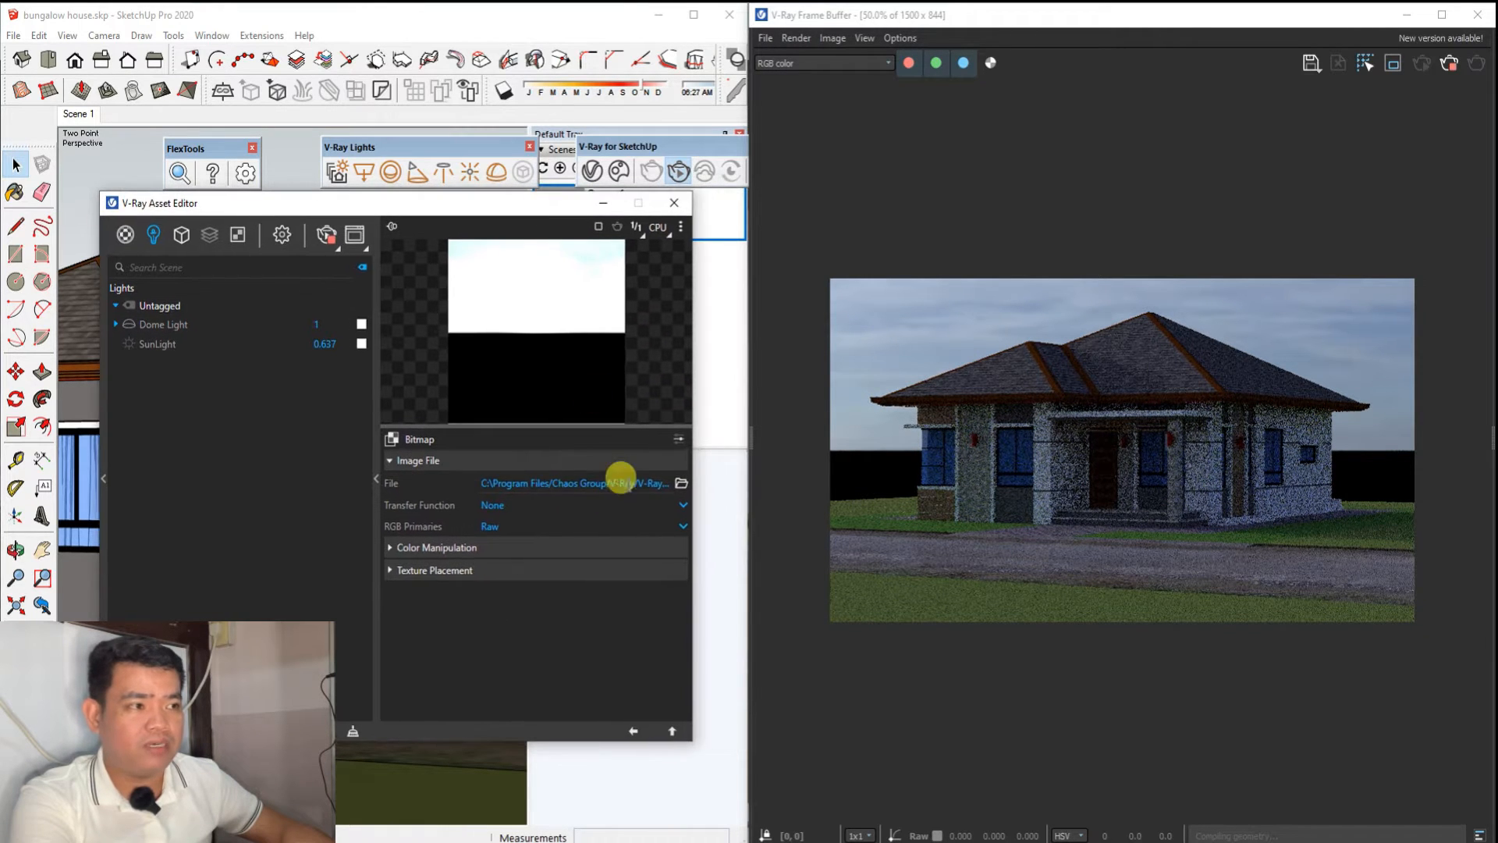
click(680, 485)
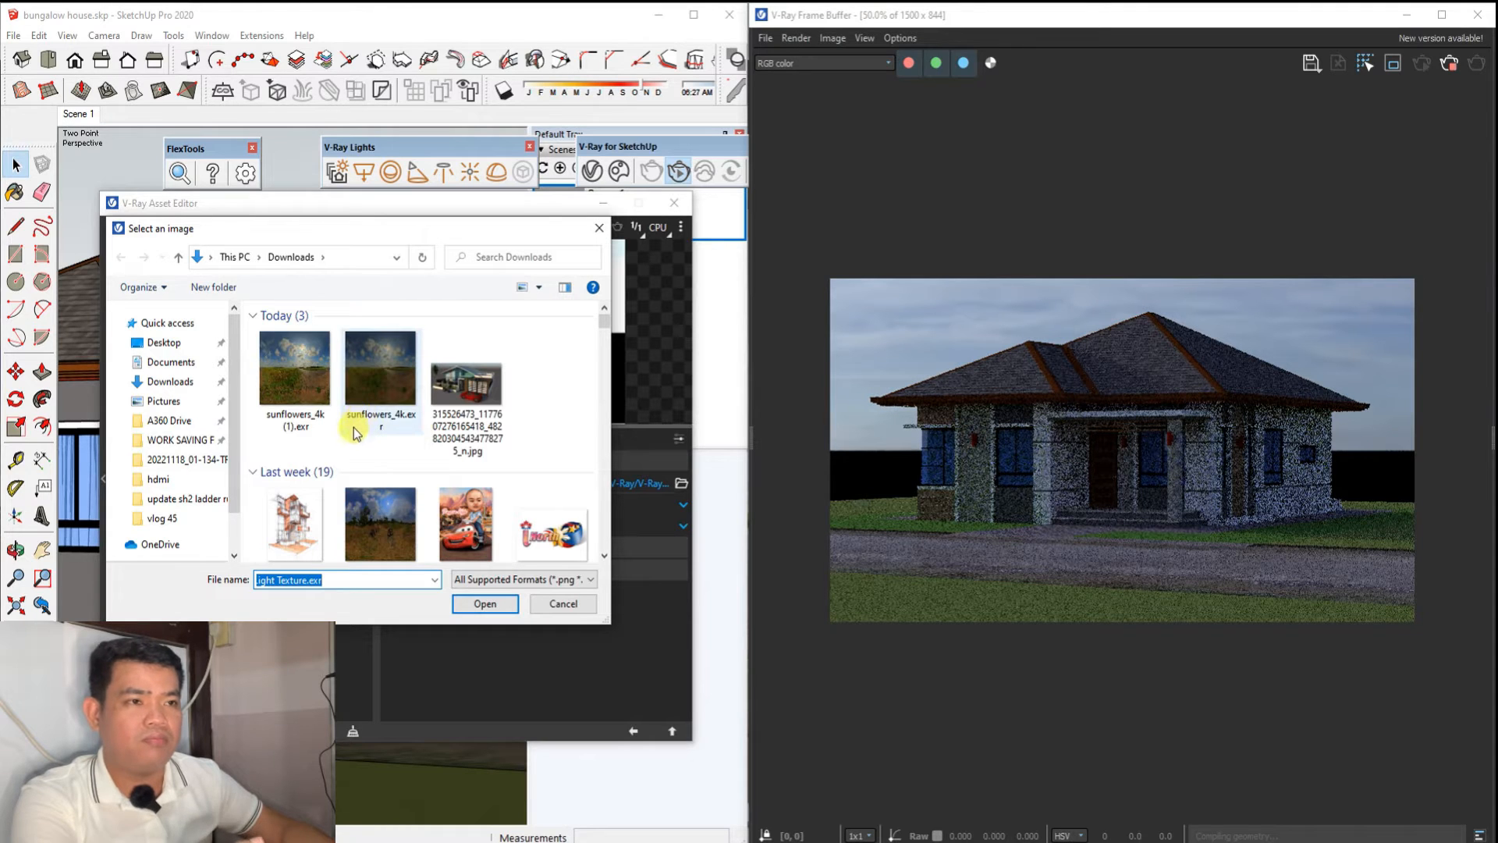
click(294, 364)
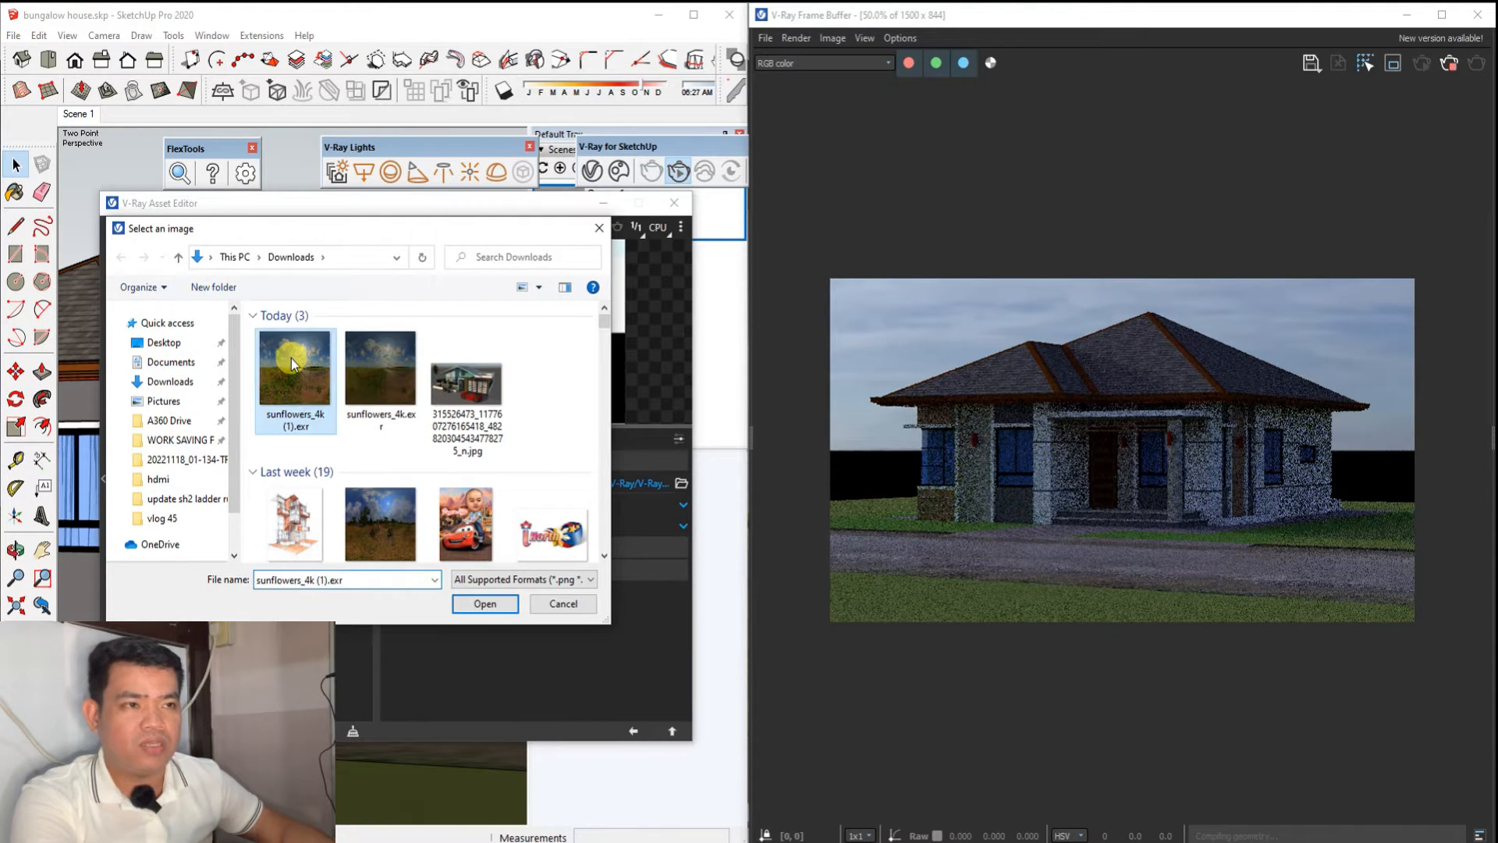
click(489, 605)
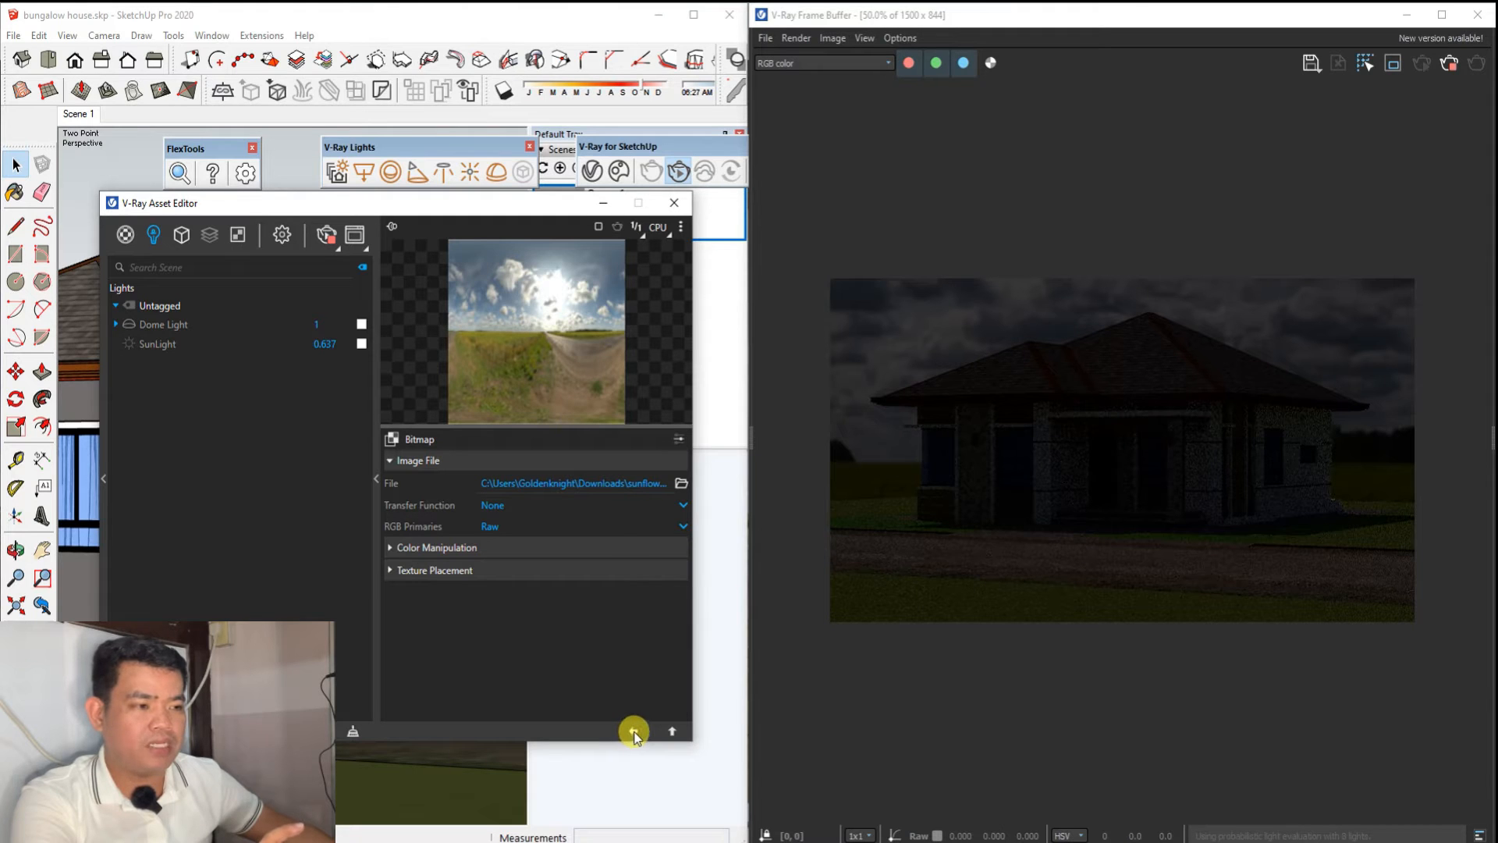
click(633, 731)
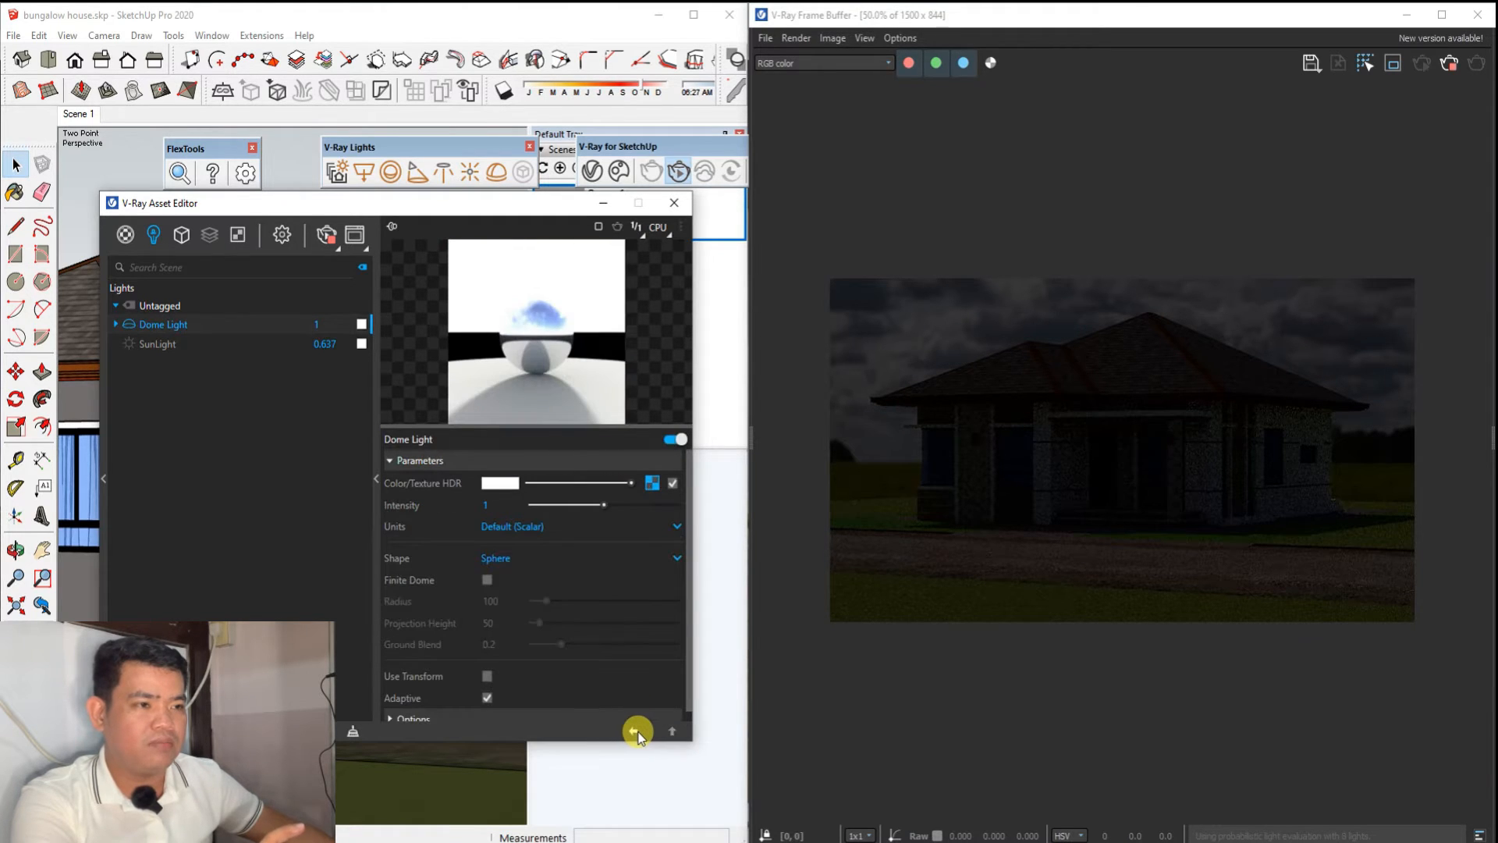
Set the Dome Light's intensity to 40 and check the brightness in the interactive render.
scroll(503, 562, down, 1)
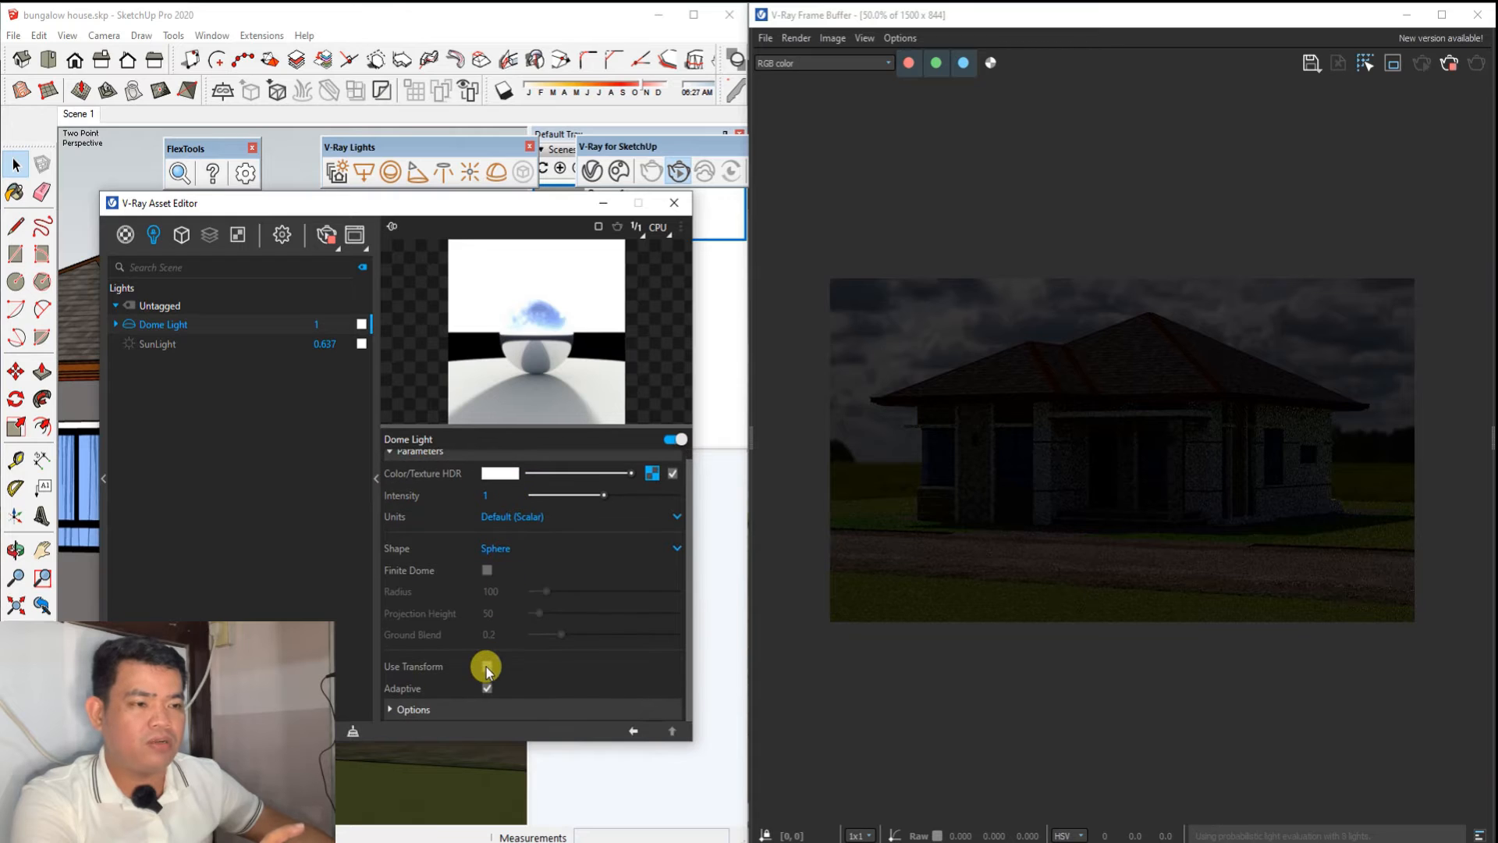
scroll(485, 663, up, 1)
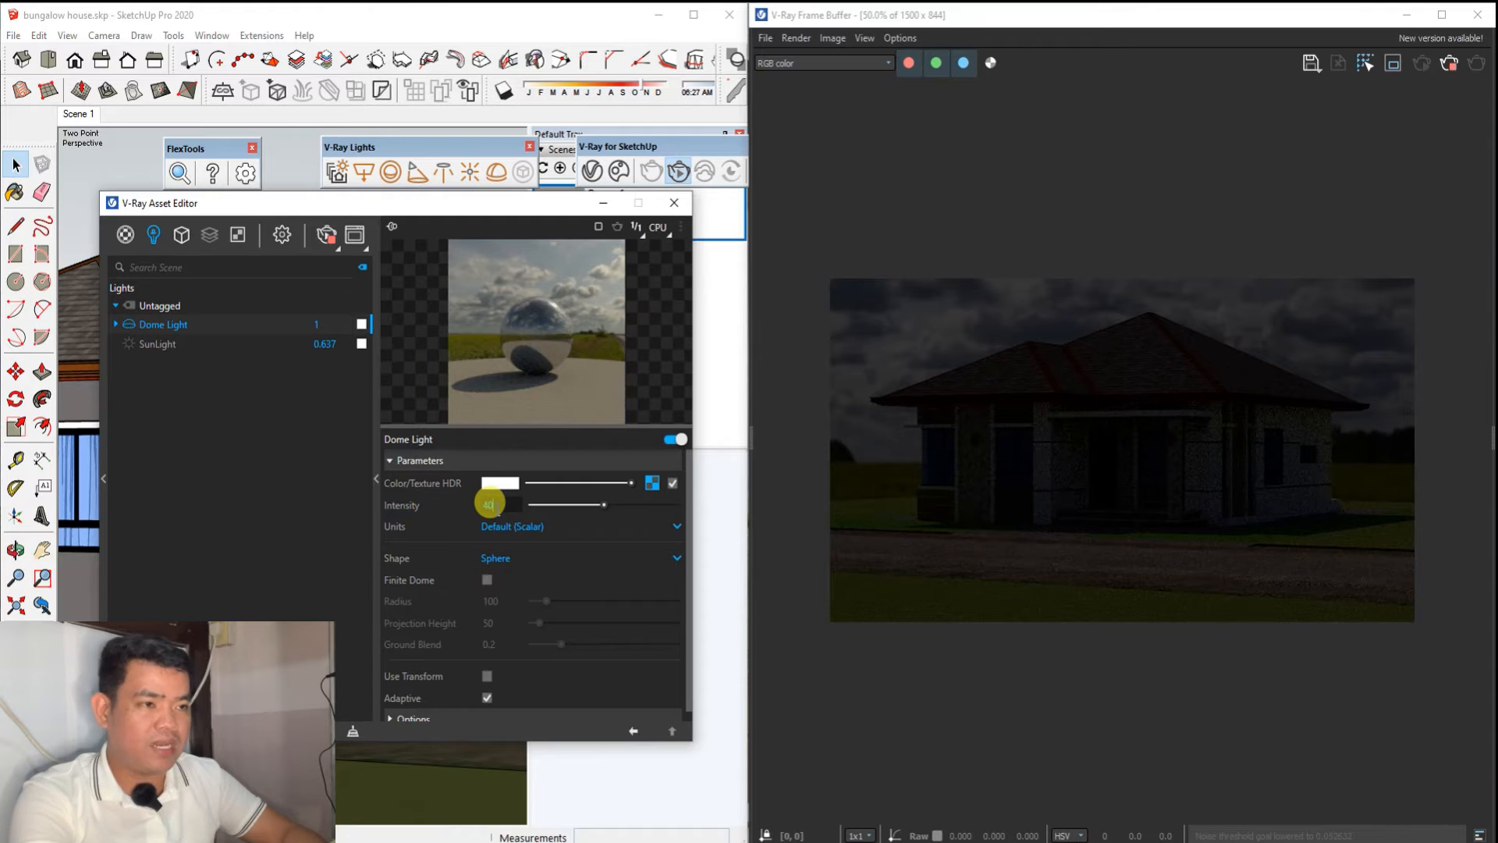
key(Return)
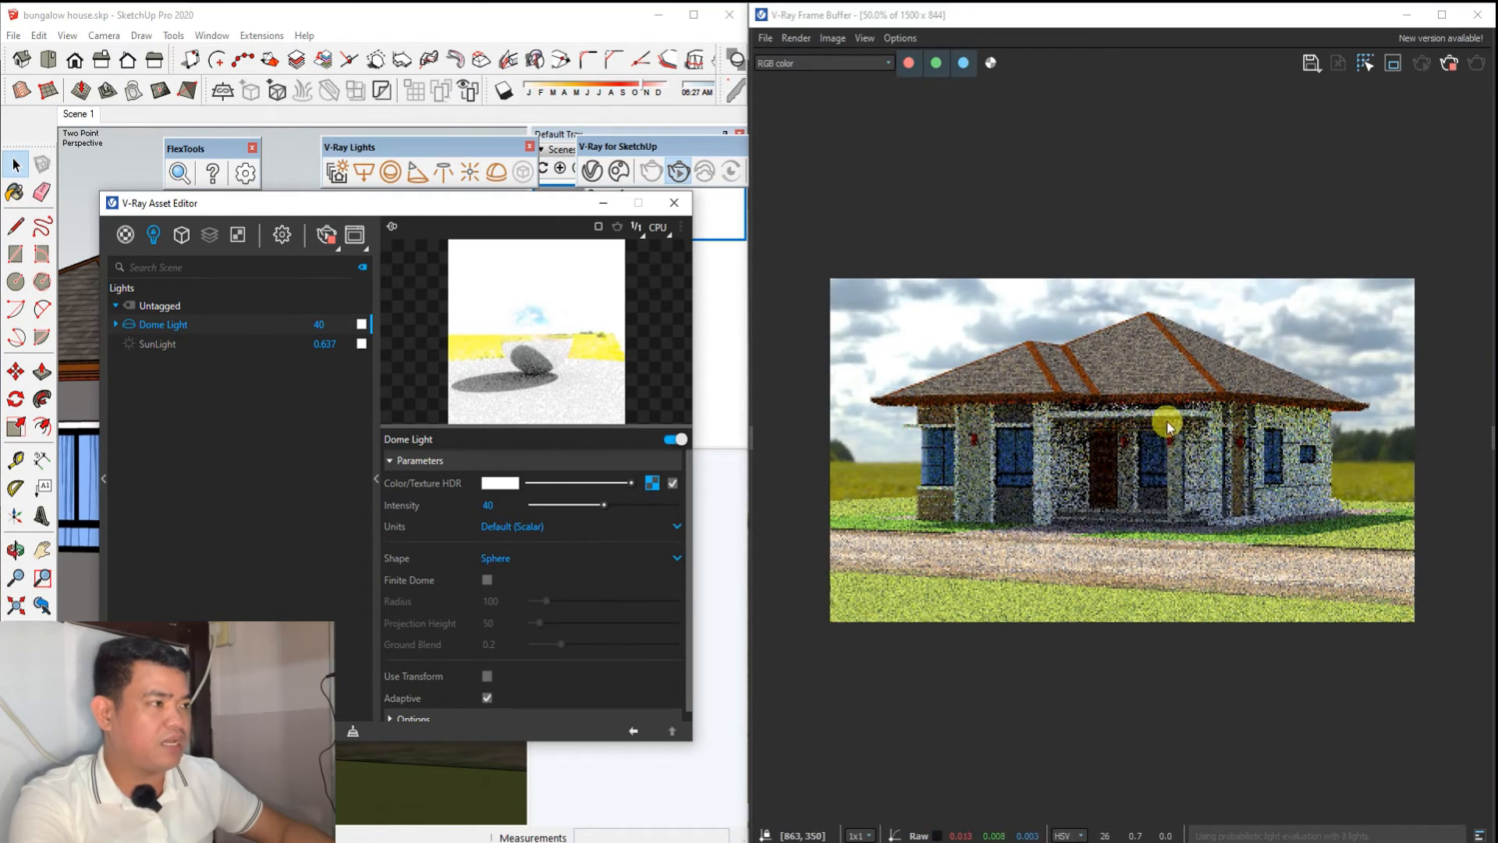
scroll(1162, 426, down, 1)
scroll(1149, 449, up, 2)
scroll(1134, 503, down, 1)
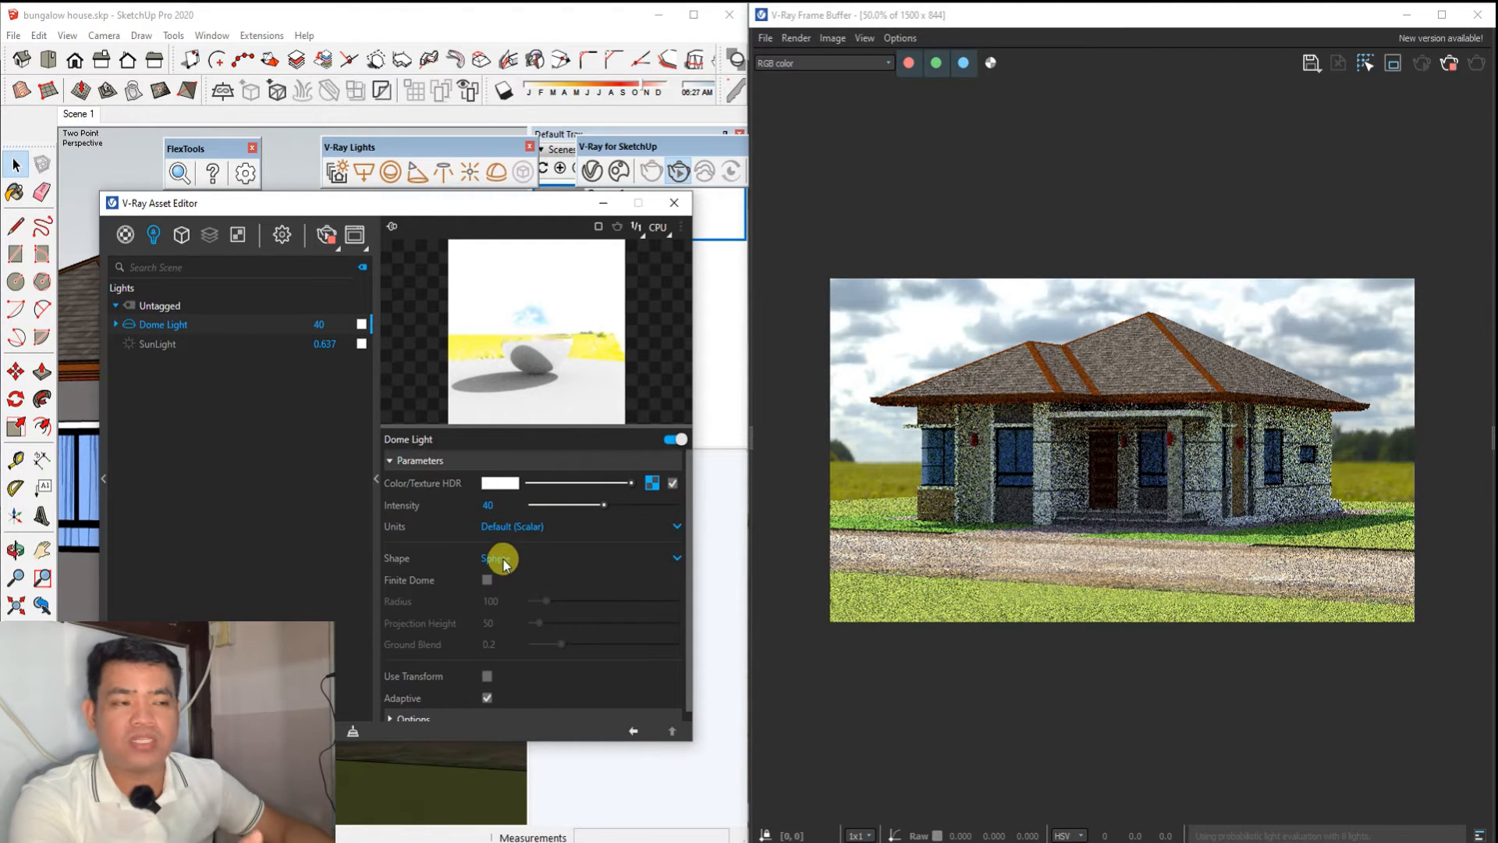
scroll(497, 569, down, 1)
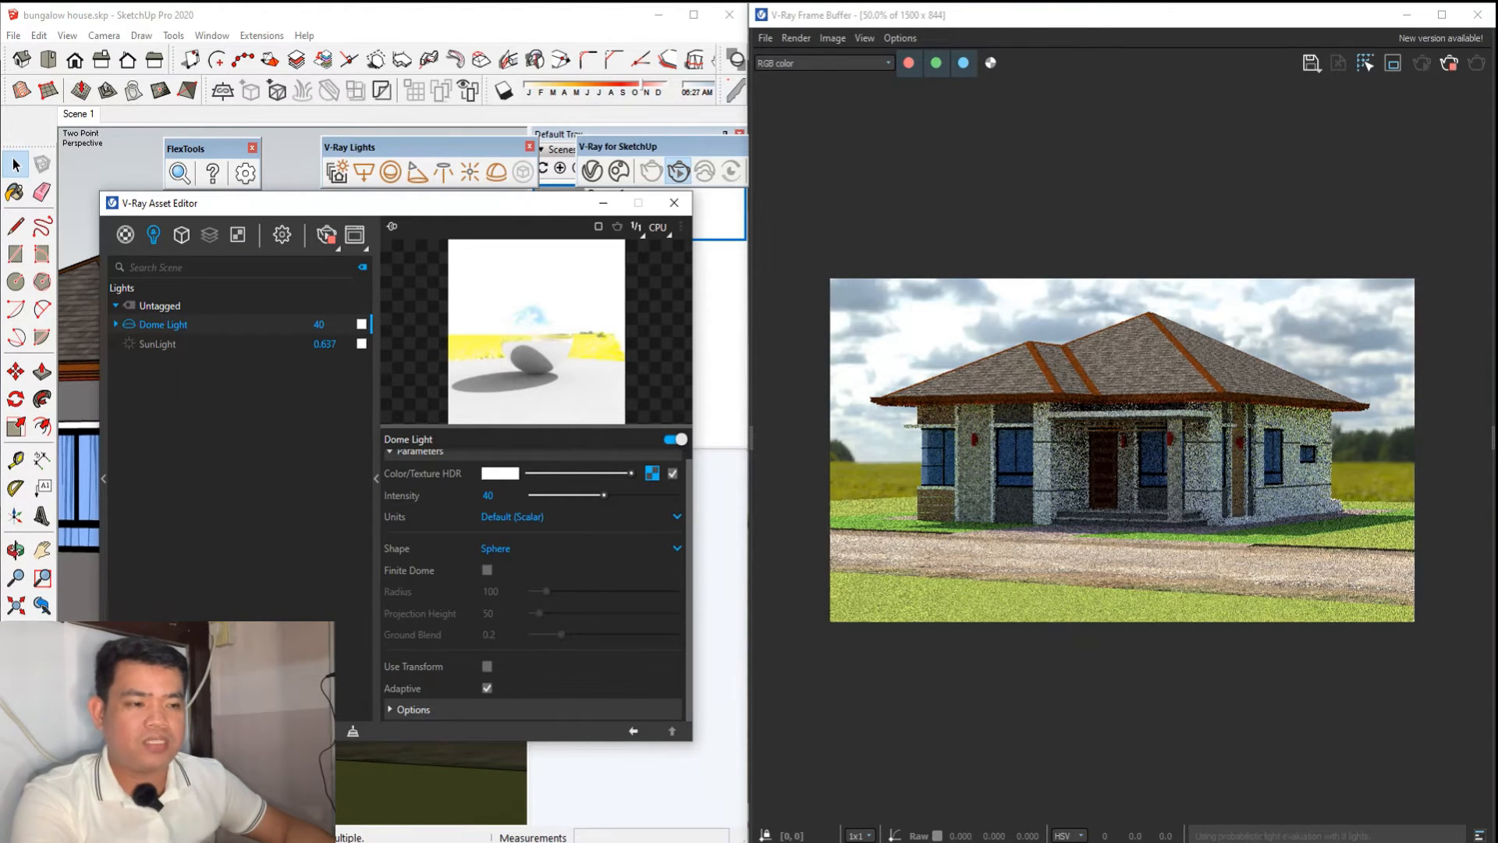
Browse the vlog app folder to all cad files in my official videos and view the V-RAY 5.2 / V-RAY 6 slide of v-ray install.pptx.
click(401, 840)
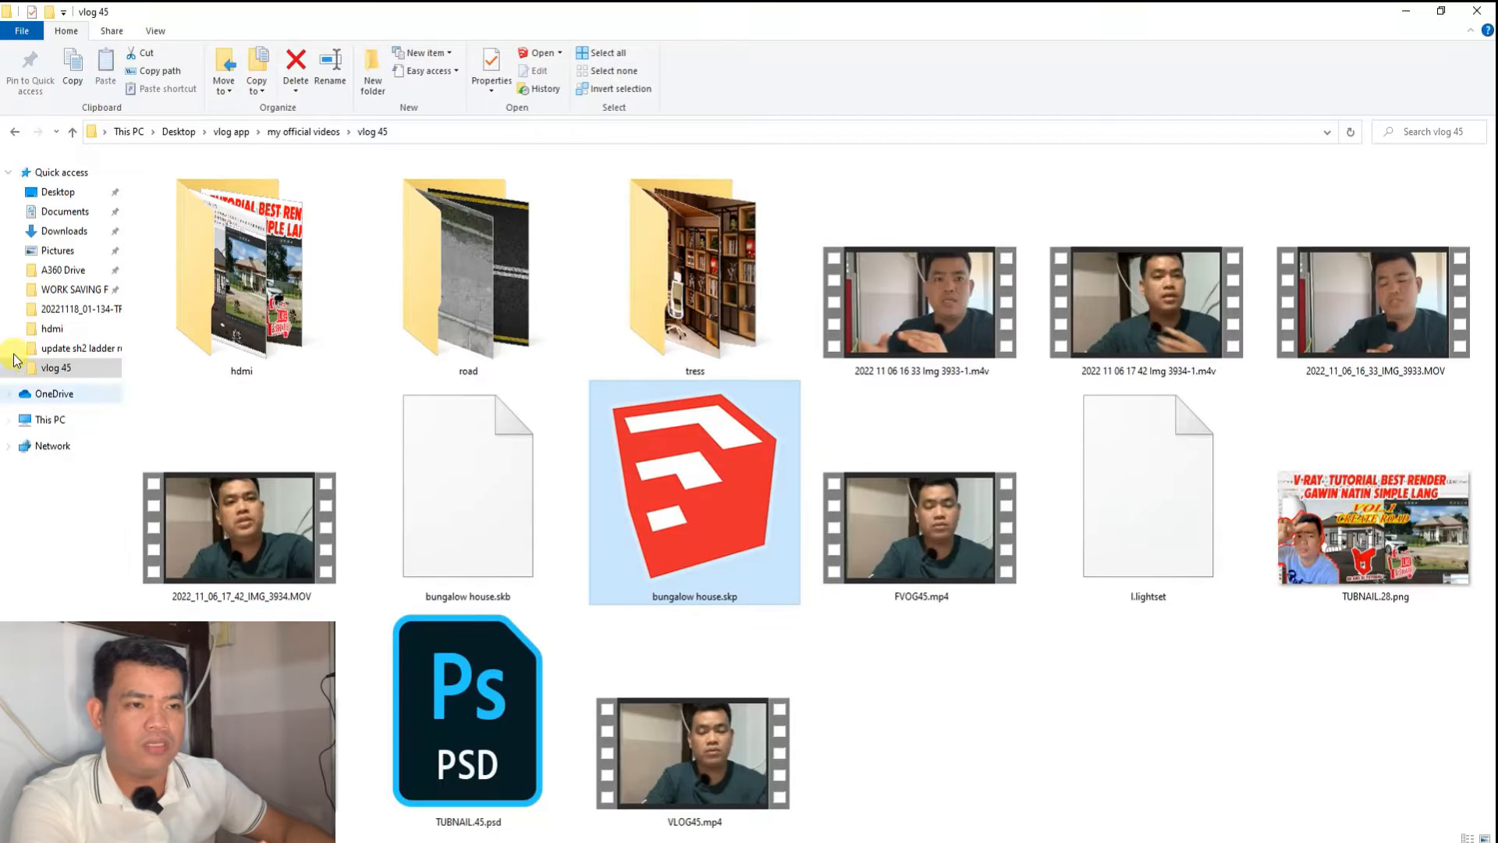
click(47, 370)
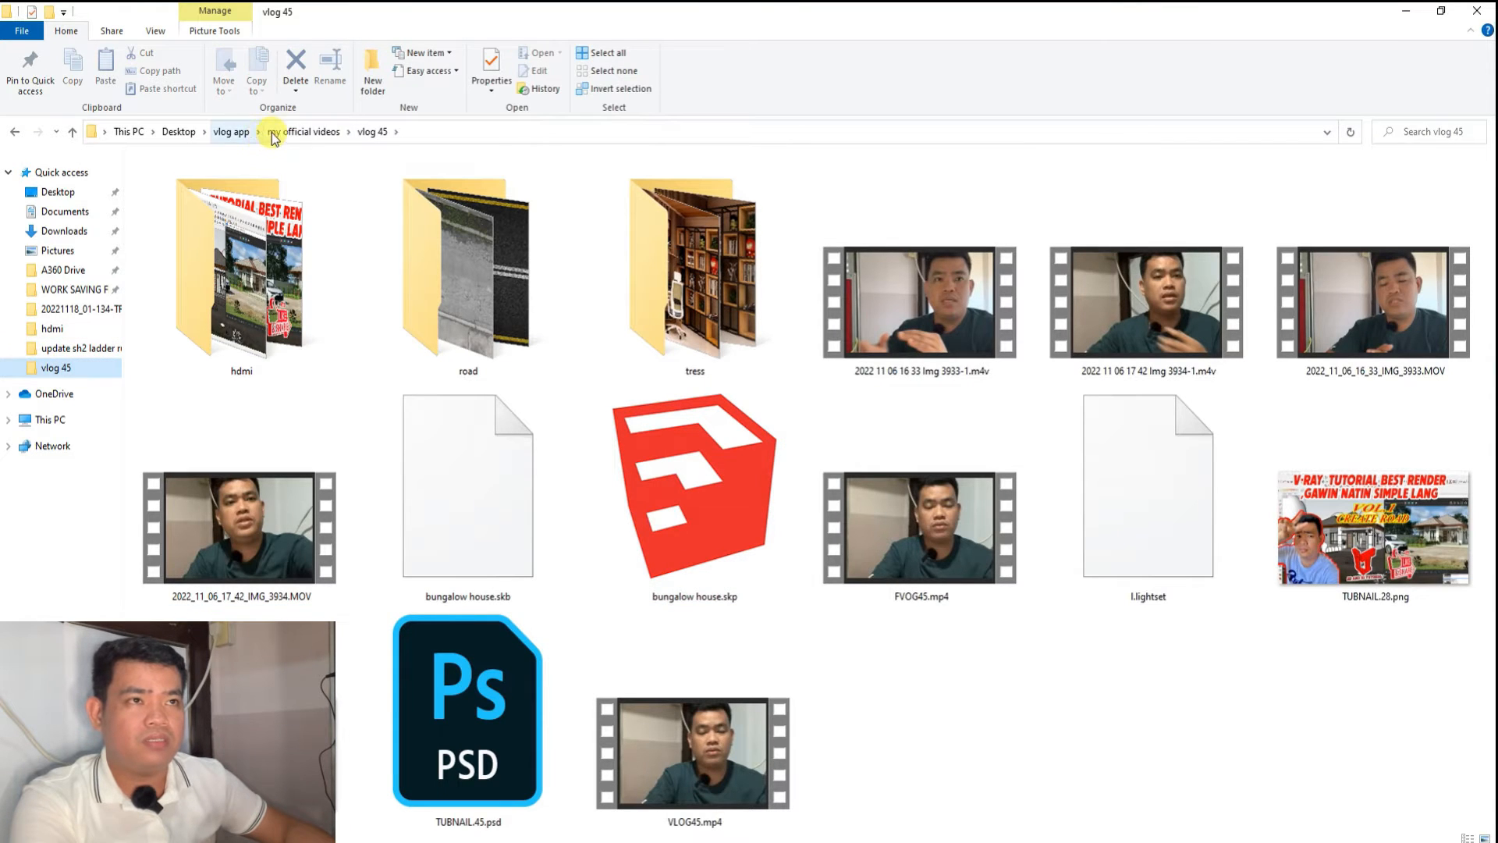
click(274, 133)
click(237, 133)
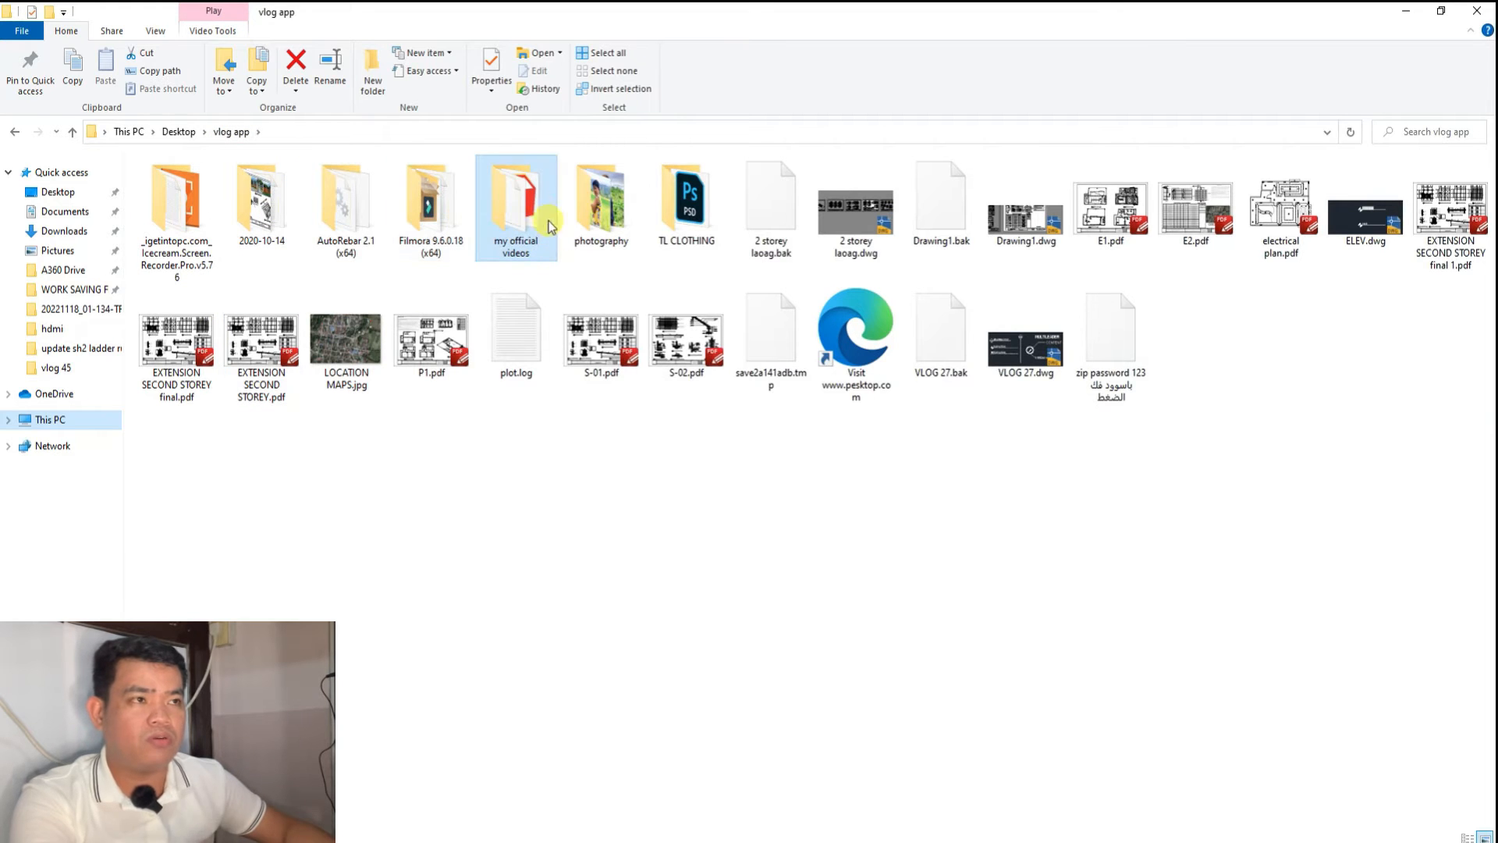
click(533, 199)
double_click(533, 199)
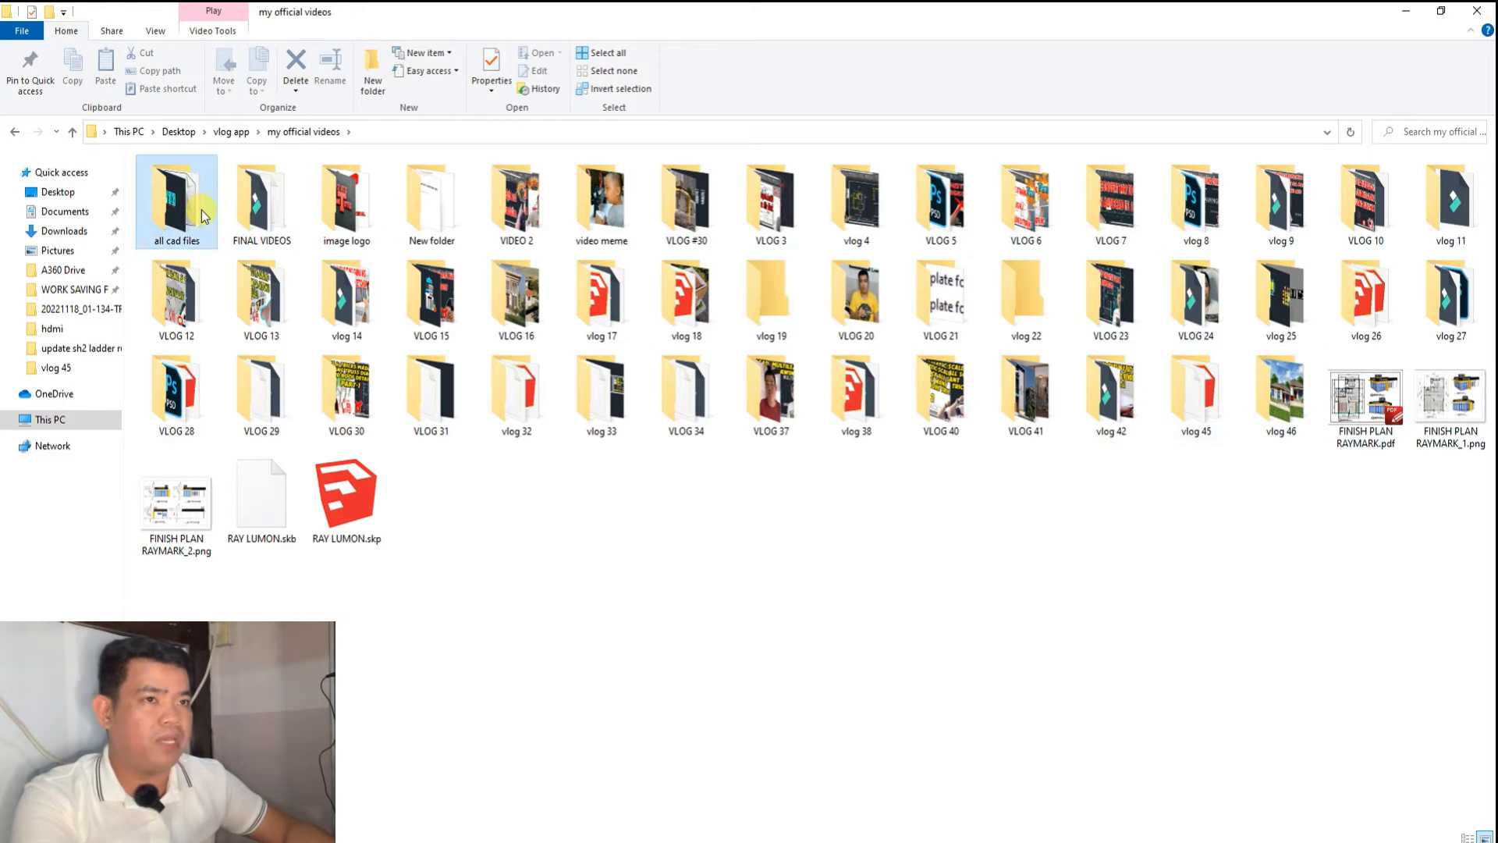
double_click(178, 201)
click(227, 764)
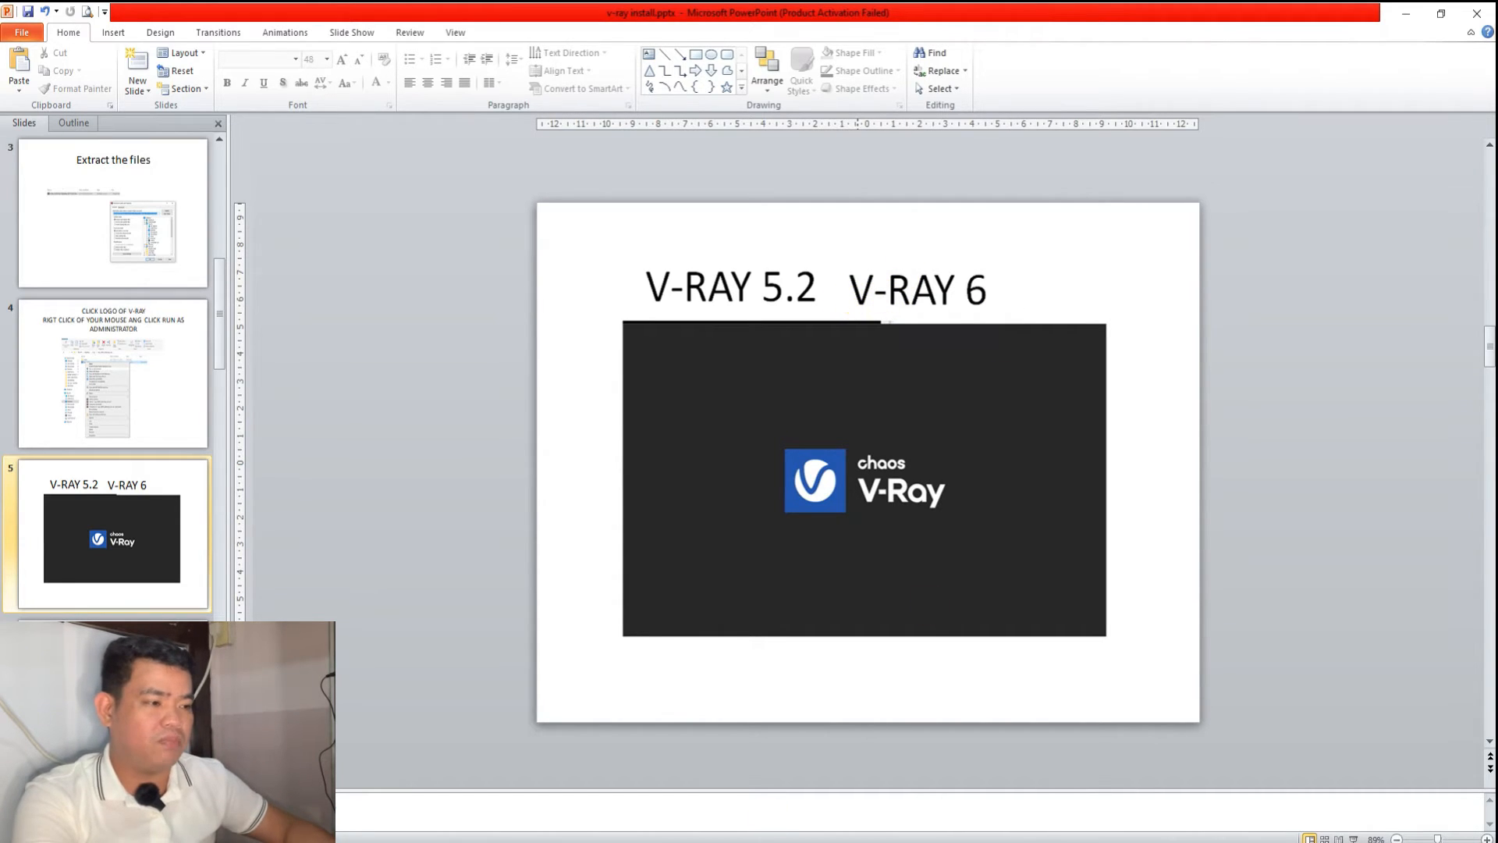
Switch back to the V-Ray Asset Editor and enable Finite Dome on the Dome Light with radius 1000 and projection height 16.4.
mouse_move(821, 839)
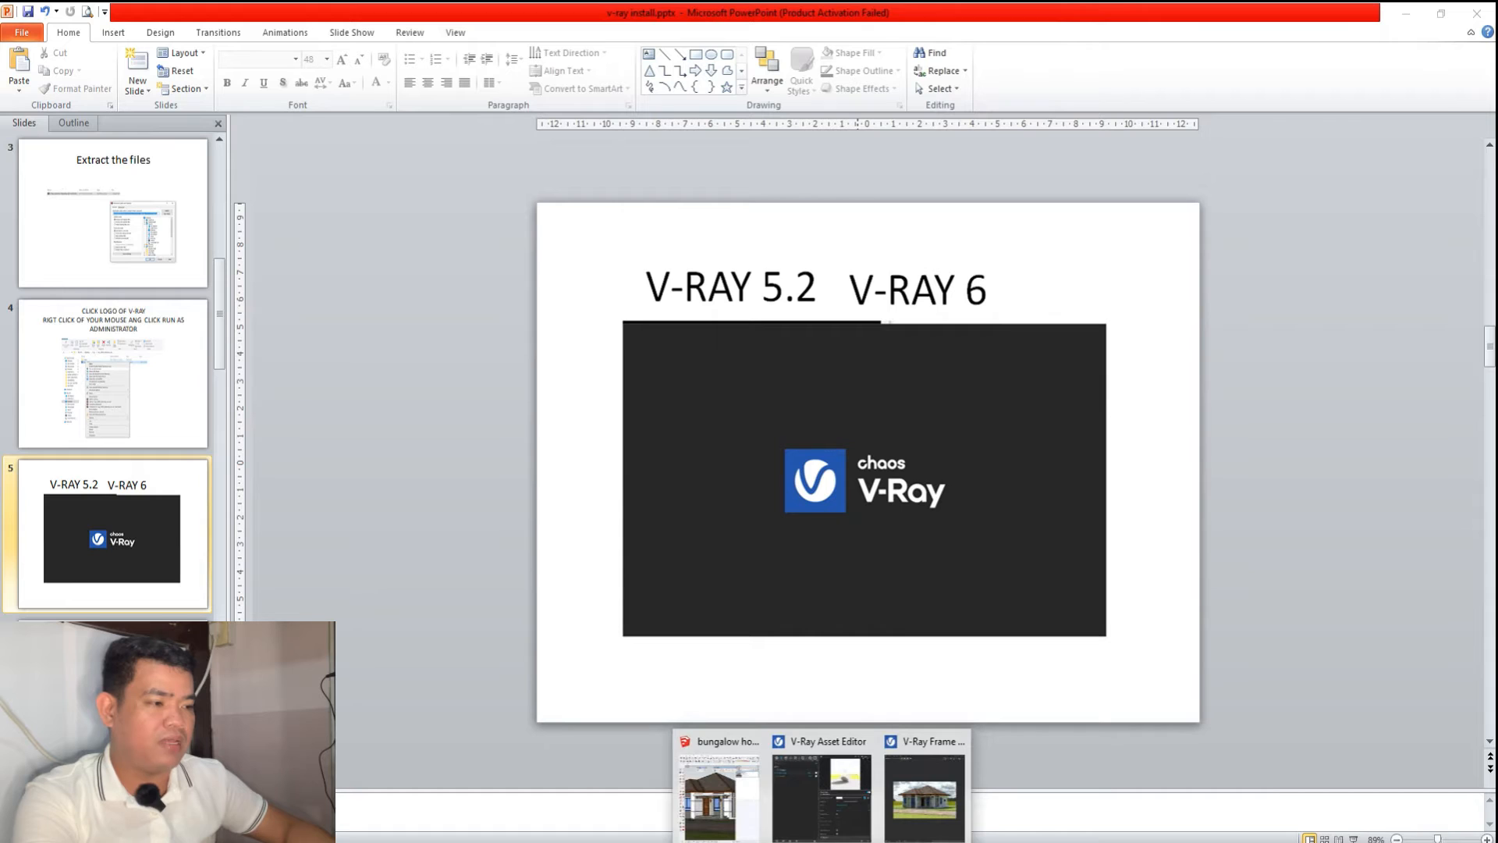
click(835, 789)
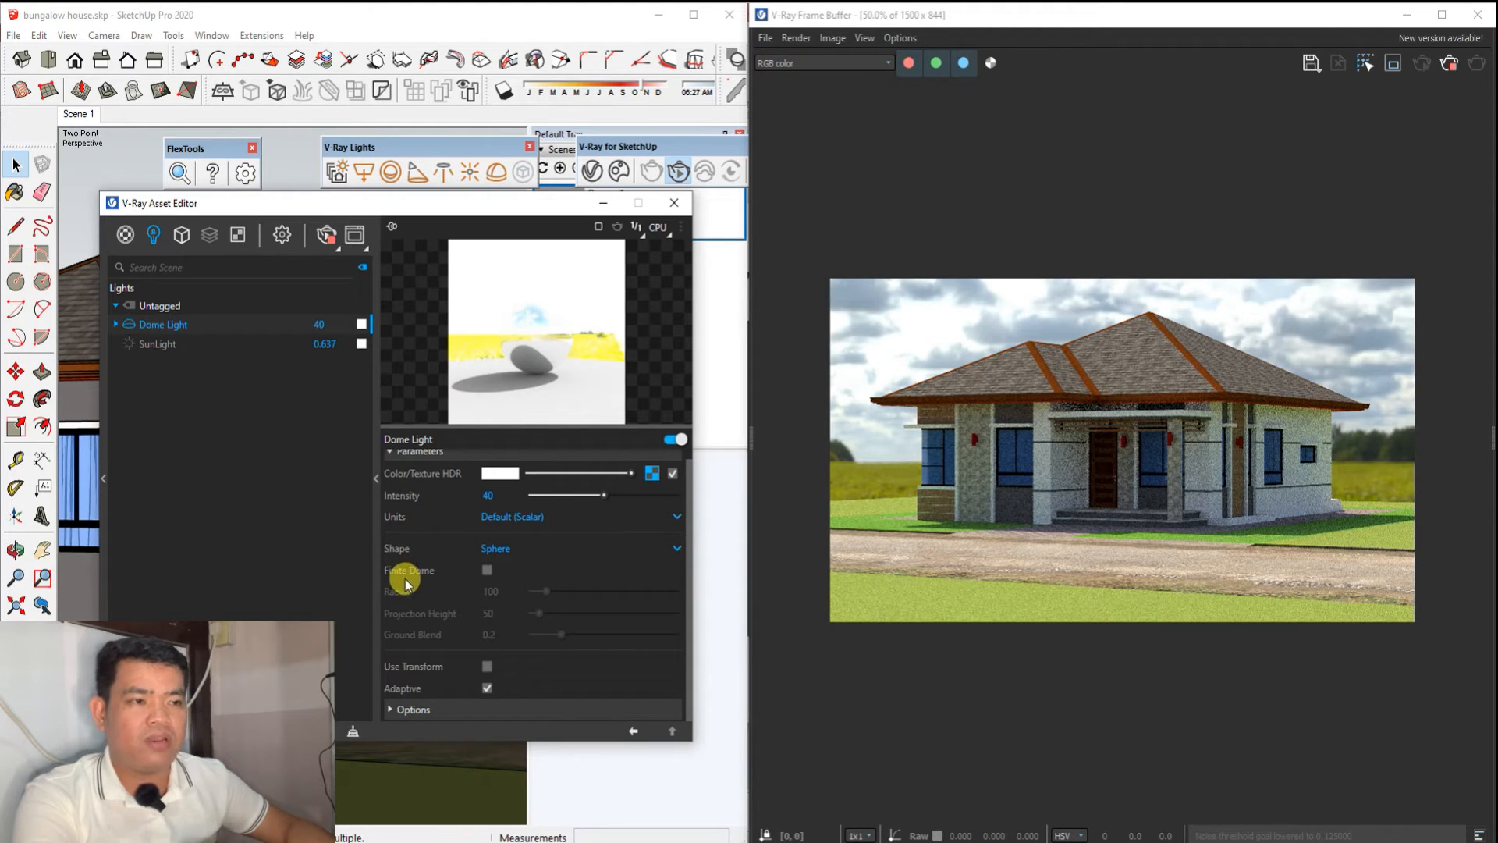
click(486, 570)
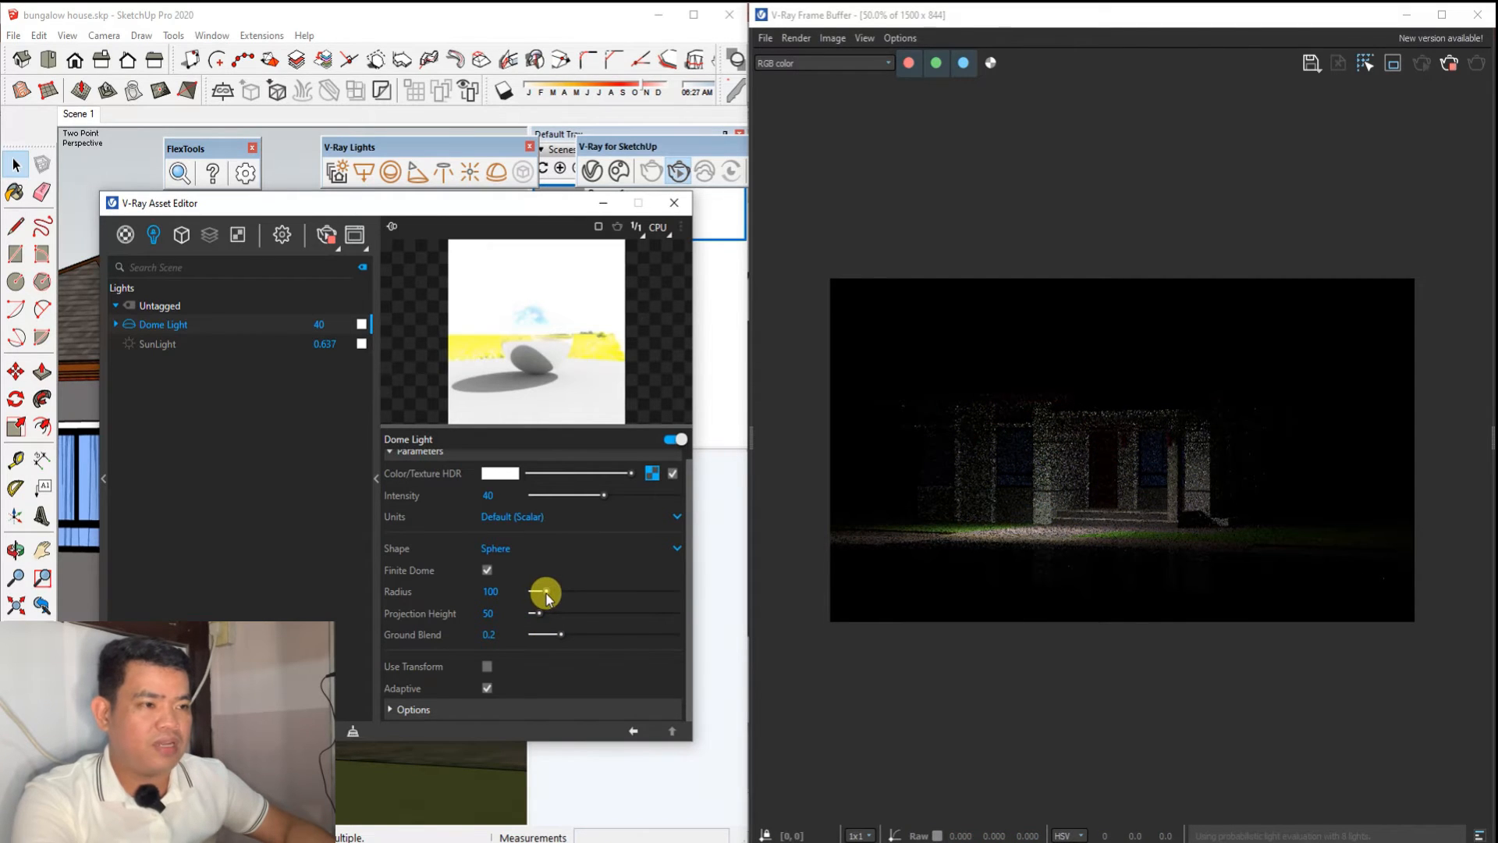
drag(604, 600, 677, 599)
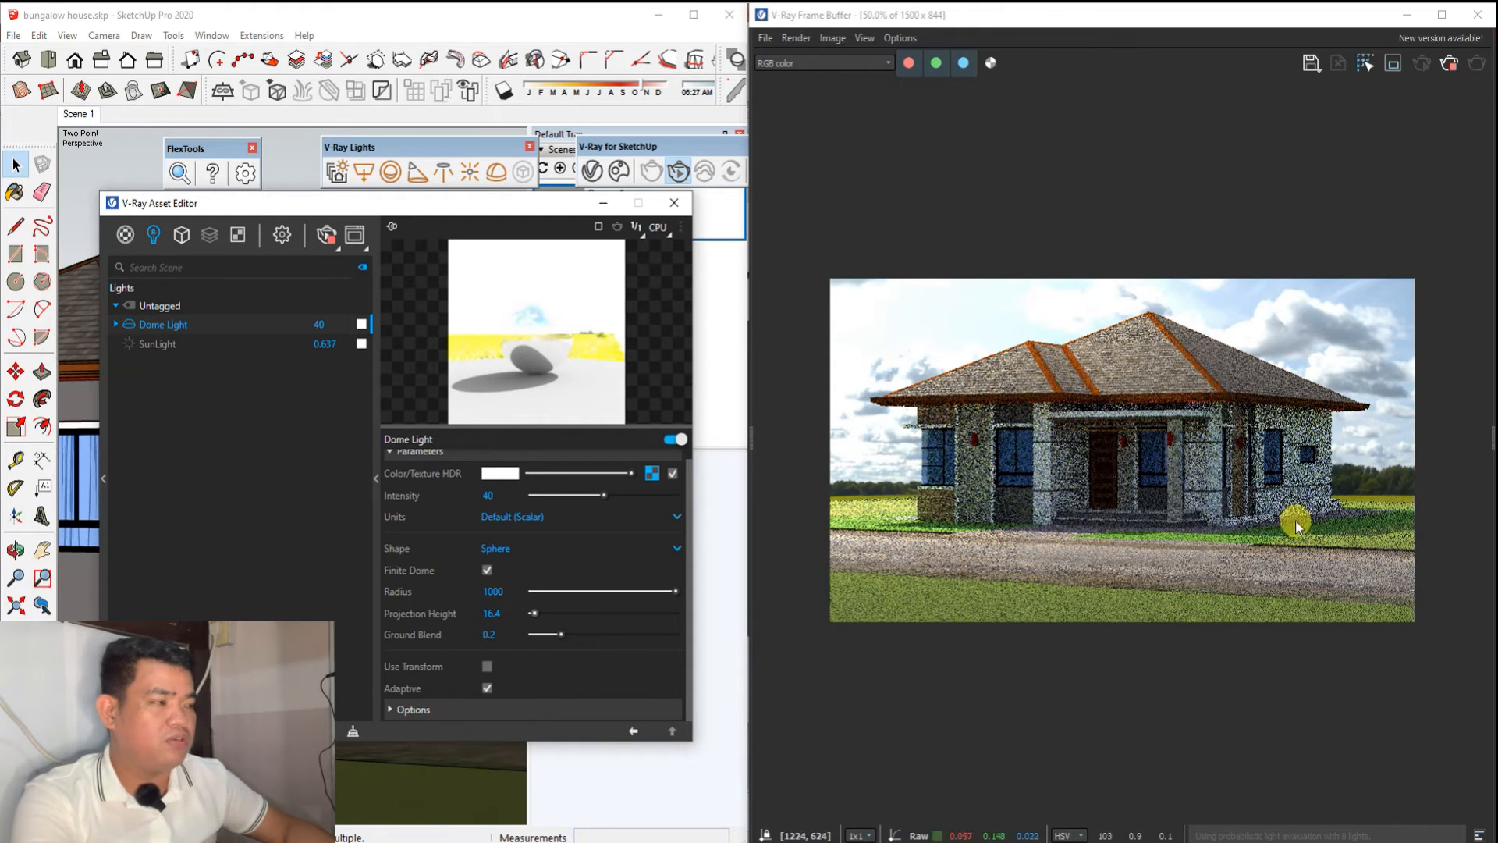
Set the horizontal rotation of the Dome Light's HDR bitmap to 118.4 in its texture placement.
click(652, 472)
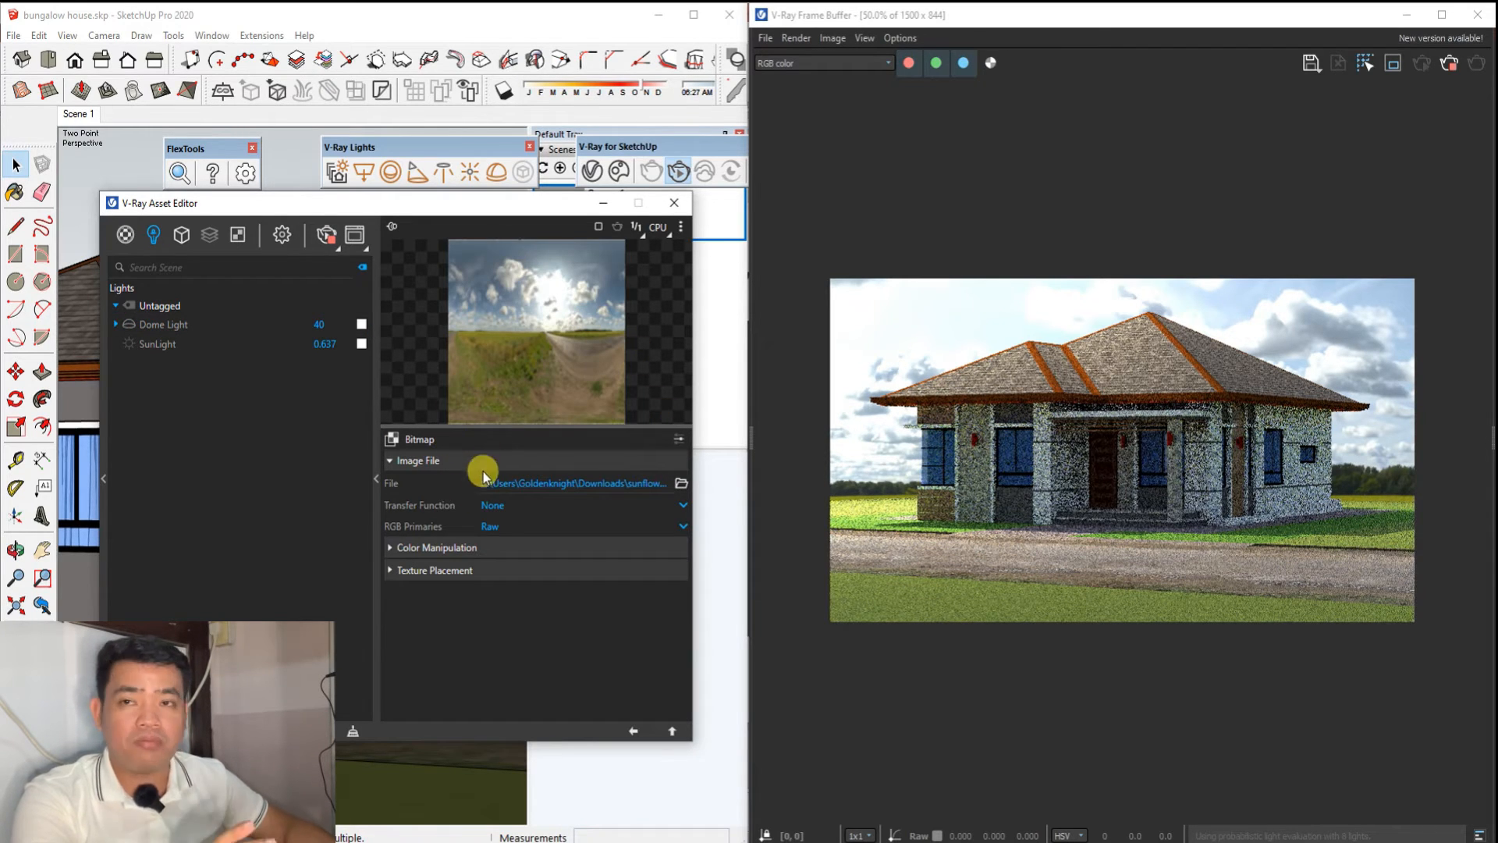
click(390, 570)
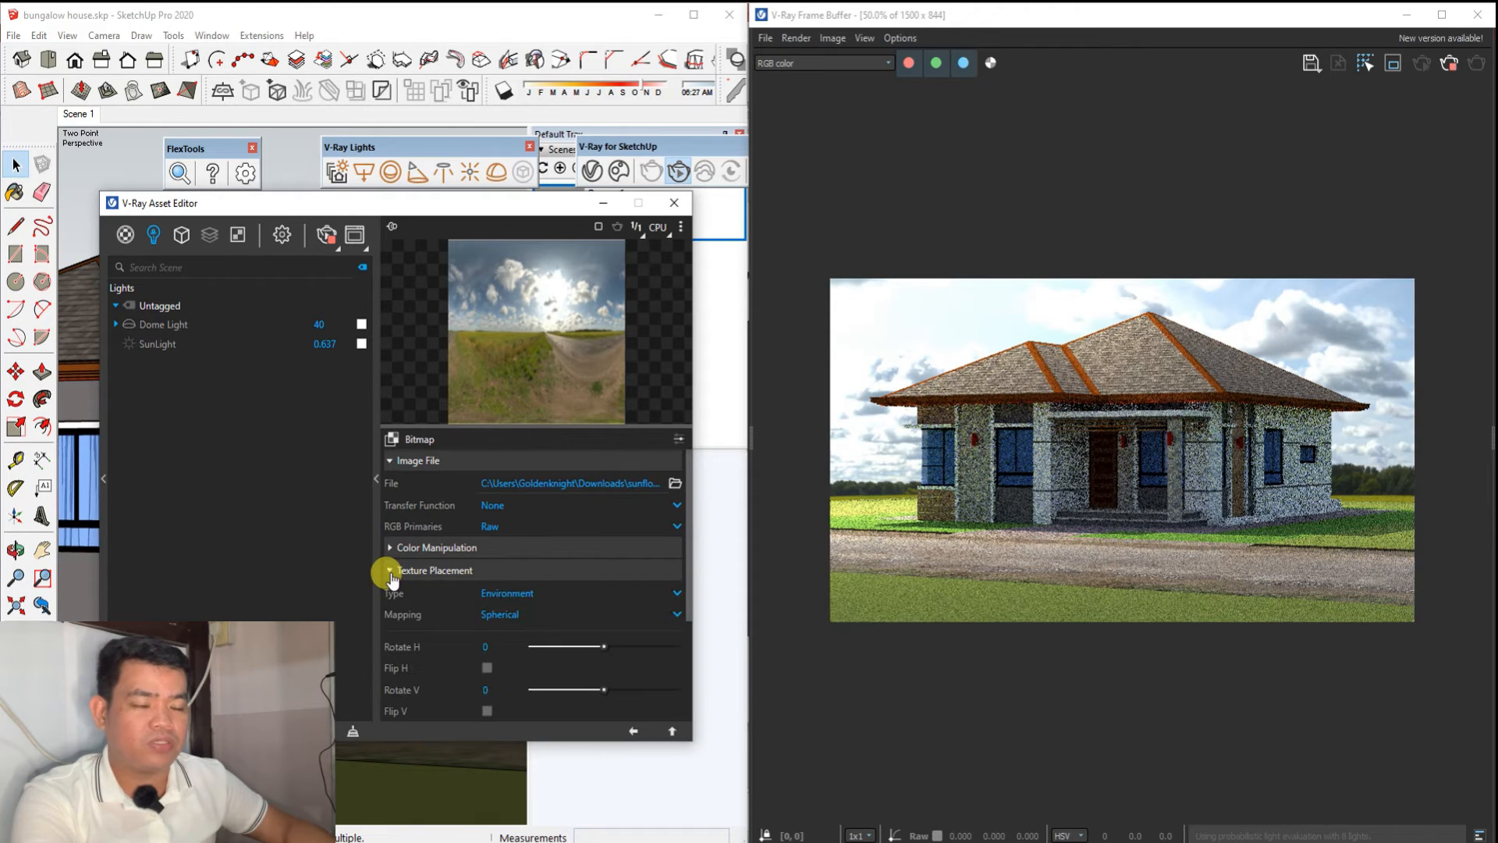
scroll(510, 599, down, 1)
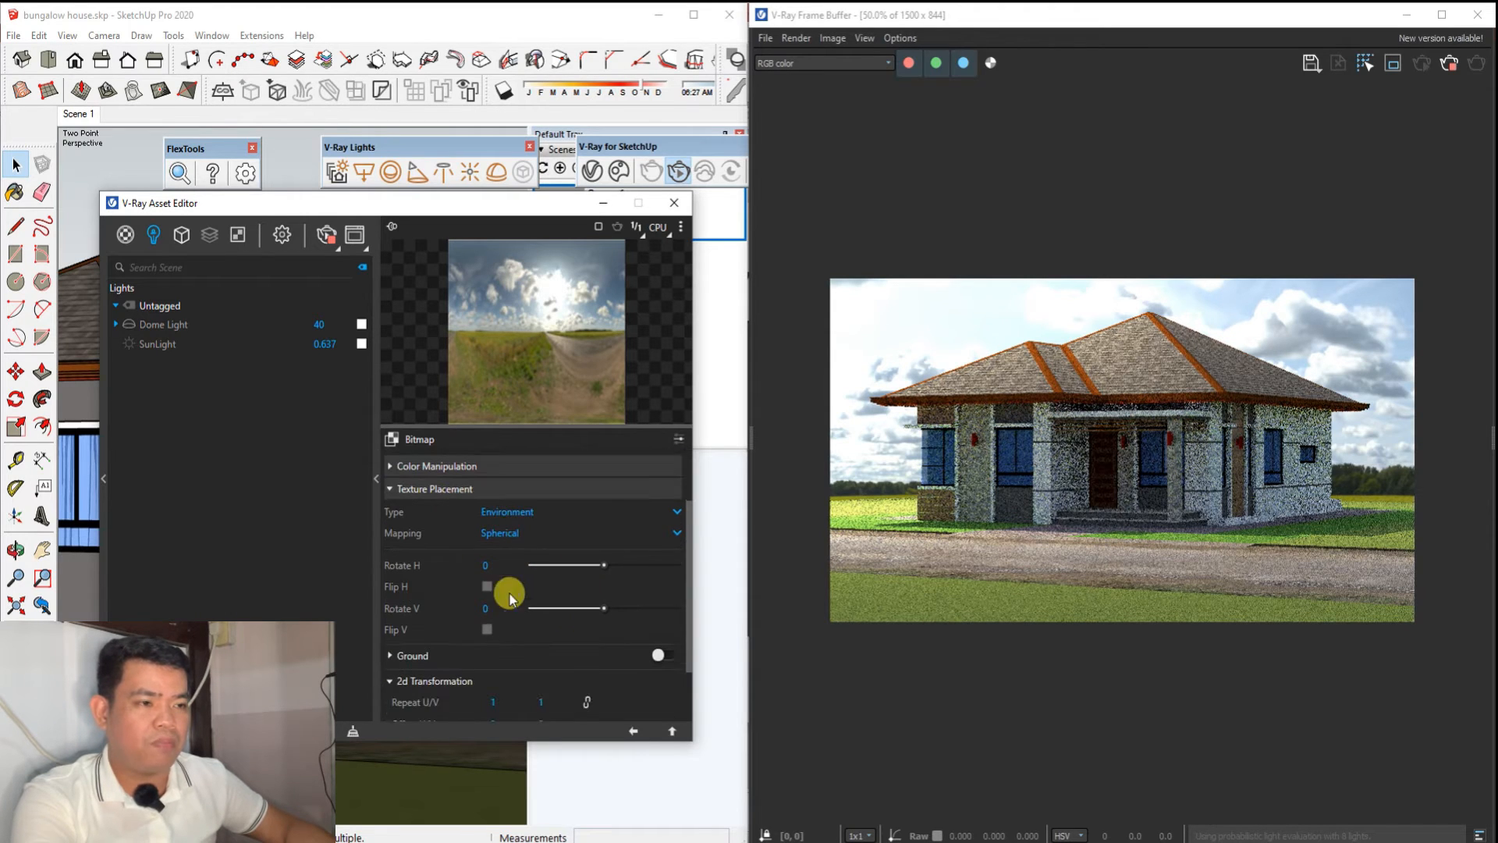
scroll(399, 577, up, 1)
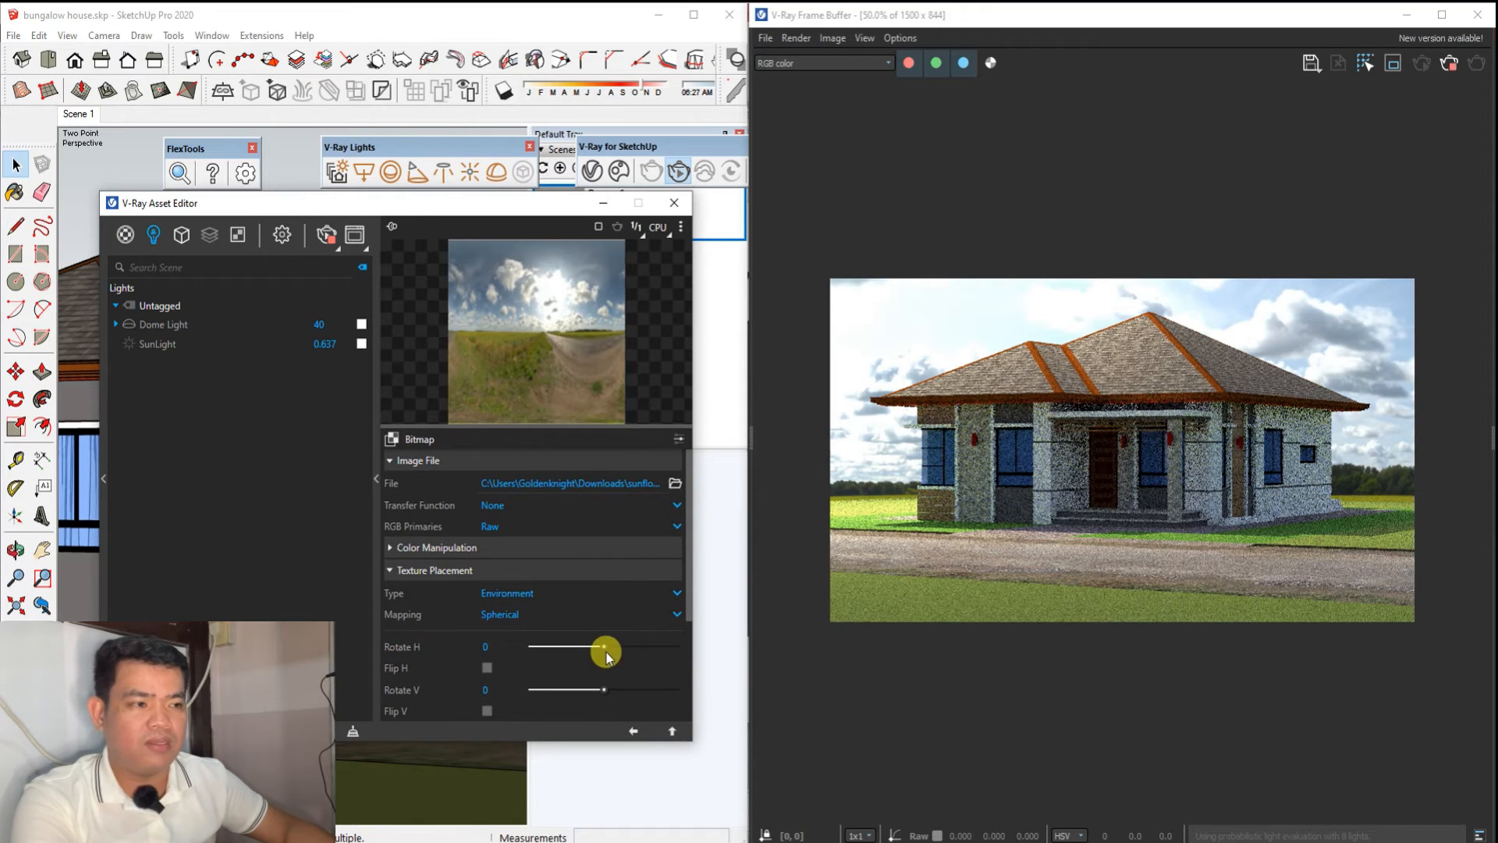
drag(612, 644, 627, 643)
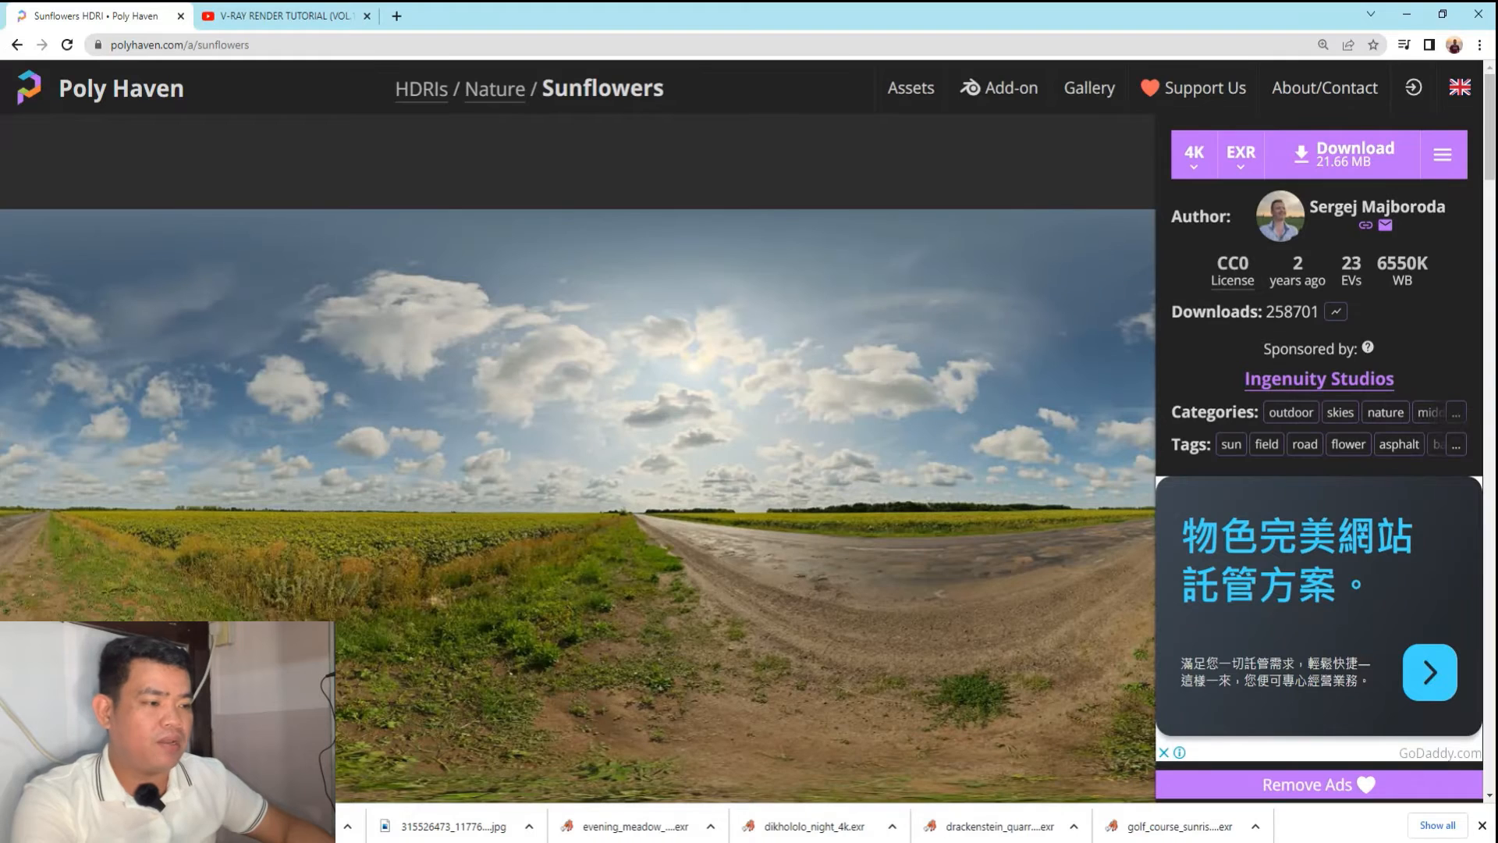
Switch to Poly Haven in the browser, find Dikhololo Night among the Nature HDRIs and download it as a 4K EXR.
click(23, 52)
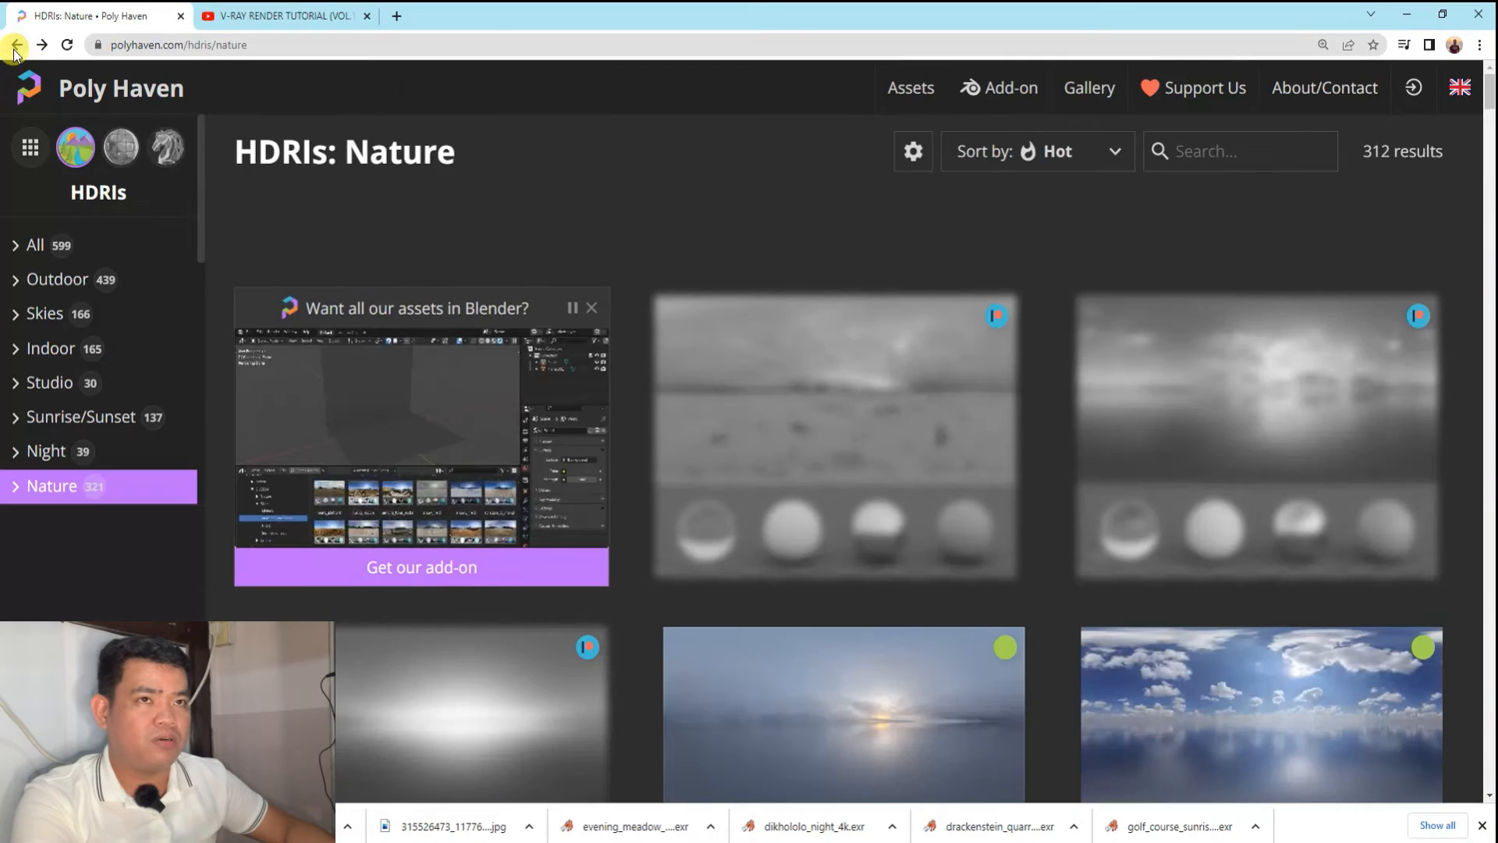
scroll(507, 587, down, 3)
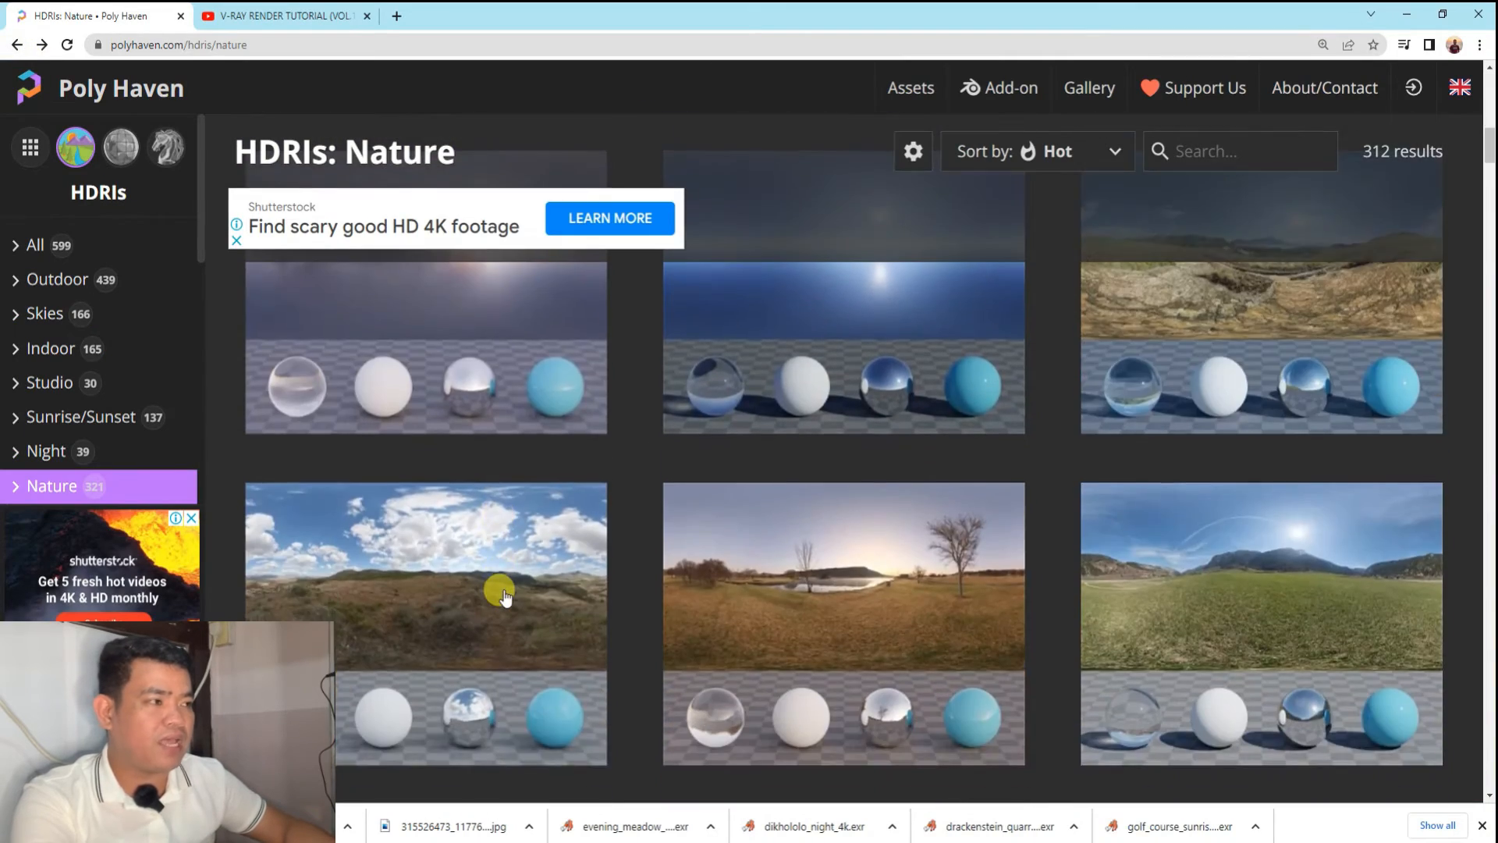
scroll(504, 597, down, 15)
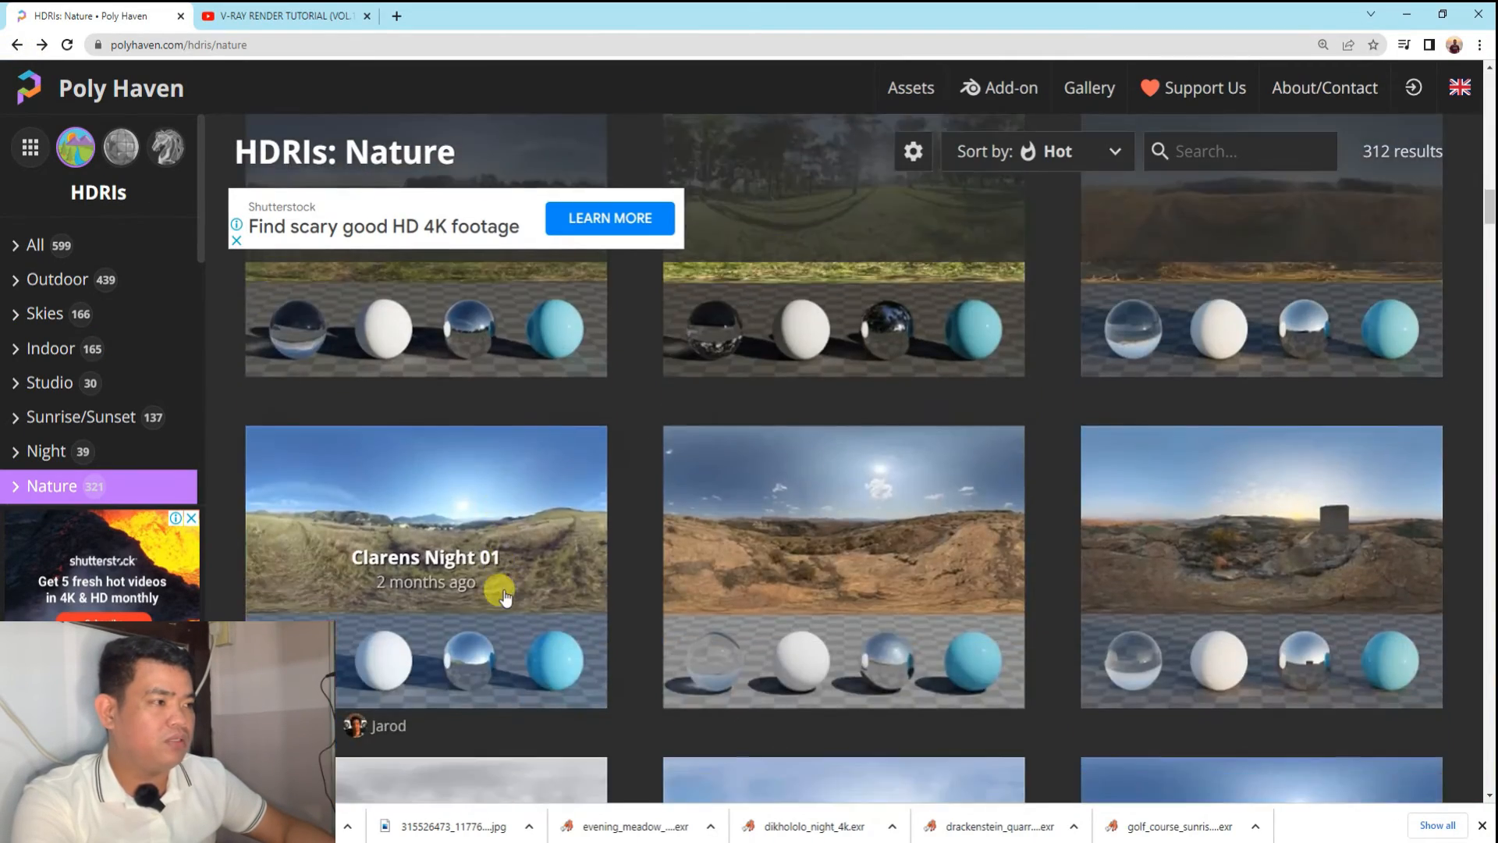
scroll(503, 594, down, 10)
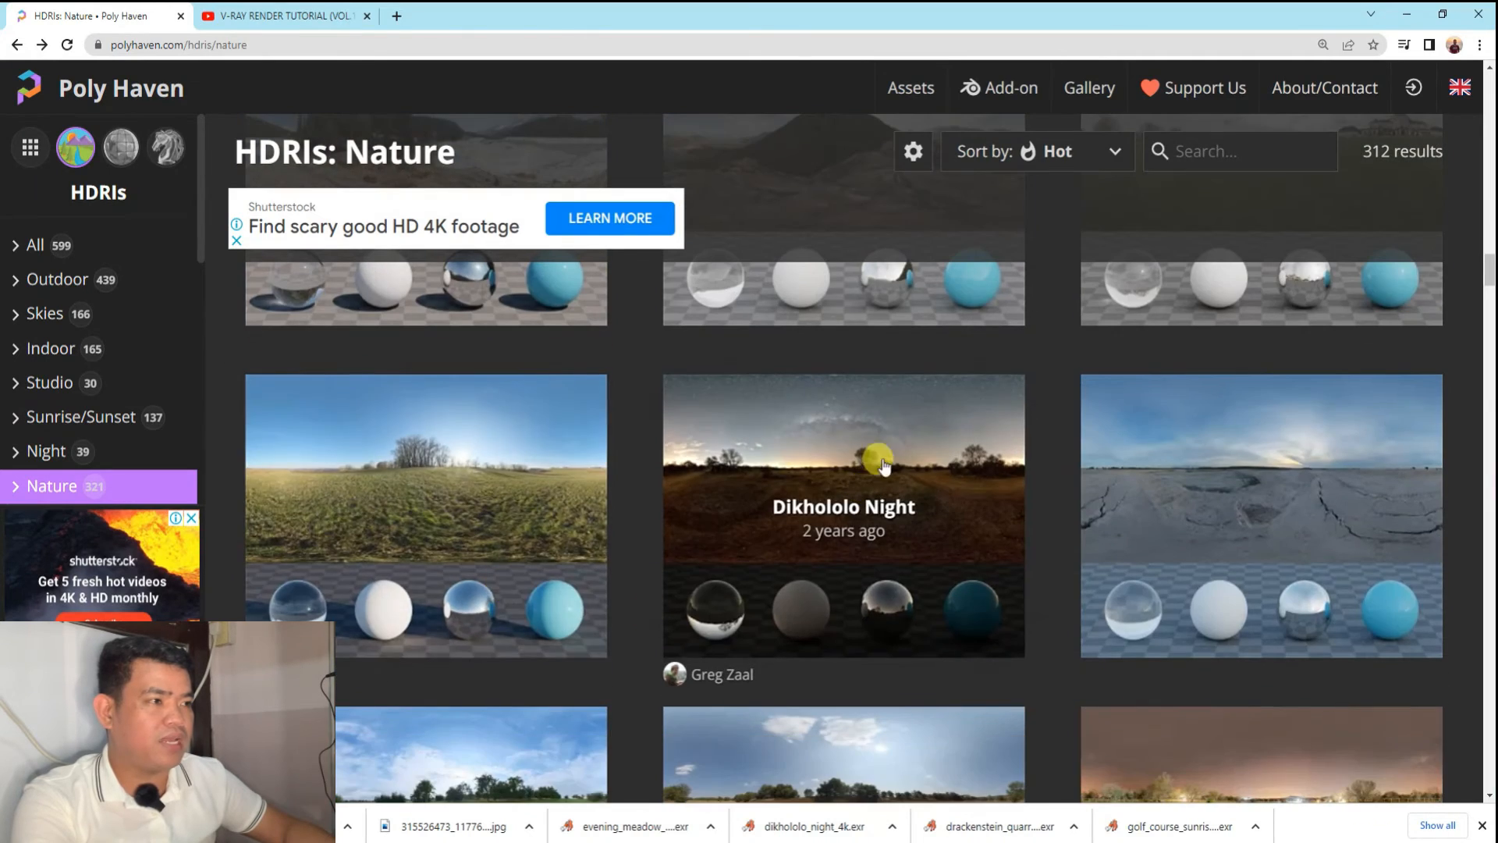
click(882, 464)
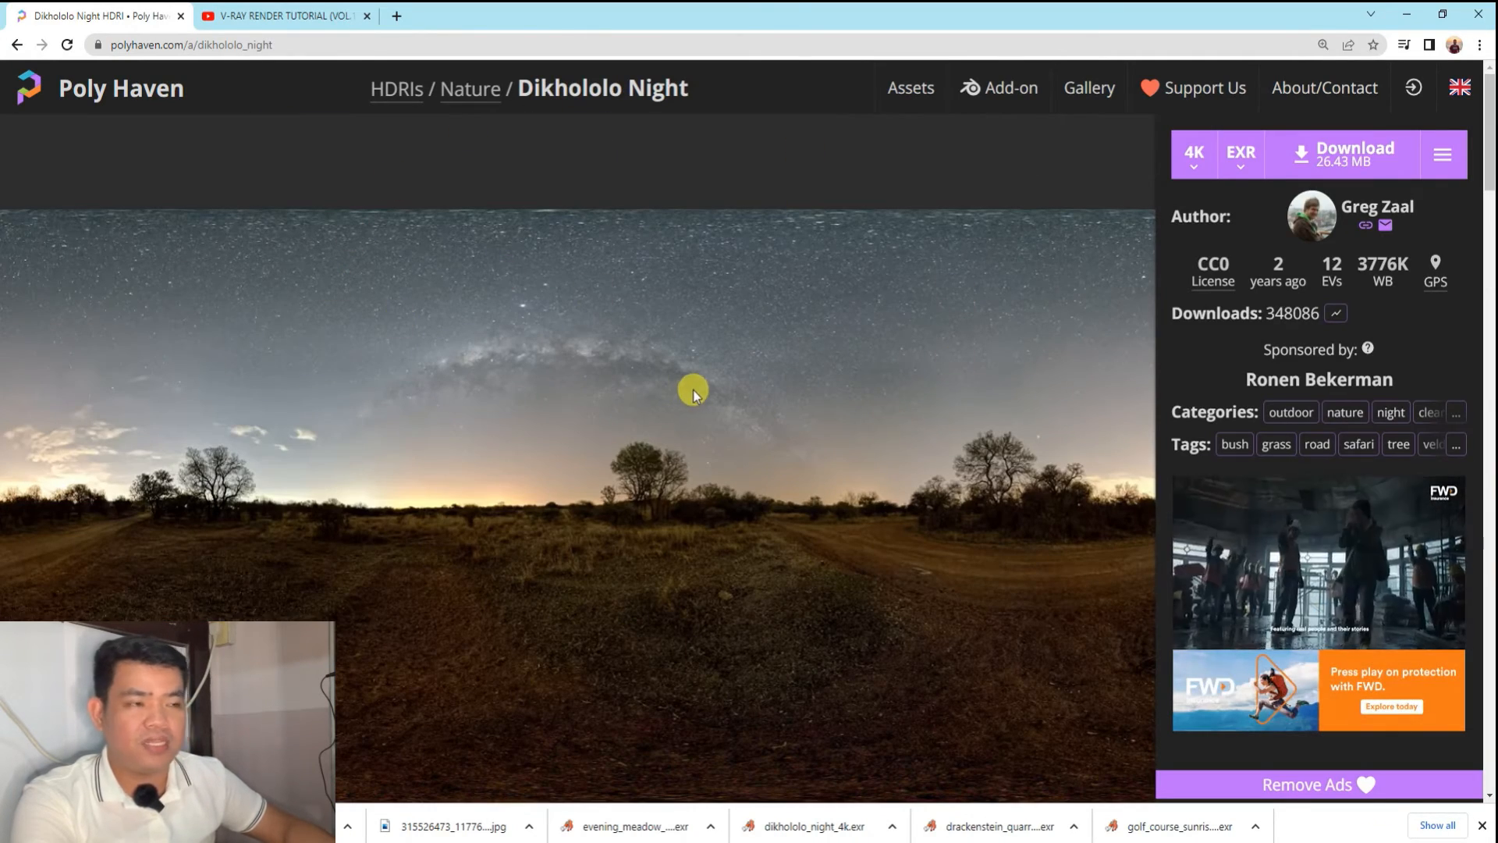
click(1369, 148)
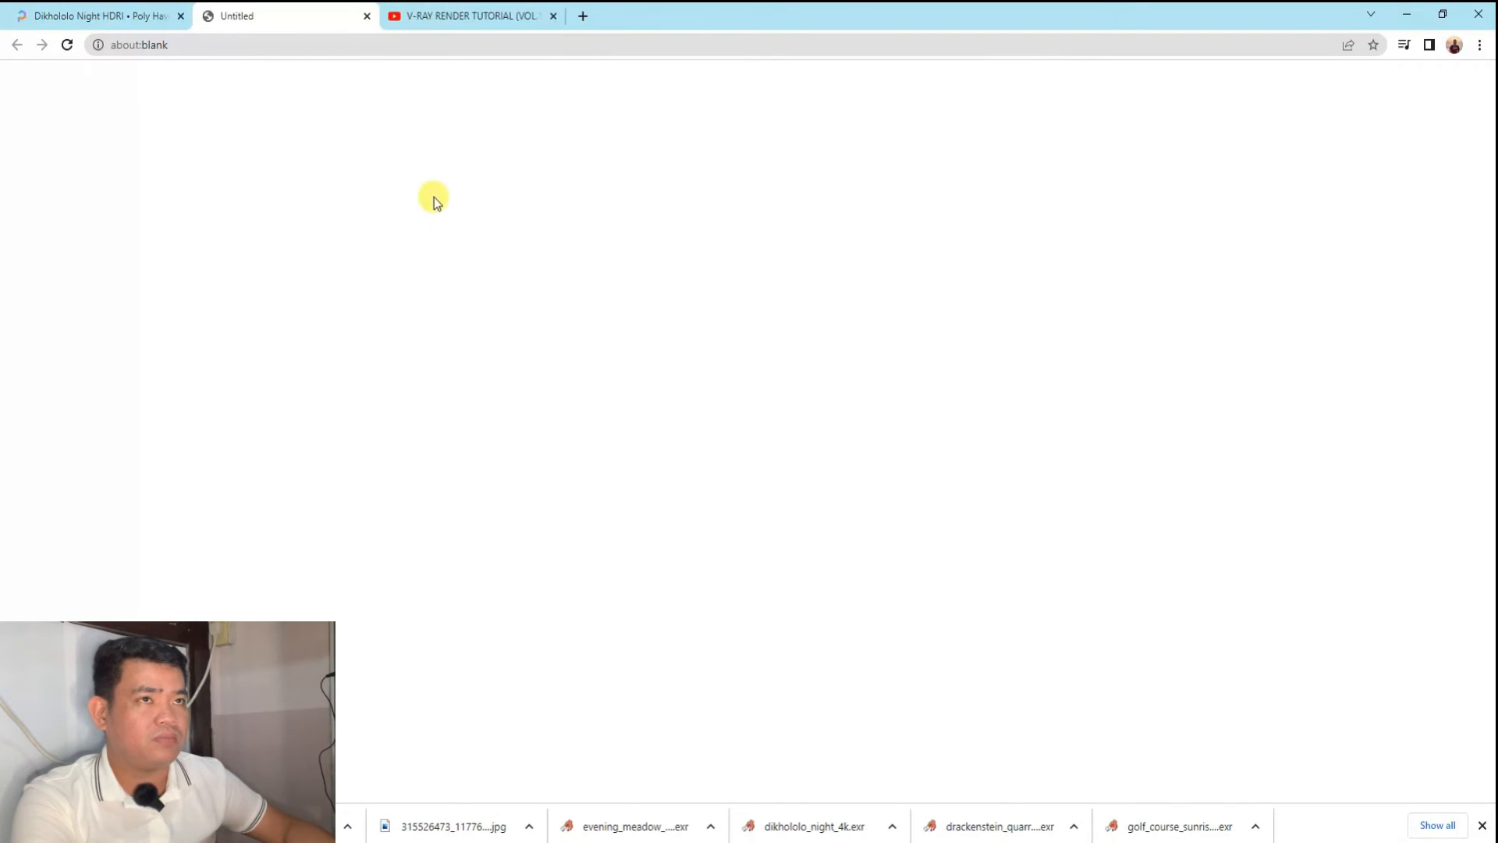
click(87, 17)
click(1317, 158)
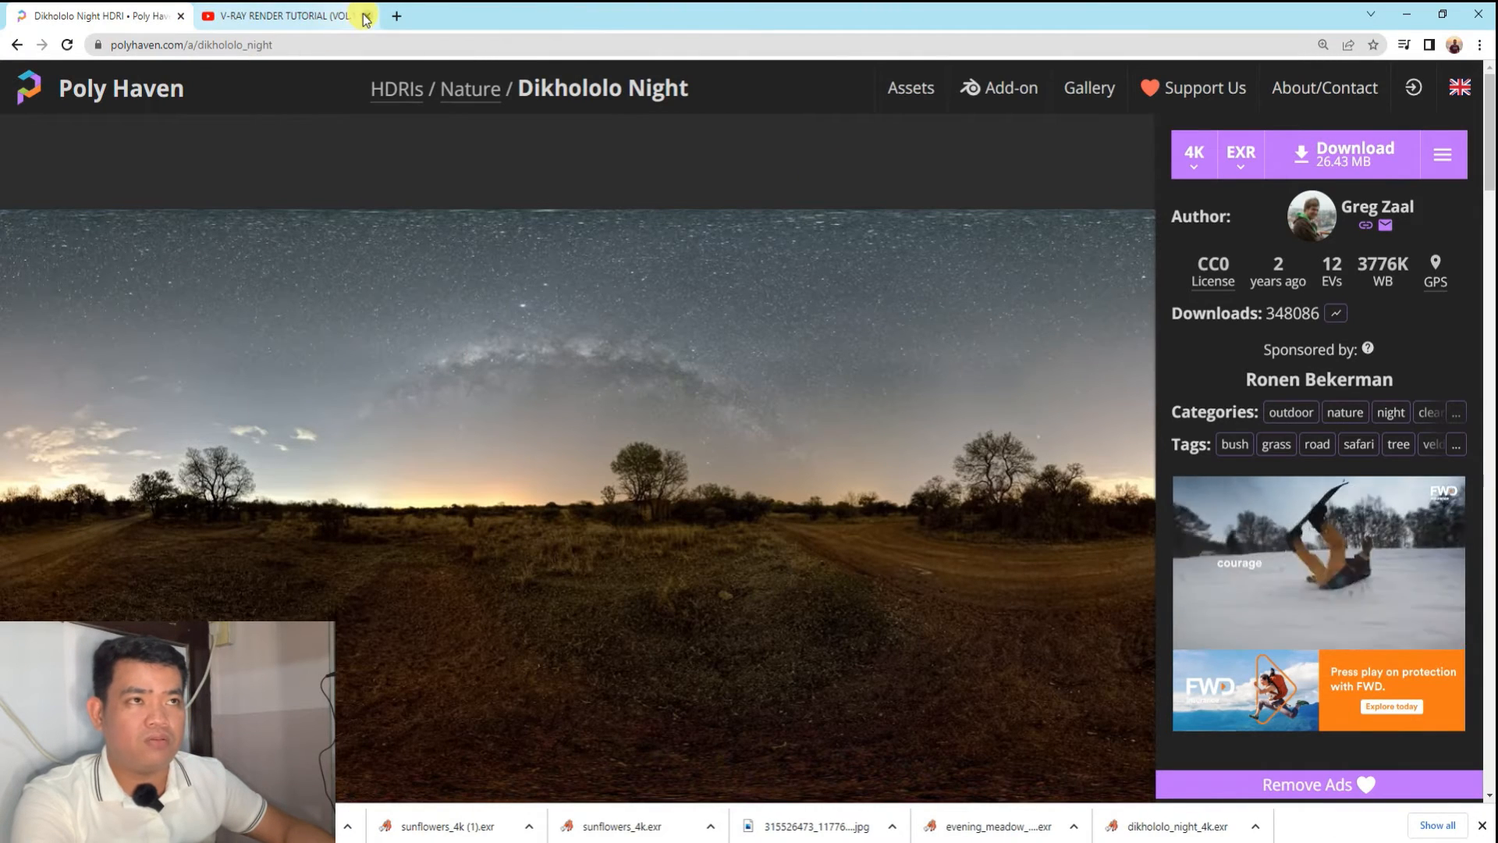
Find Spruit Sunrise among the assets similar to the Golf Course Sunrise HDRI and download it as a 4K EXR.
click(16, 44)
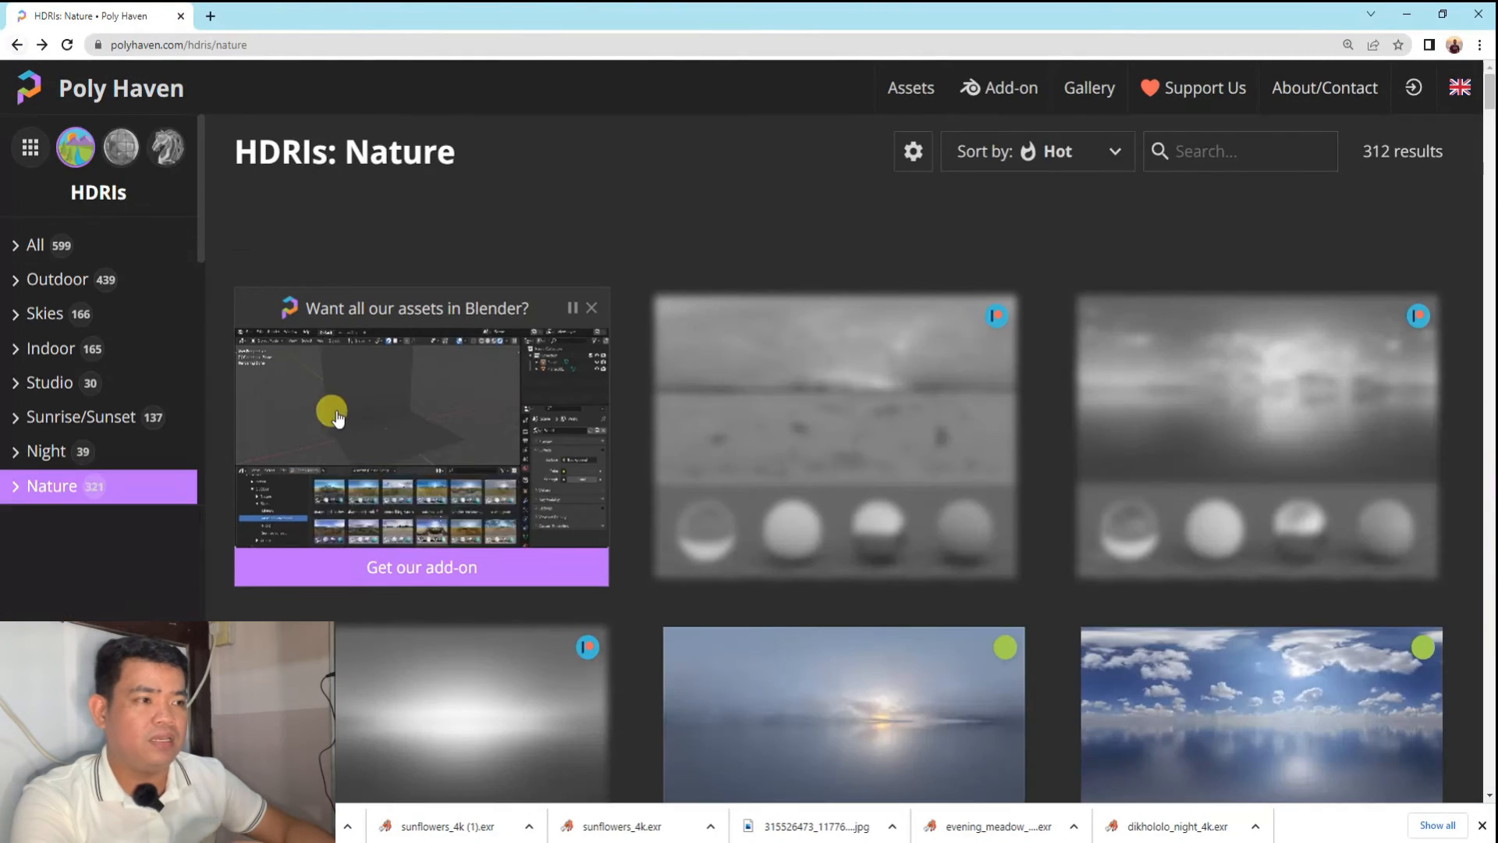
scroll(507, 578, down, 15)
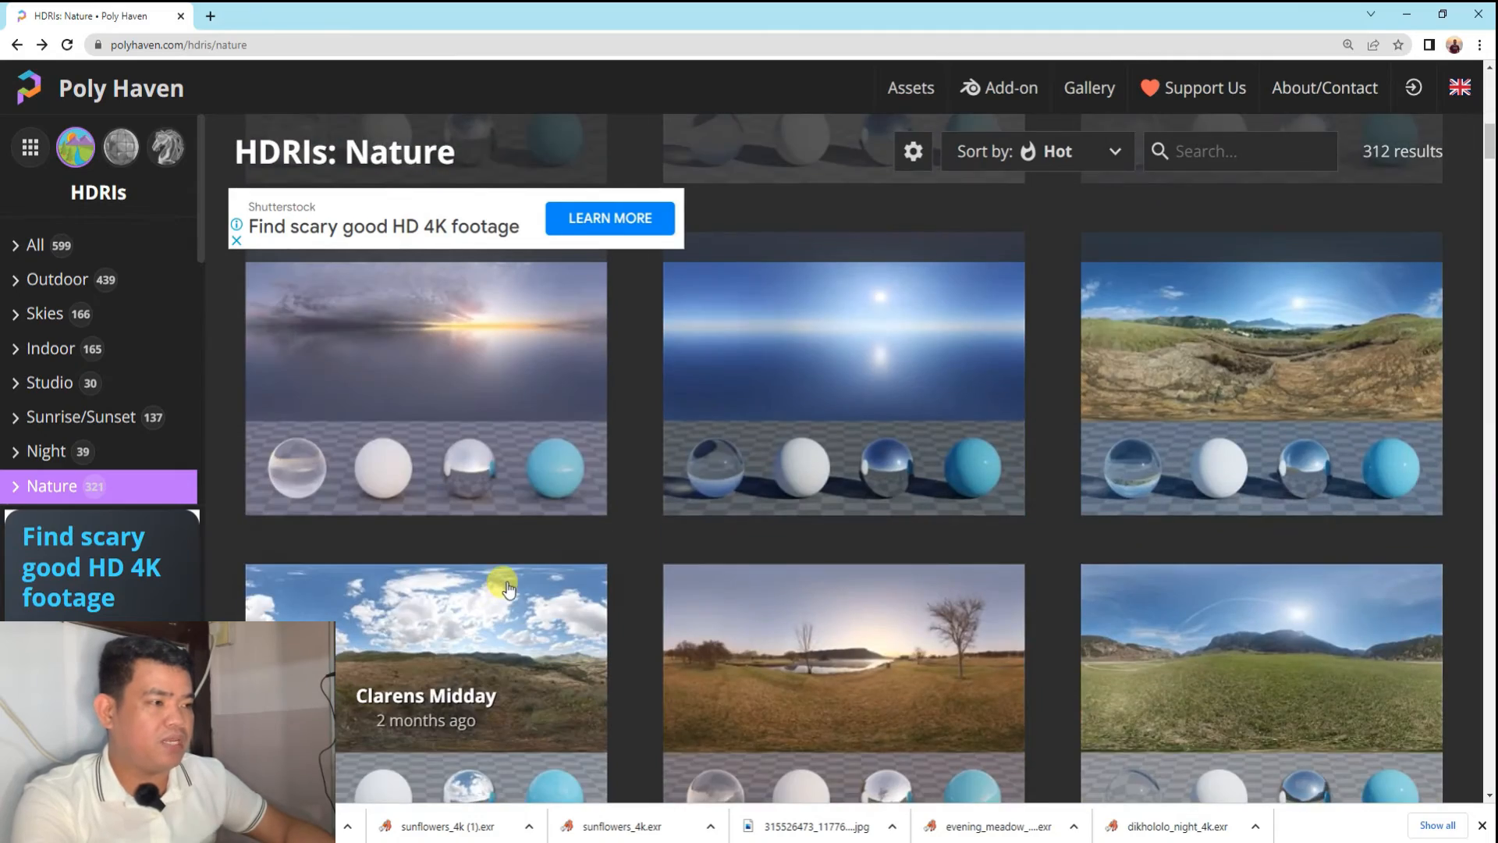
scroll(507, 587, down, 9)
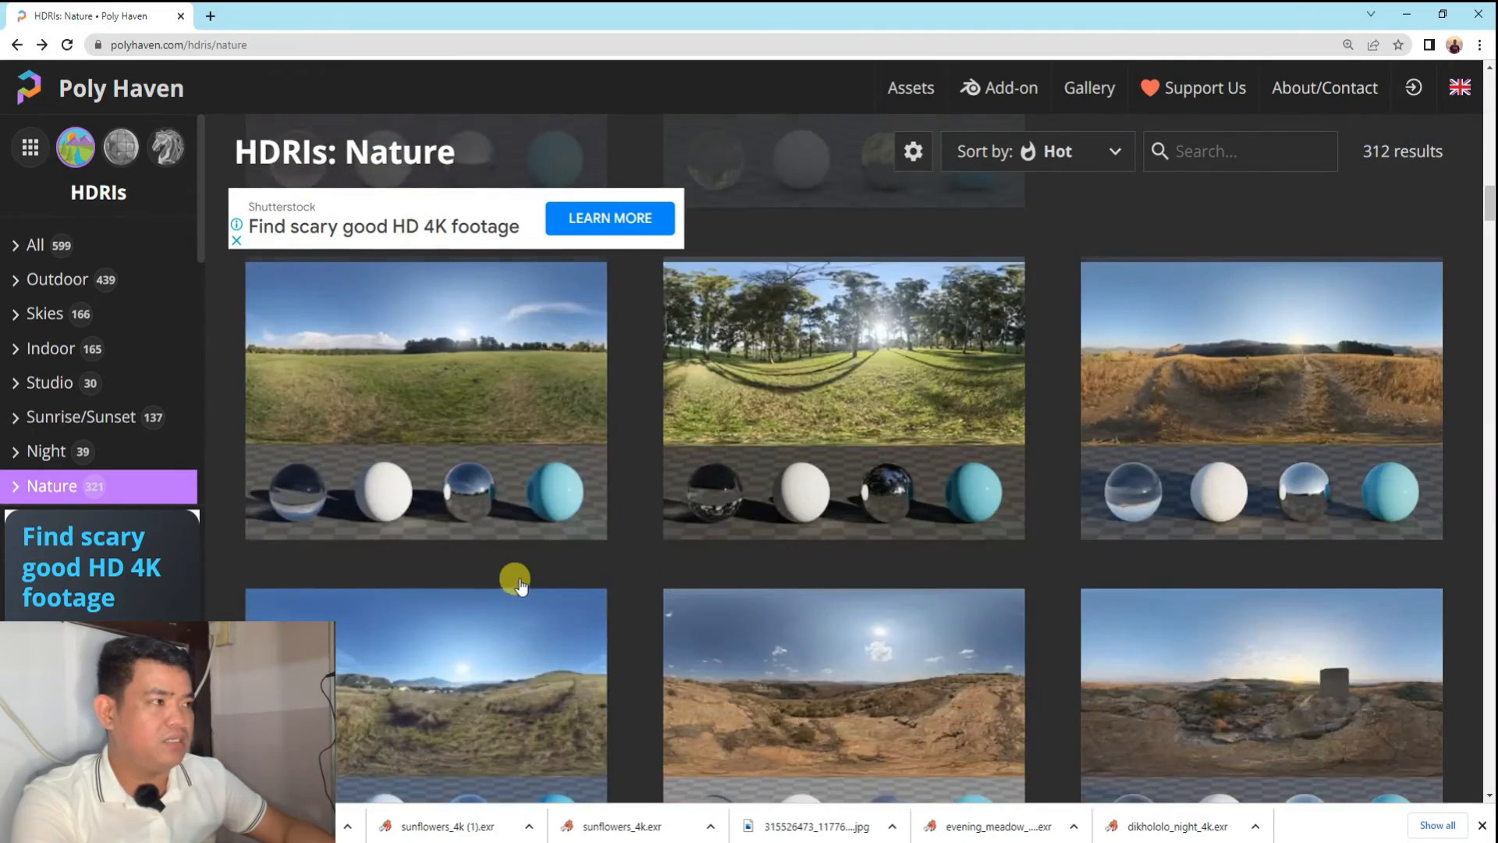
scroll(520, 586, down, 12)
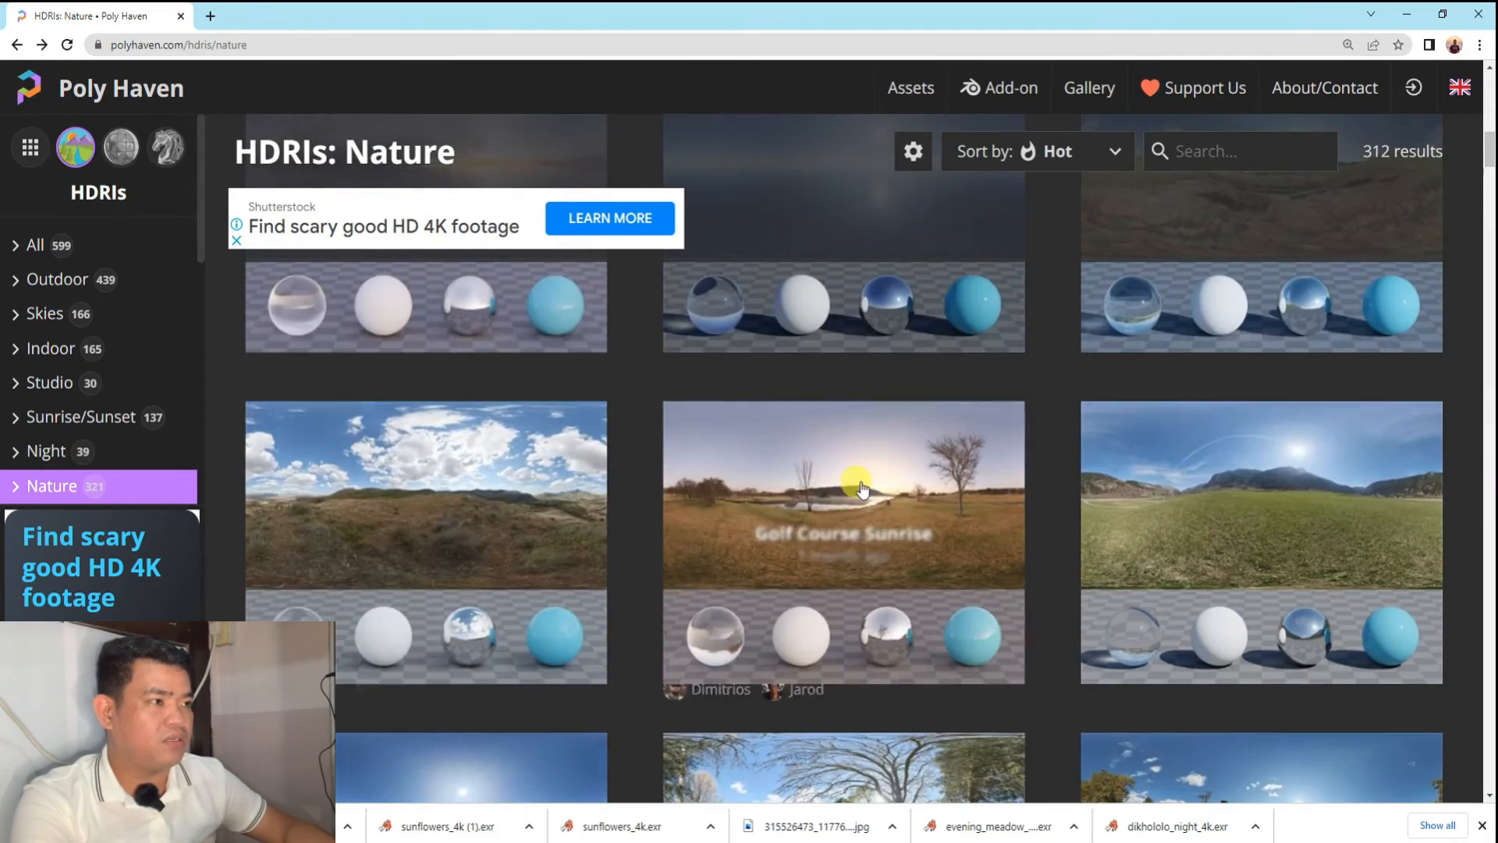
click(869, 476)
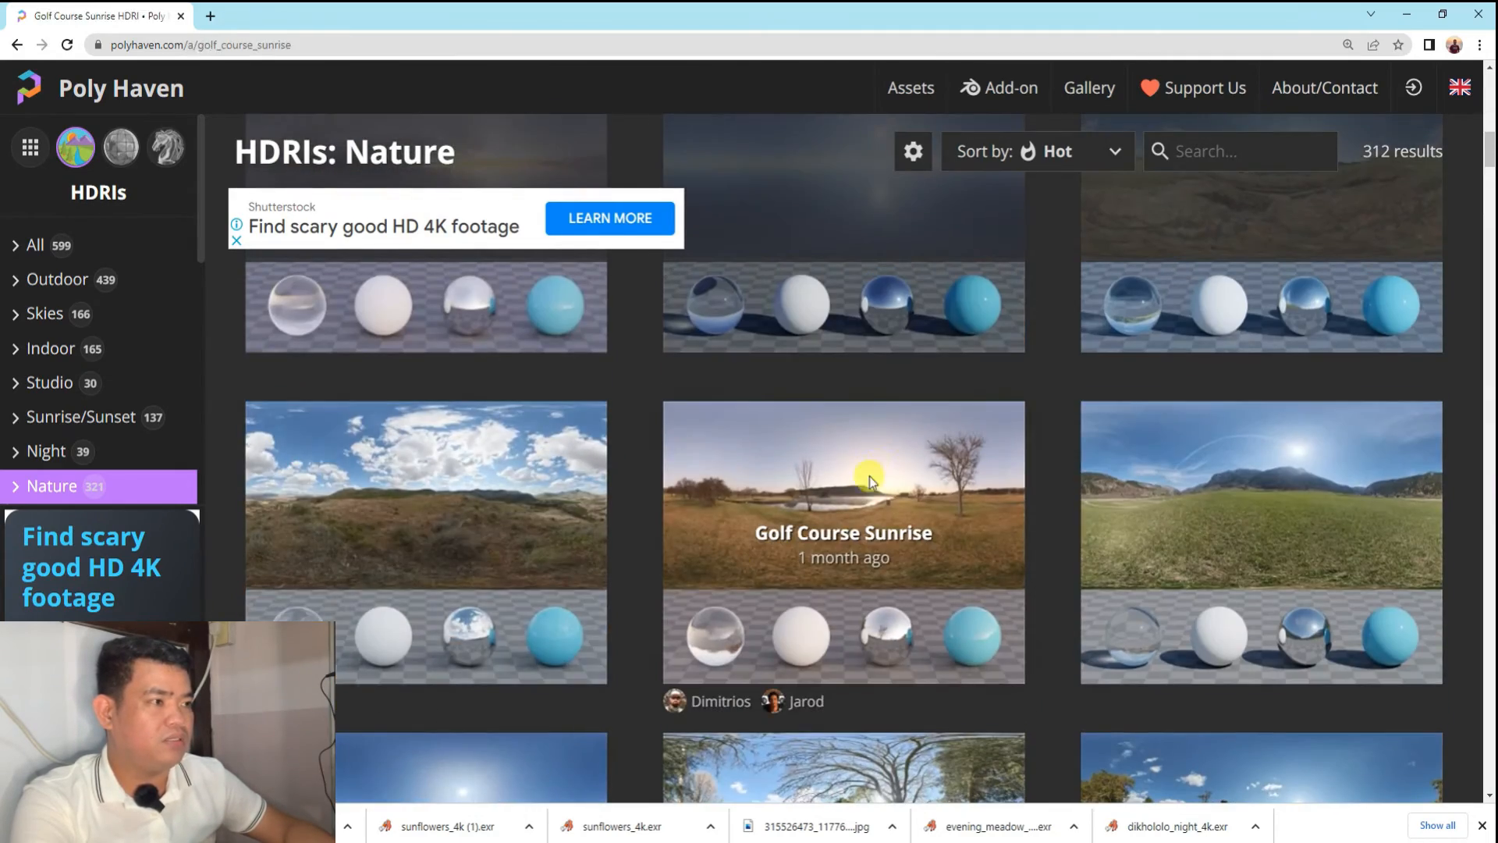
scroll(472, 557, down, 10)
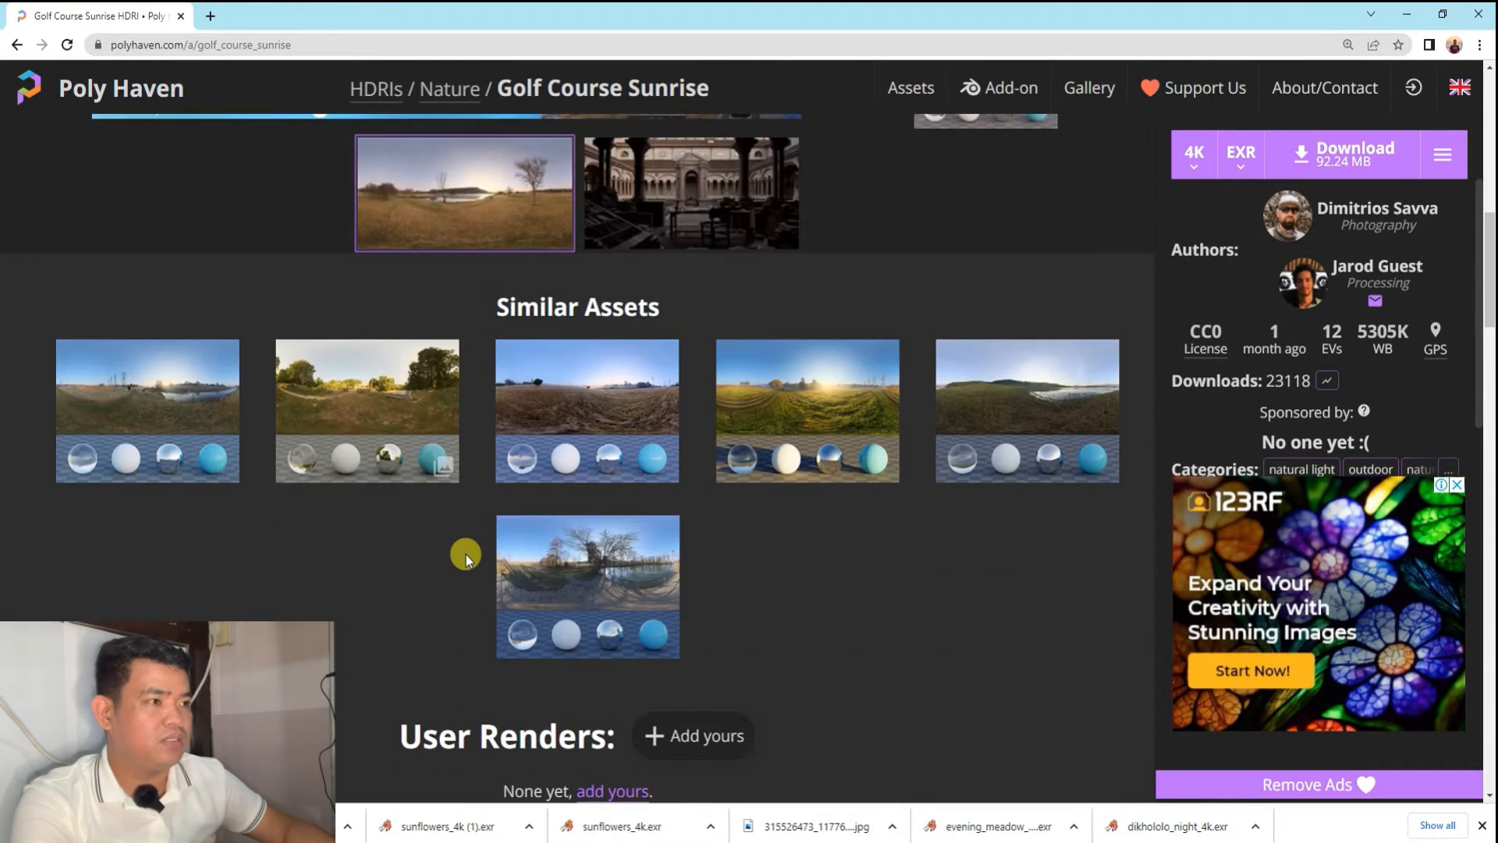
click(811, 350)
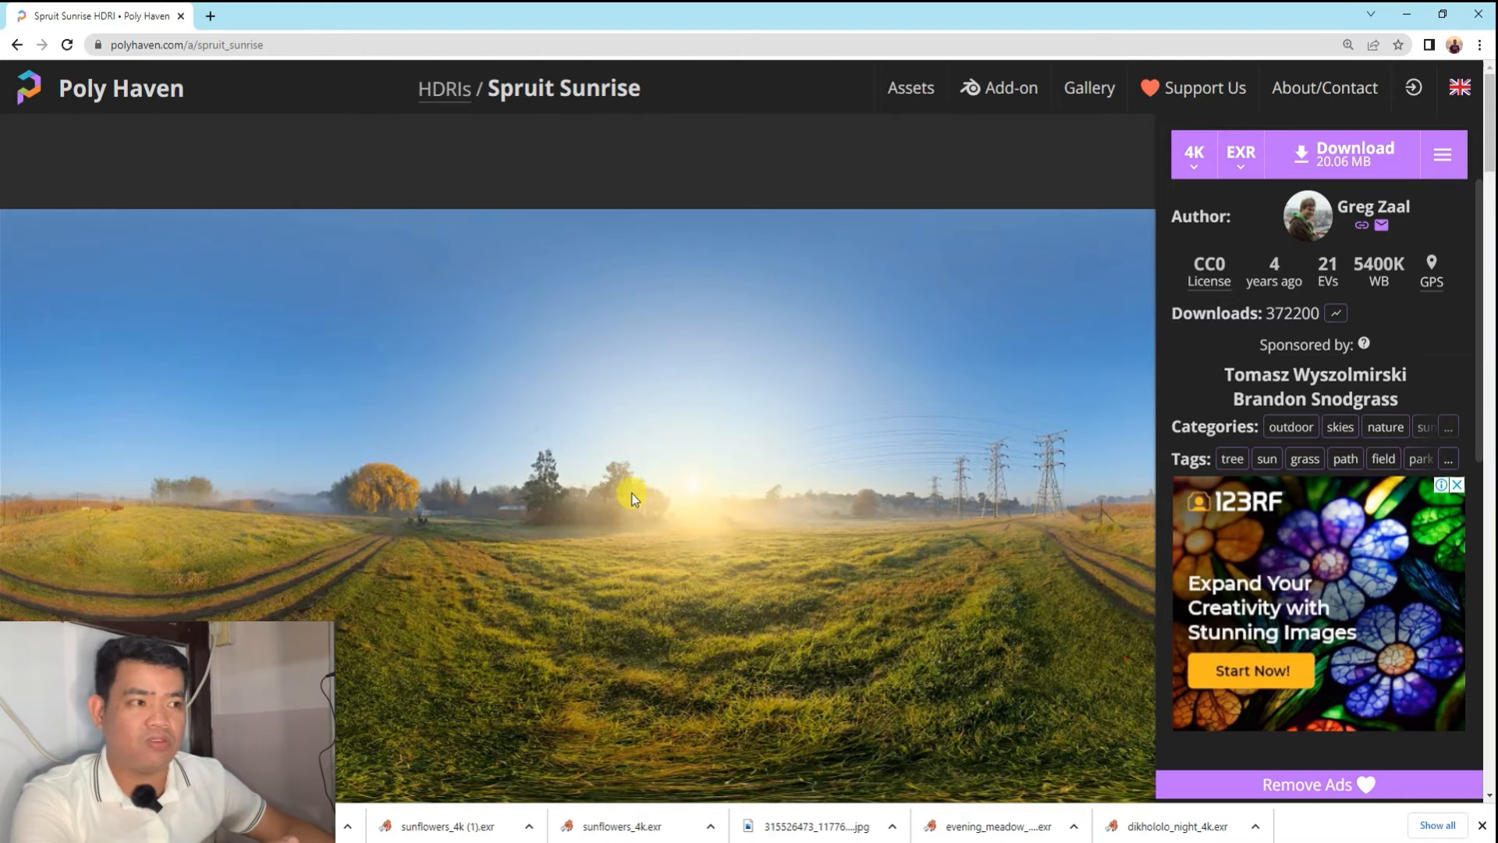
click(1352, 152)
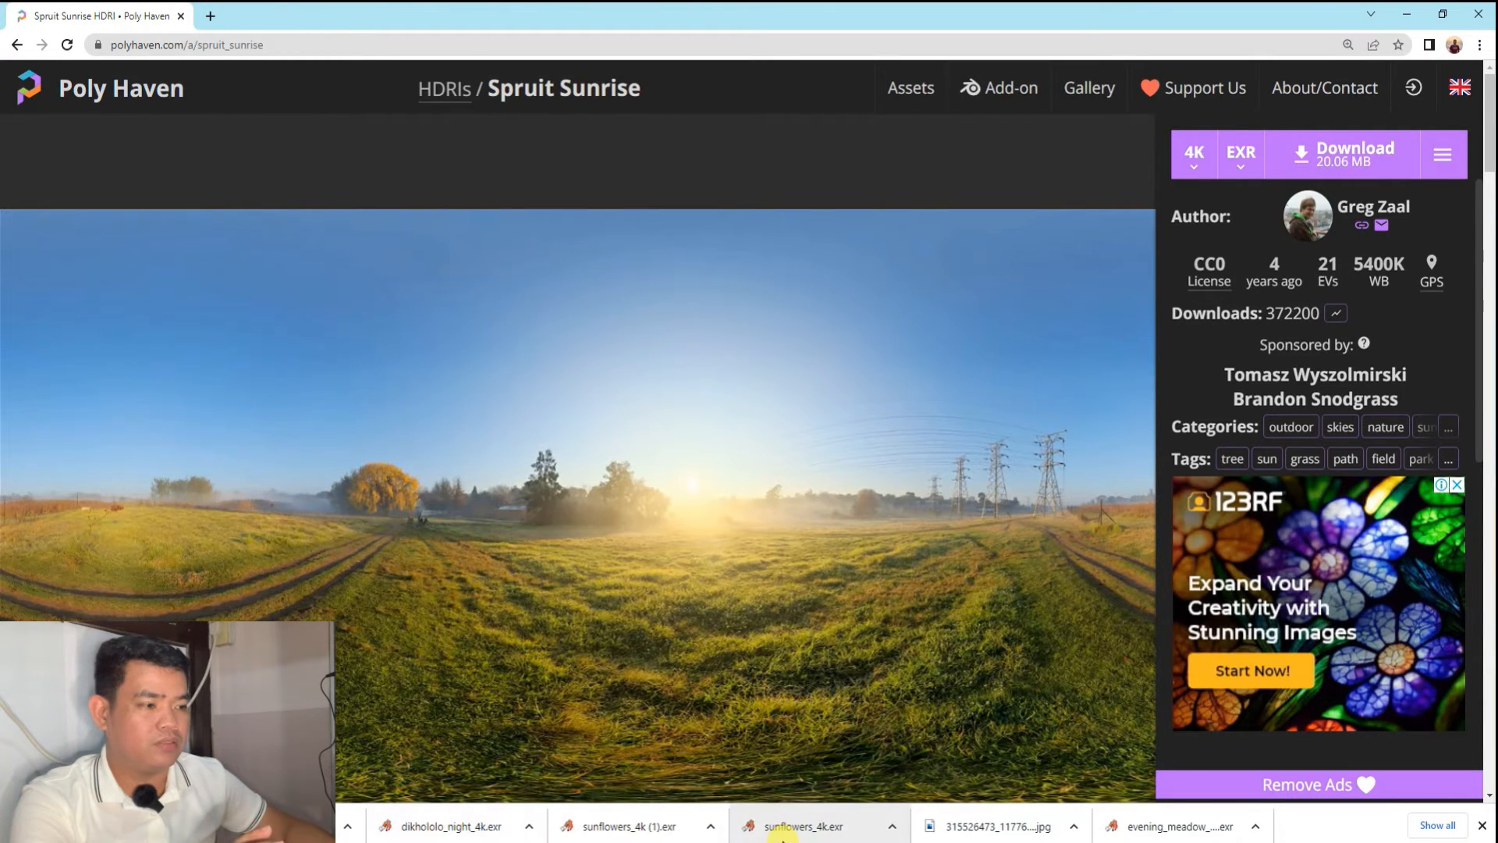
Switch to the V-Ray Asset Editor and load dikhololo_night_4k (1).exr as the Dome Light's HDR bitmap.
click(822, 842)
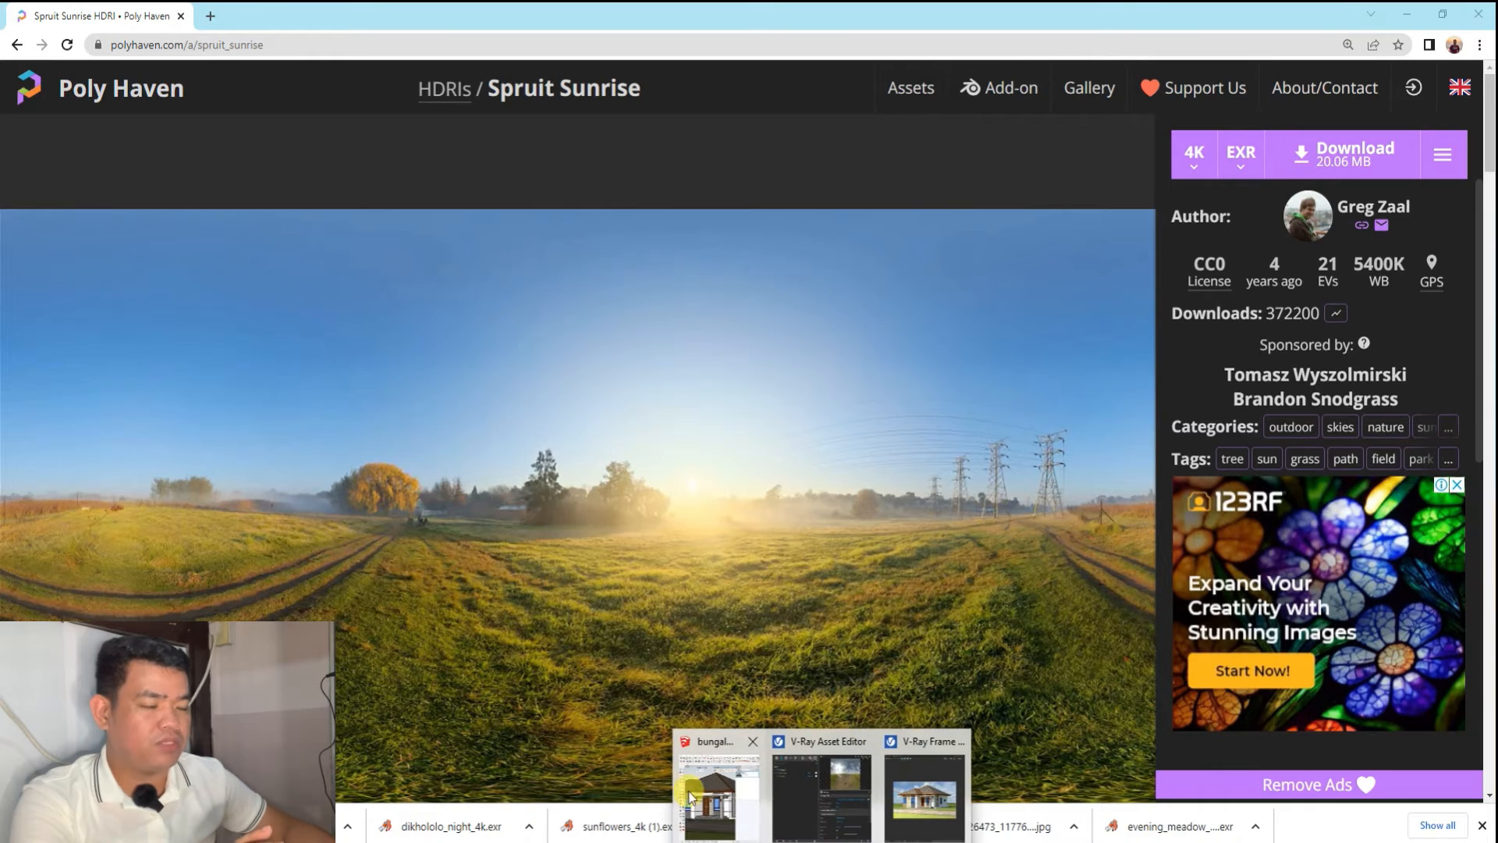
click(816, 792)
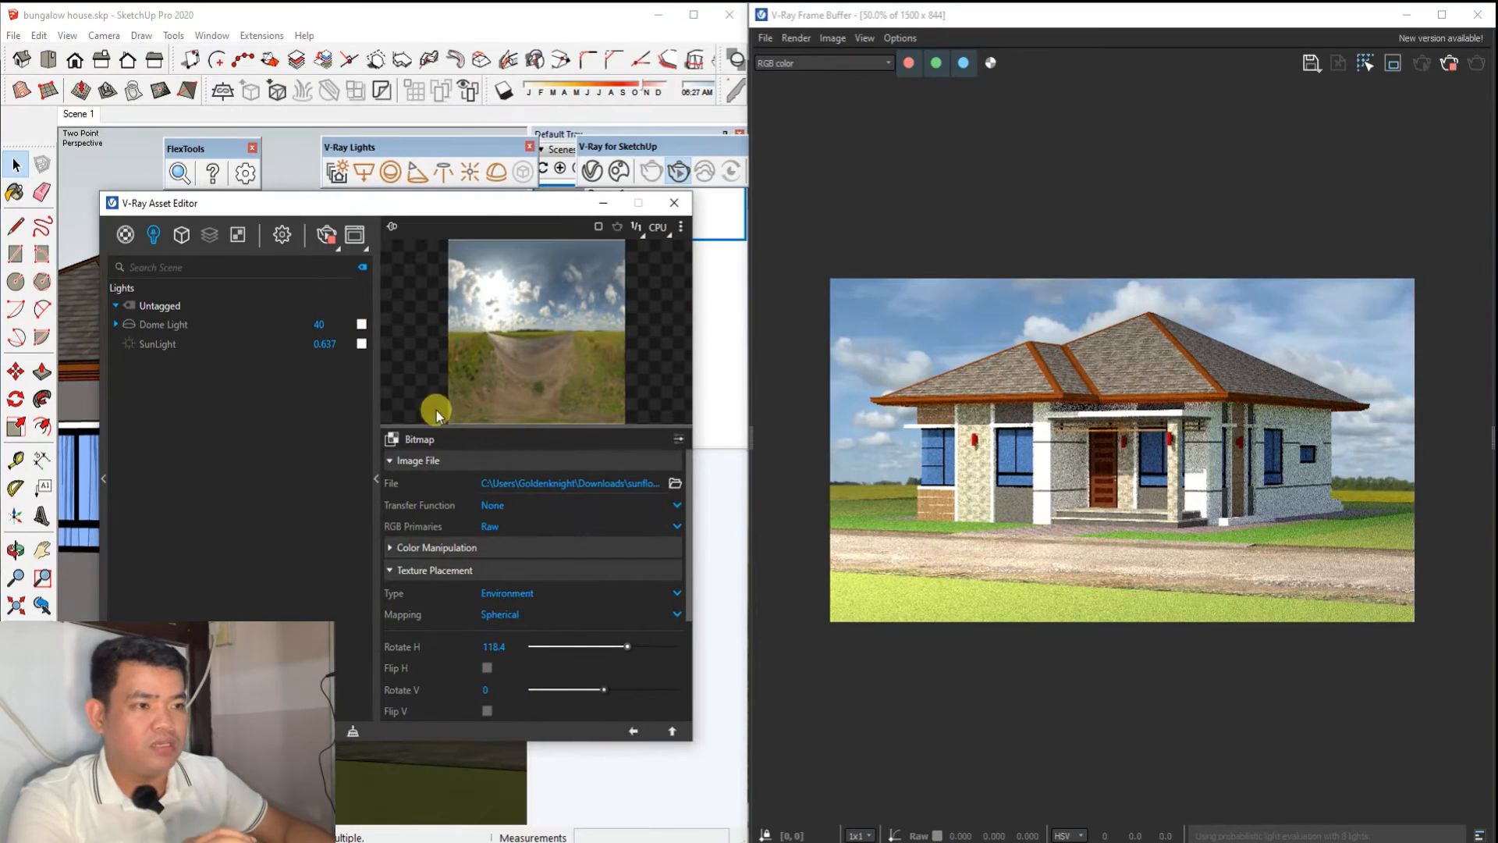
click(632, 733)
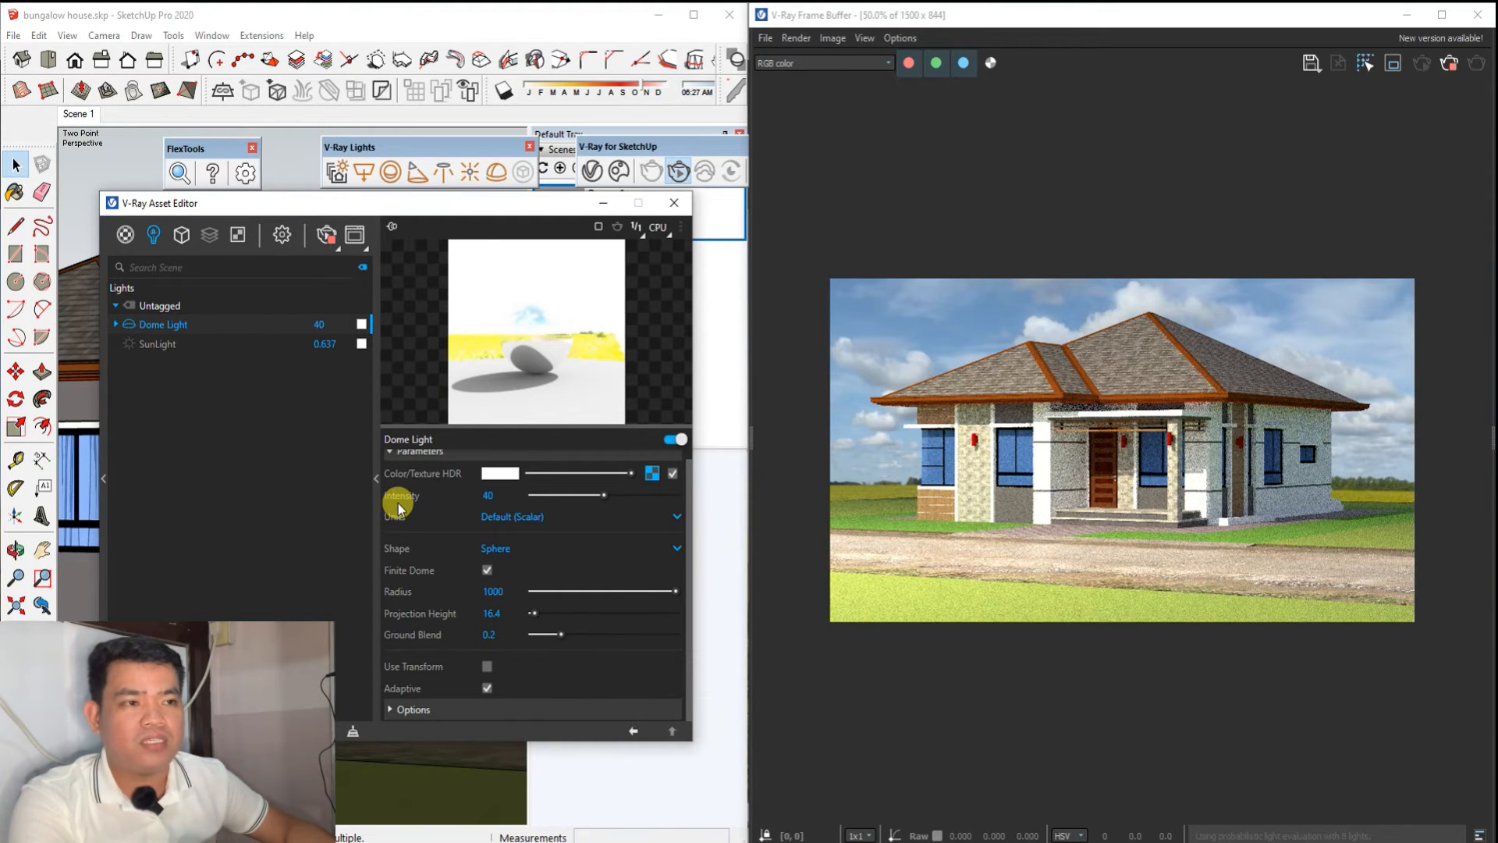
click(489, 495)
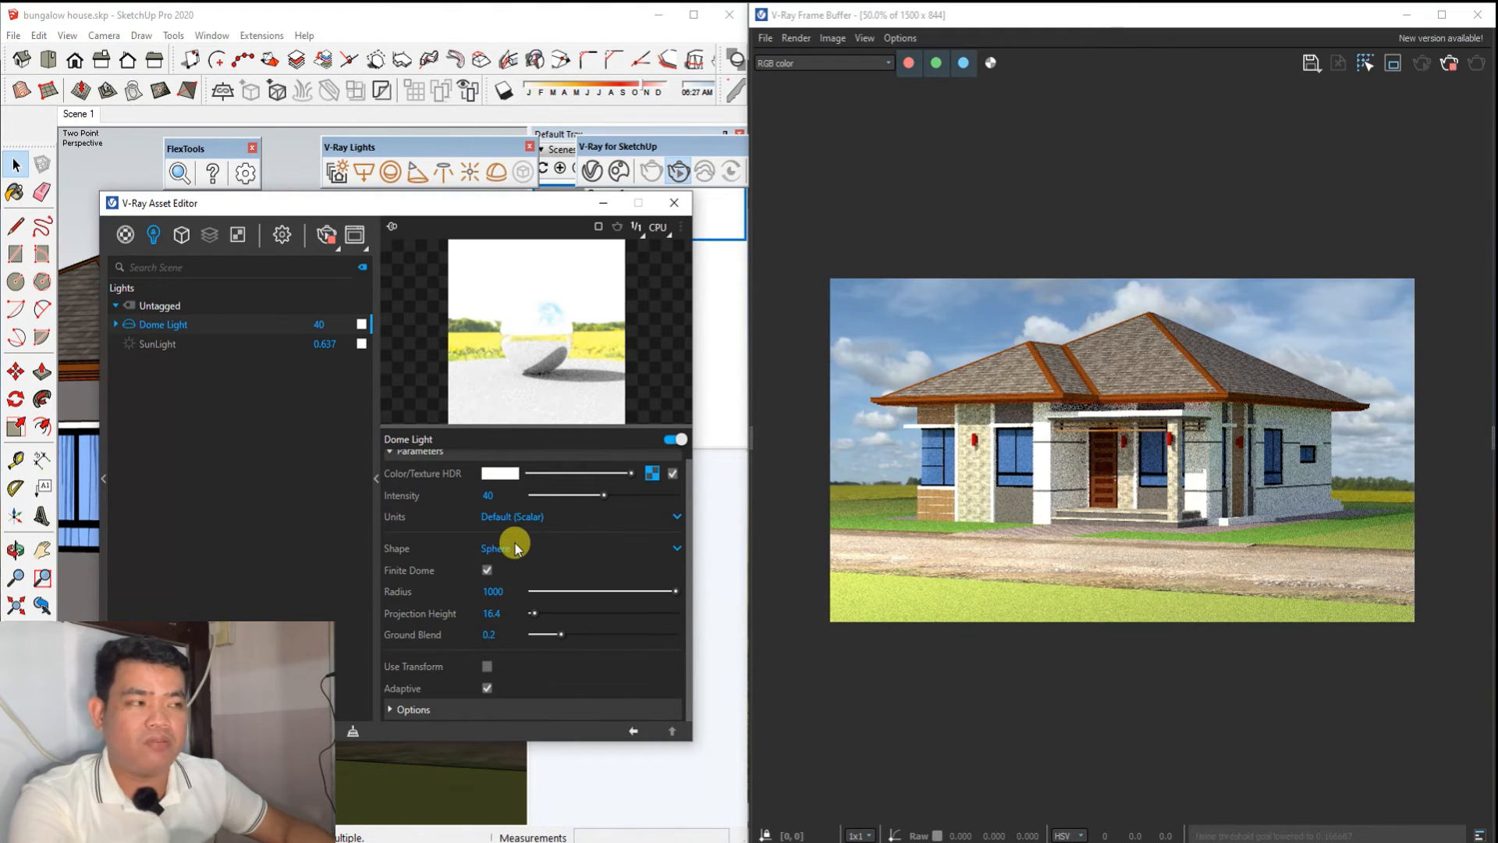
click(652, 473)
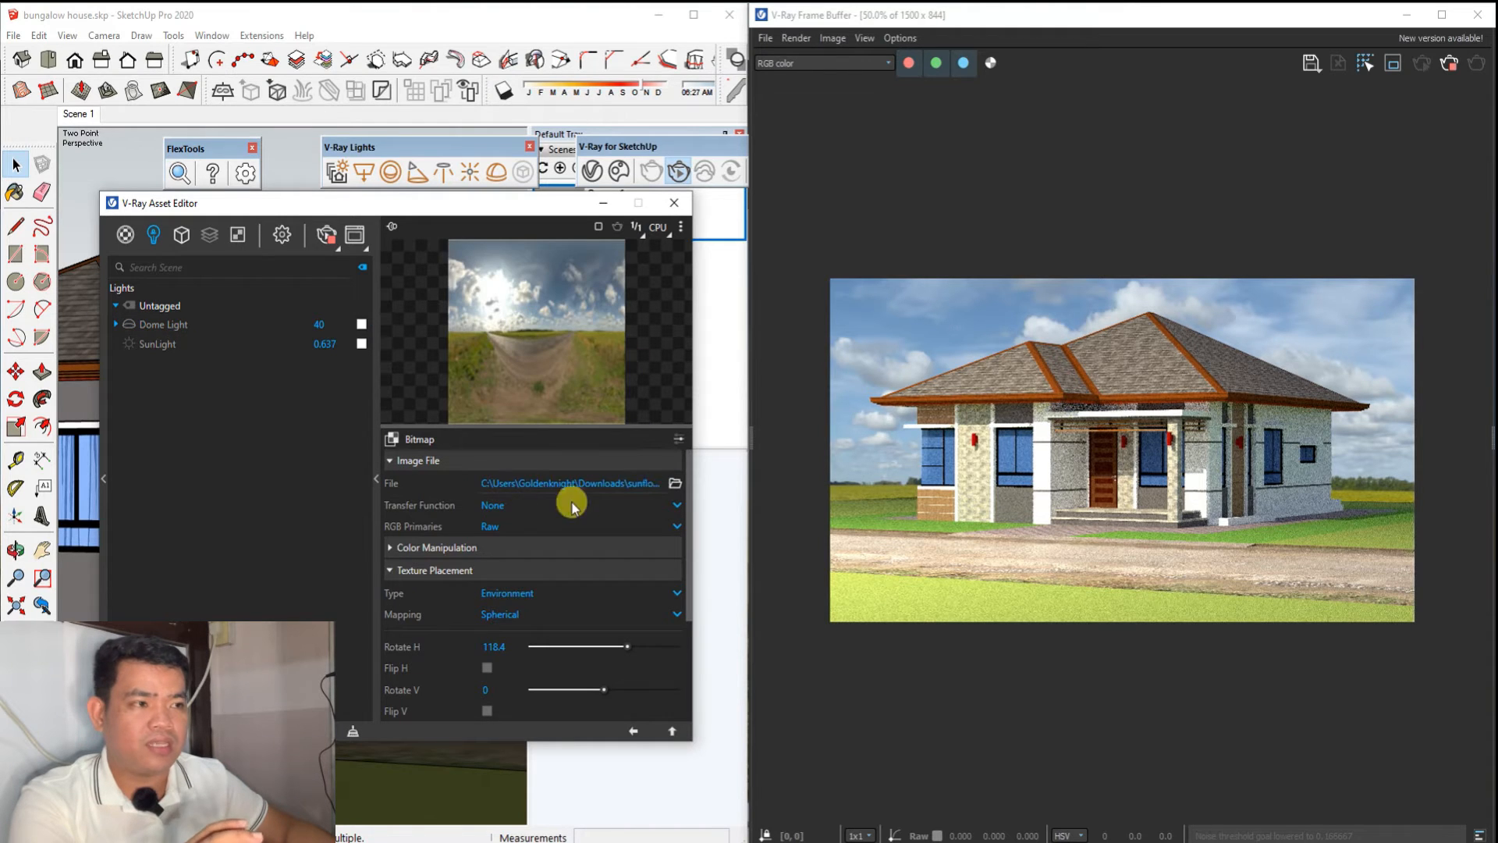
click(675, 484)
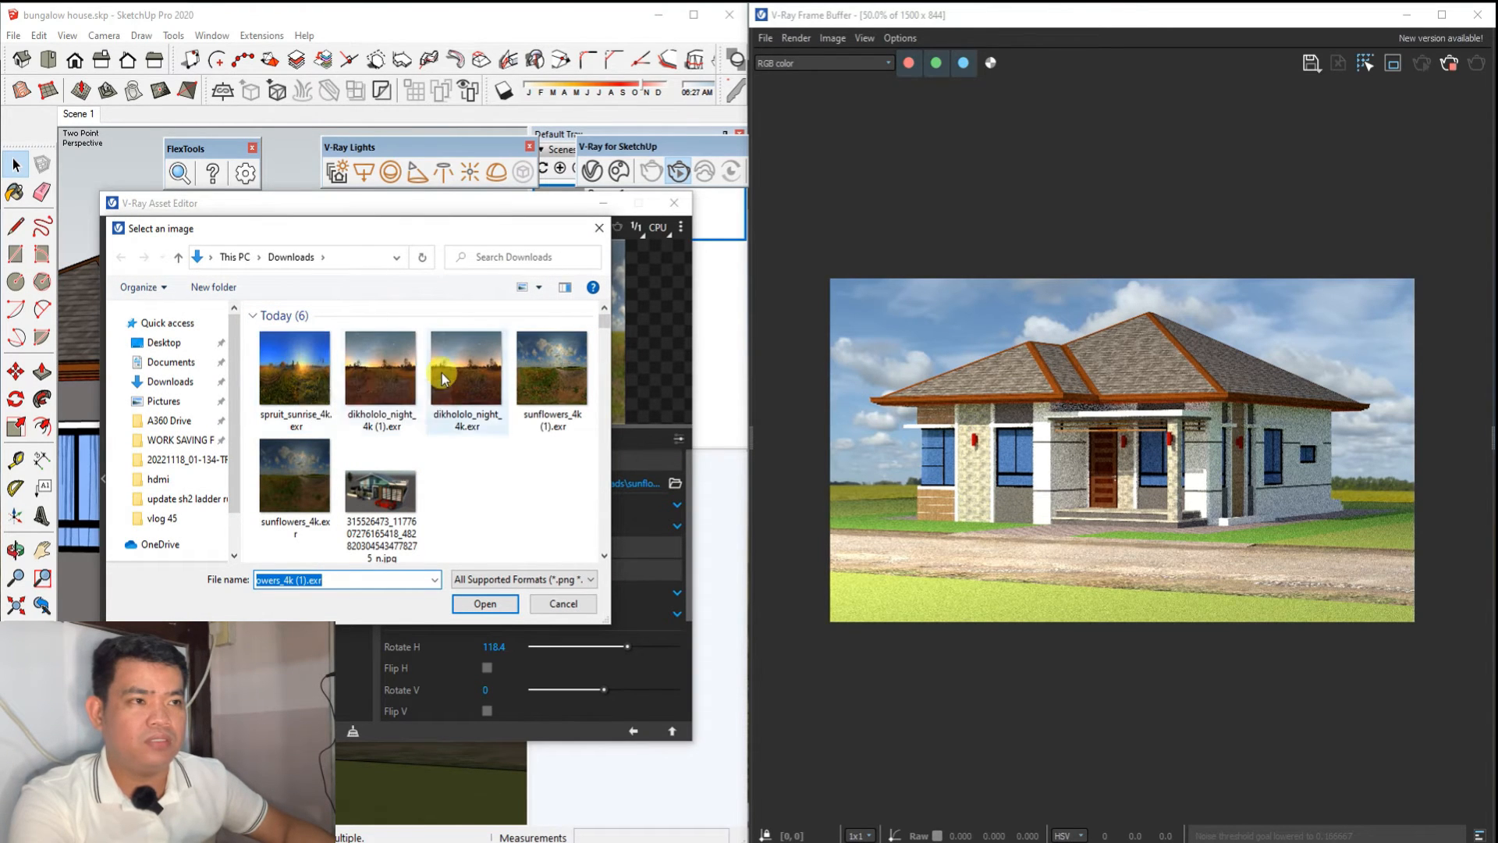
click(383, 353)
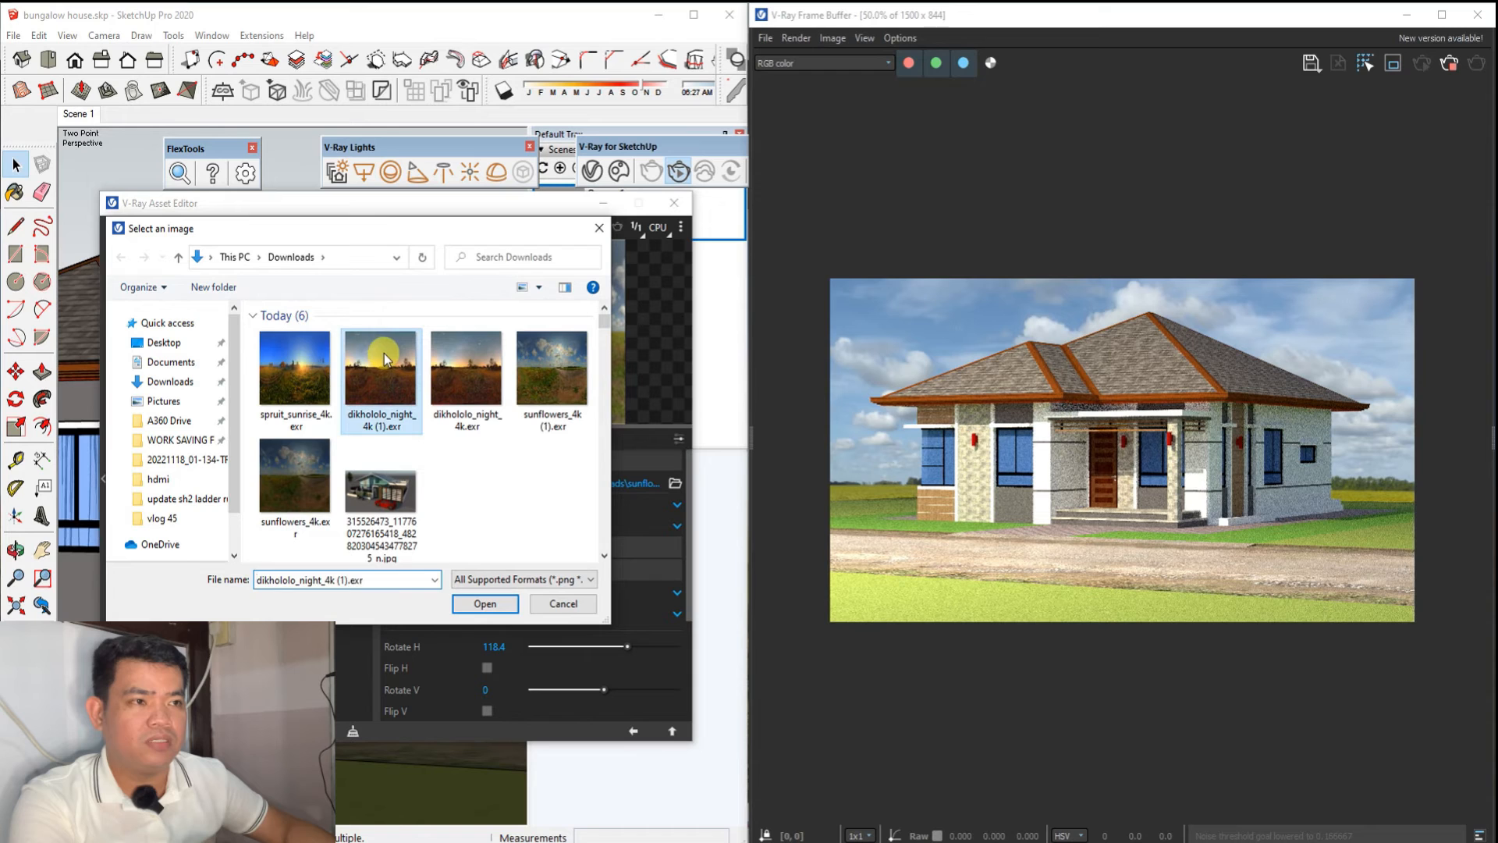
click(484, 606)
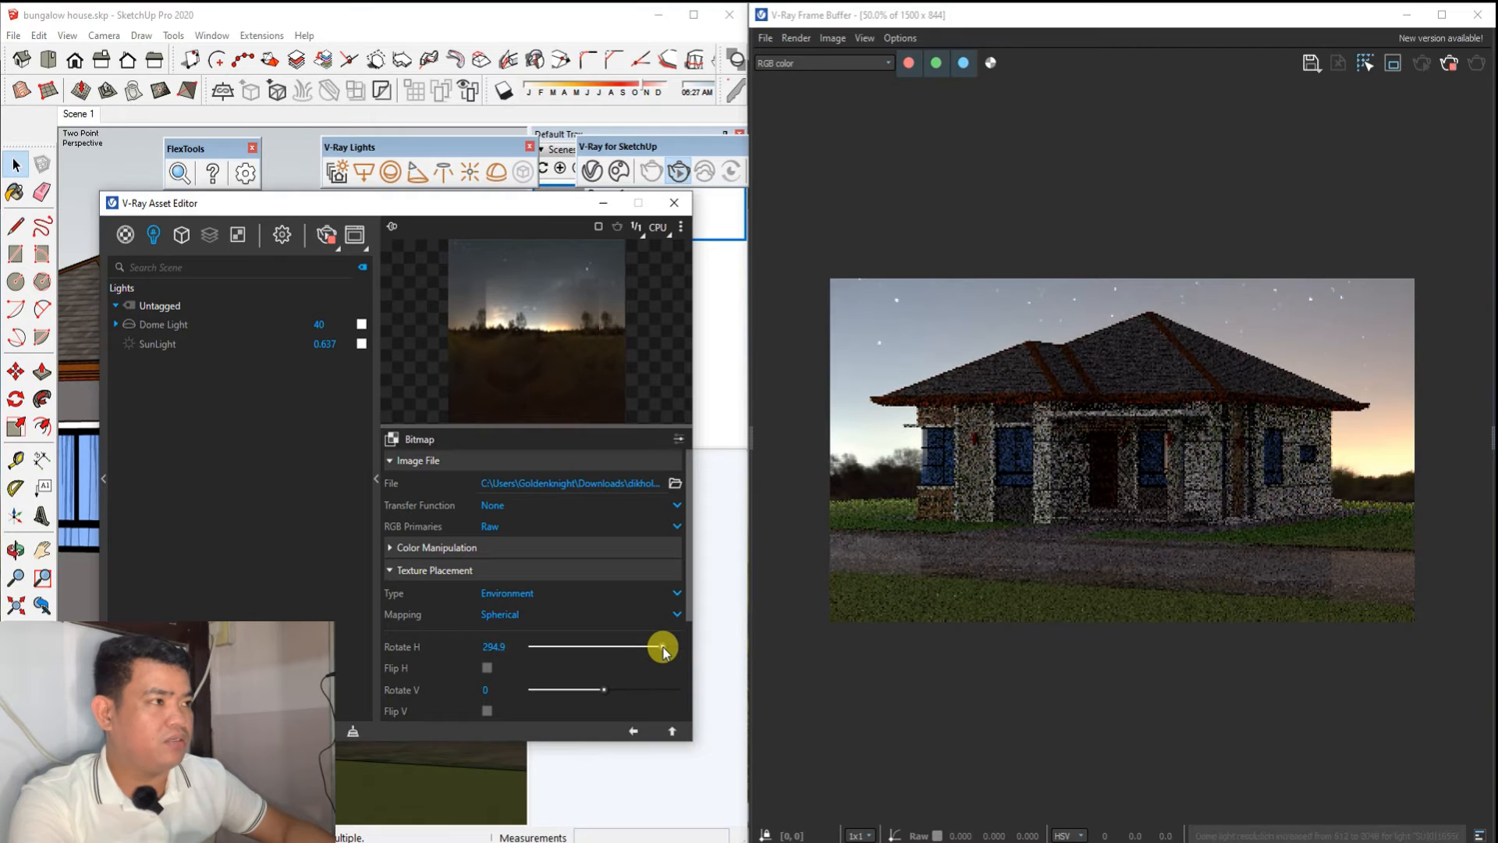
Set the night HDR's horizontal rotation to 318.4 and inspect the bungalow render in the enlarged frame buffer.
drag(663, 647, 658, 648)
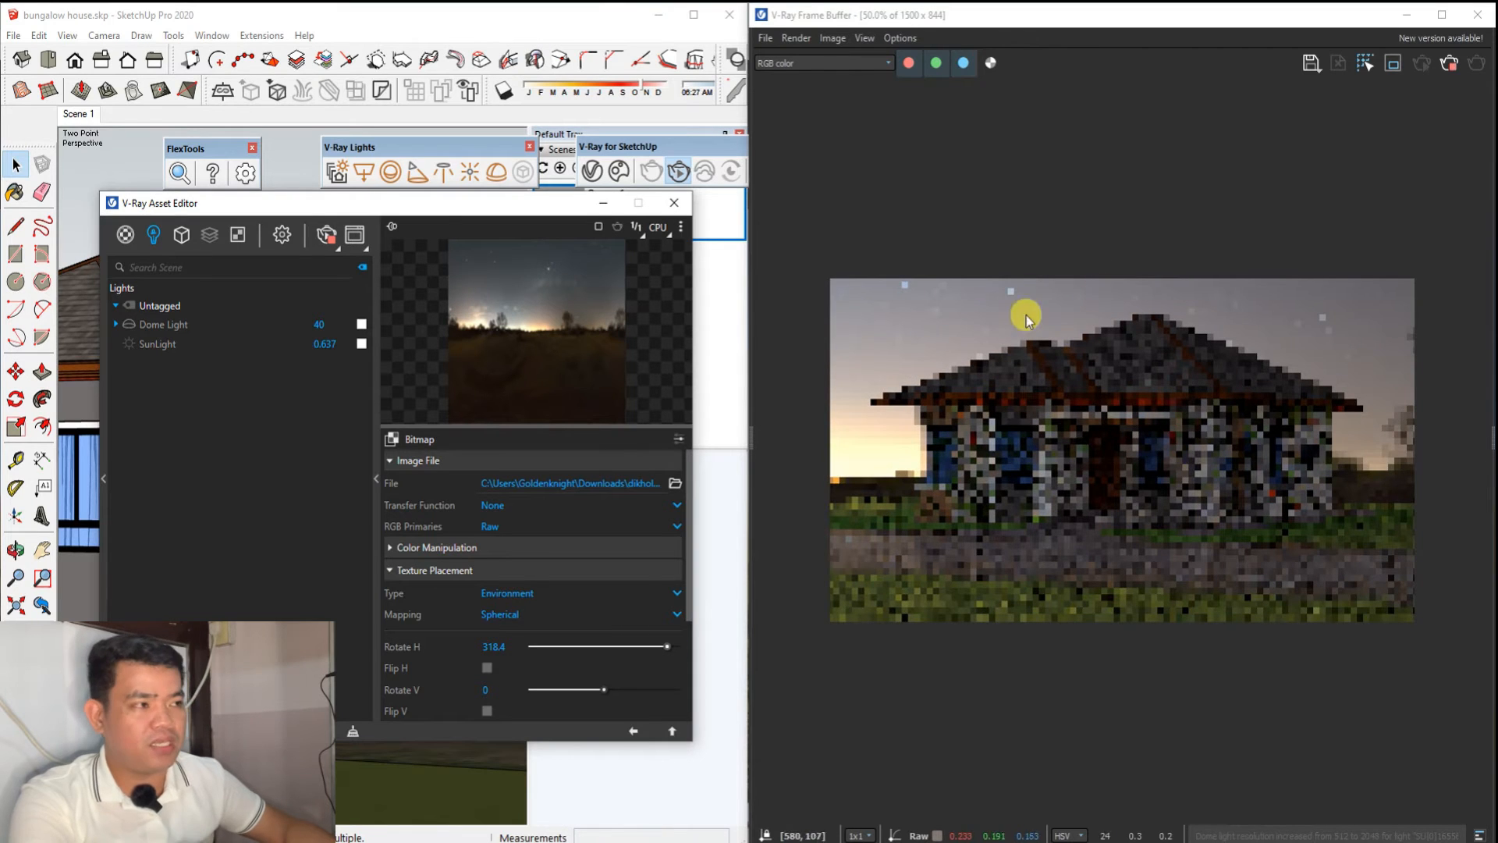
scroll(1121, 346, up, 1)
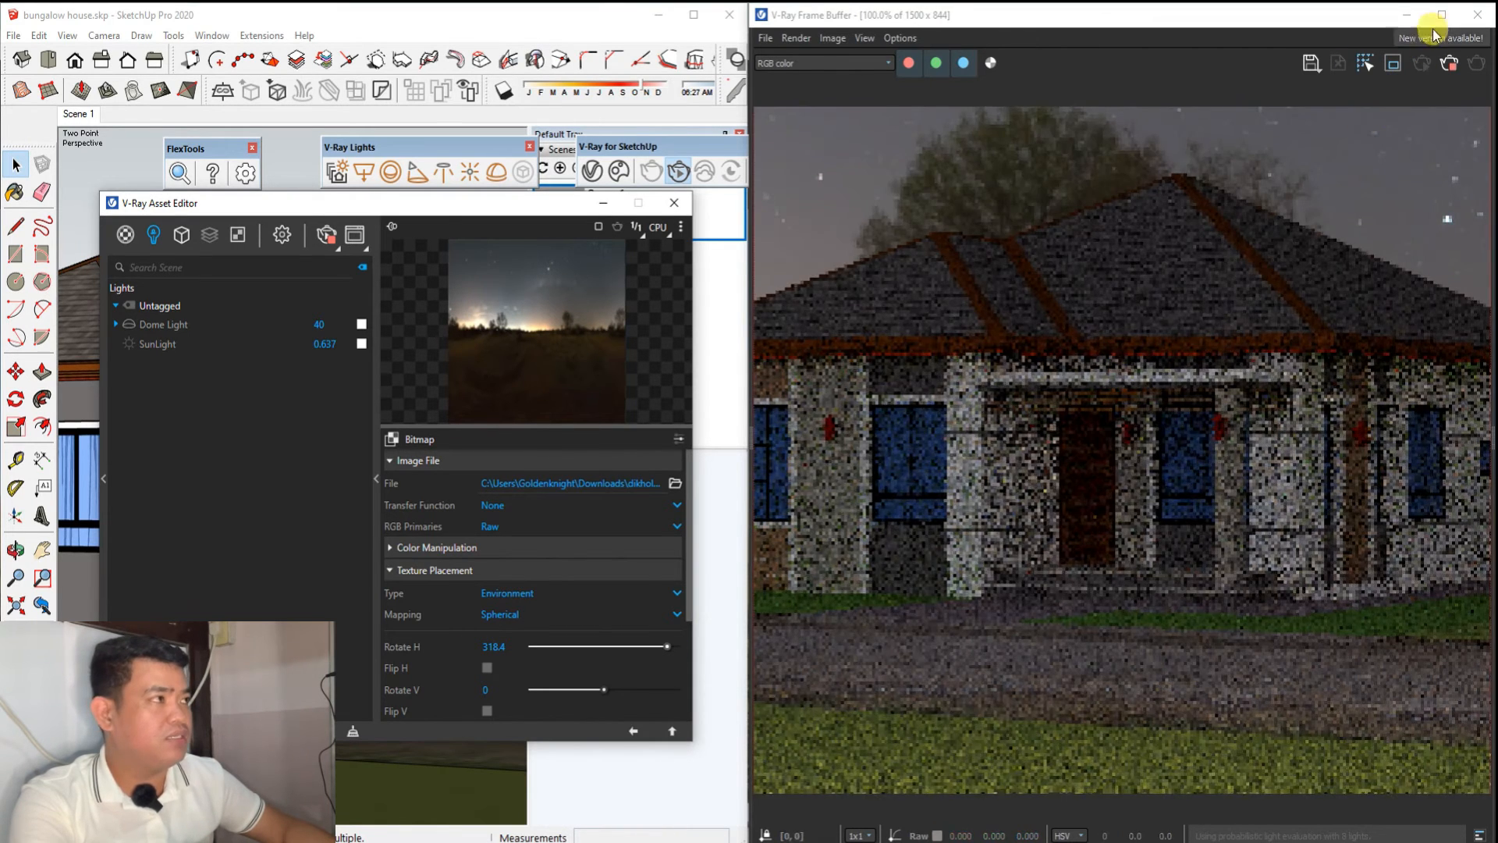
click(1441, 15)
scroll(634, 337, up, 1)
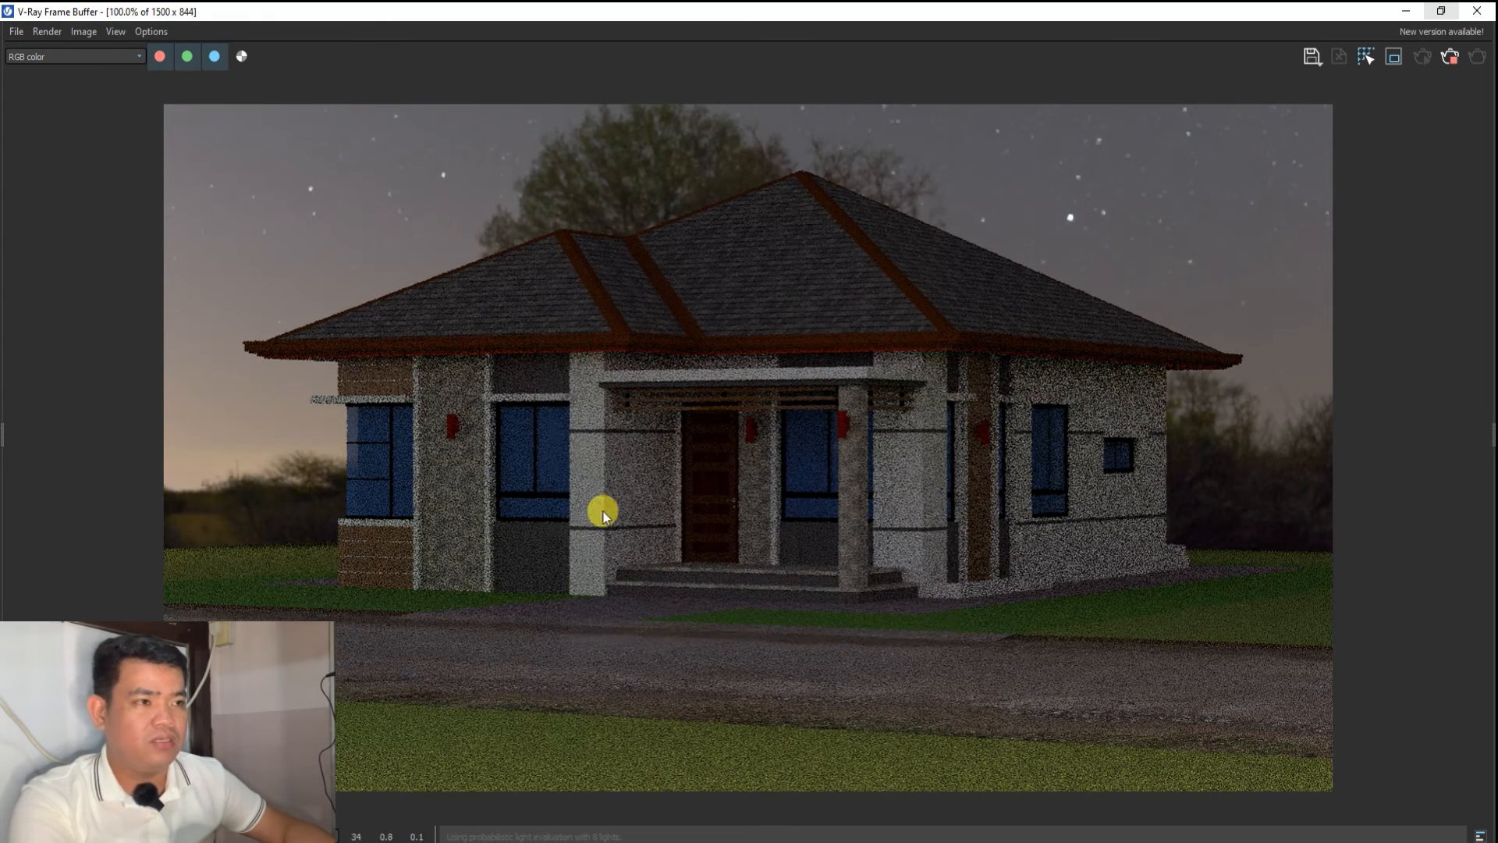
scroll(738, 445, down, 1)
scroll(757, 440, up, 1)
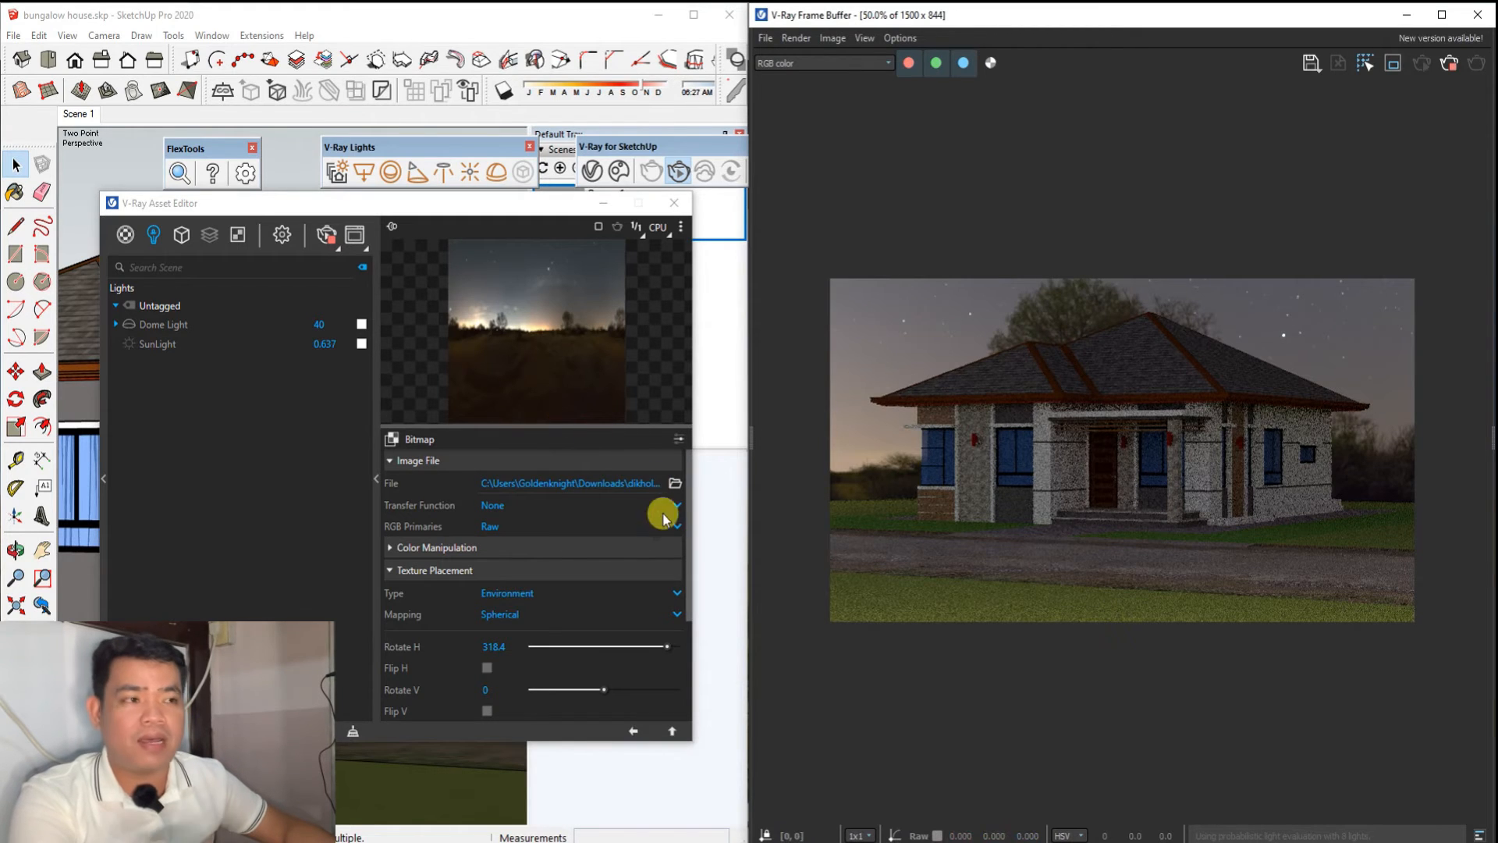
Replace the Dome Light's bitmap image with spruit_sunrise_4k.exr from the Downloads folder.
click(675, 483)
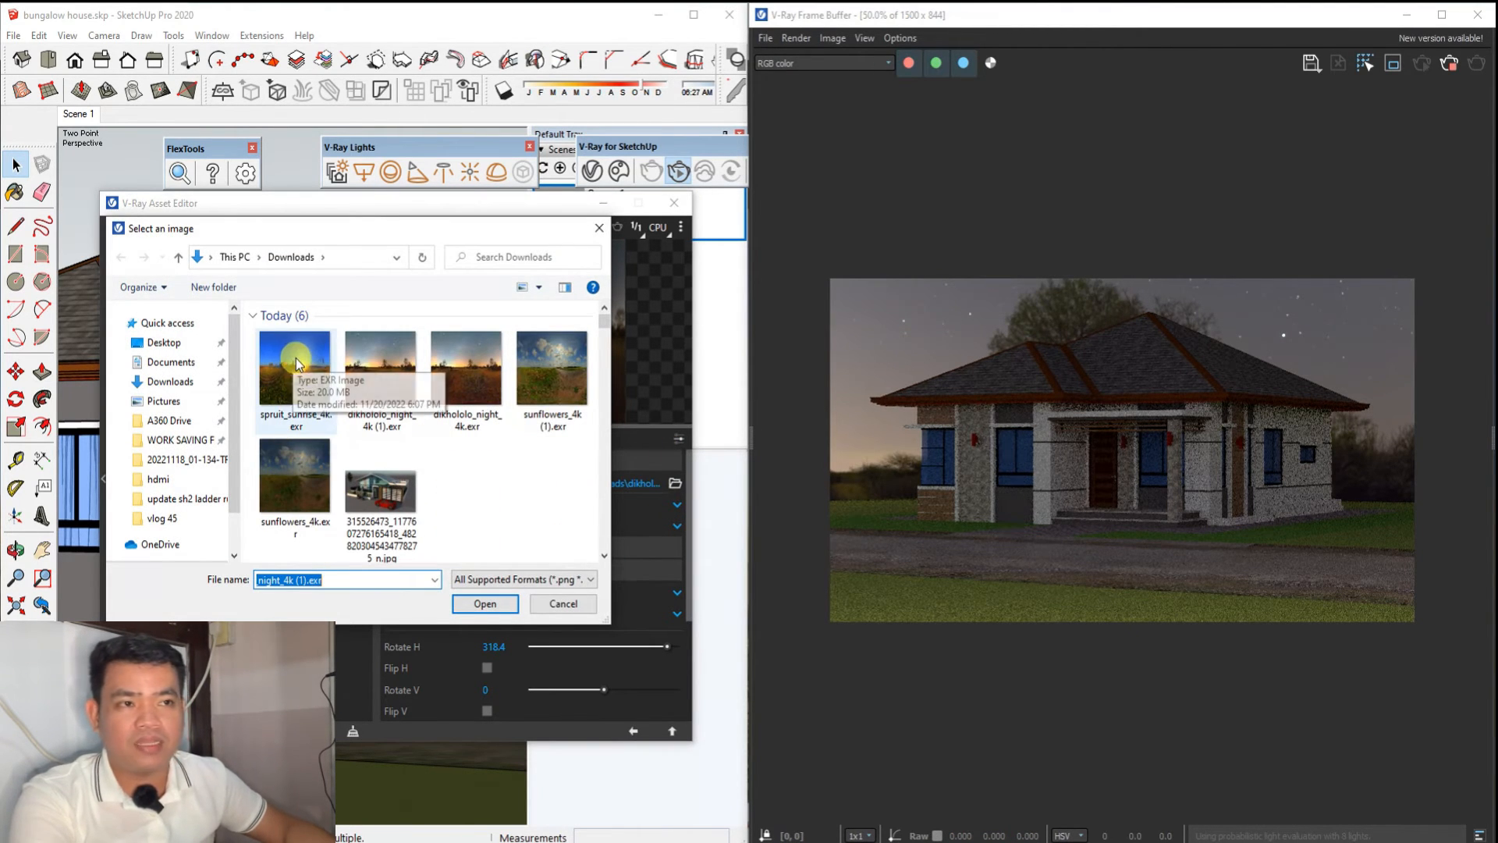
click(302, 361)
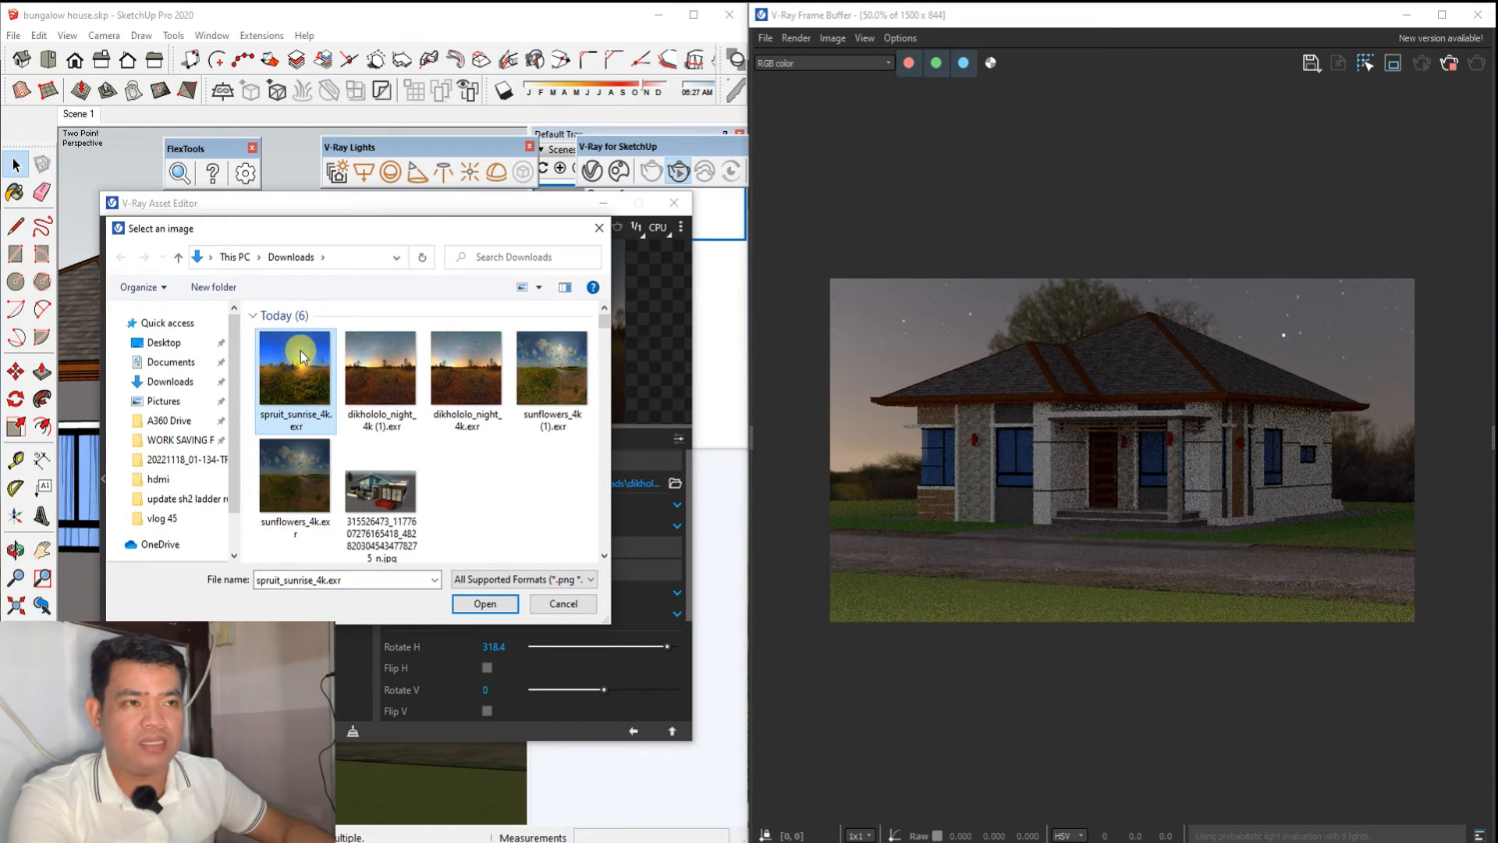
click(468, 602)
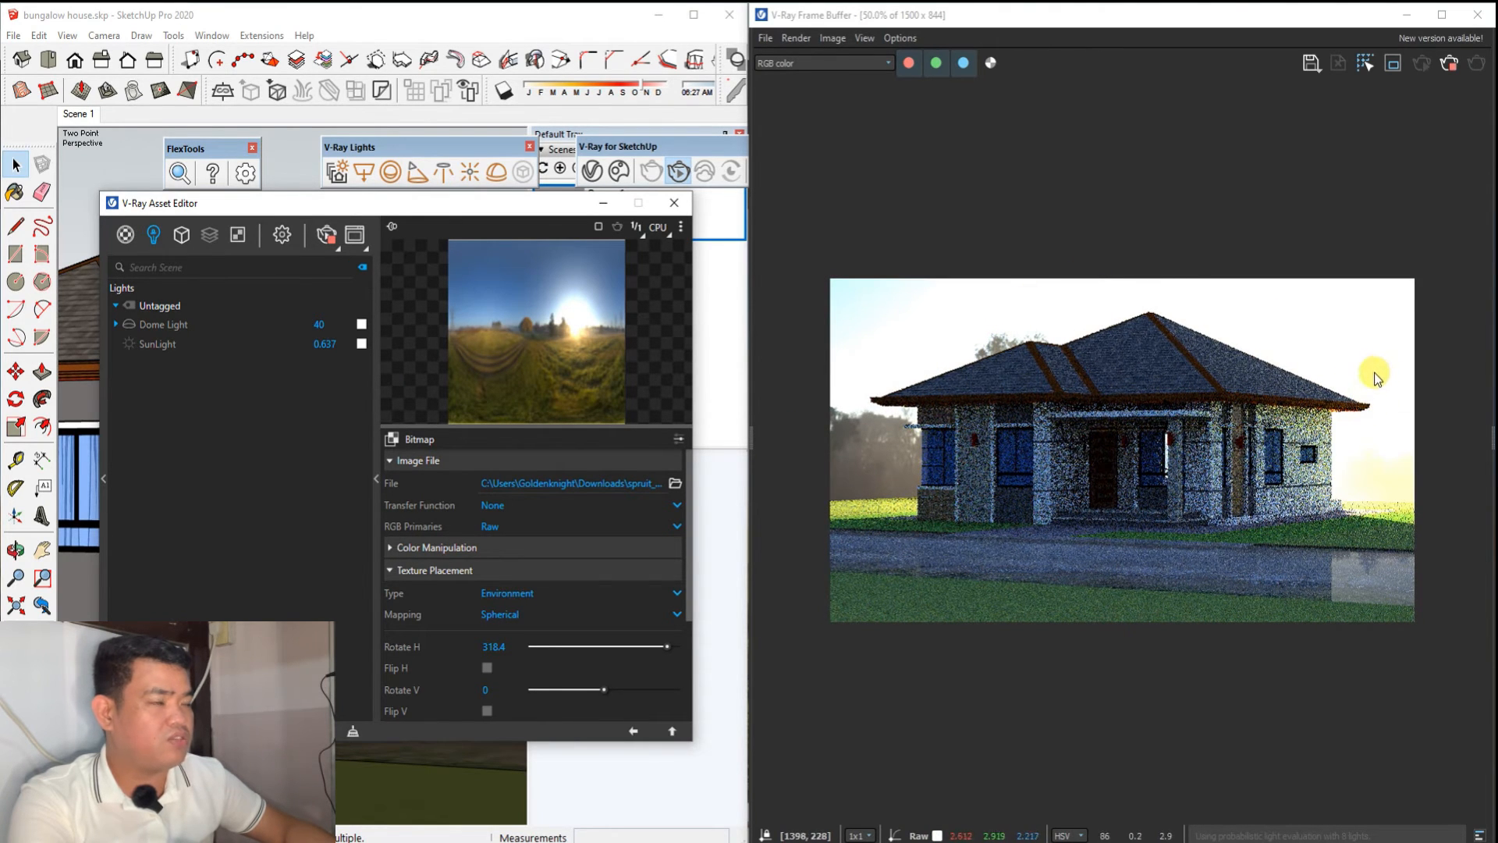
Set the horizontal rotation of the Dome Light's sunrise bitmap to -238.4 in its texture placement.
scroll(533, 599, down, 1)
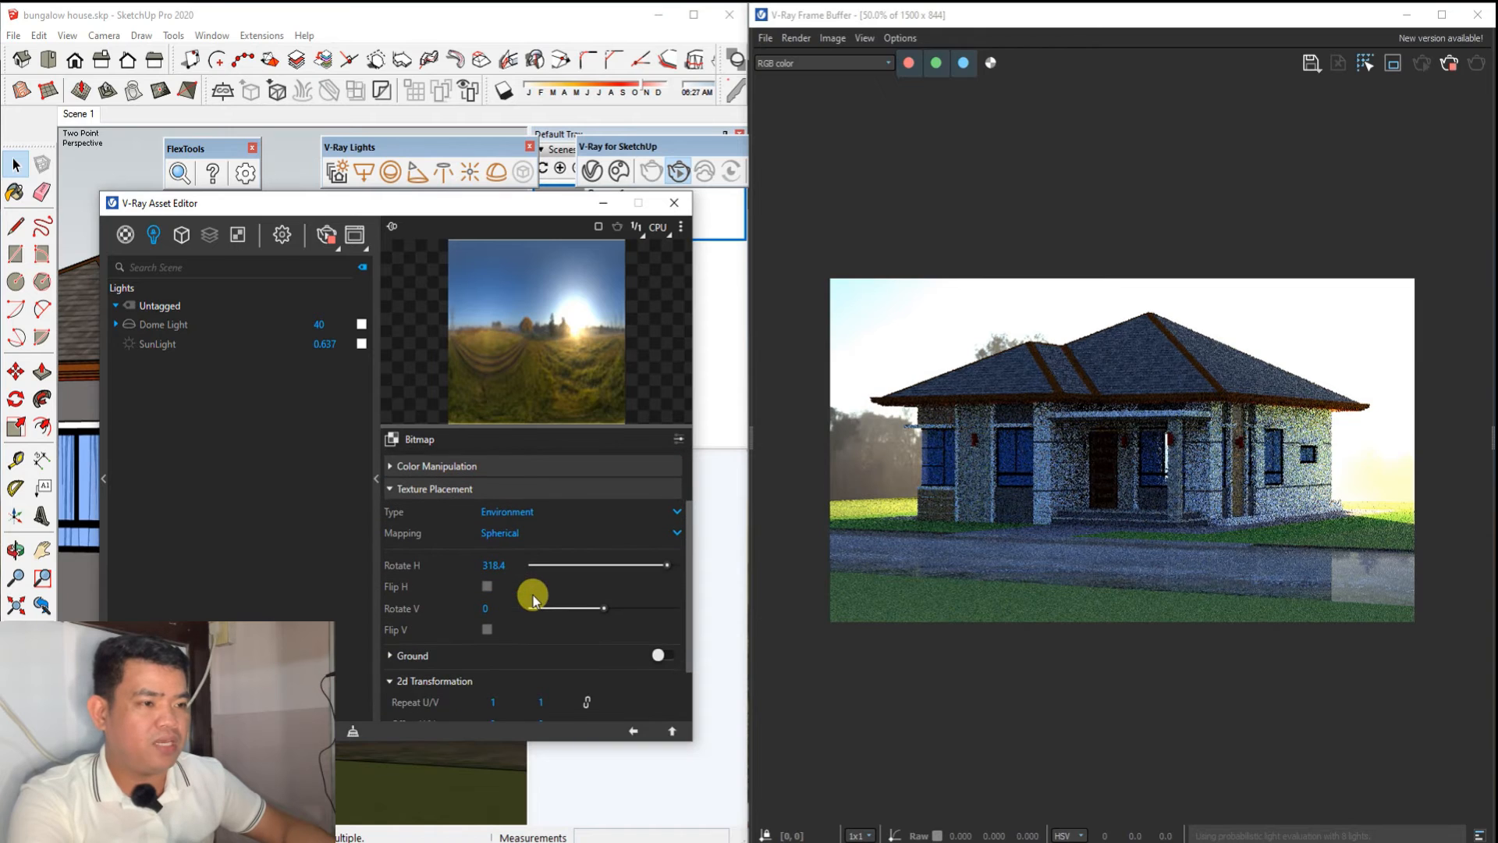
drag(666, 567, 590, 577)
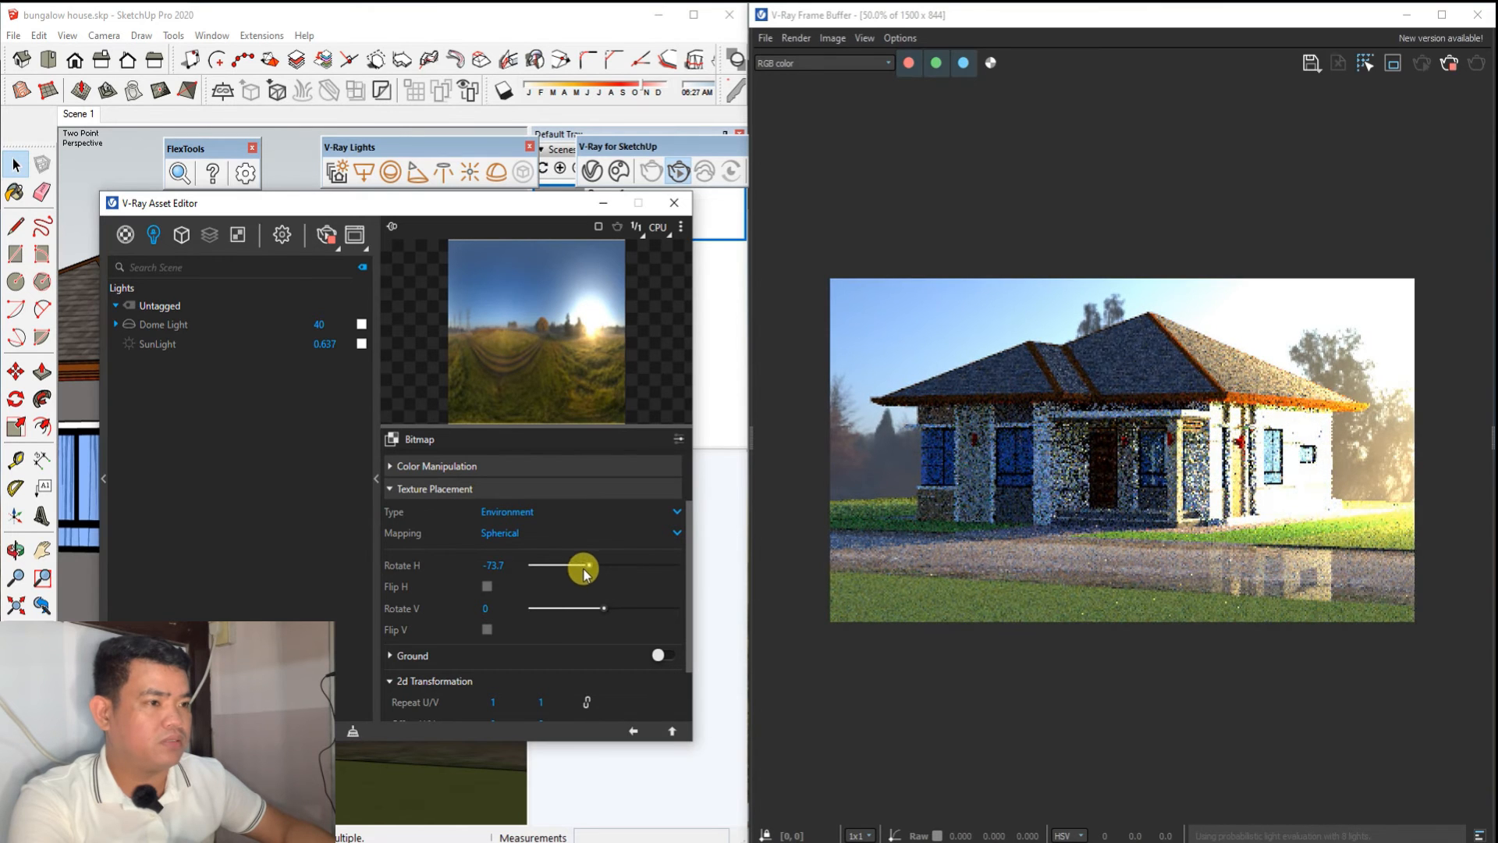
drag(587, 574, 559, 585)
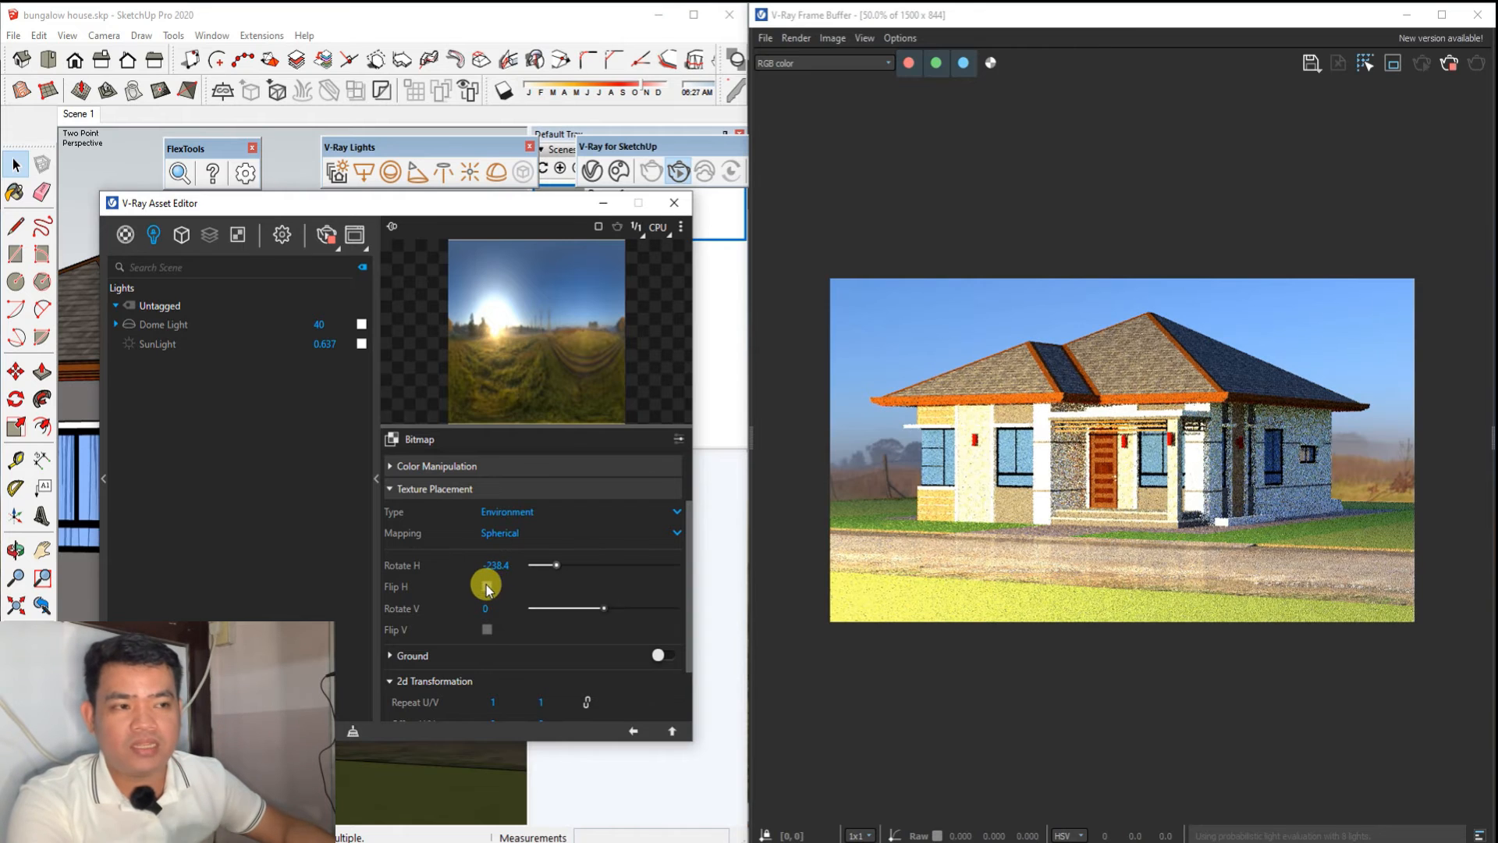
scroll(482, 586, up, 1)
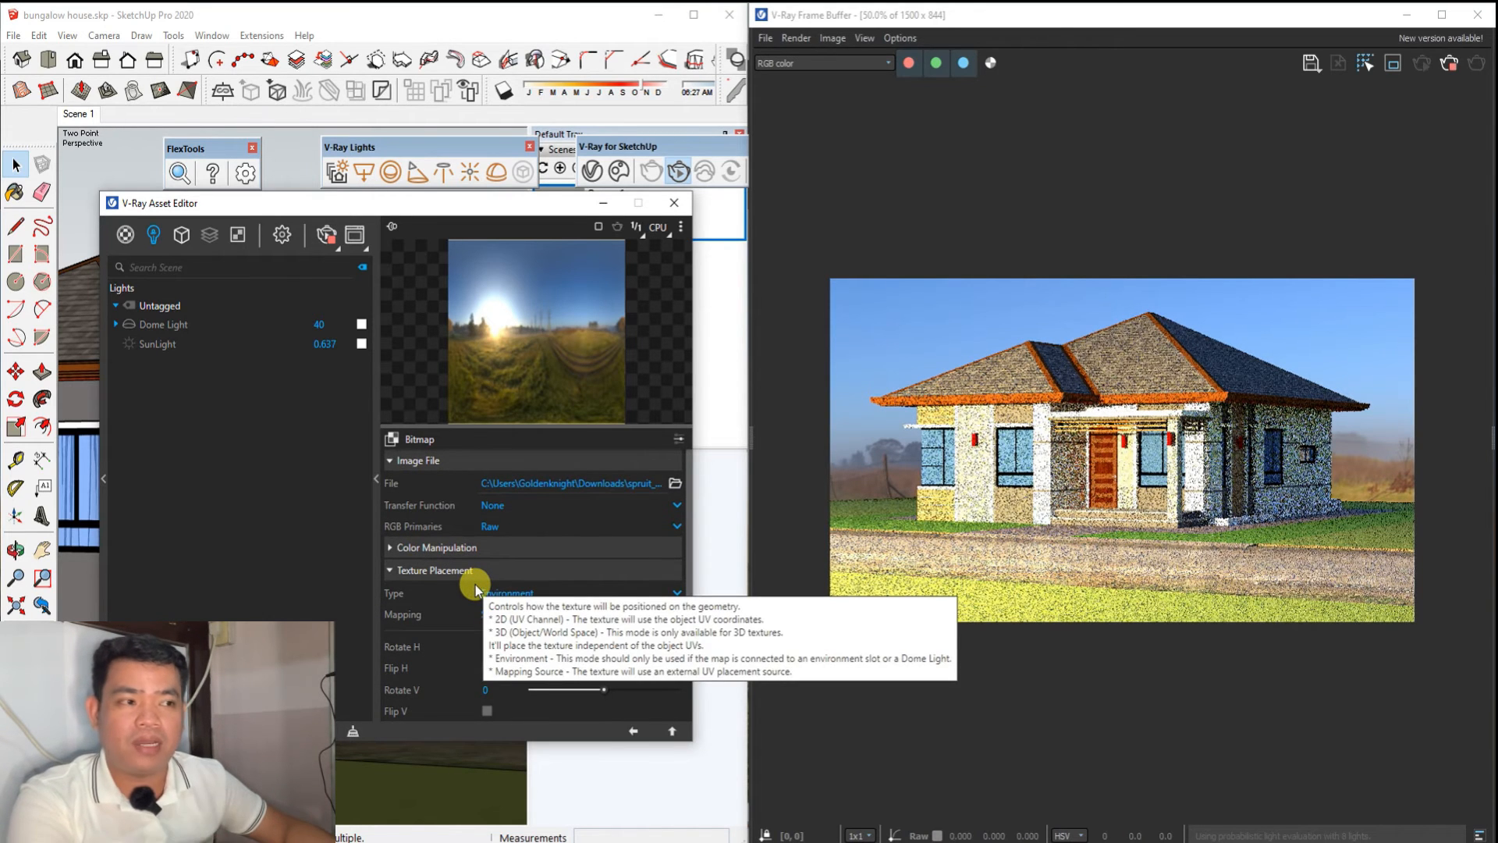
scroll(436, 632, down, 2)
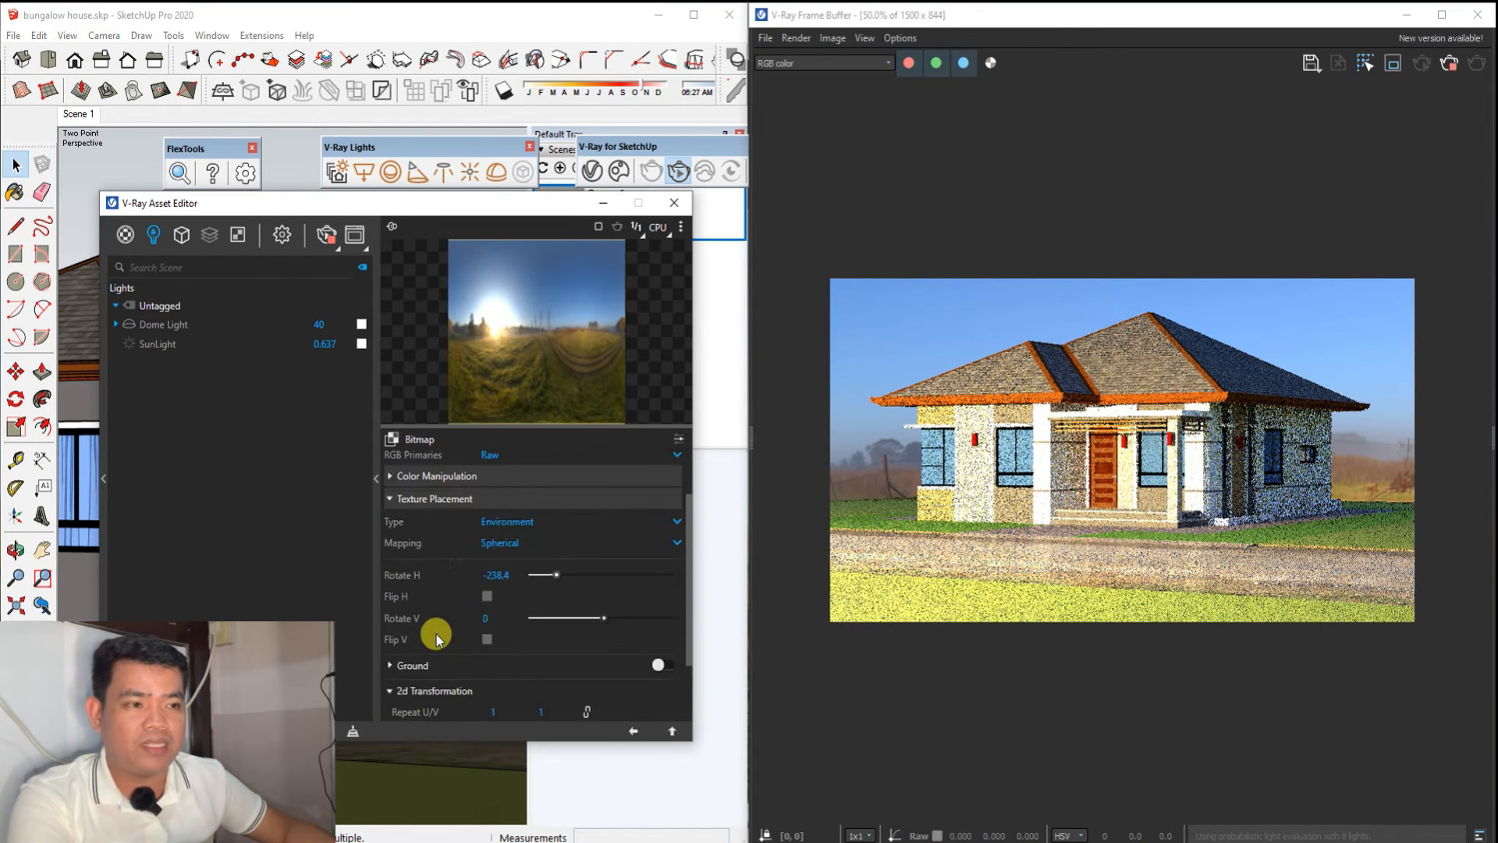
Go back to the Dome Light parameters, try the Hemisphere shape and return it to Sphere.
click(626, 728)
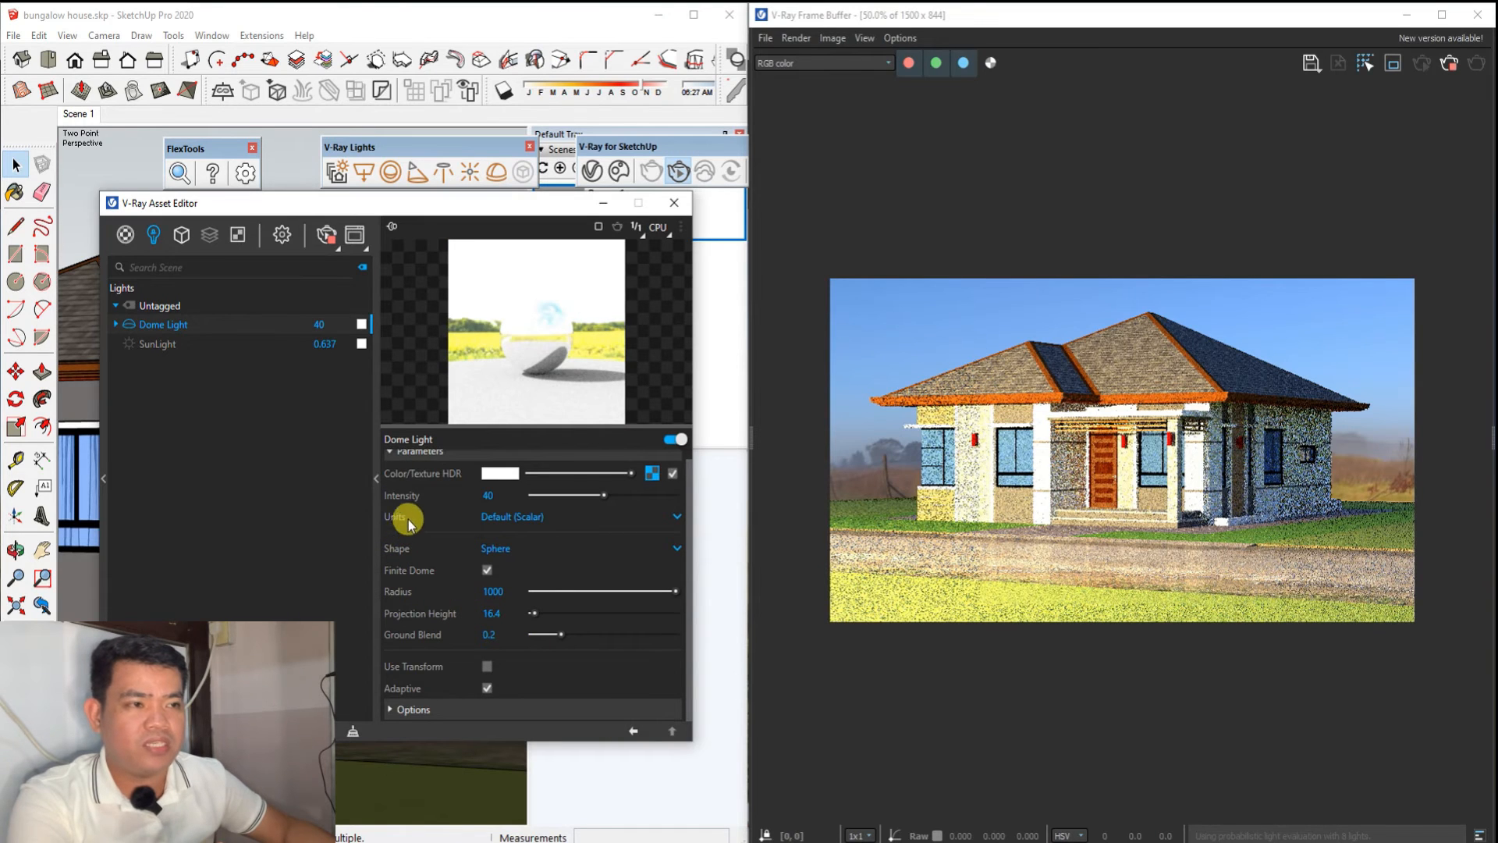
scroll(394, 499, up, 1)
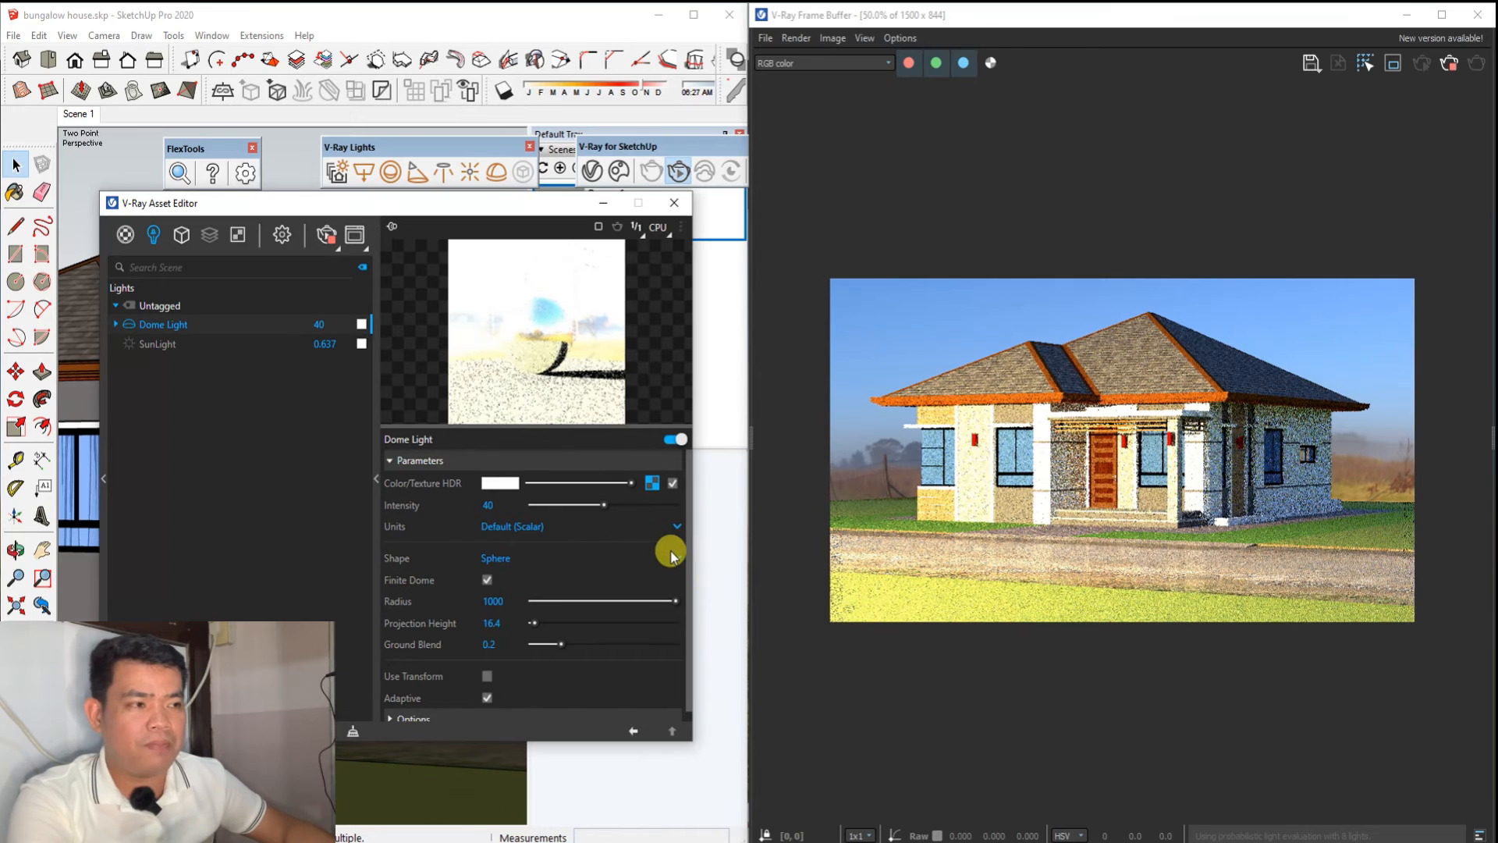
click(502, 556)
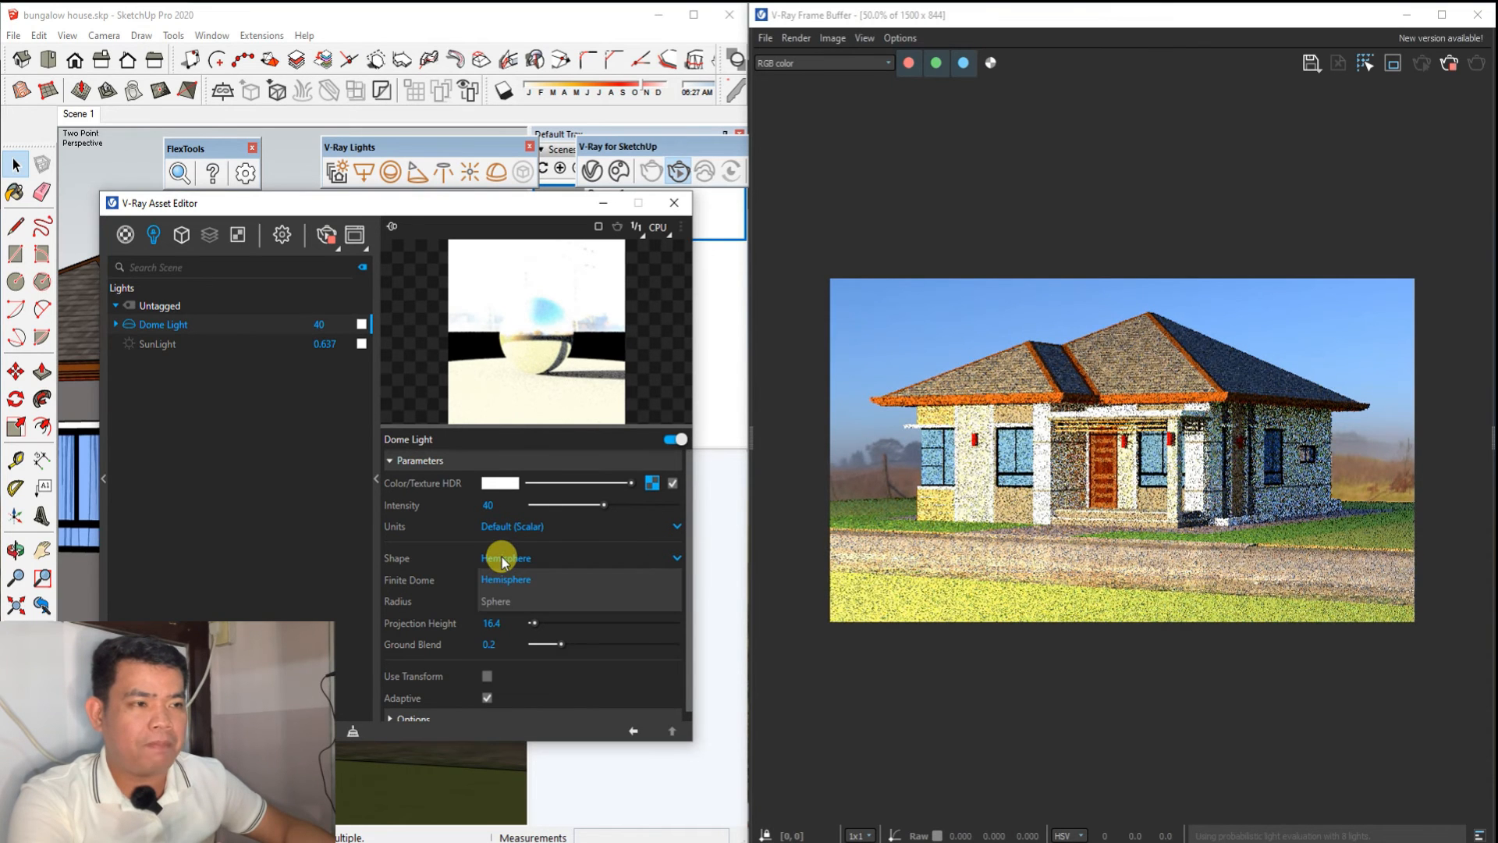
click(495, 599)
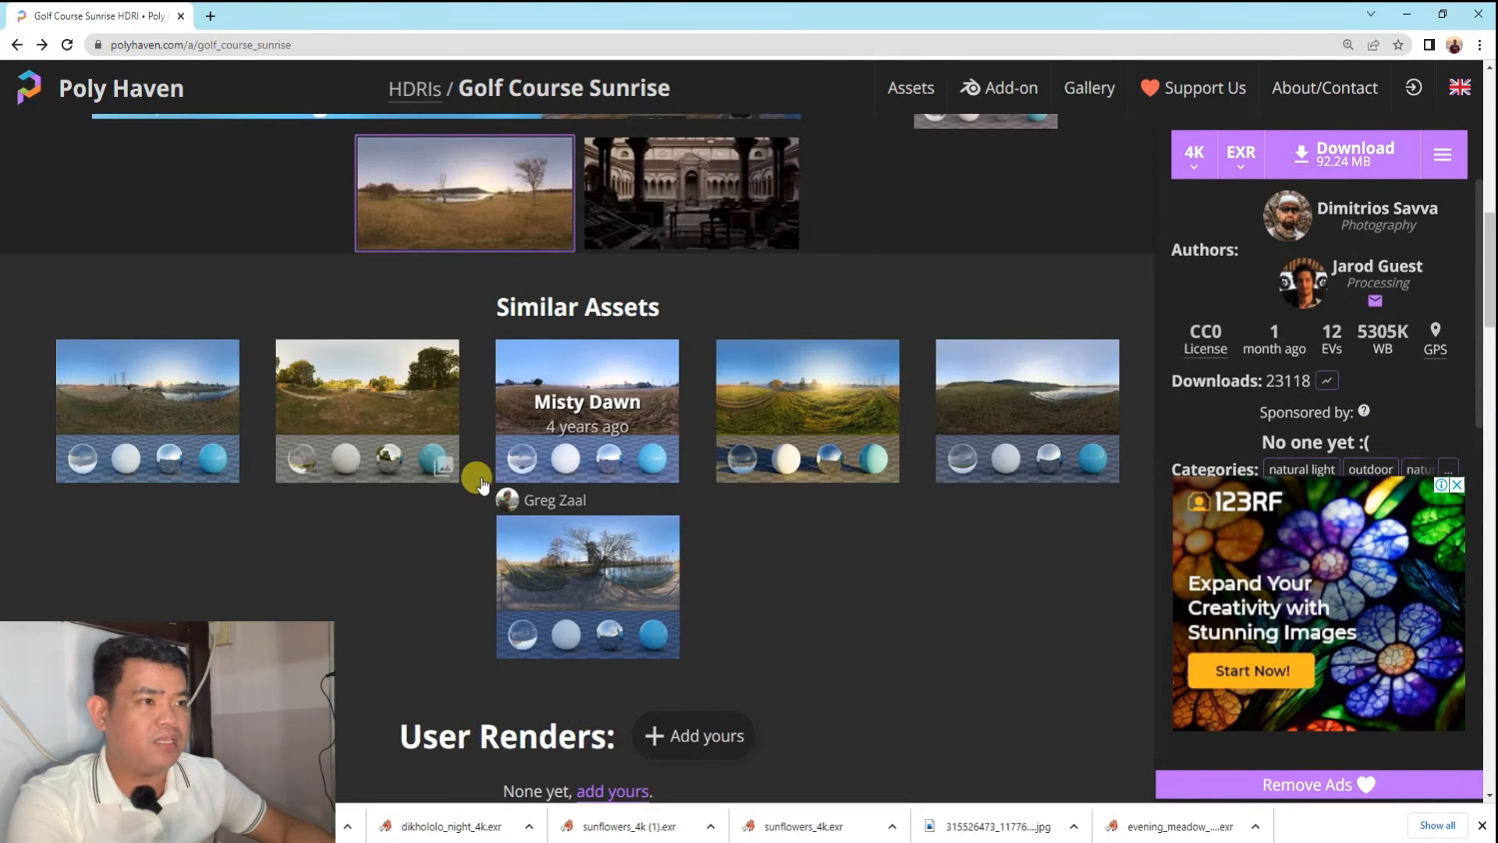
Switch to Poly Haven in the browser, find Clarens Midday among the Nature HDRIs and download it as a 4K EXR.
click(15, 45)
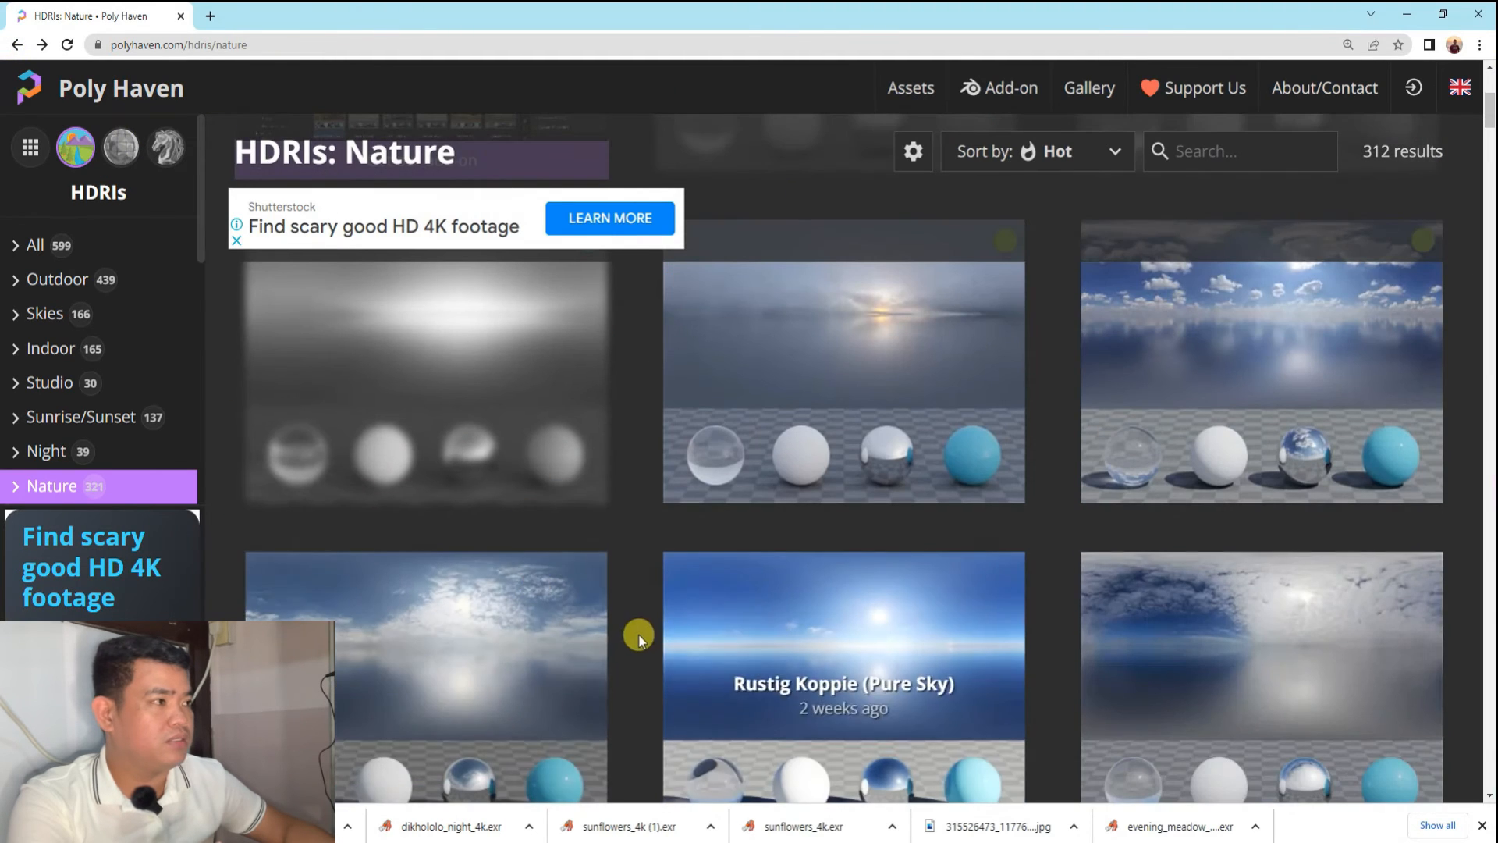
scroll(636, 621, down, 2)
scroll(637, 621, down, 1)
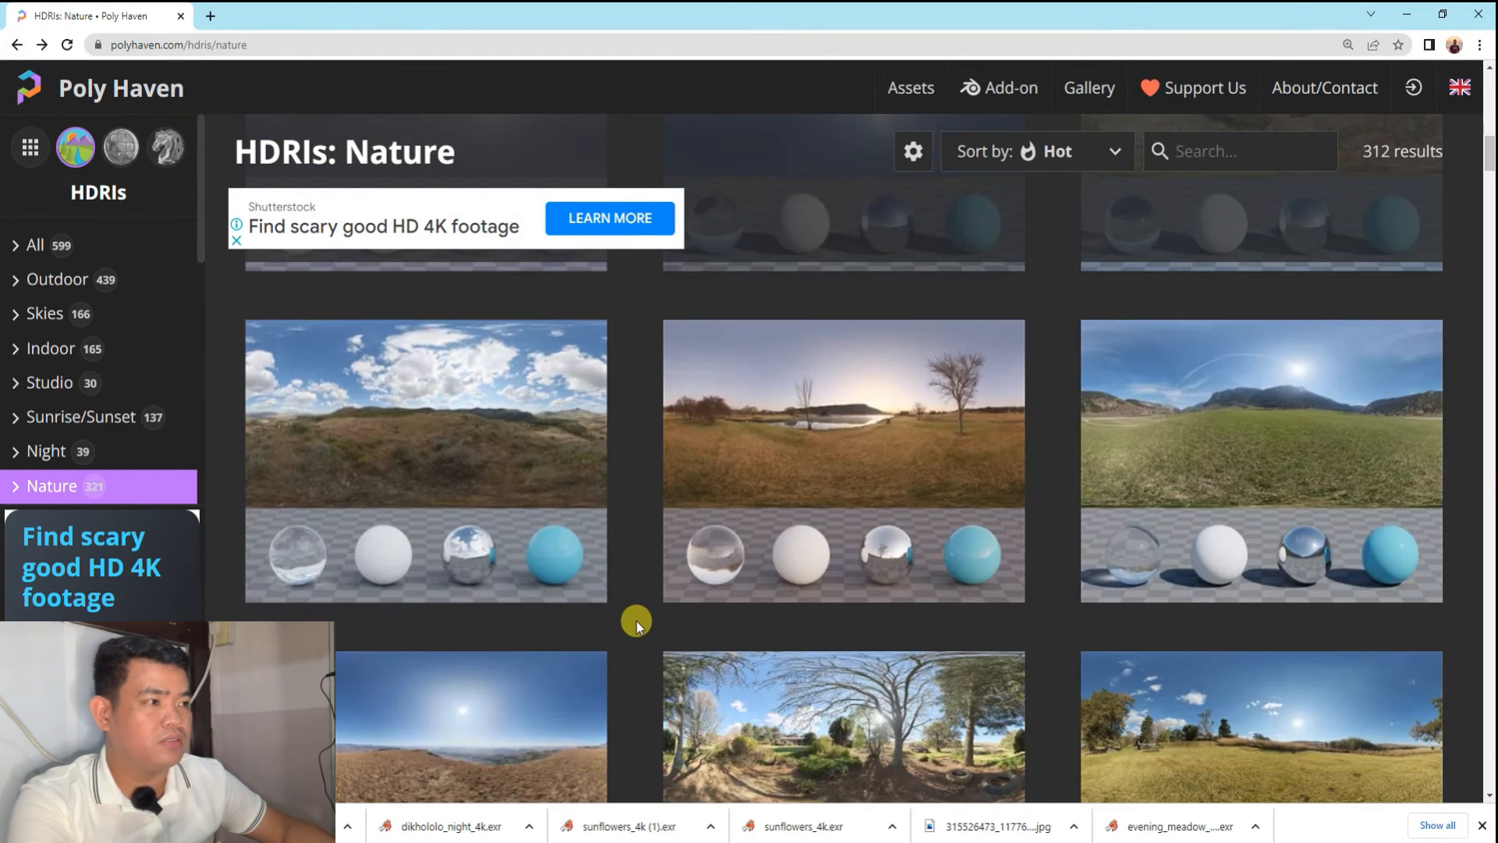
scroll(636, 621, down, 1)
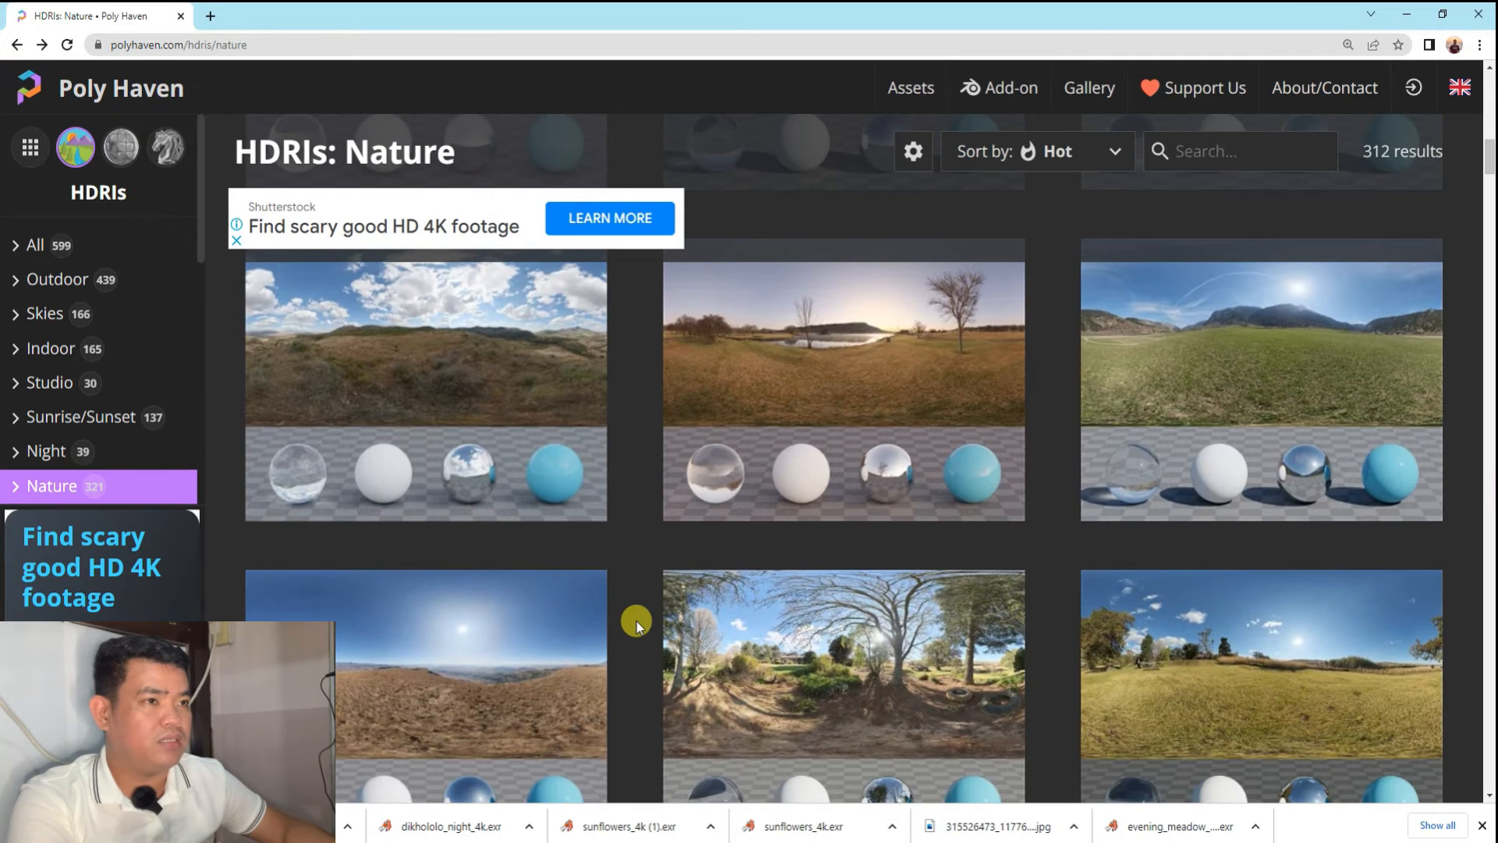
click(435, 295)
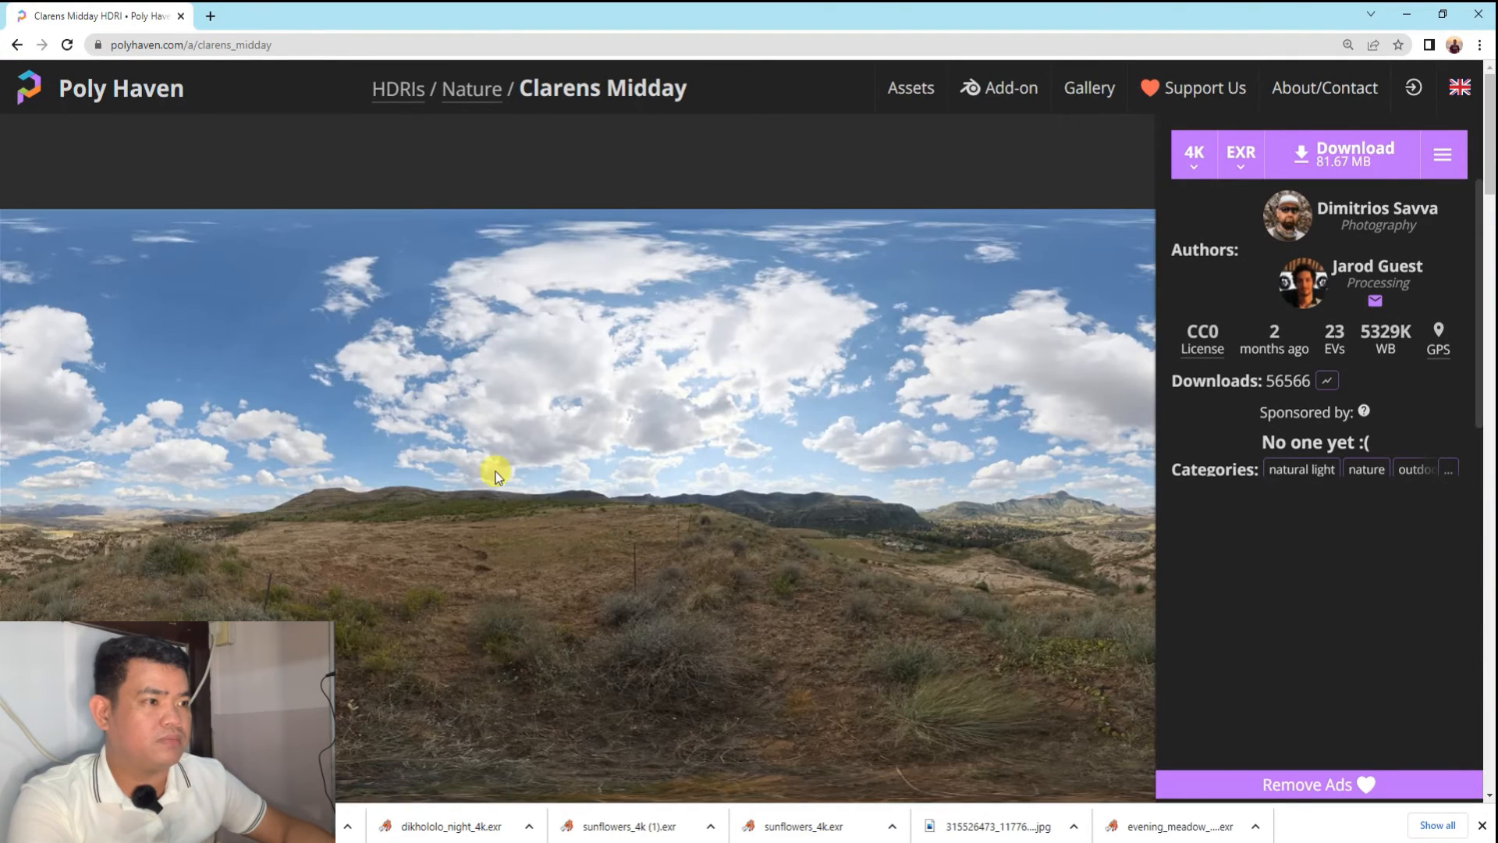
click(1369, 161)
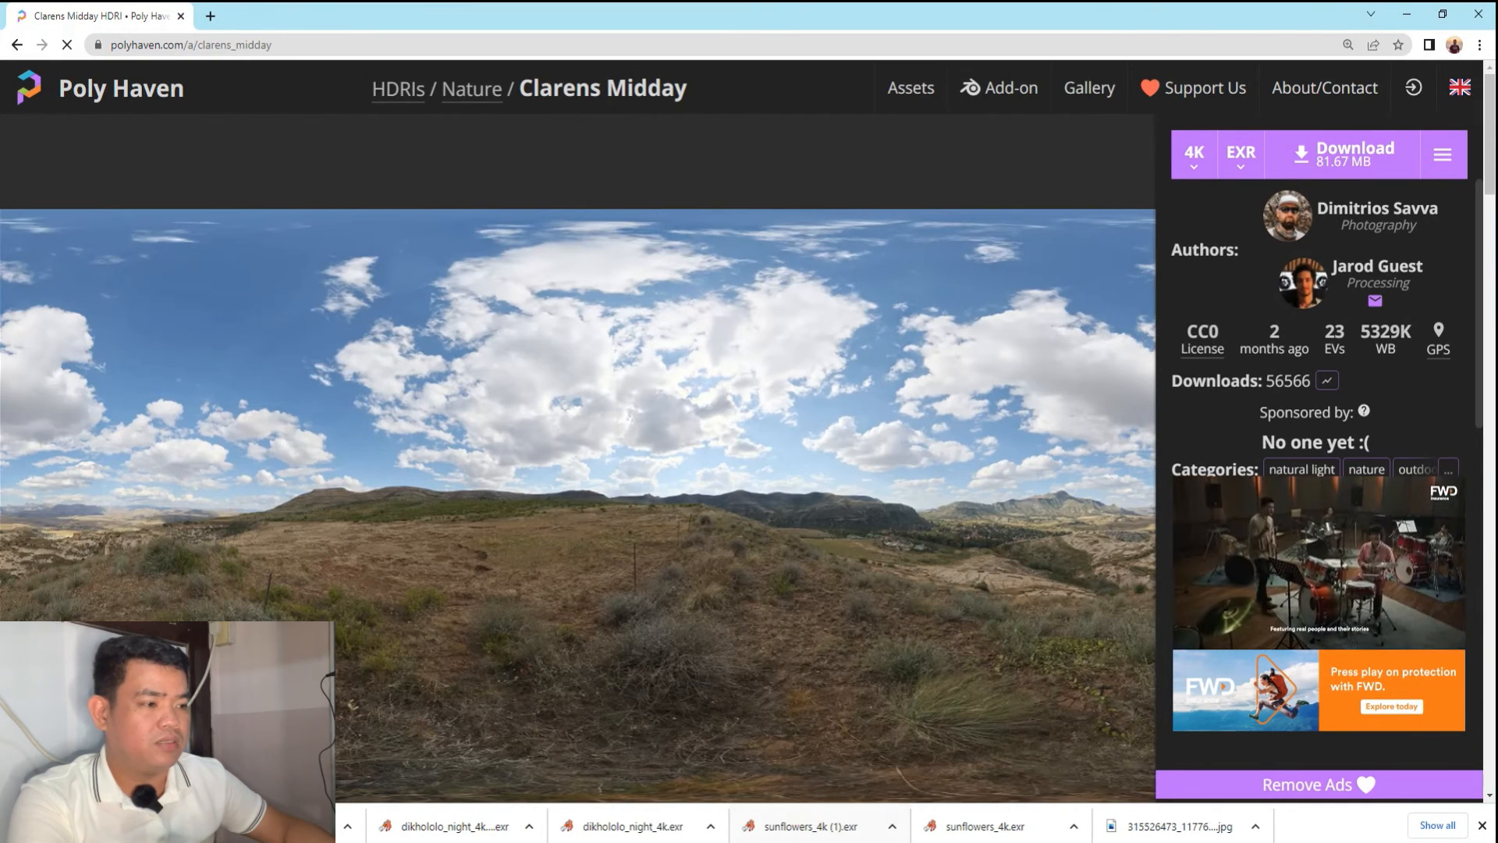
Switch back to the V-Ray Asset Editor, load clarens_midday_4k.exr as the Dome Light's HDR bitmap and return to the light's parameters.
click(821, 842)
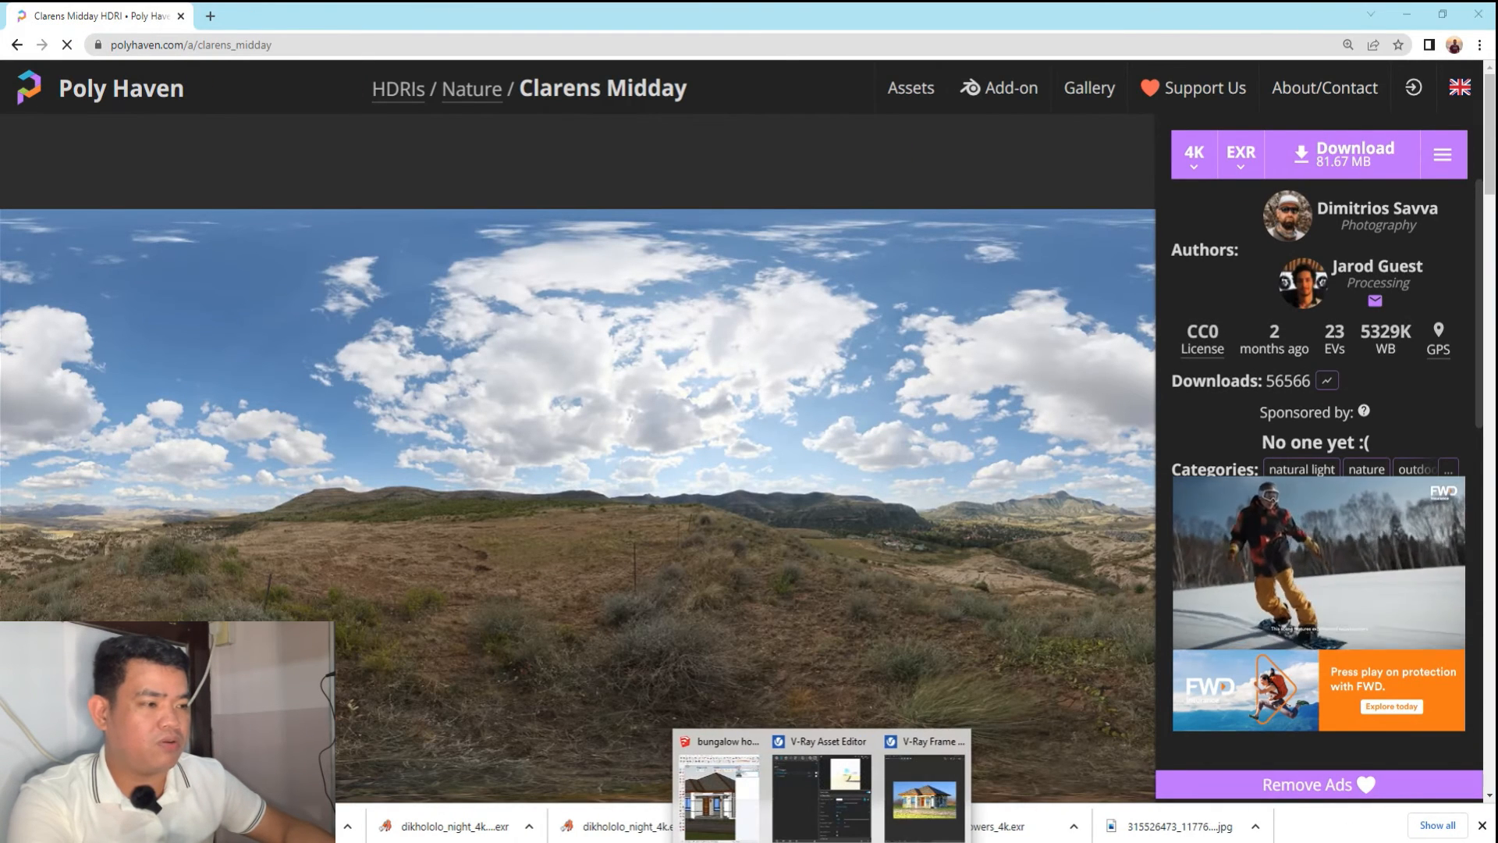
click(711, 789)
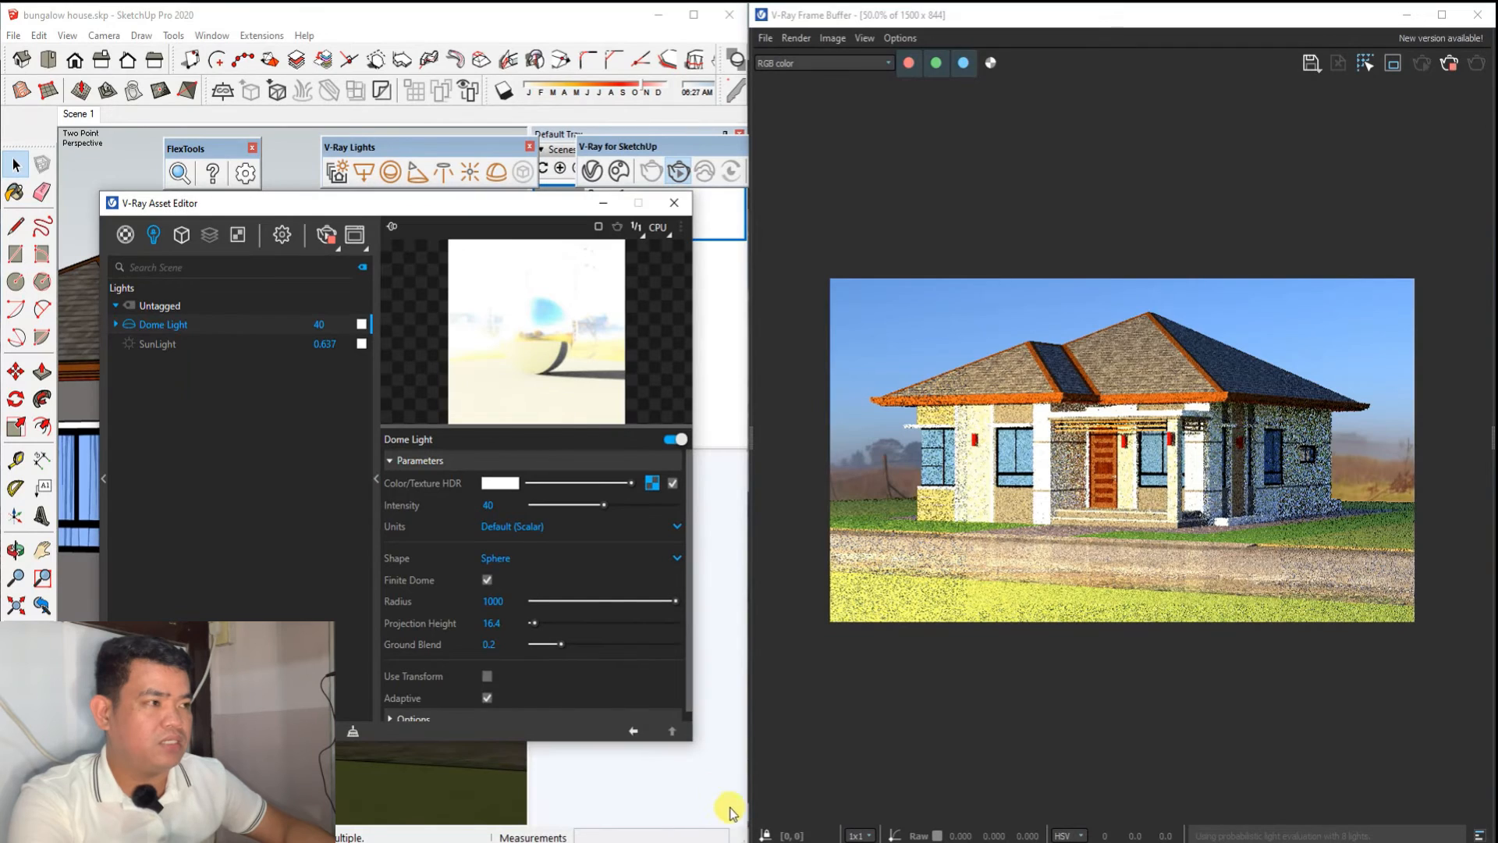
click(652, 484)
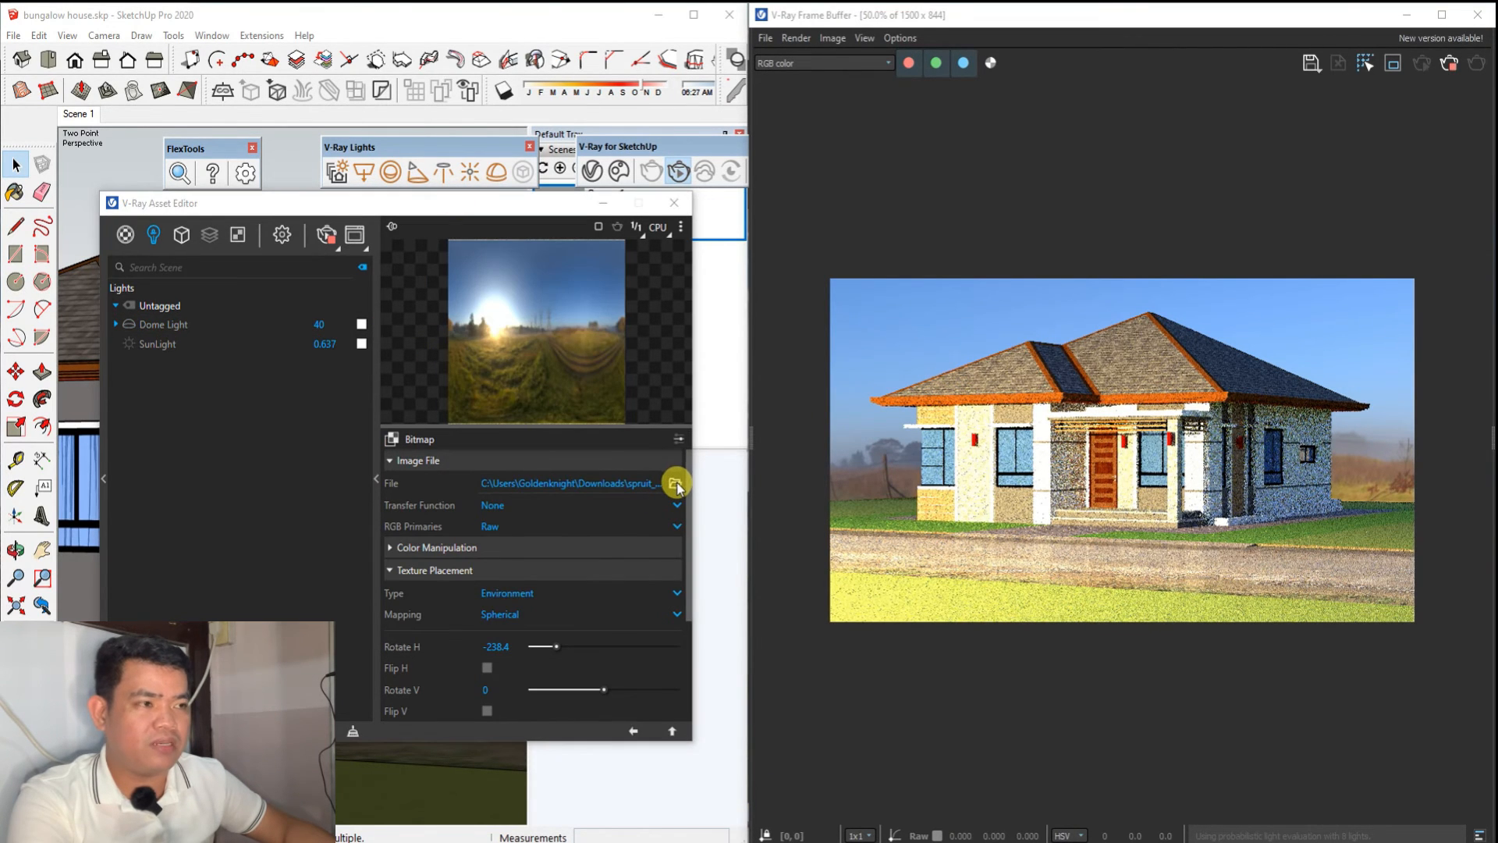
click(676, 483)
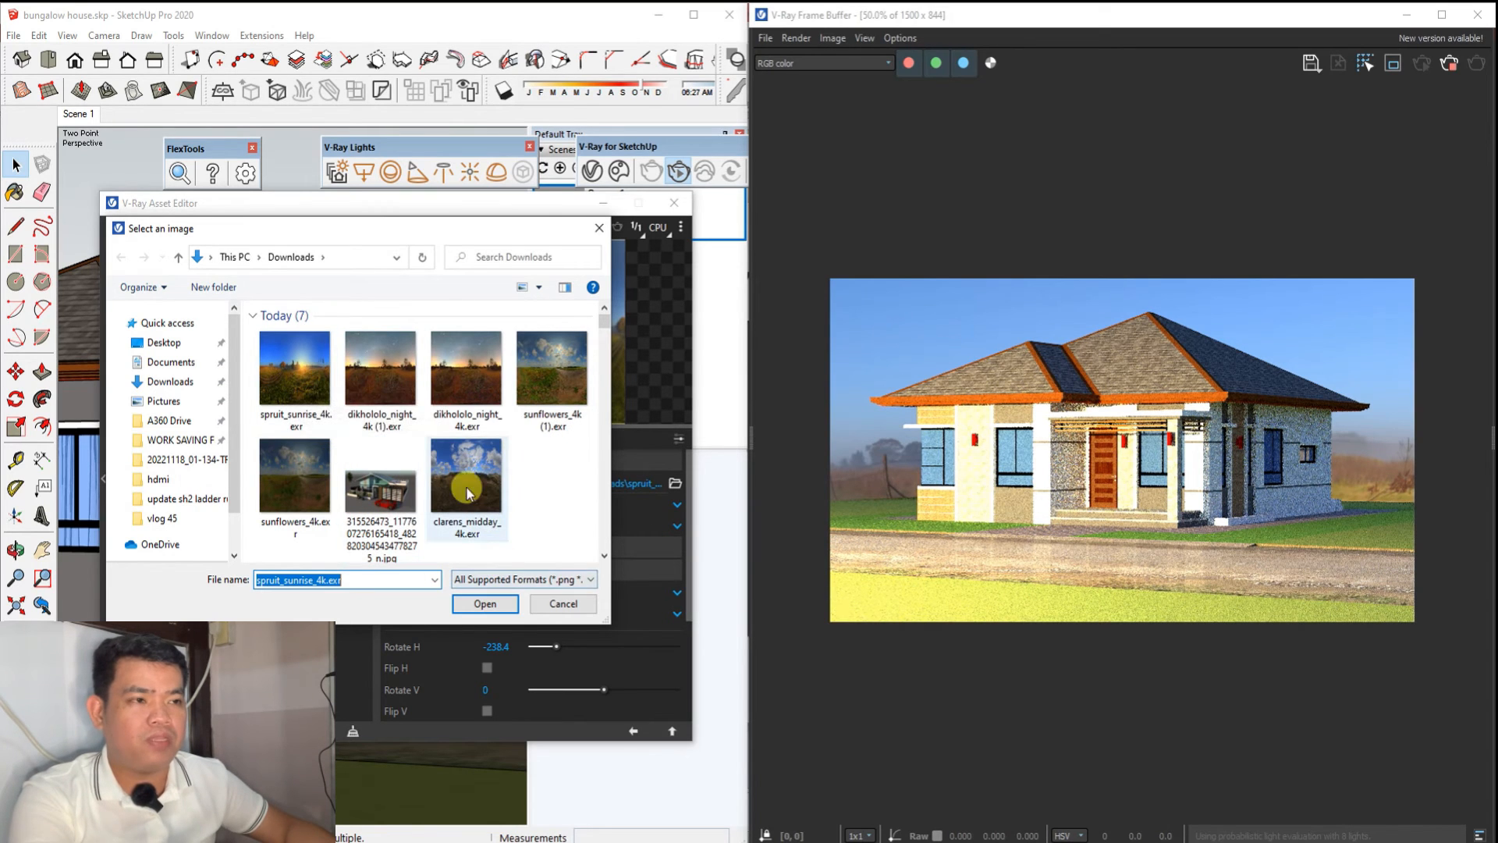
click(465, 466)
click(485, 605)
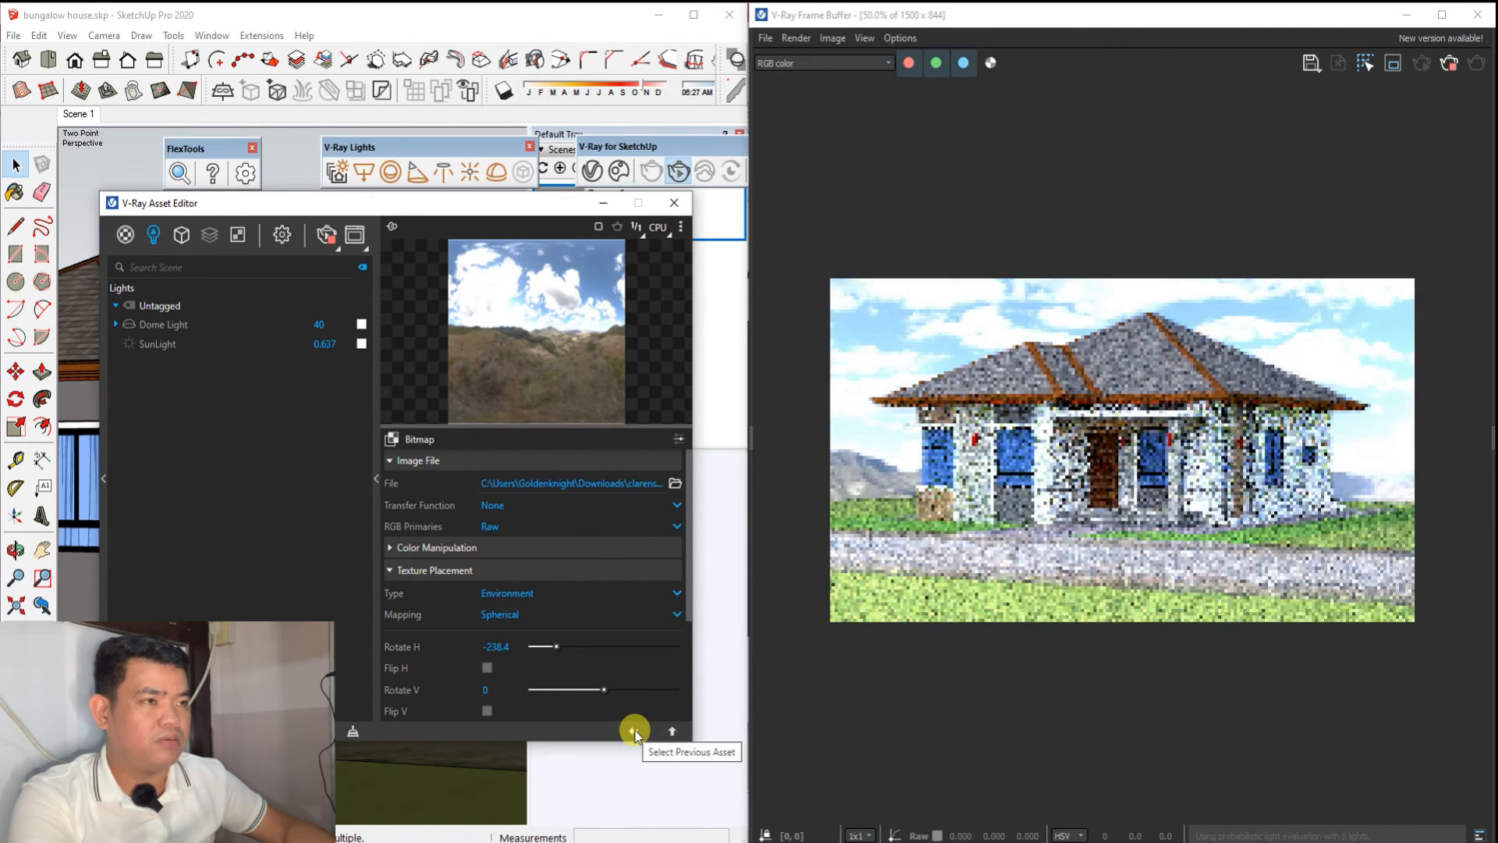
click(632, 730)
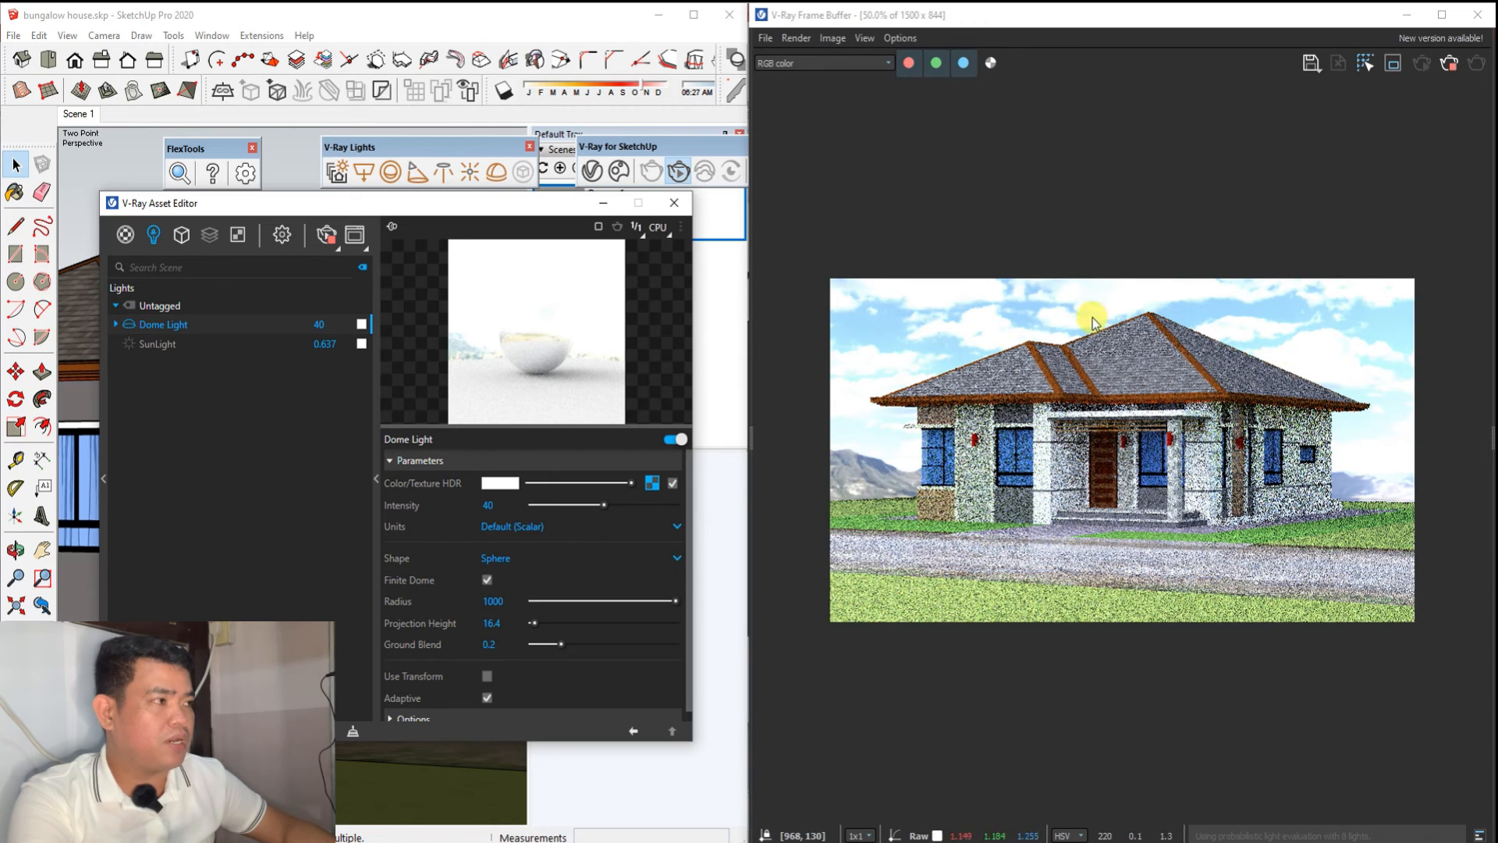
Set the Dome Light's intensity to 35.
click(488, 505)
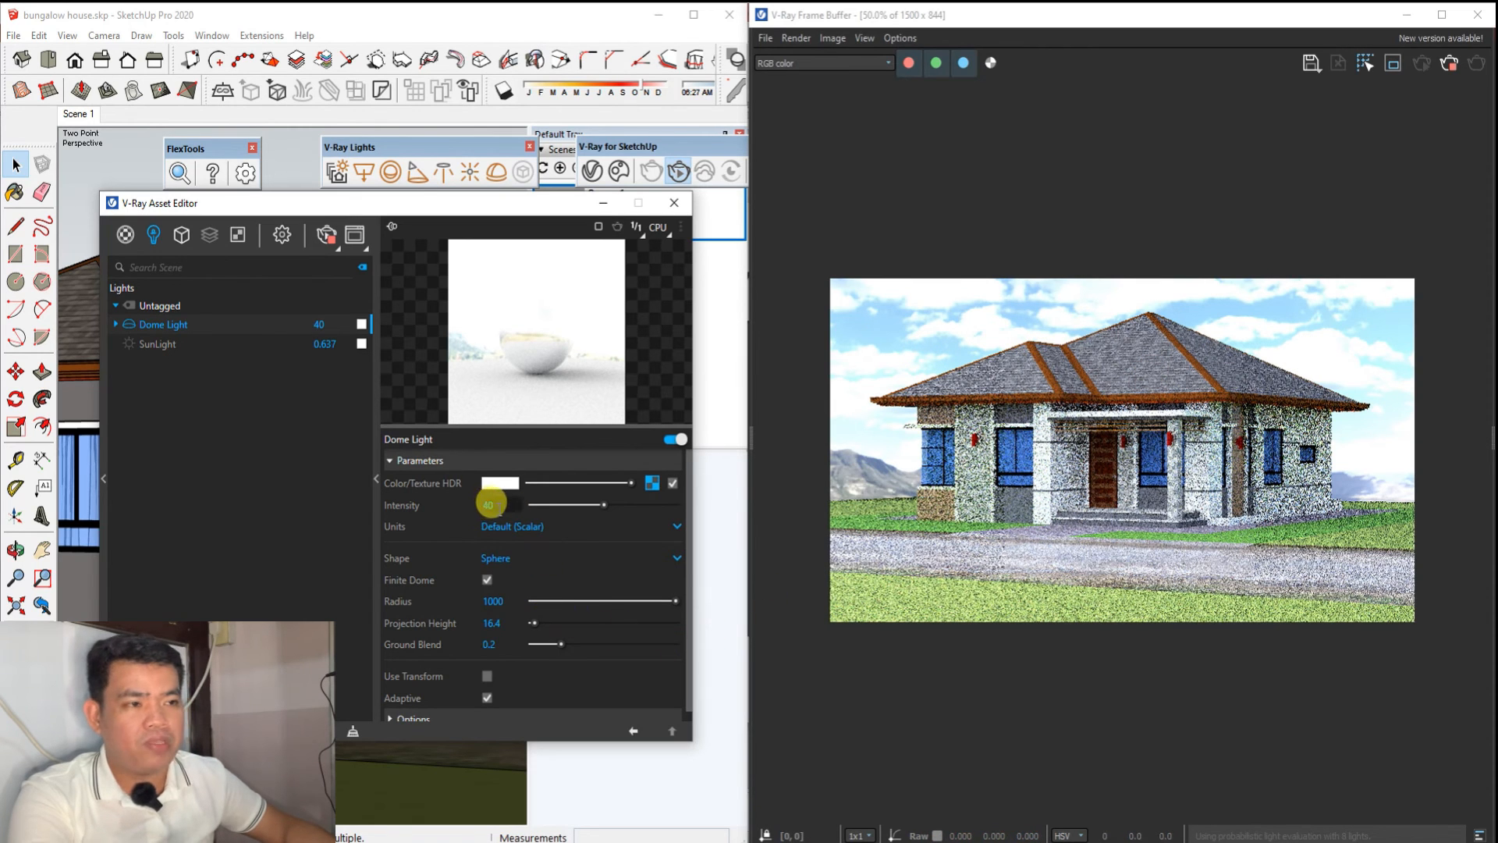
key(BackSpace)
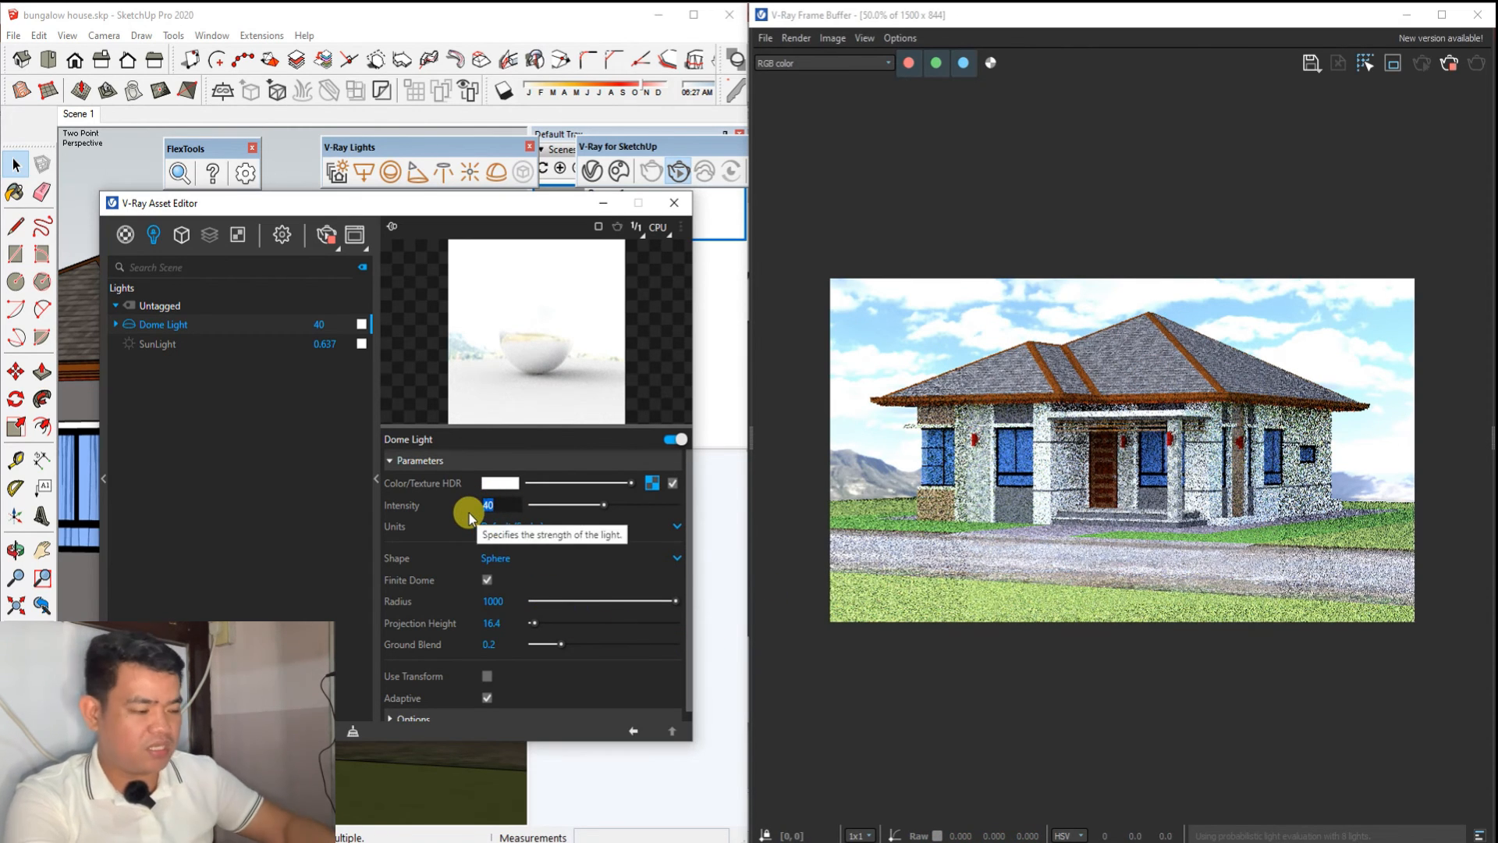
text(35)
key(Return)
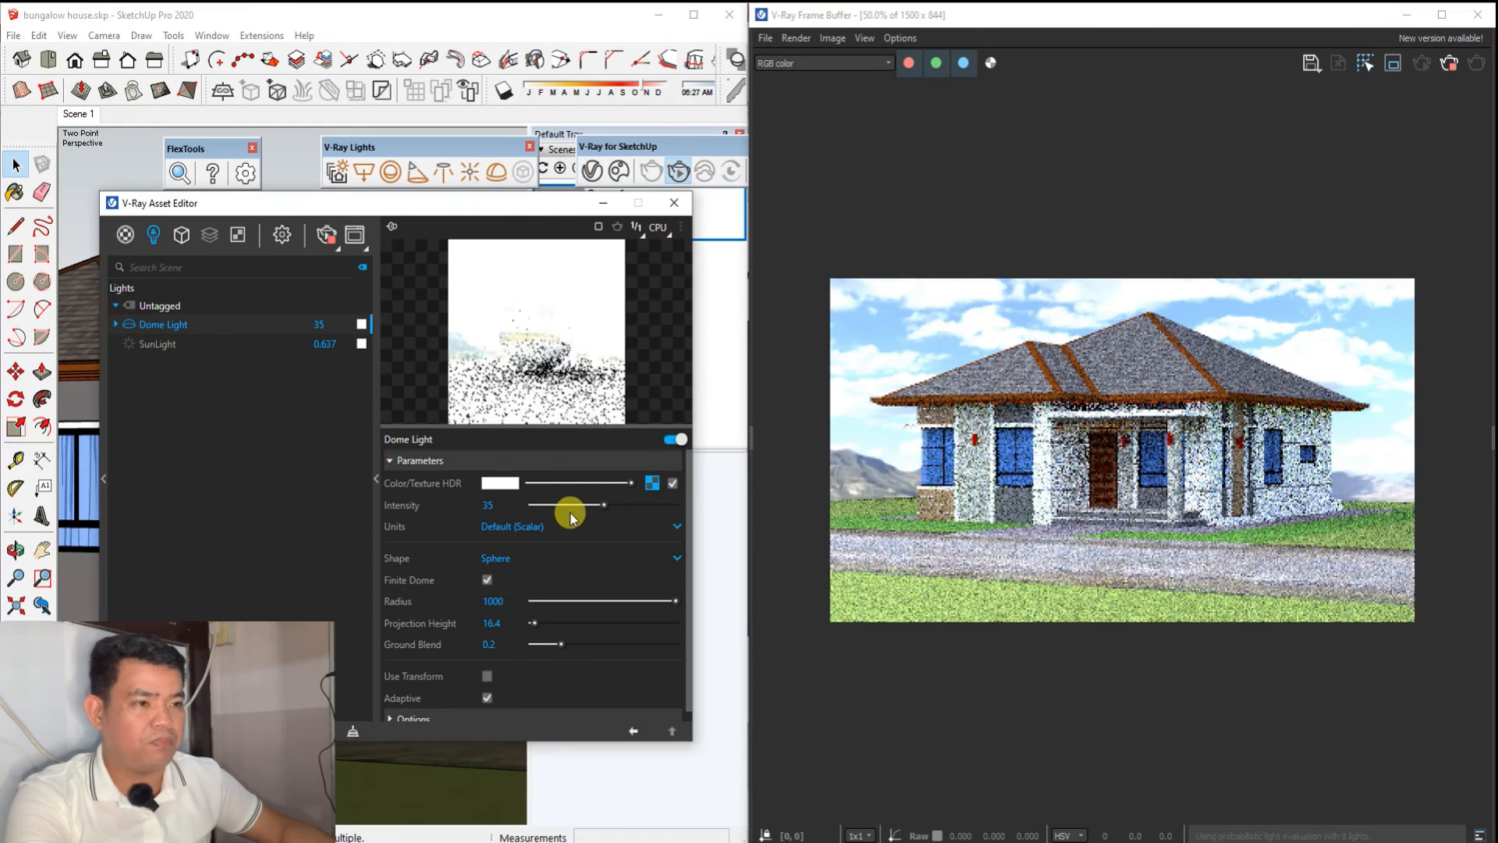
Open the Dome Light's clarens_midday bitmap and set its horizontal rotation to -109 in the texture placement.
click(651, 483)
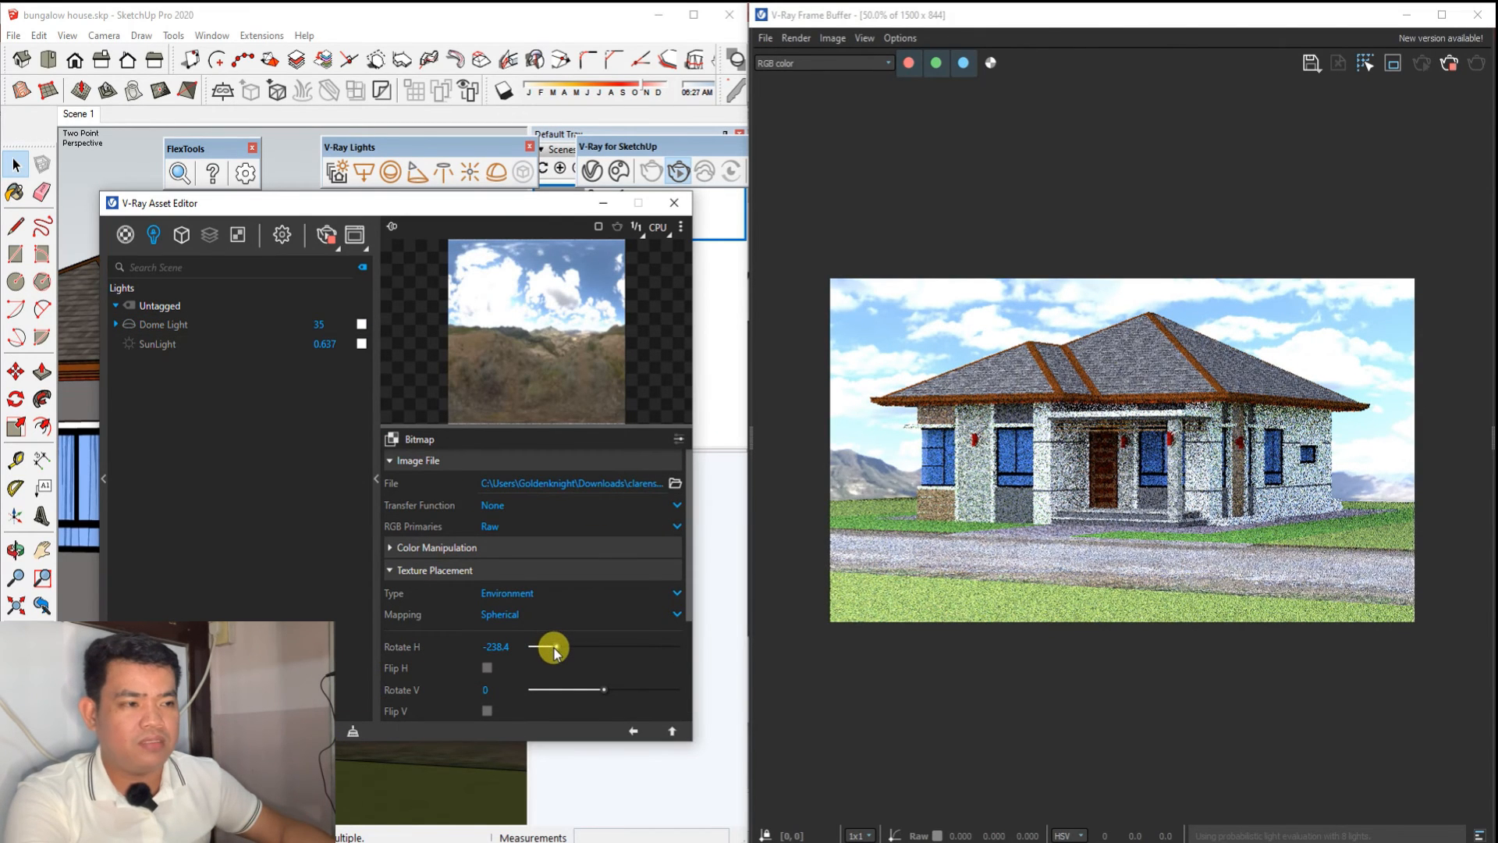
click(633, 731)
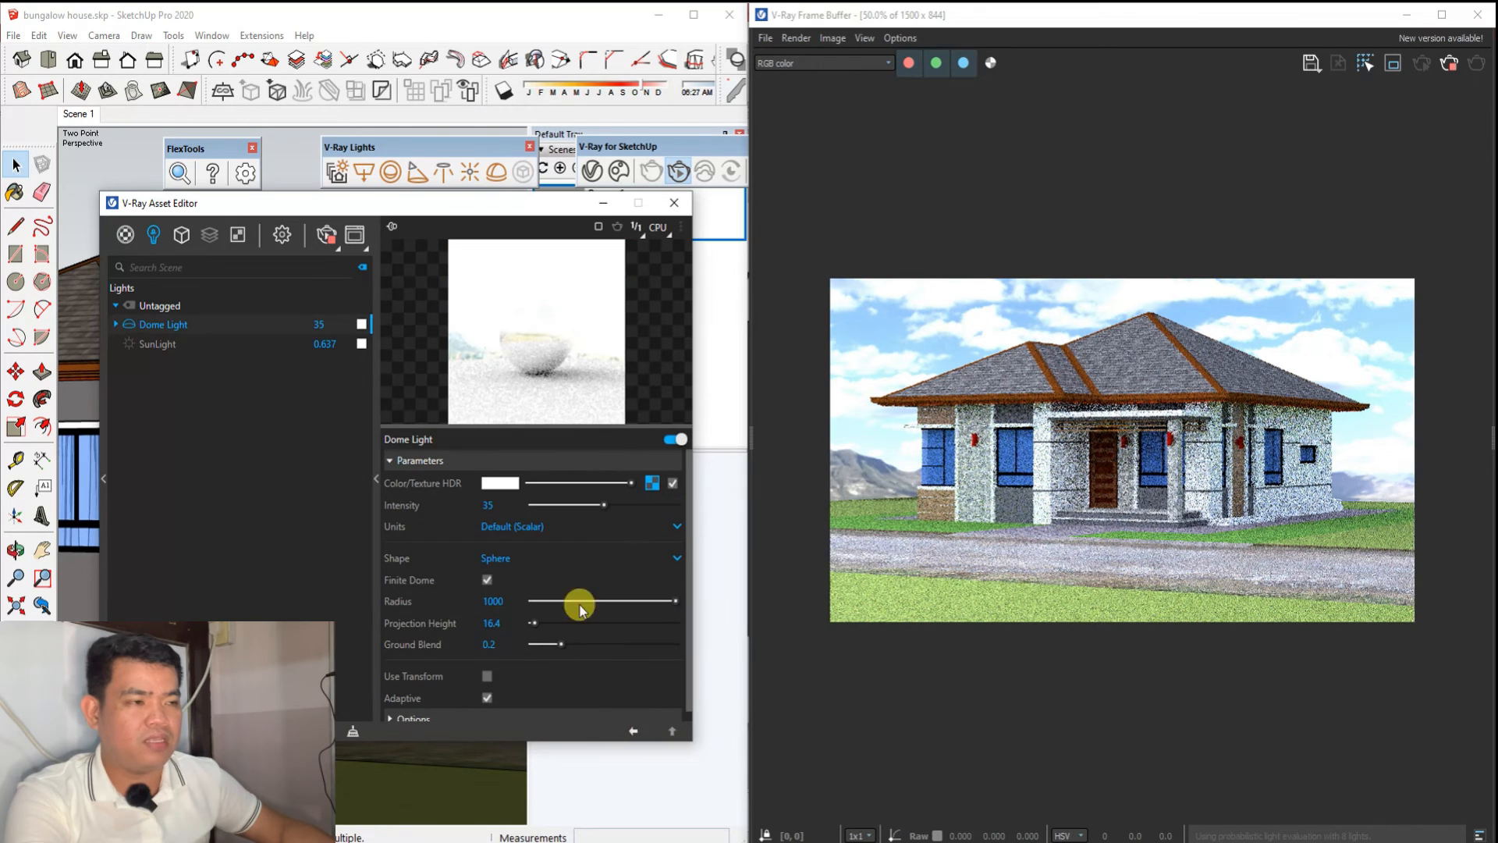
click(652, 483)
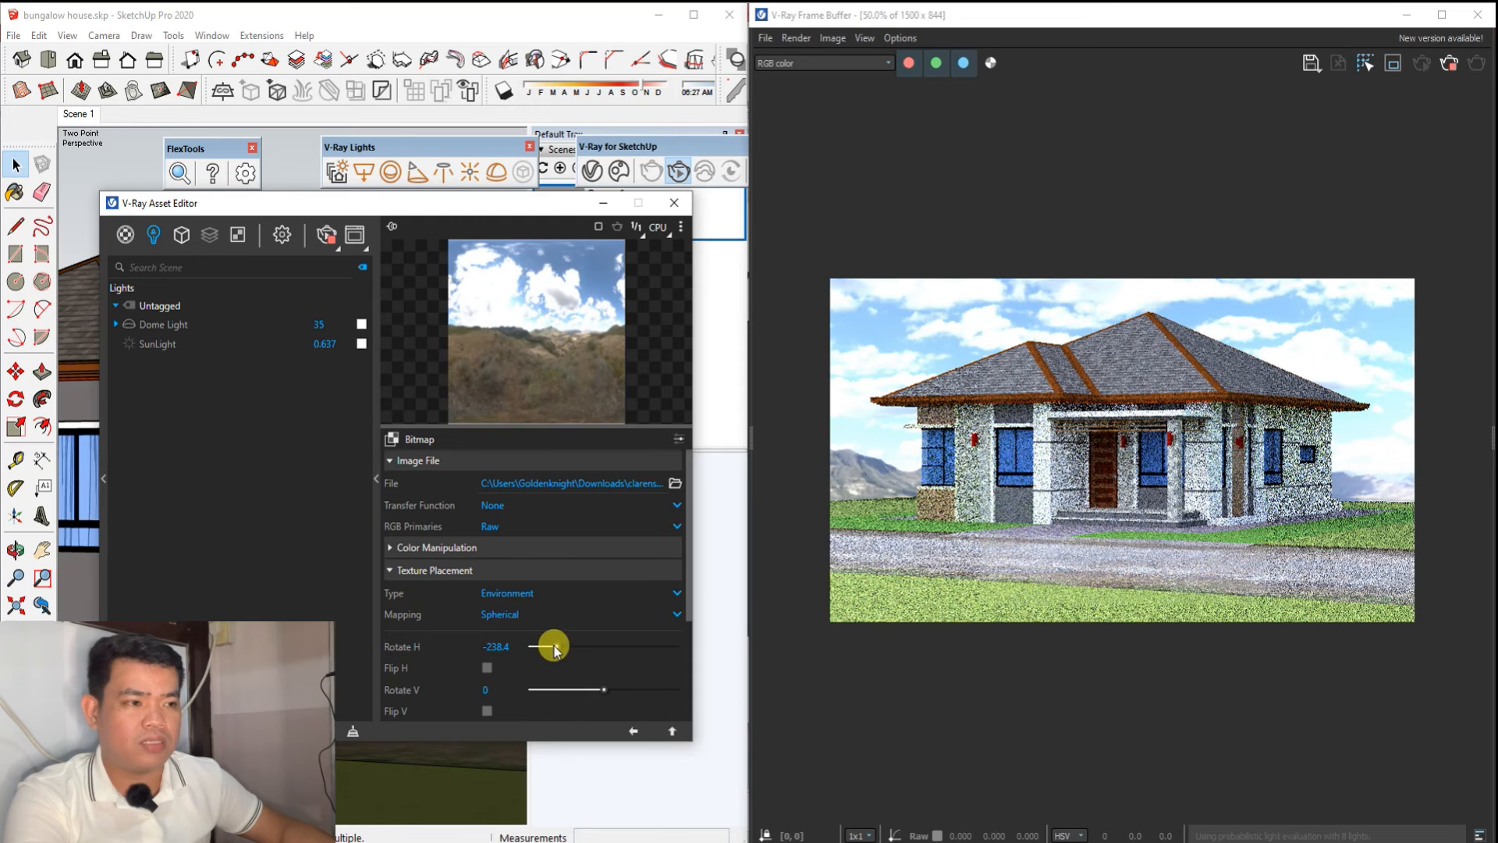
drag(555, 646, 582, 656)
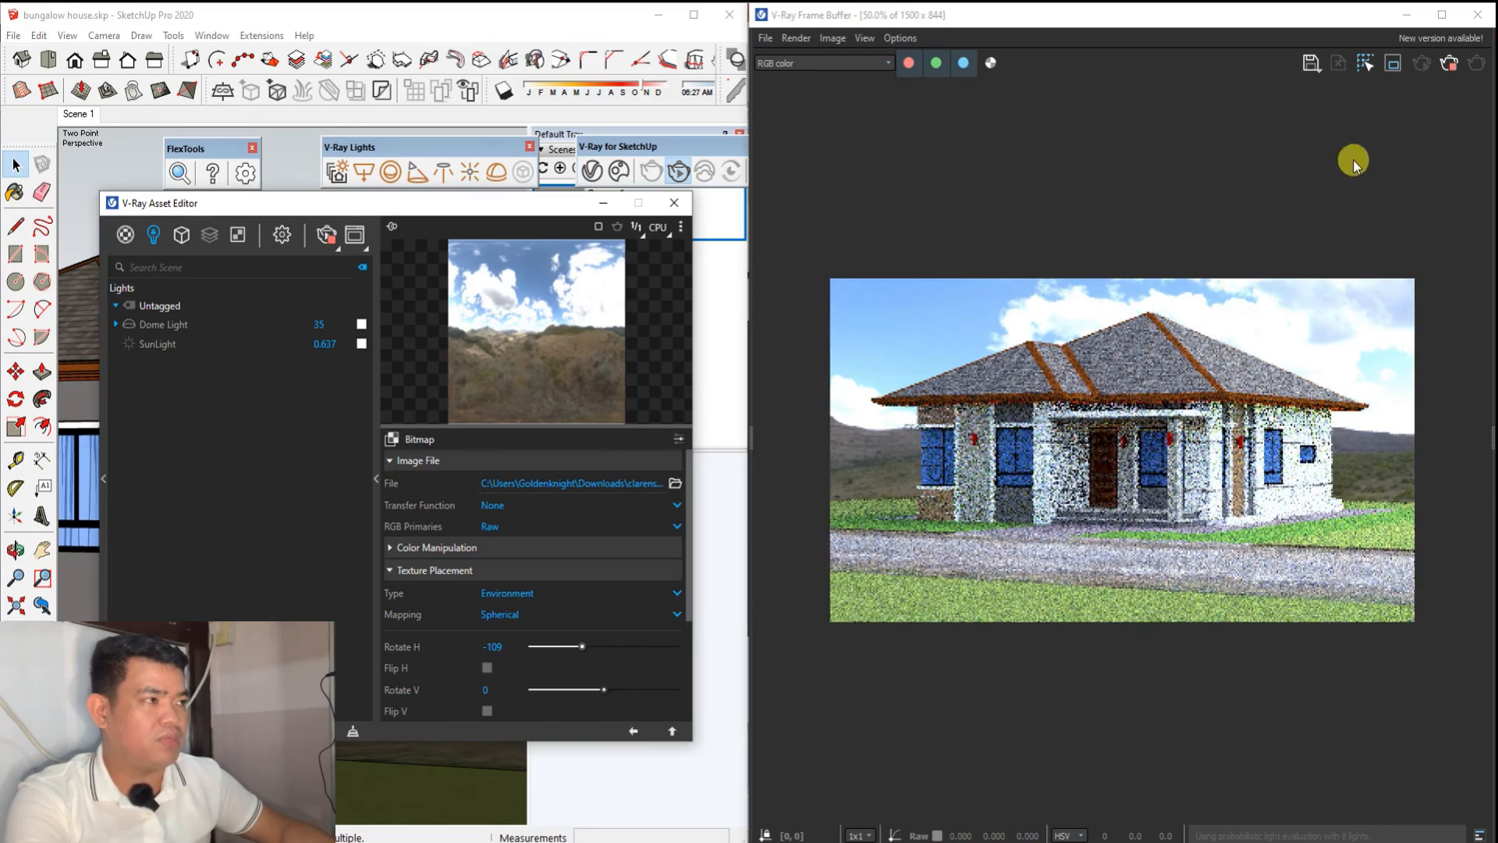
Maximize the V-Ray Frame Buffer and reveal its correction layers beside the bungalow render.
click(1440, 17)
double_click(761, 310)
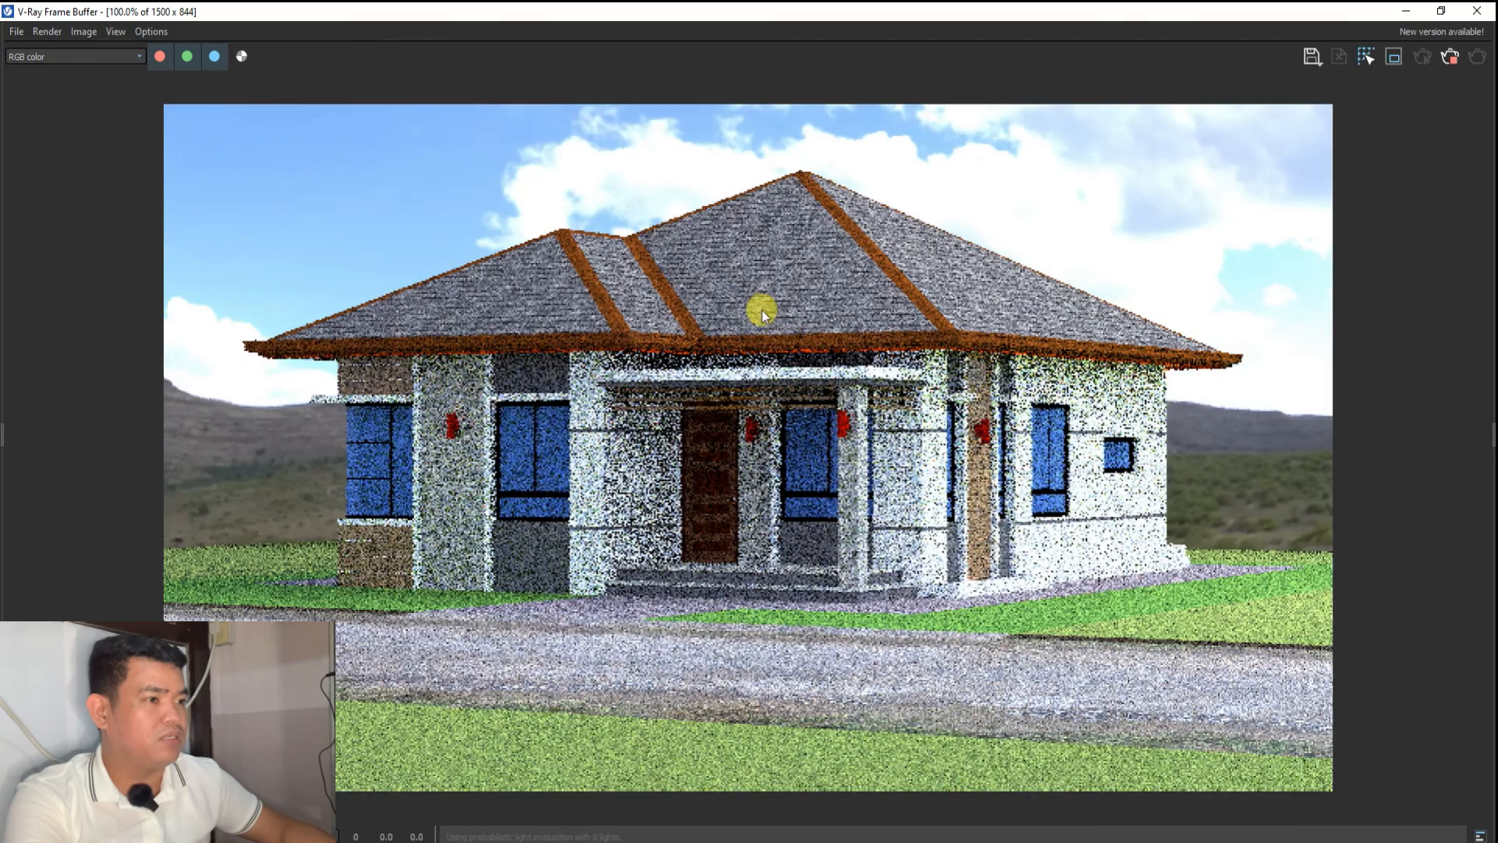
scroll(880, 592, down, 1)
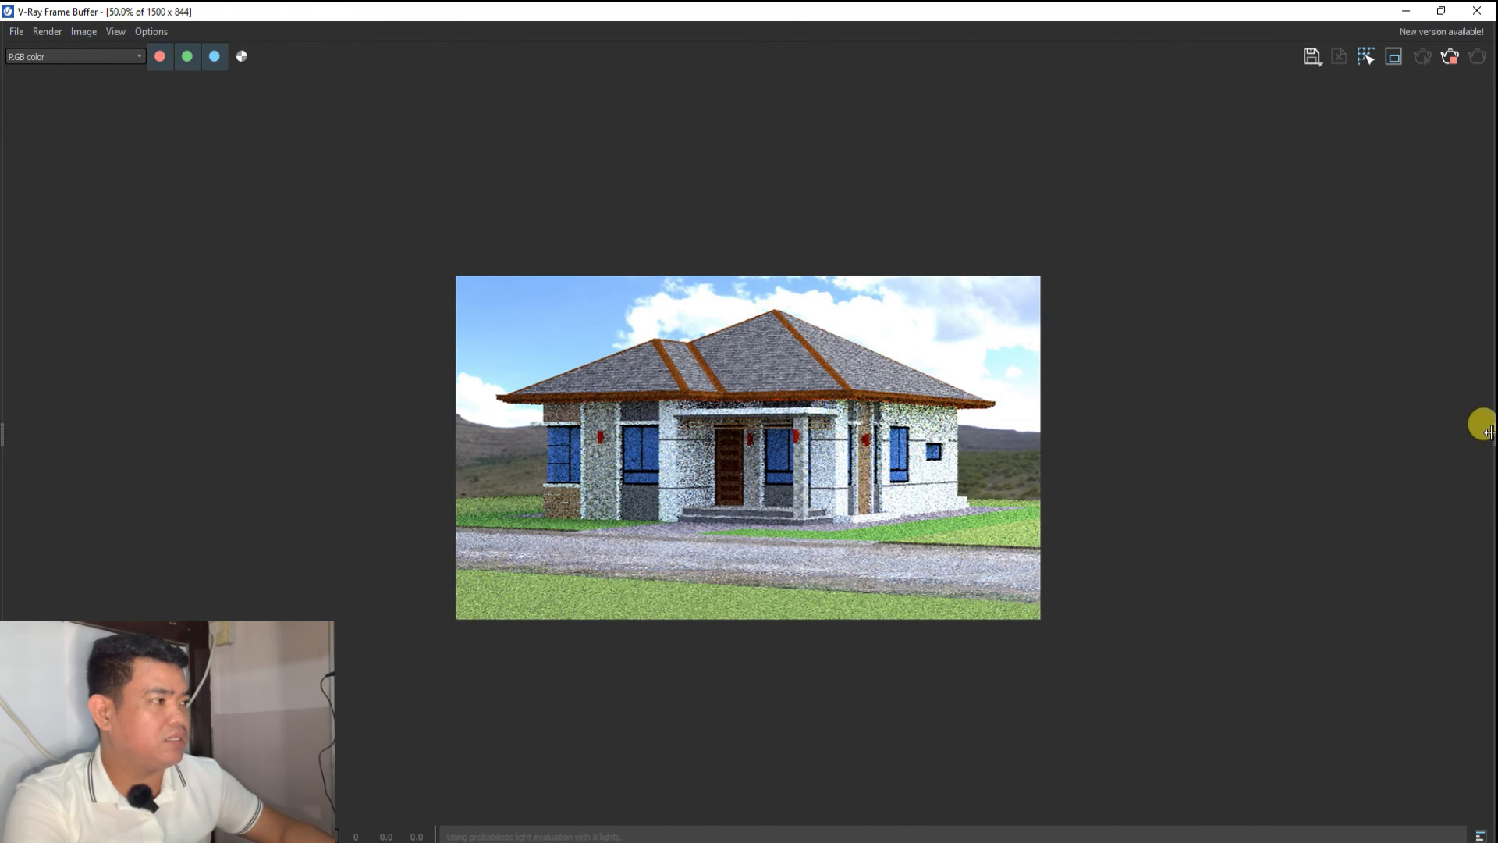
drag(1320, 433, 1301, 428)
scroll(940, 424, up, 1)
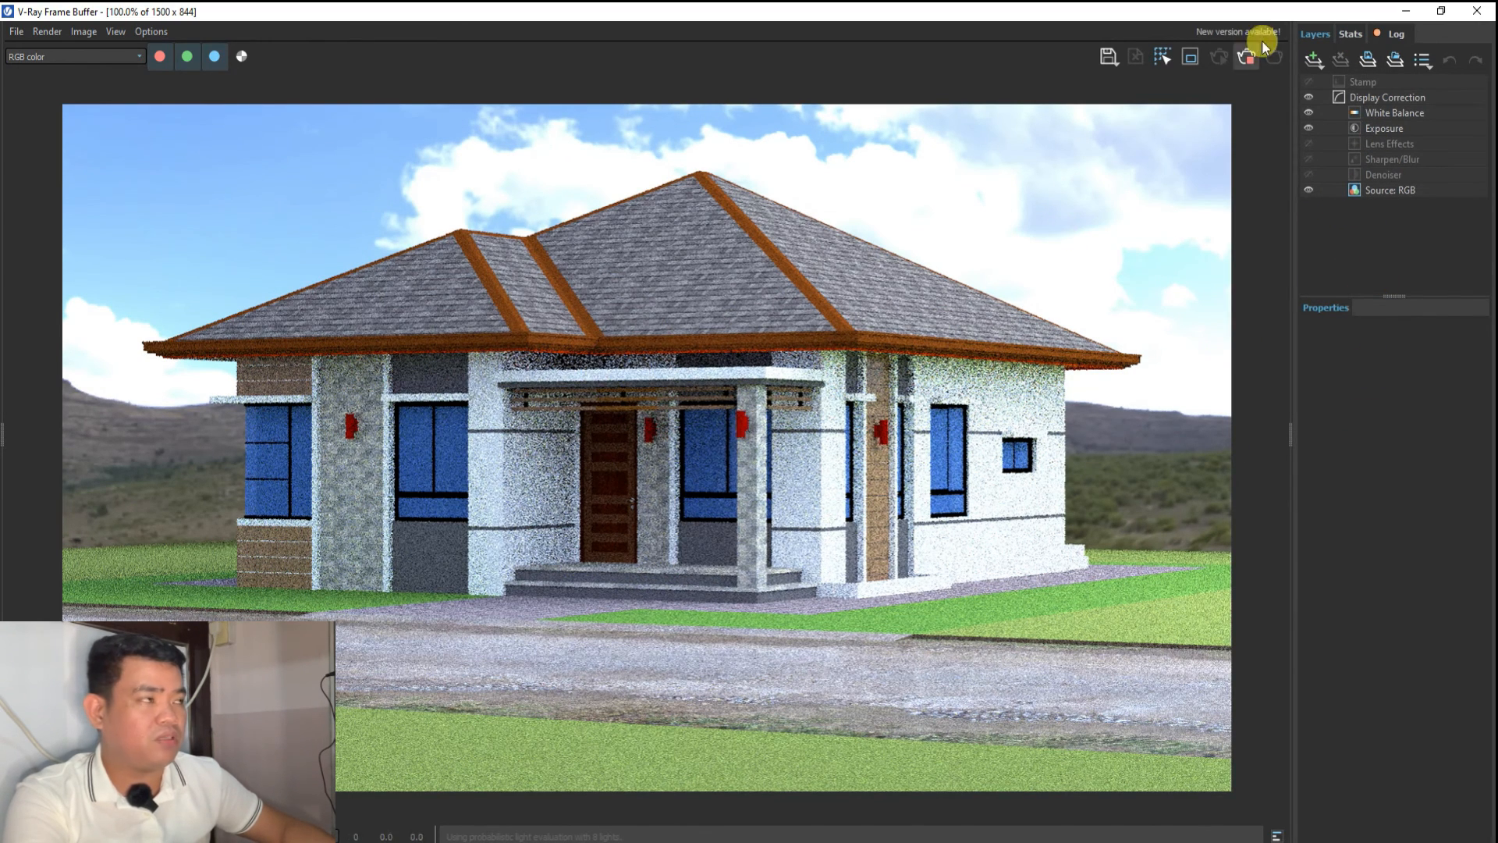
Add an Exposure layer with exposure 0.789 and a White Balance layer with temperature 6039.474 and magenta-green tint 0.066.
click(1319, 63)
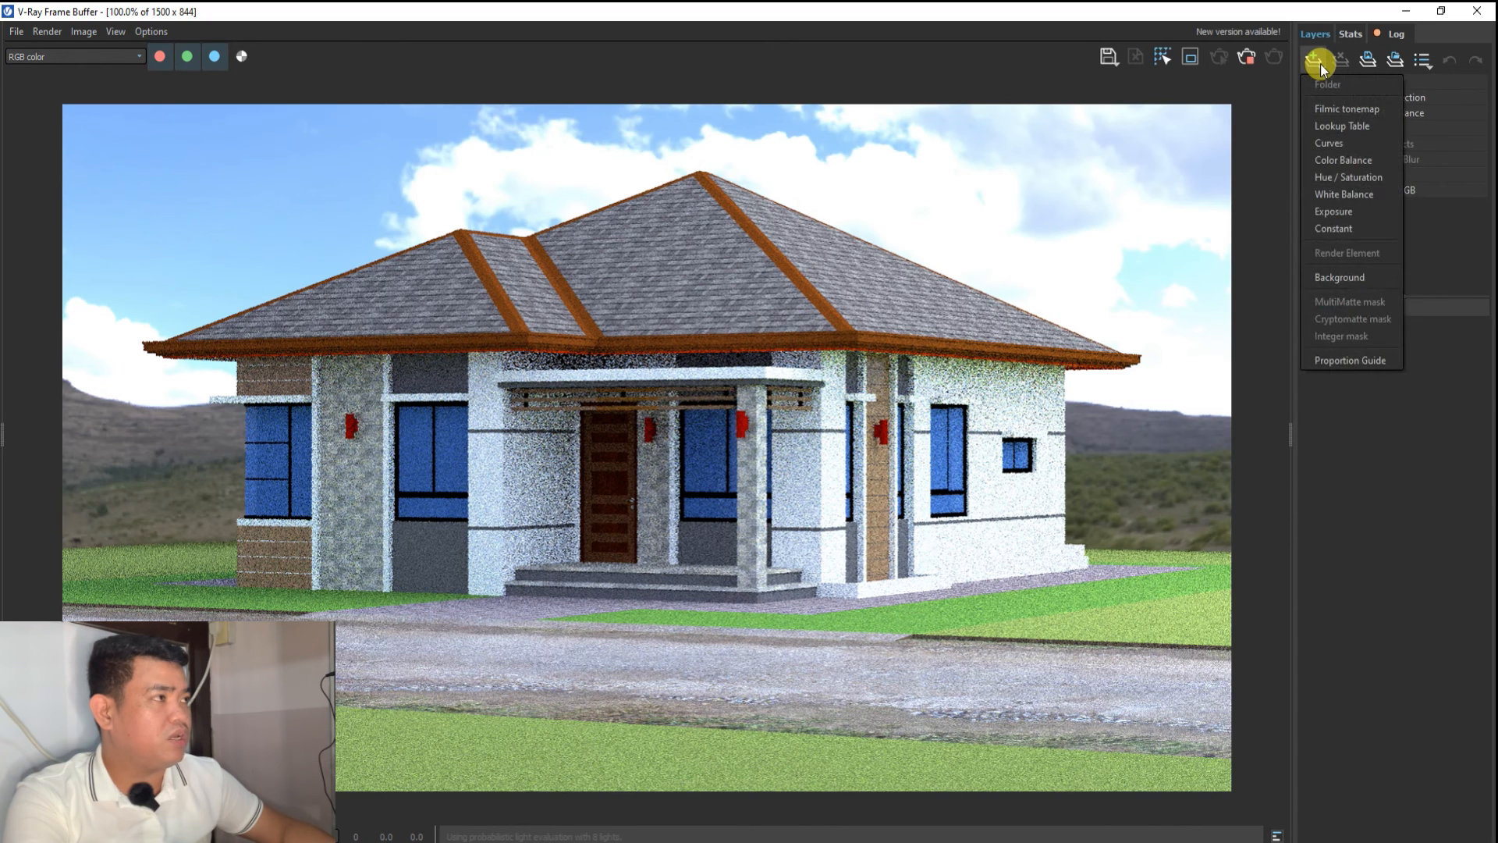
click(1321, 65)
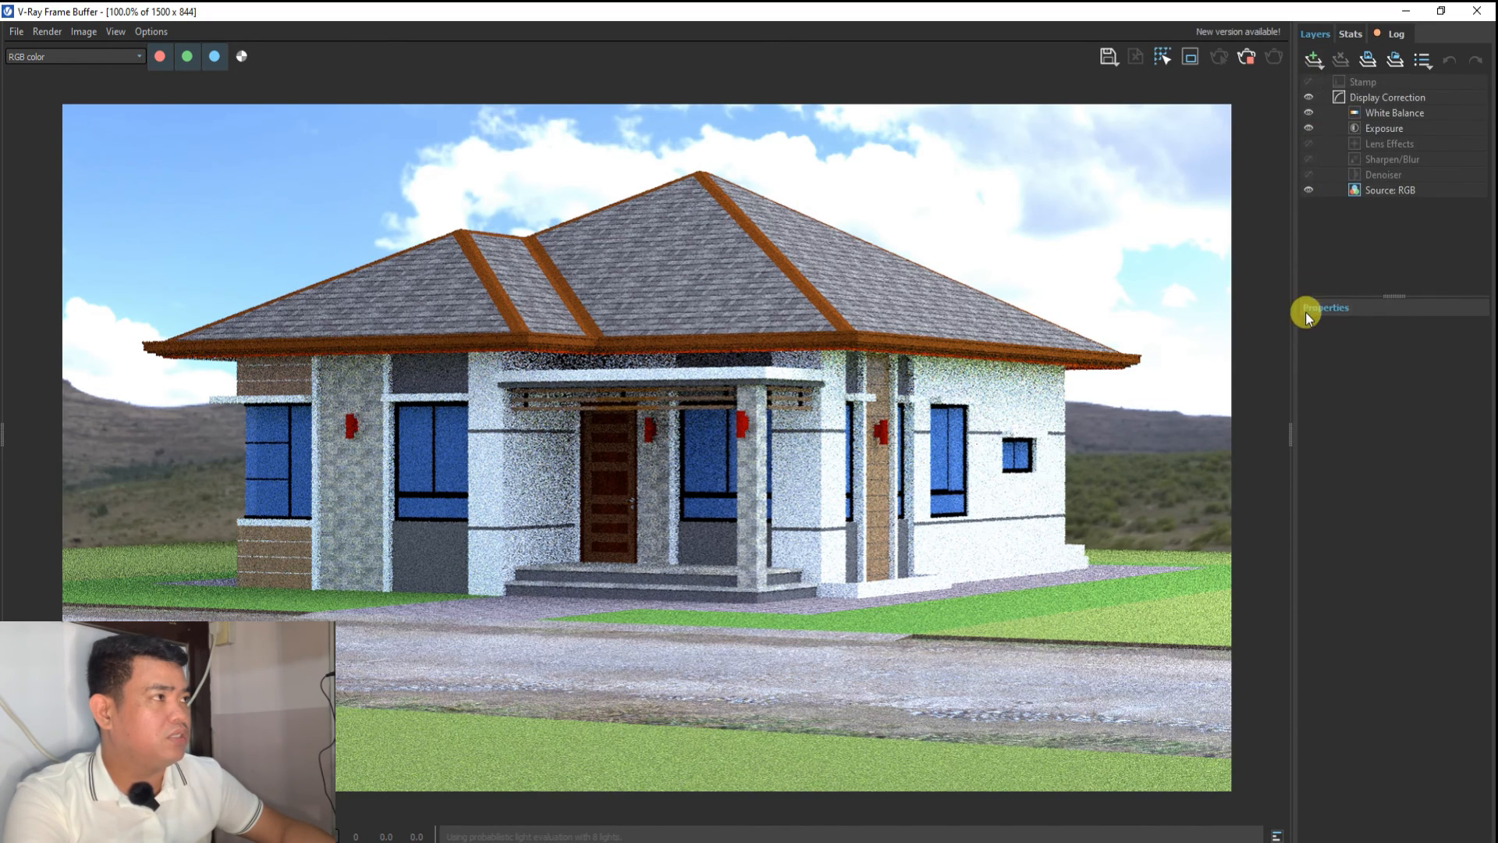
click(1317, 63)
click(1318, 62)
click(1316, 63)
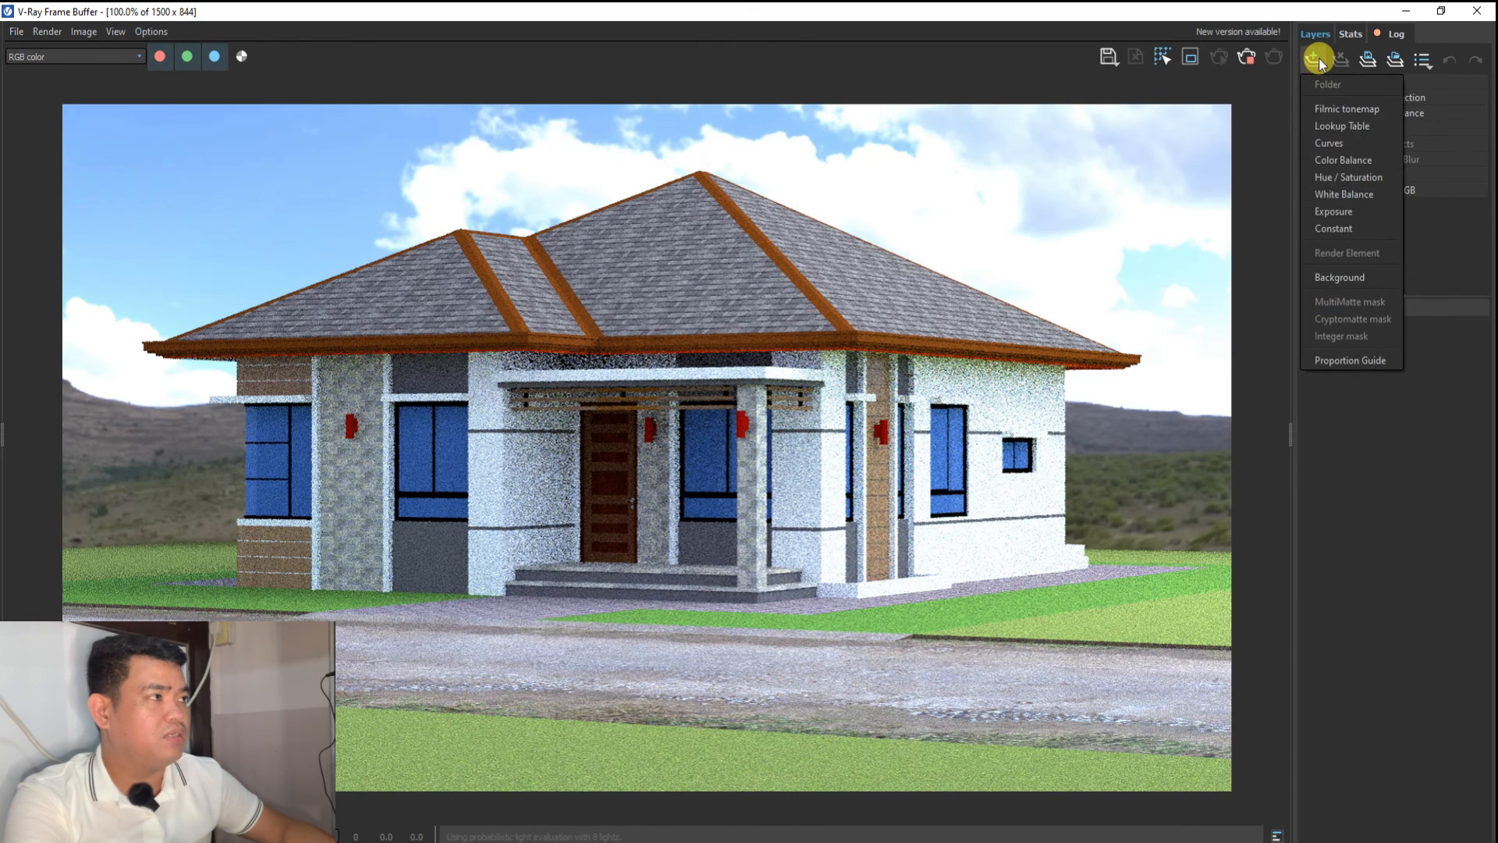
click(1339, 213)
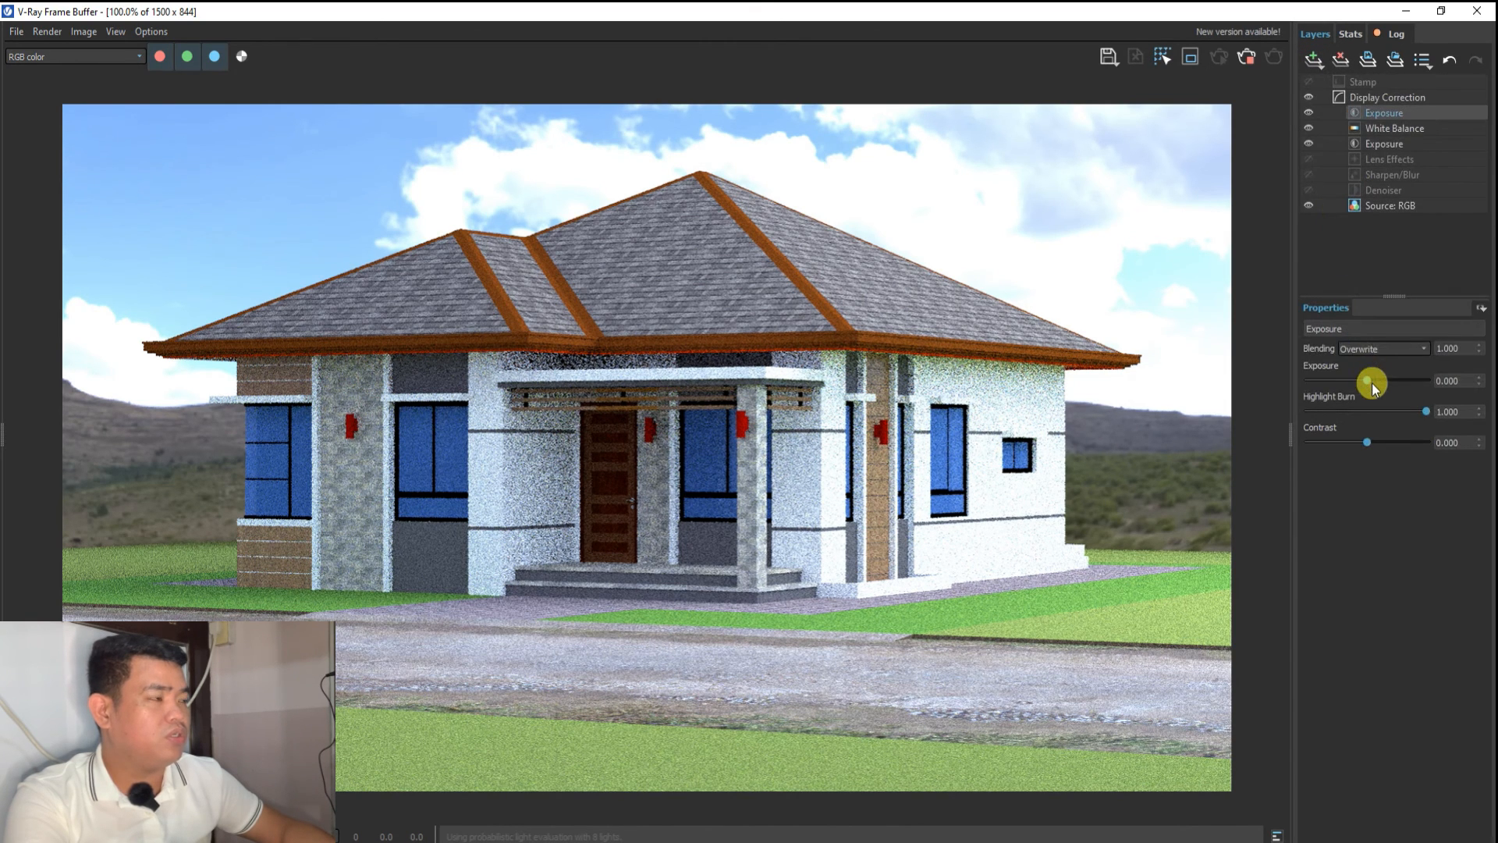
drag(1368, 386, 1378, 386)
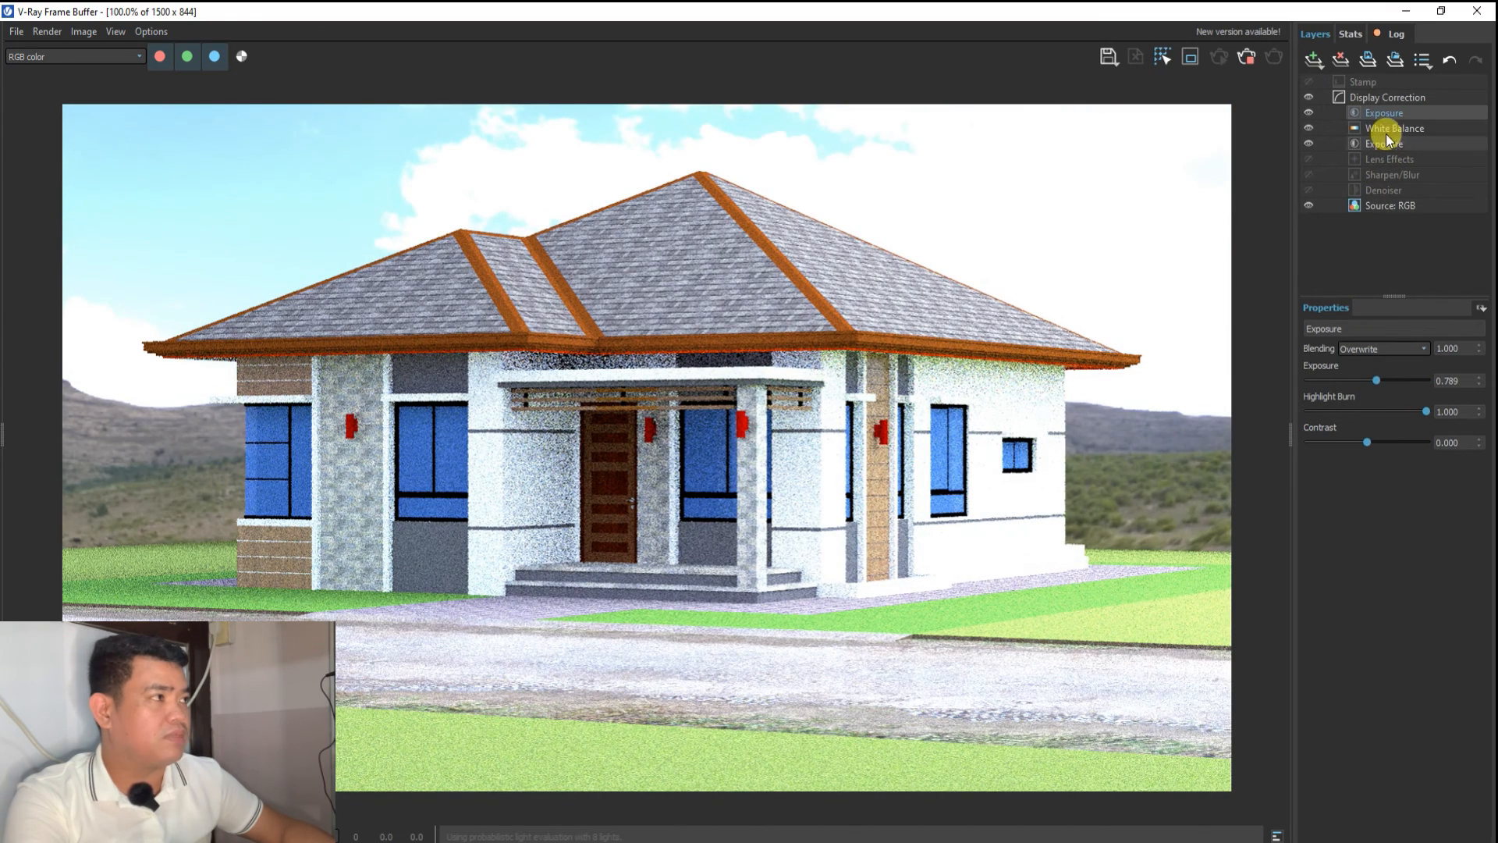
click(1315, 59)
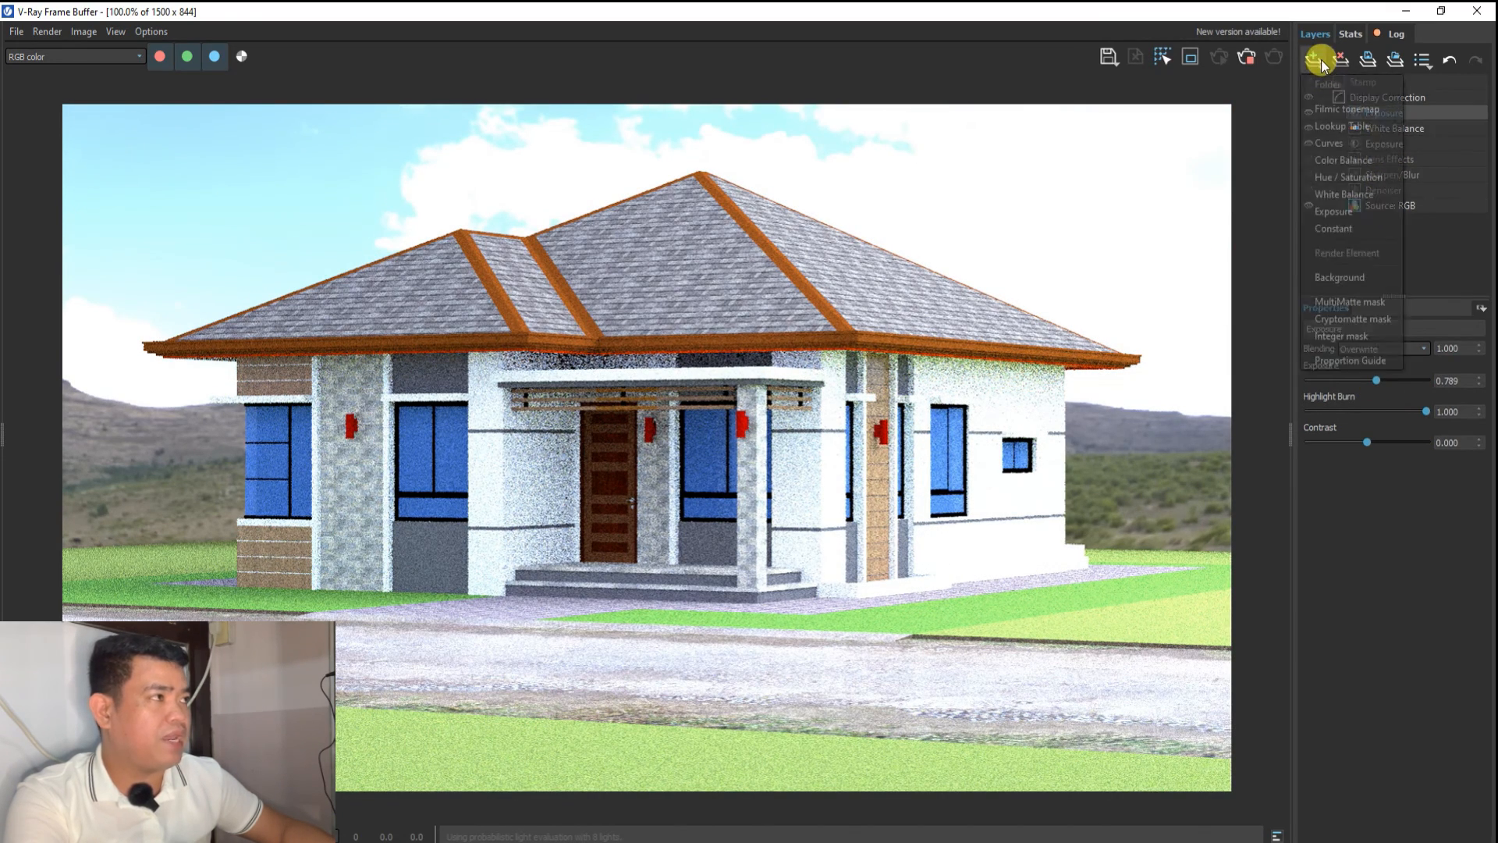
click(1340, 195)
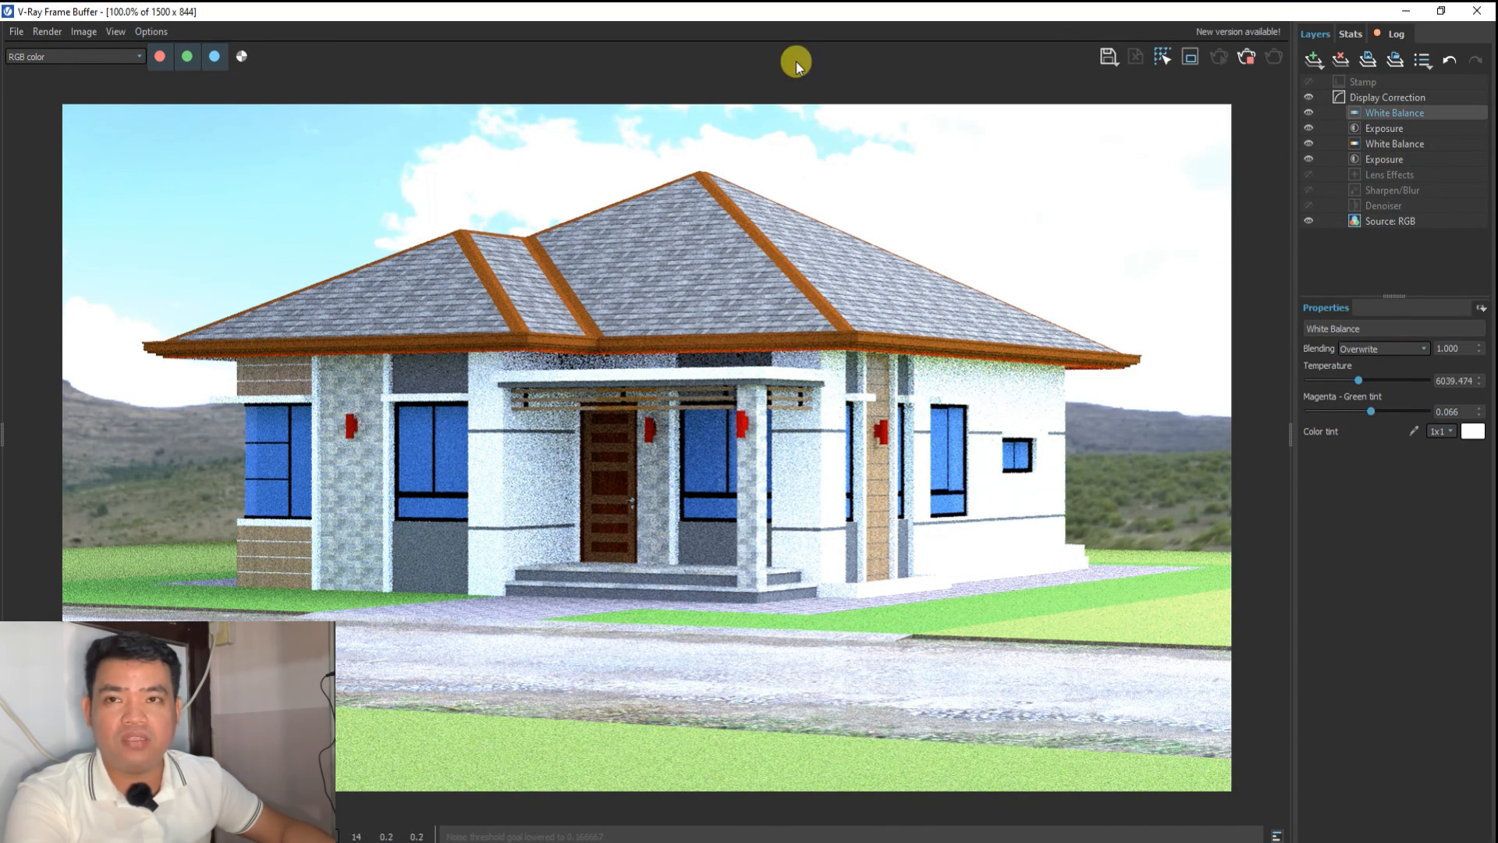
Restore the frame buffer to its smaller window and set the Dome Light bitmap's horizontal rotation to -58.
drag(829, 17, 1496, 469)
scroll(1020, 529, down, 2)
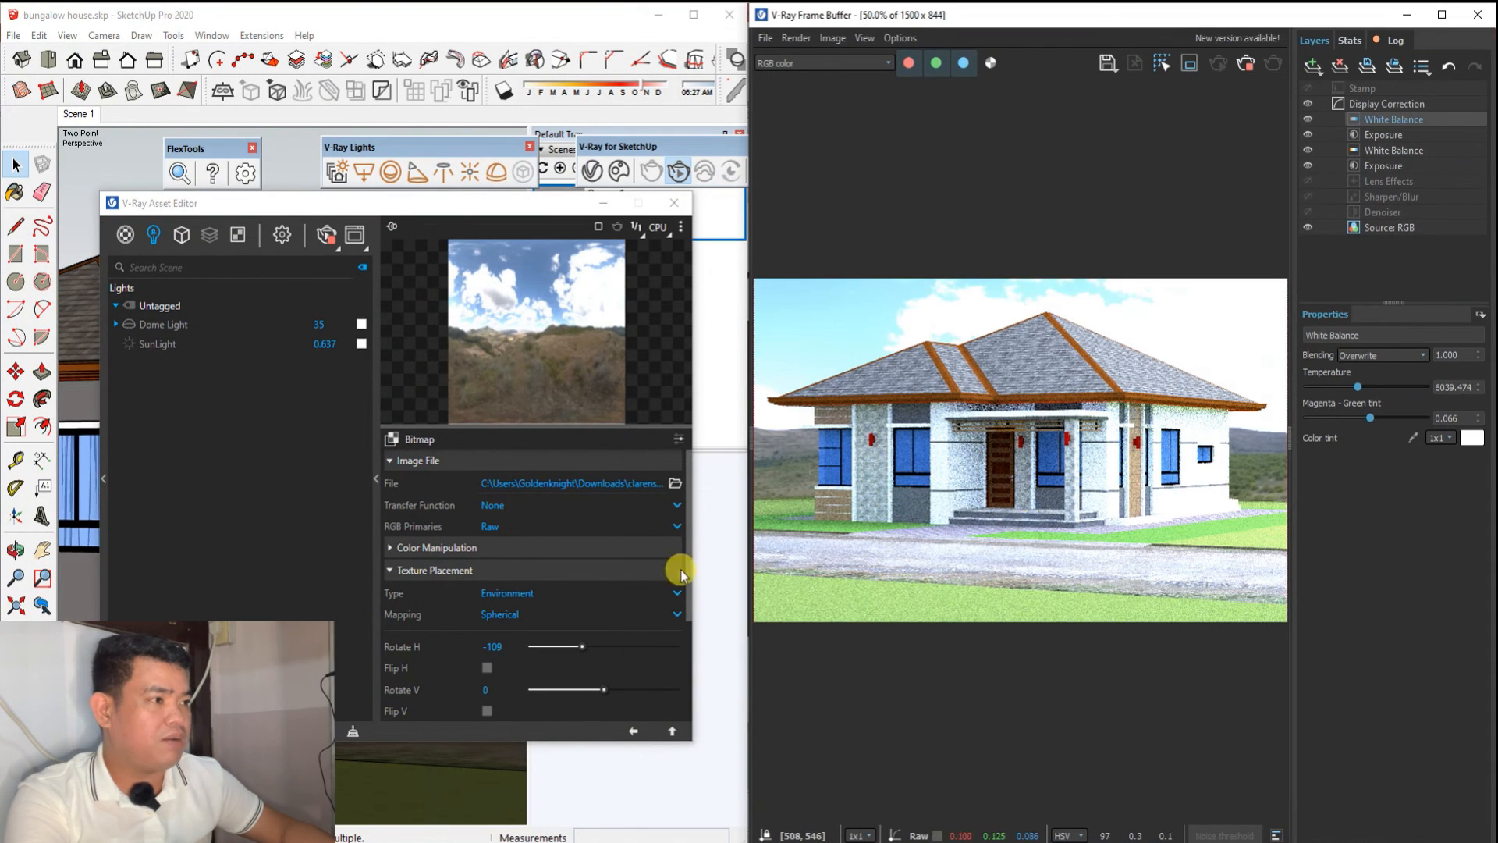
drag(581, 646, 593, 647)
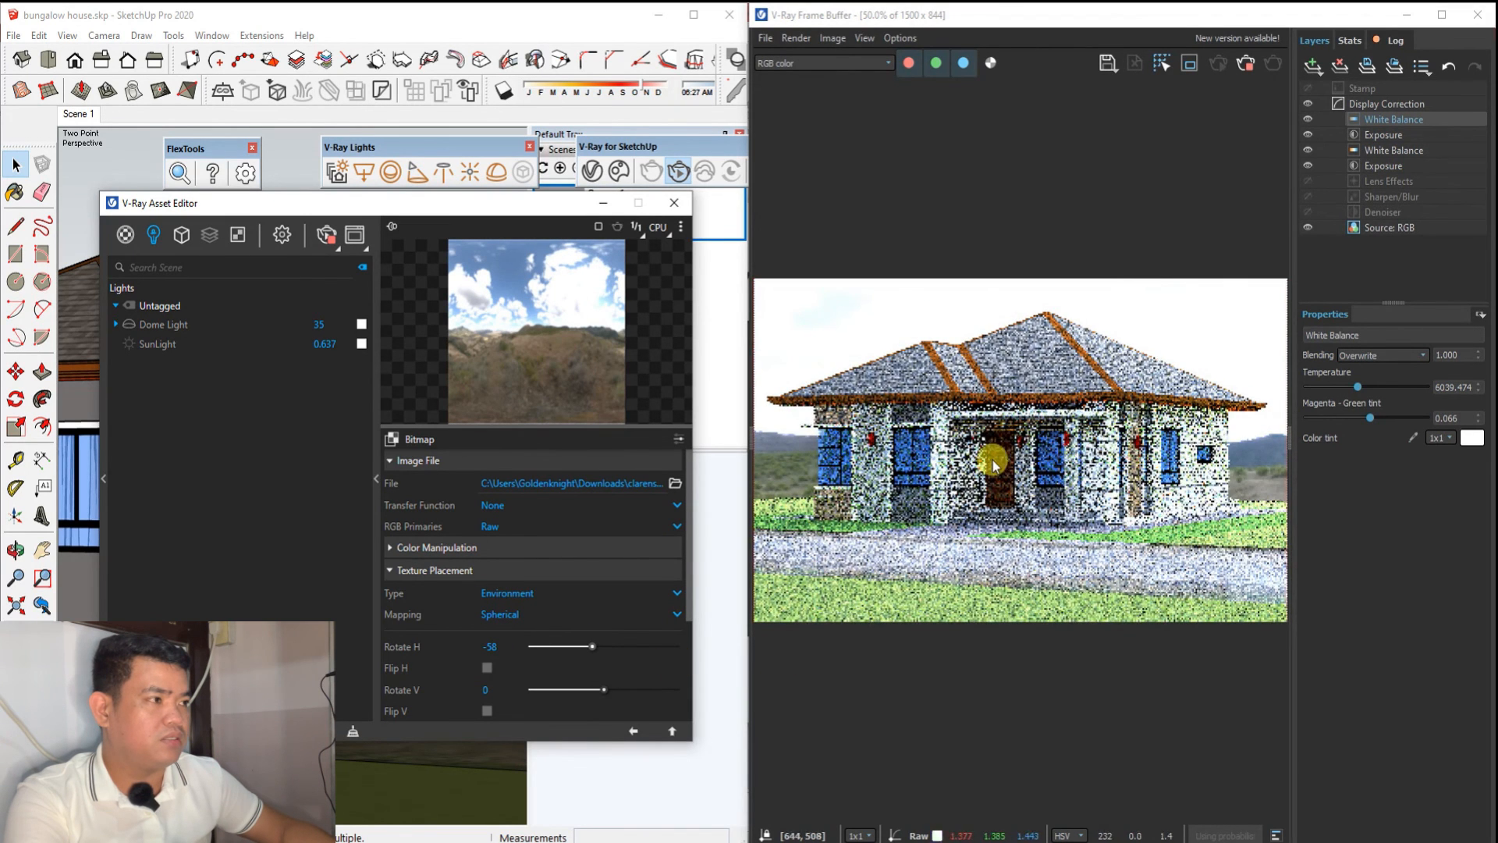
Maximize the frame buffer and set the lower White Balance layer's temperature to 4750.
click(1441, 15)
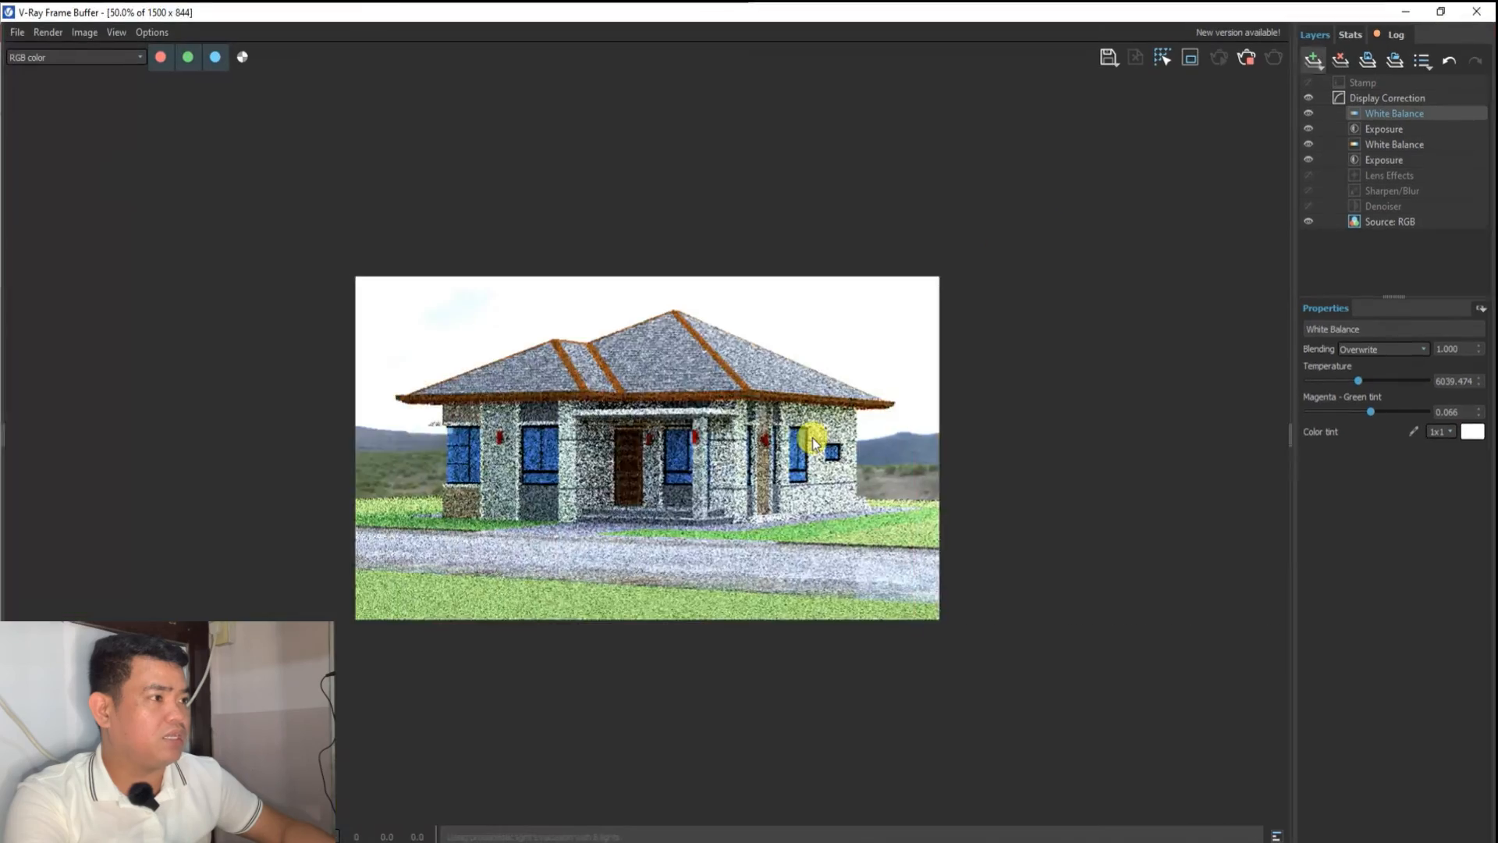
double_click(649, 468)
scroll(649, 468, up, 2)
scroll(616, 569, down, 4)
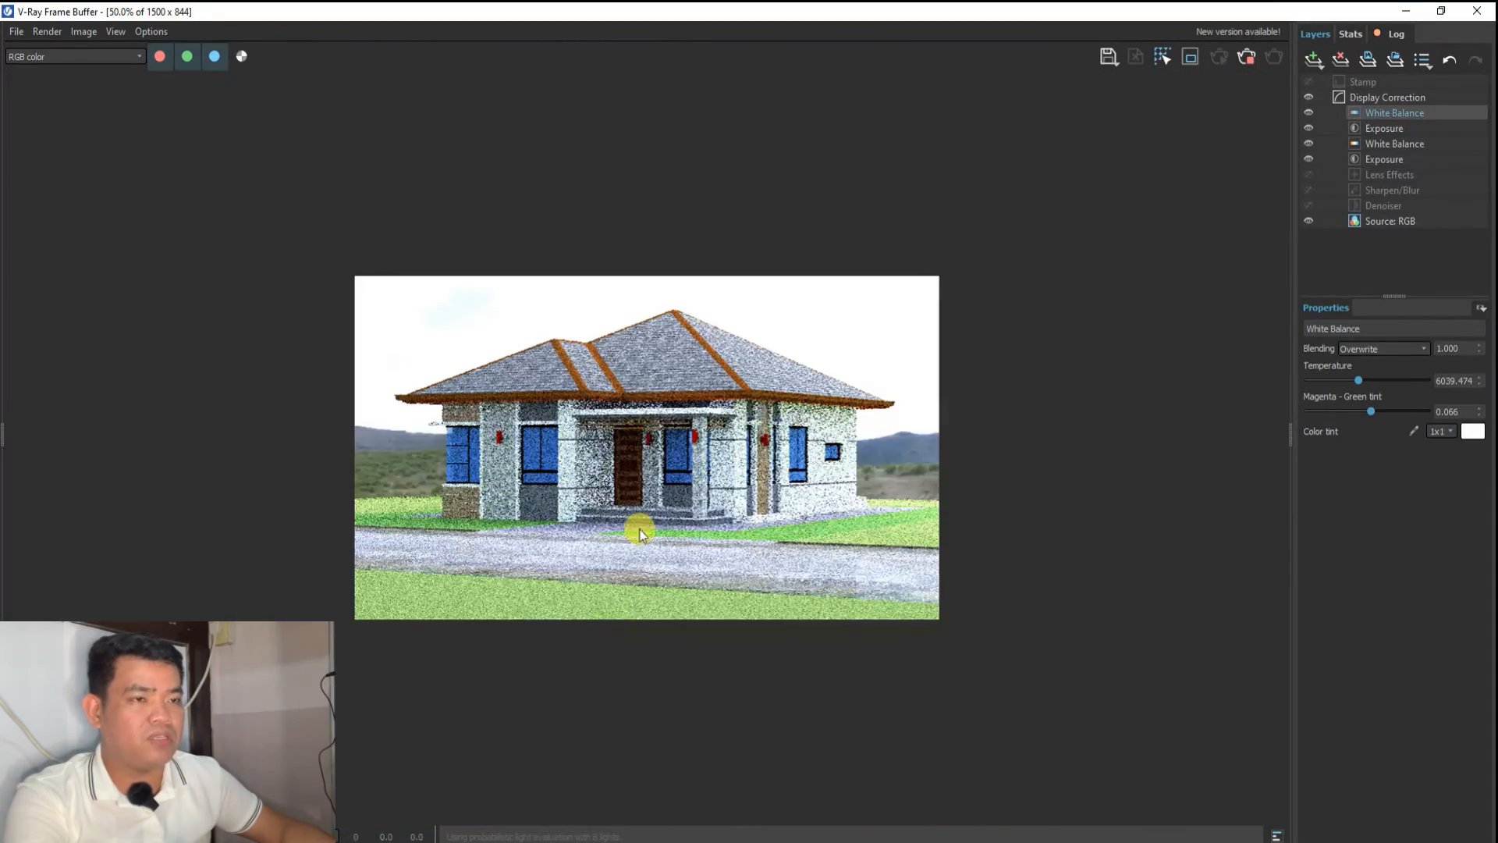
double_click(634, 337)
scroll(654, 478, down, 2)
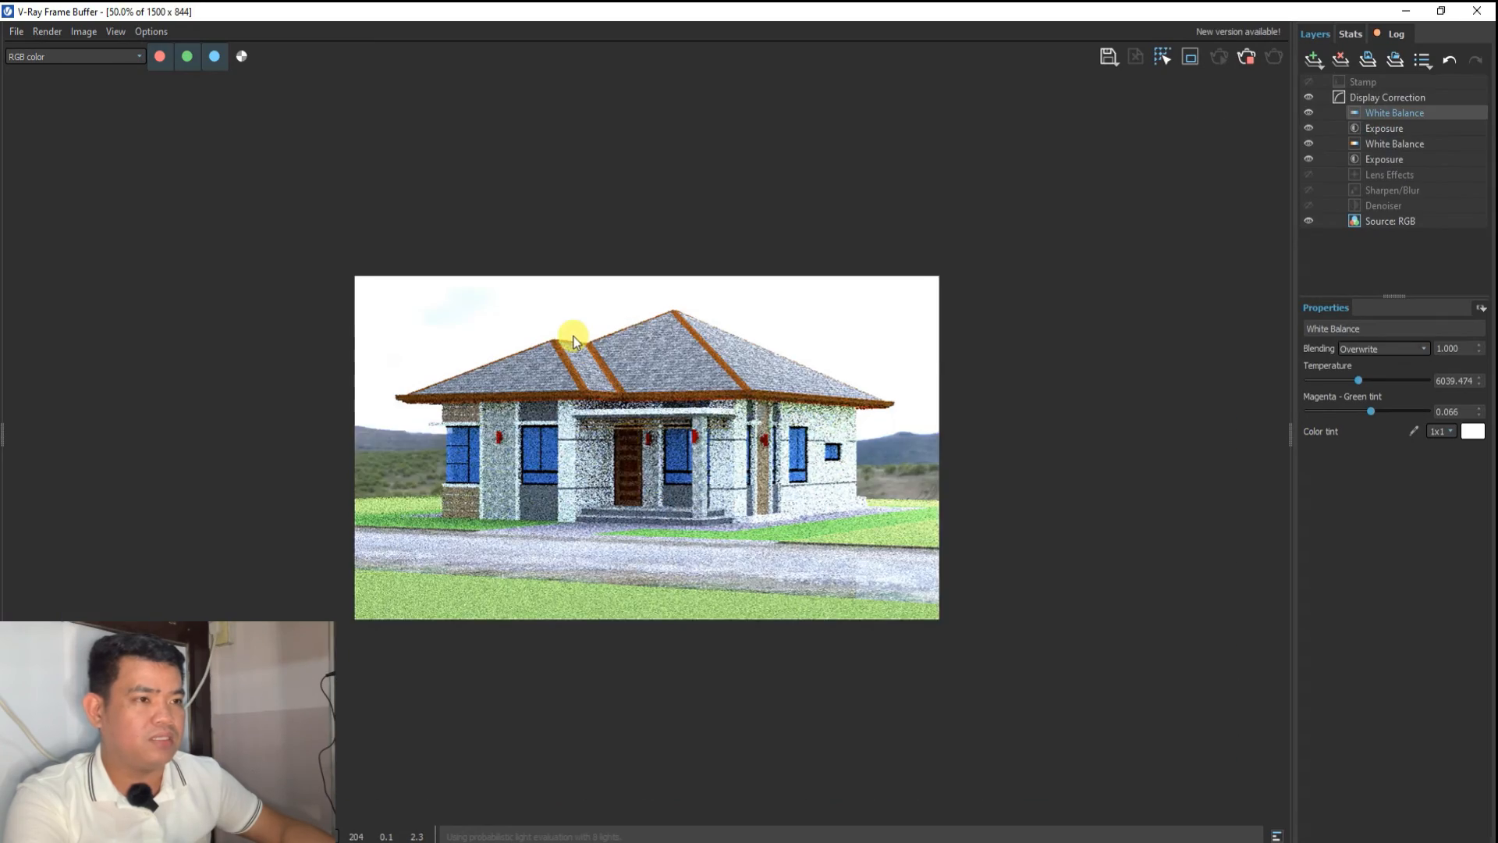
double_click(574, 337)
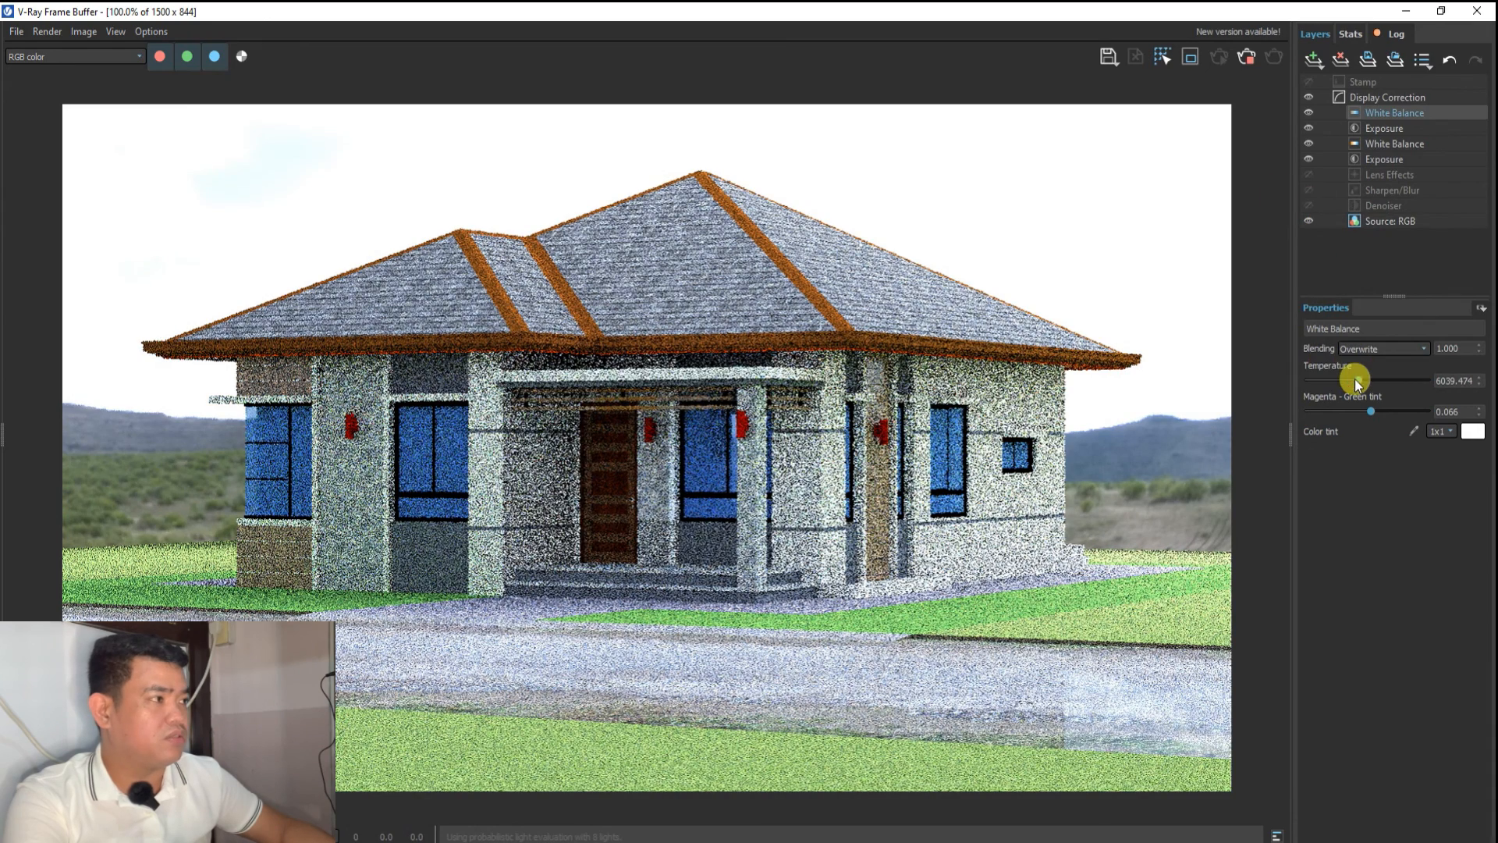
click(1383, 142)
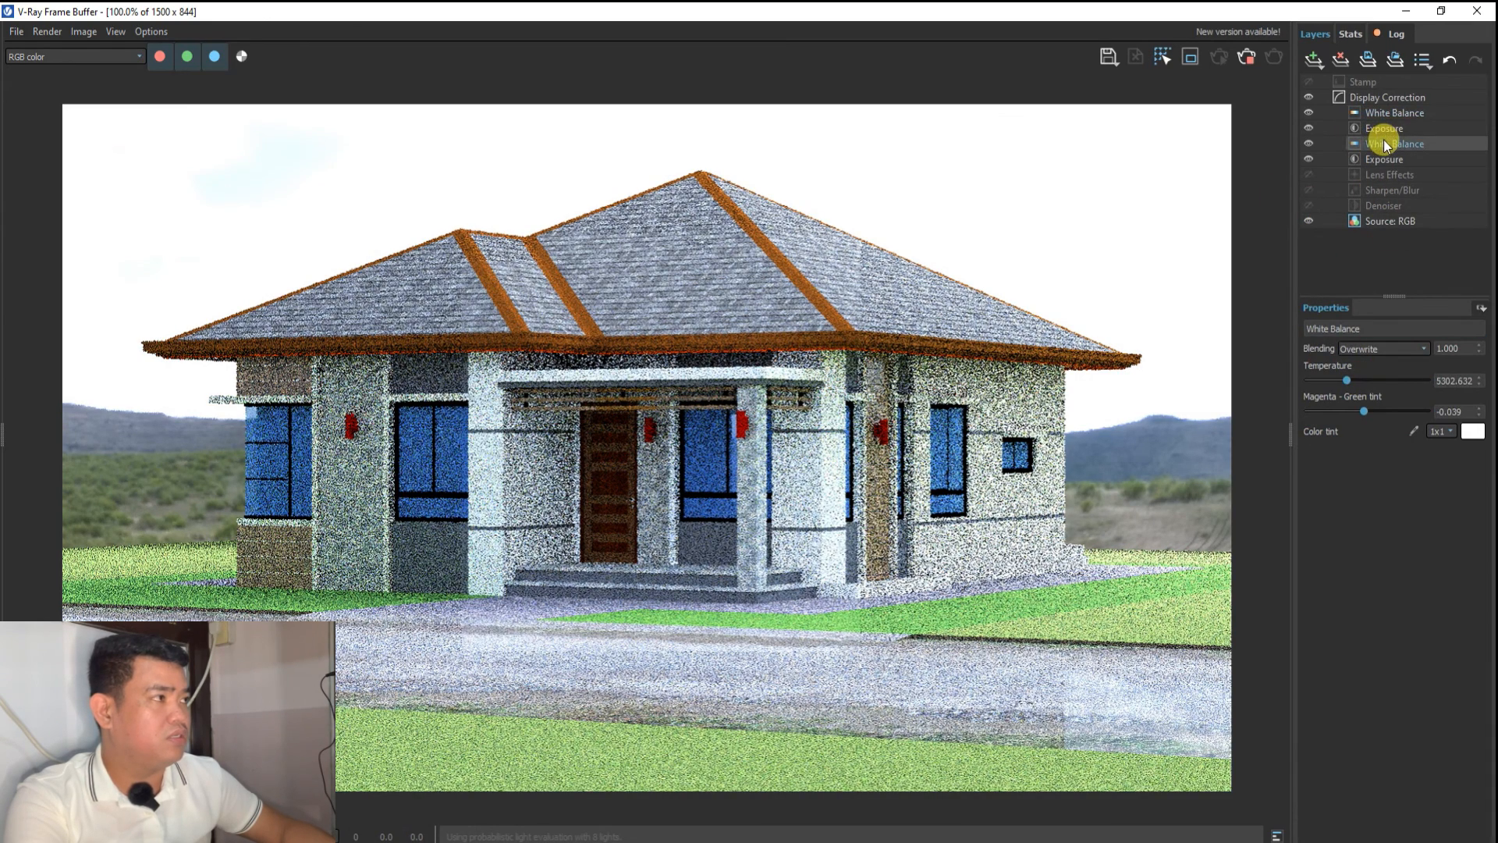
drag(1350, 379, 1338, 381)
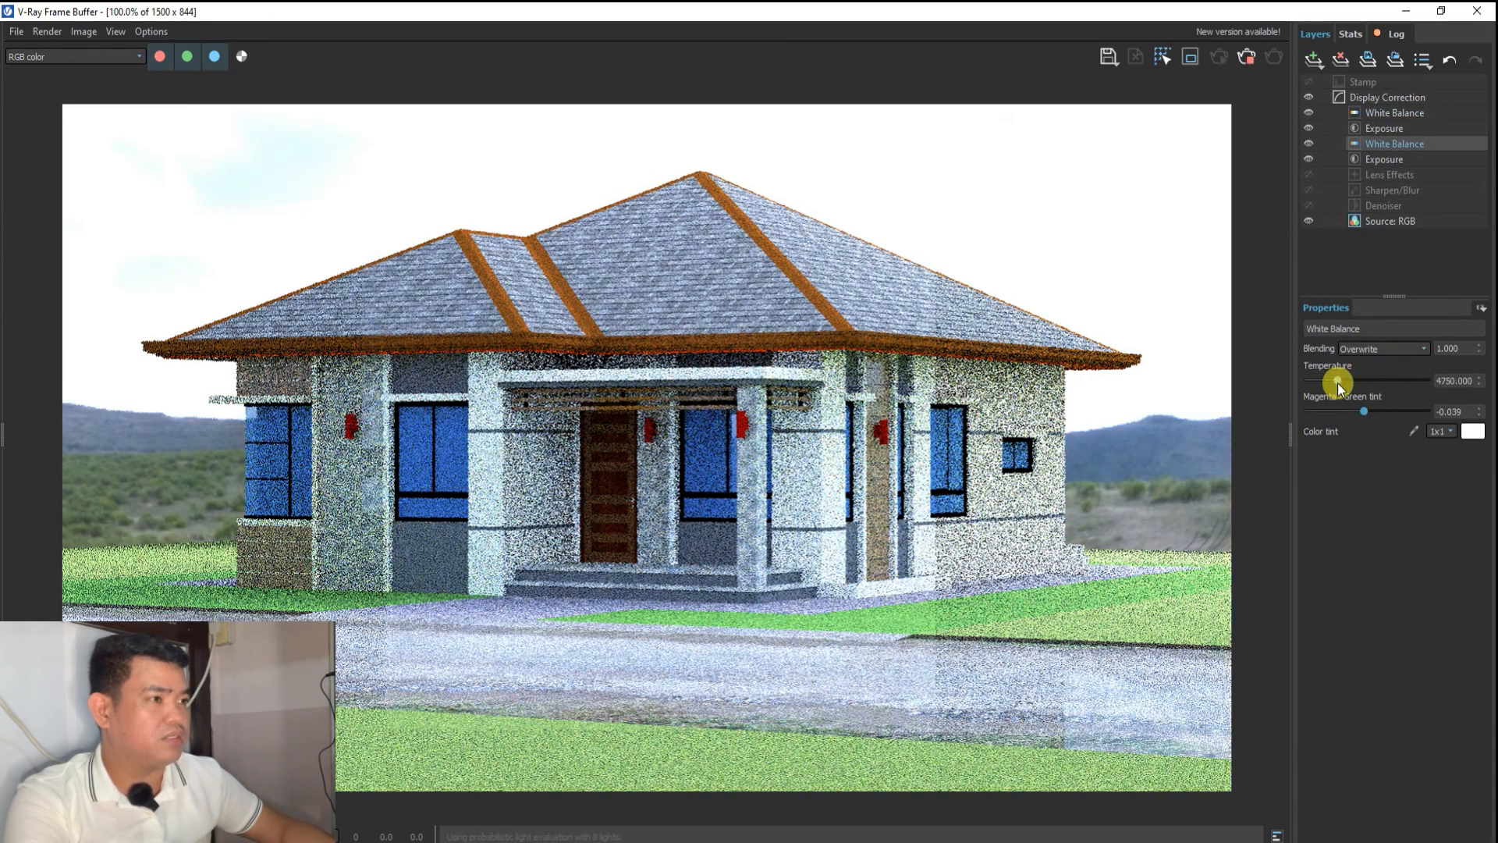
Set the upper Exposure layer's exposure to -0.263, check the render and restore the frame buffer to its smaller window.
click(1374, 128)
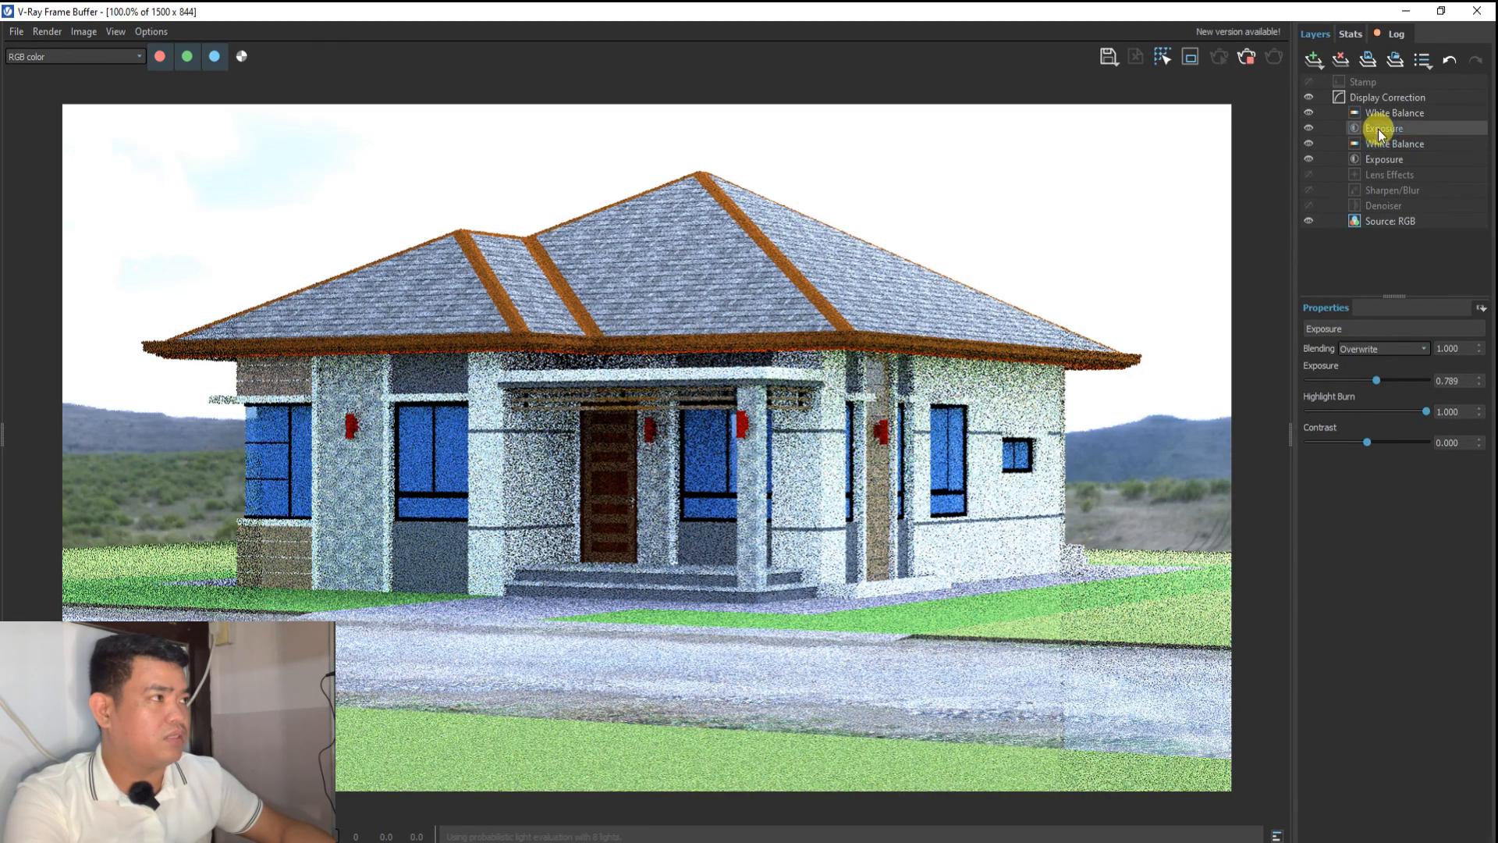
drag(1371, 383, 1365, 384)
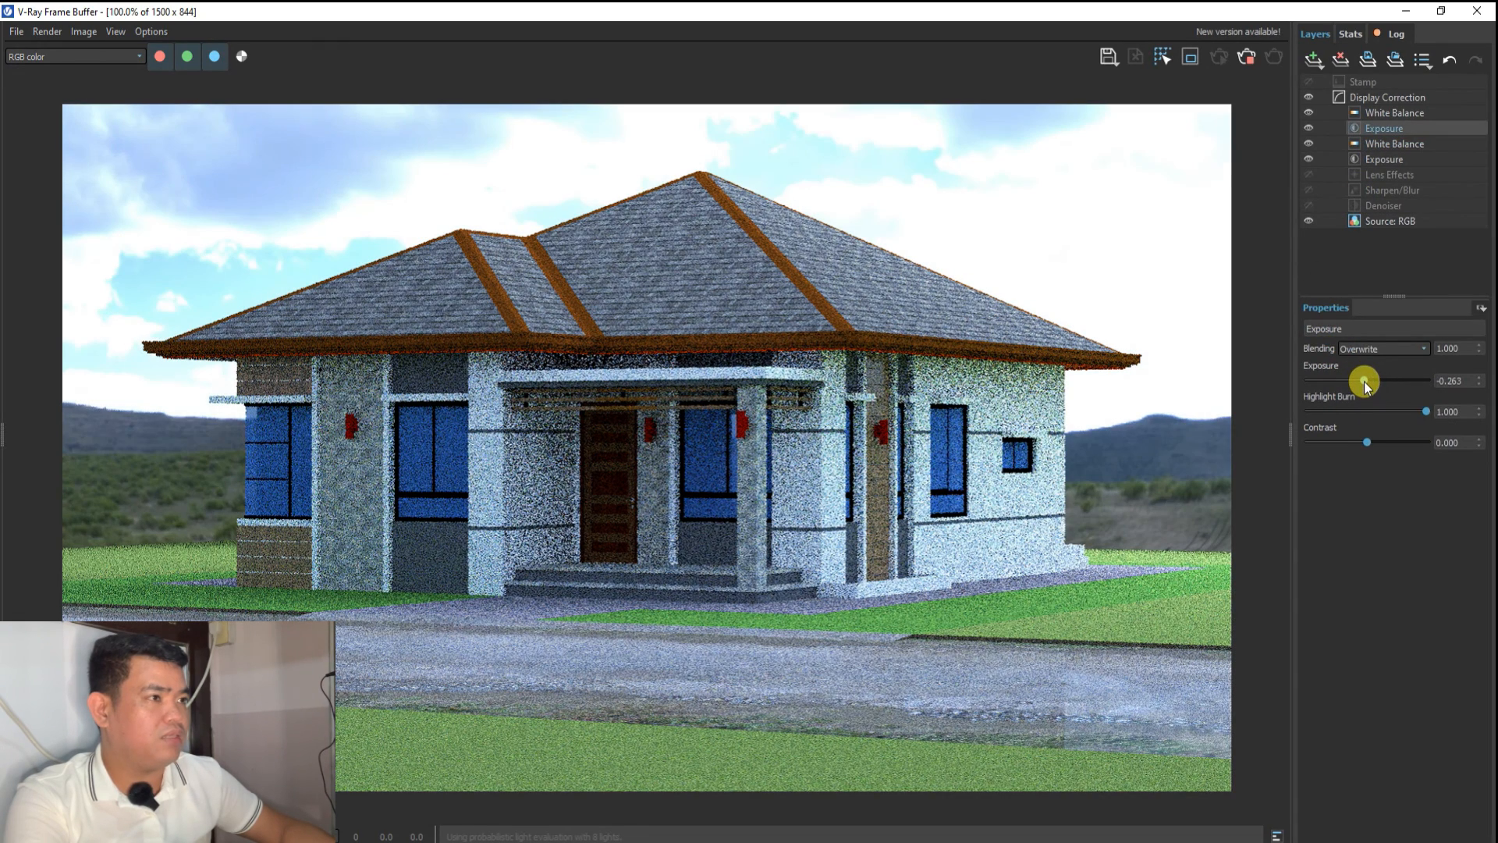
scroll(784, 585, down, 2)
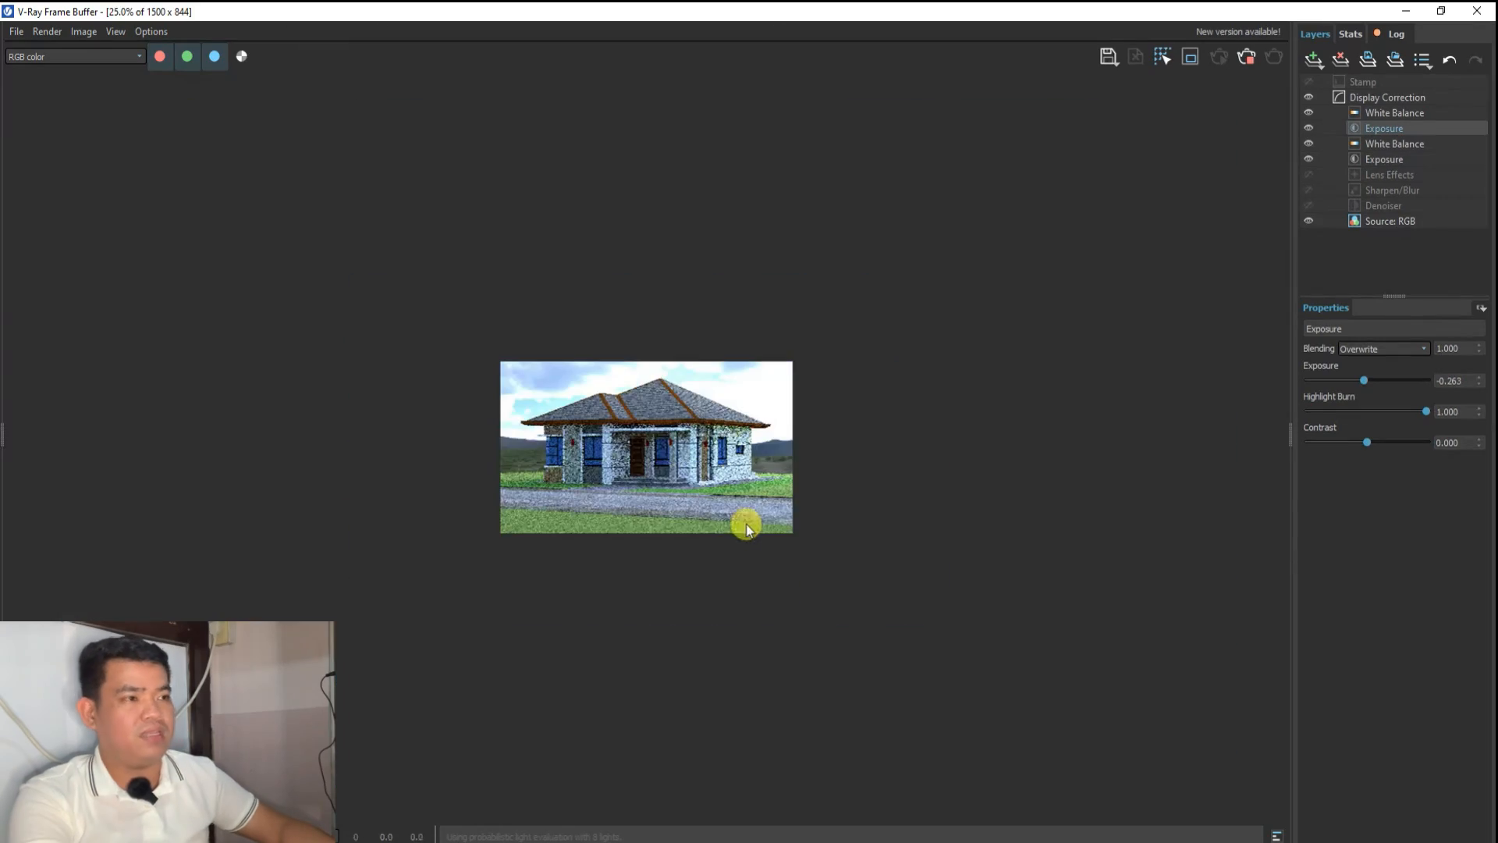
scroll(624, 351, up, 1)
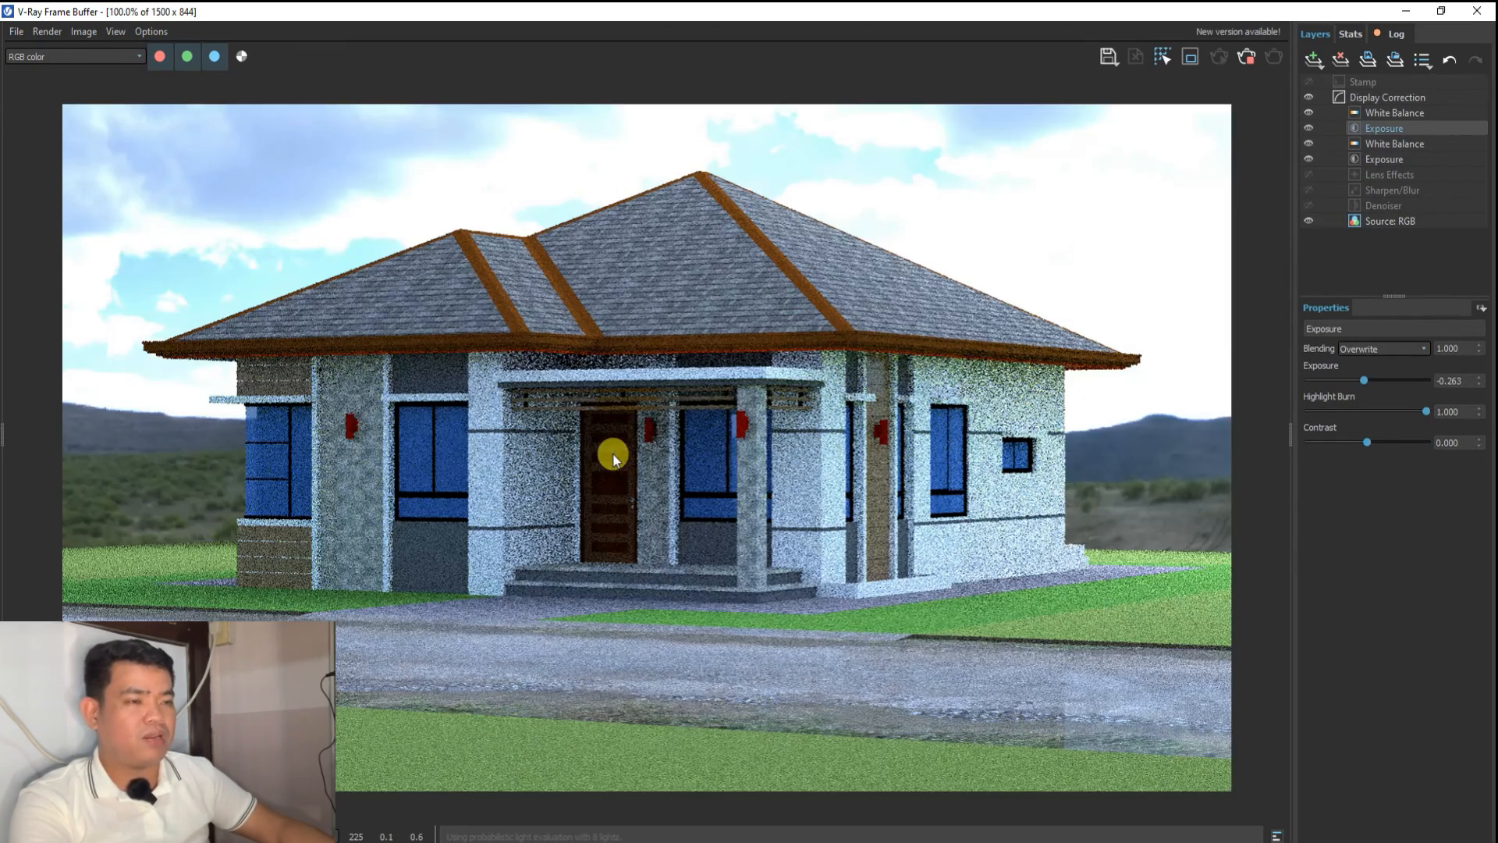
scroll(612, 447, up, 1)
drag(935, 10, 1496, 485)
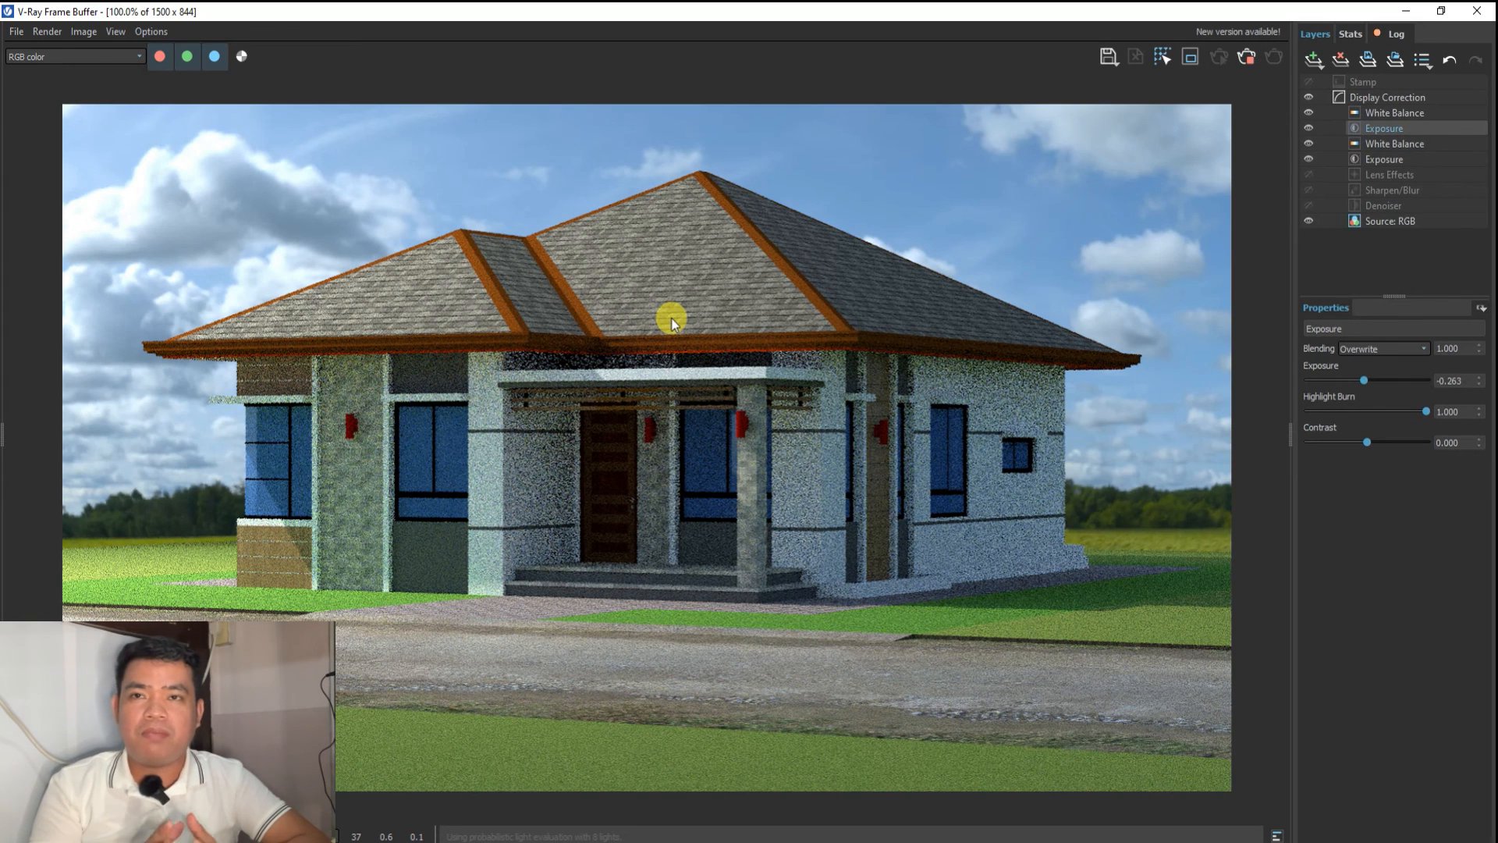